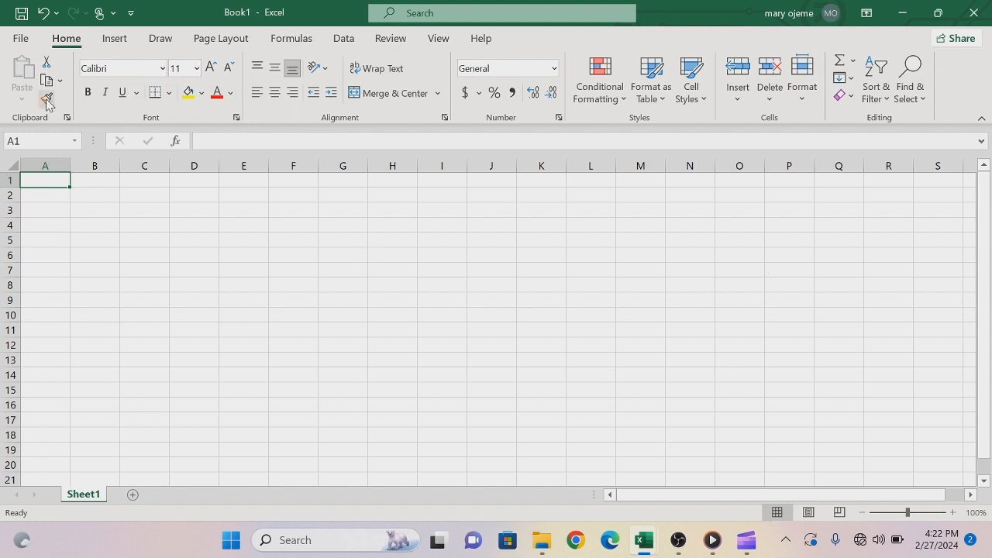
Enter a first name in cell C5 after briefly viewing the cell styles gallery.
click(691, 81)
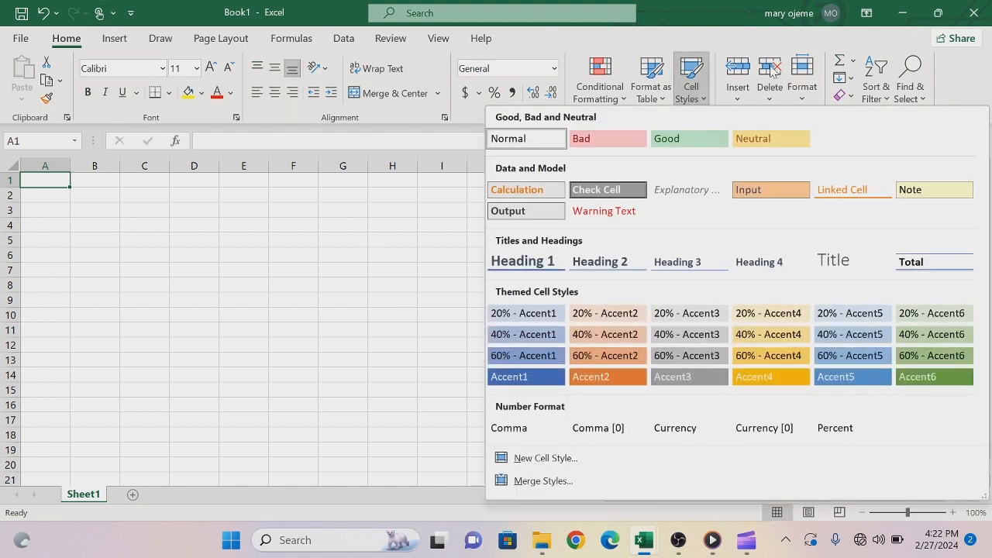
click(174, 313)
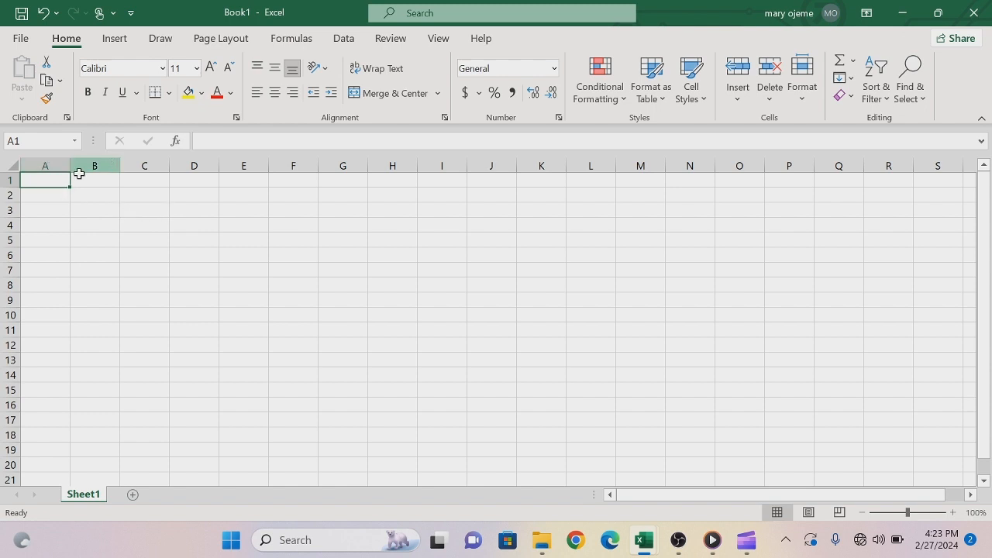
click(126, 244)
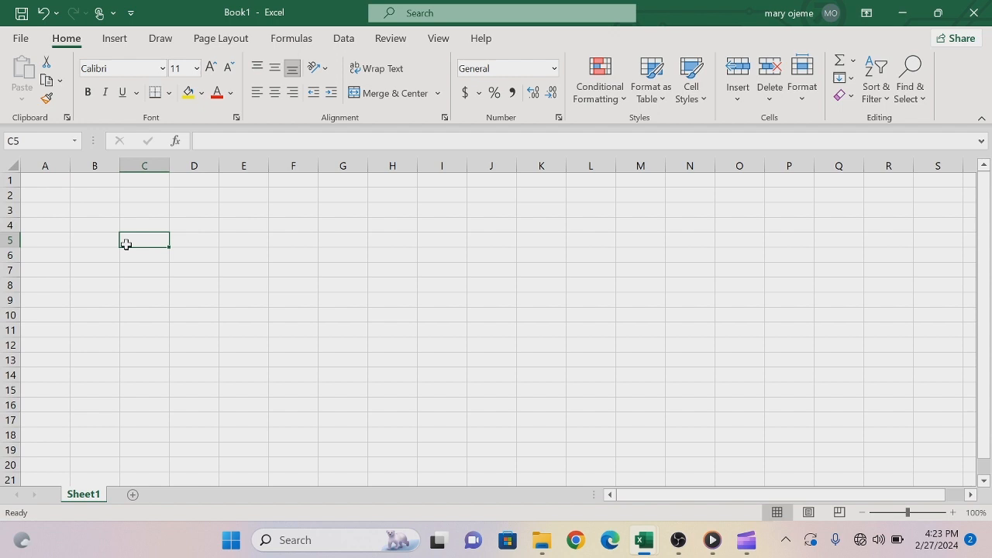
text(MAR)
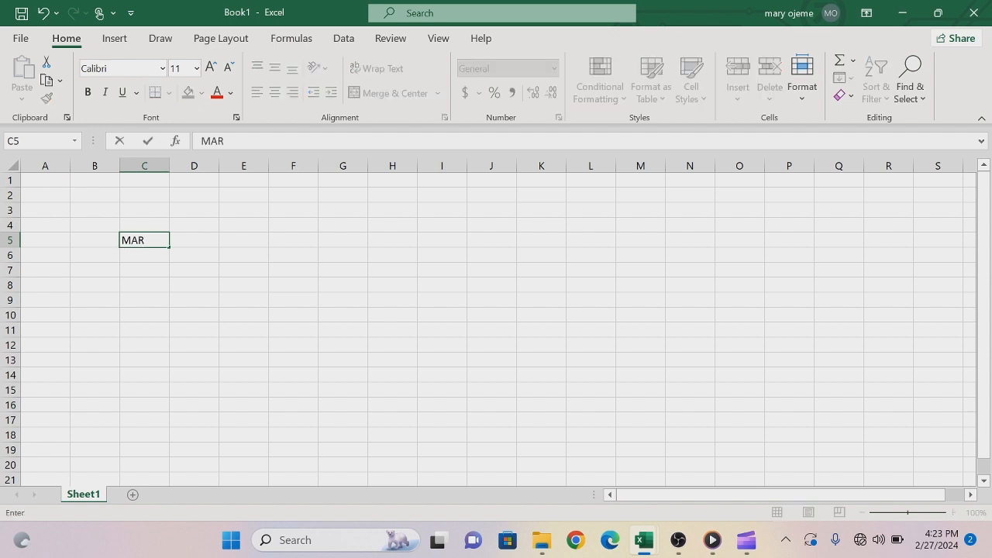
text(Y)
click(237, 252)
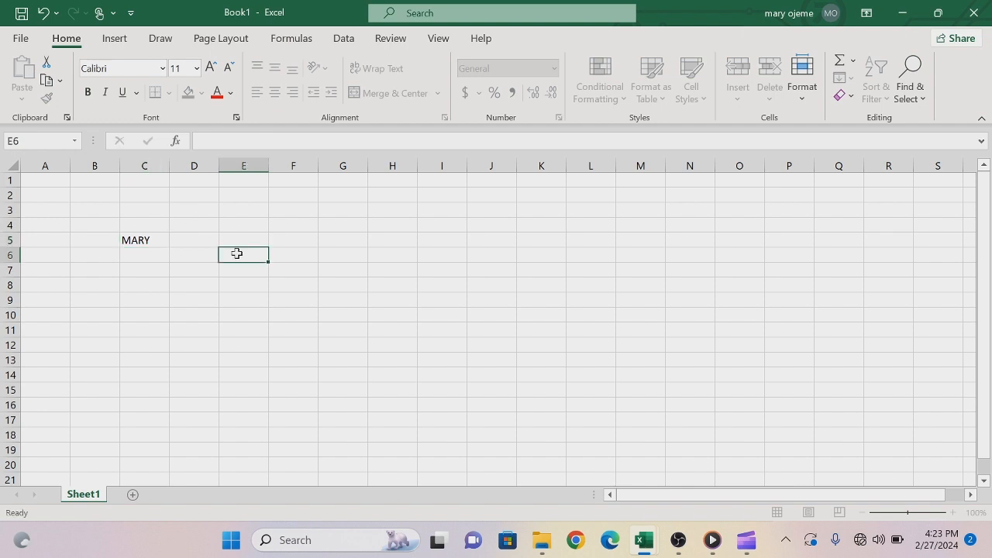
Select cells E4, C2 and C11 in turn.
click(251, 230)
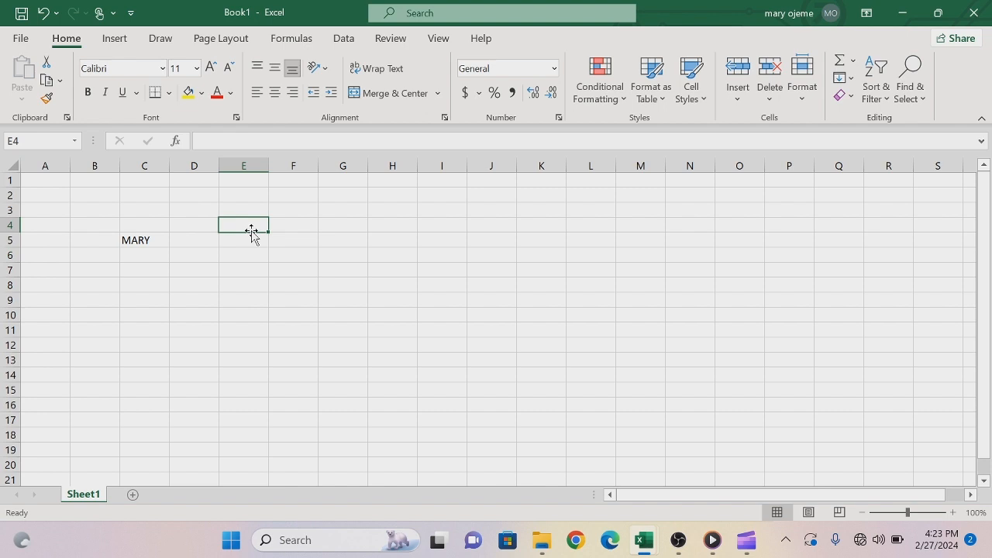
click(154, 192)
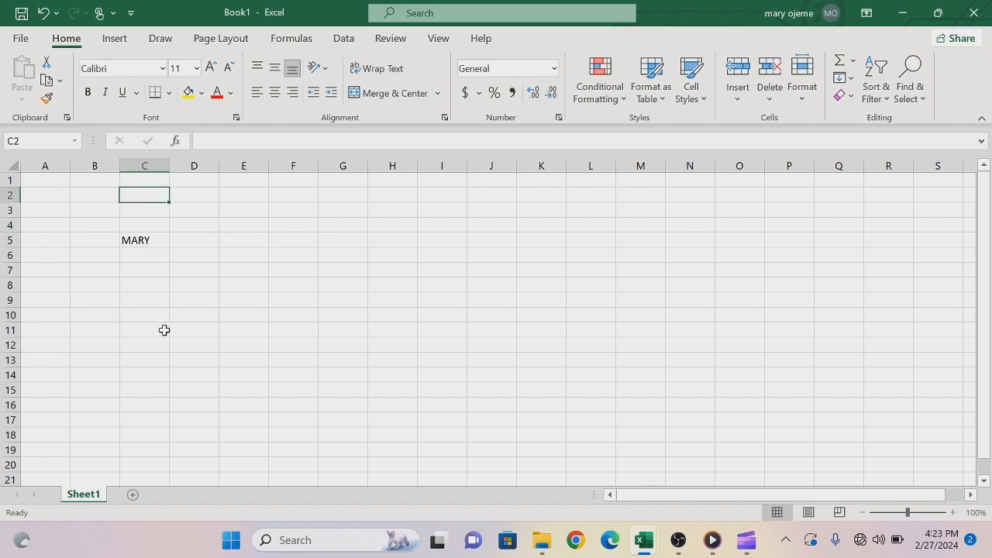
click(137, 333)
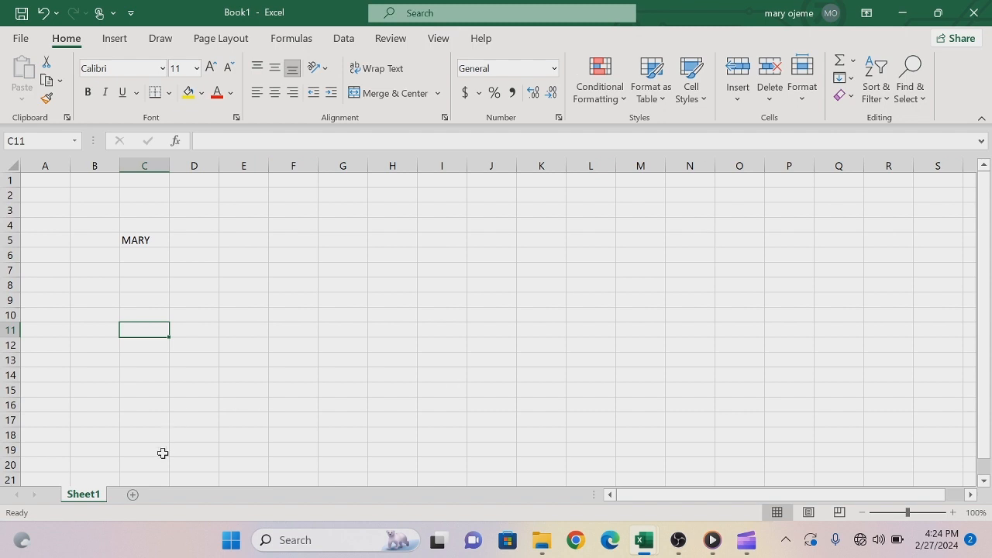
Add three new sheets, Sheet2 to Sheet4, and return to Sheet1.
click(132, 495)
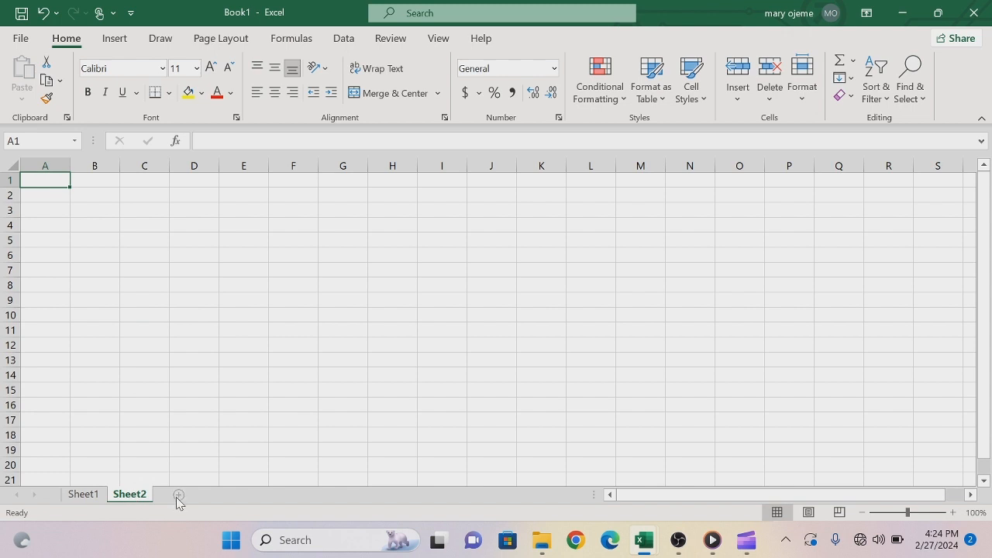
click(178, 496)
click(224, 496)
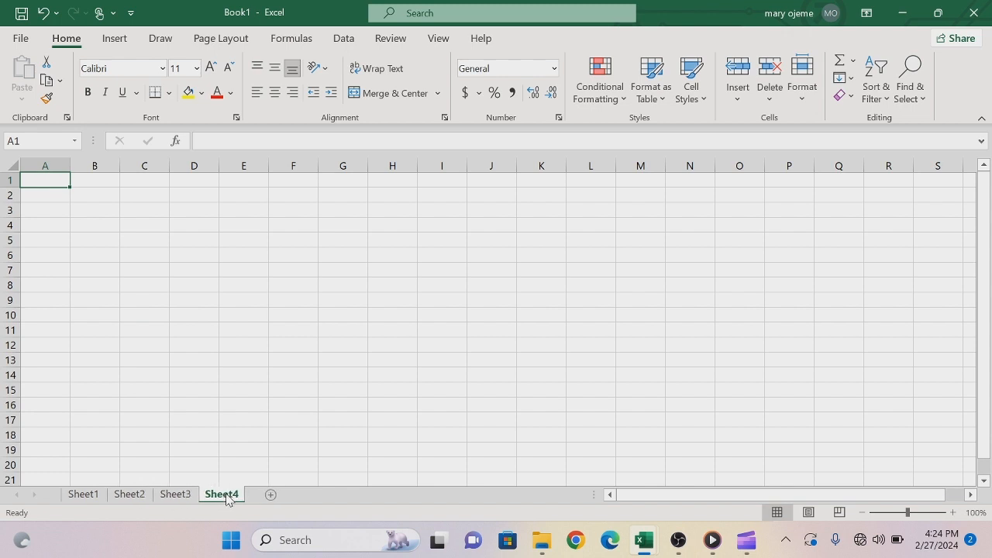
click(84, 495)
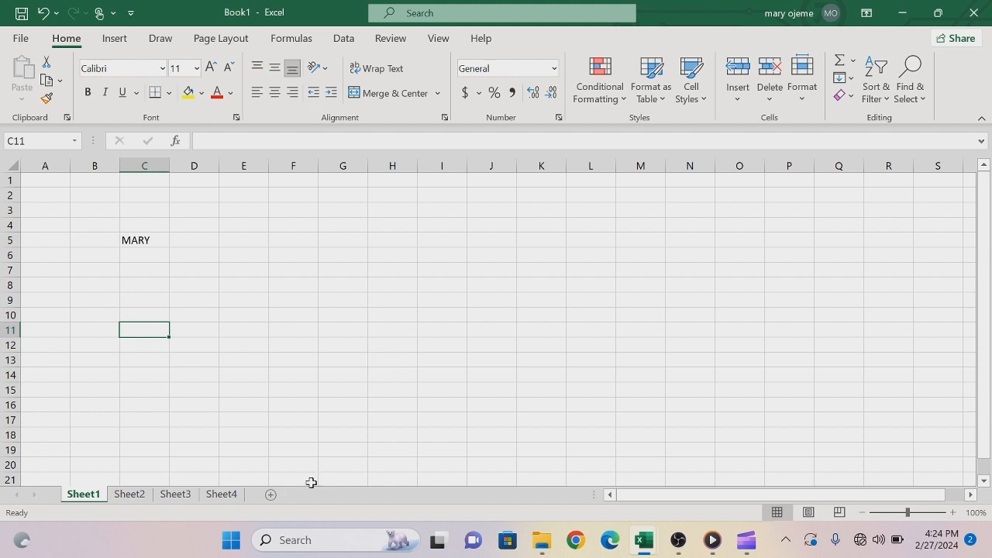
Rename the Sheet1 tab to PAGE 1, leaving its tab options unchanged.
double_click(98, 496)
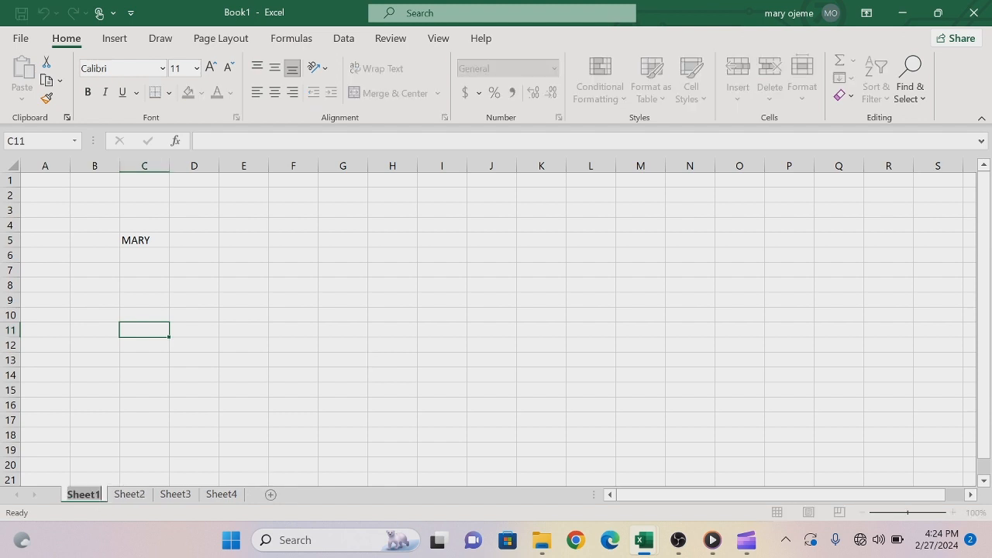
key(BackSpace)
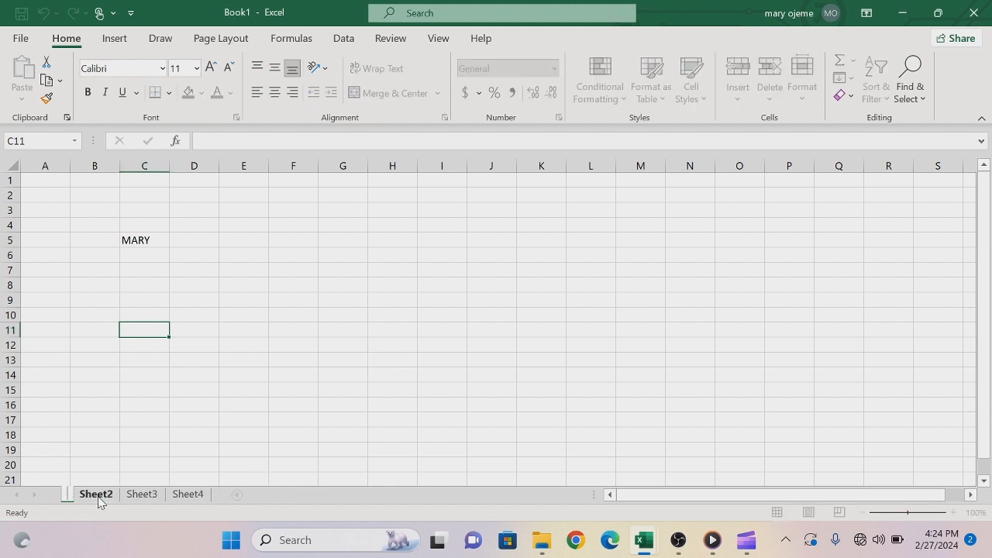
text(PAGE)
key(Return)
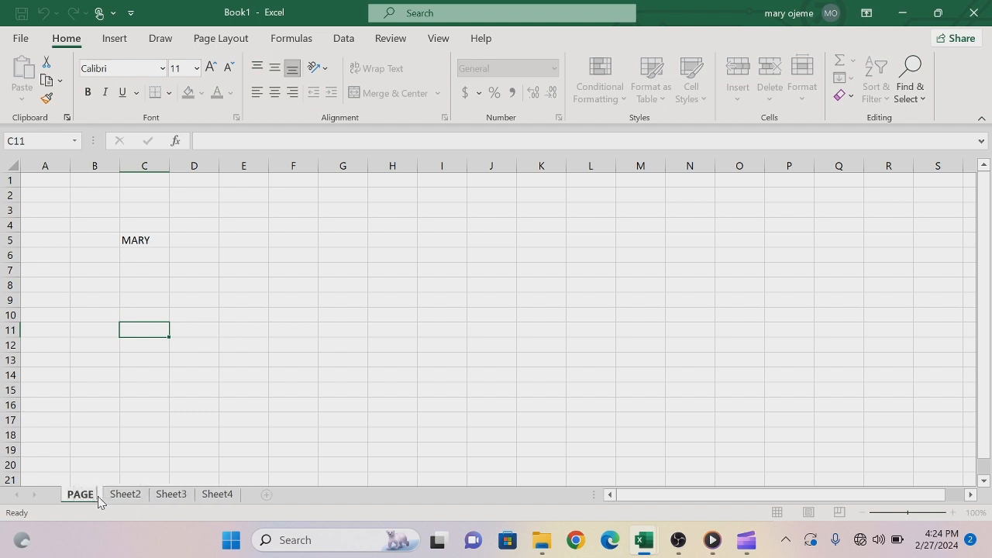
text(1)
key(Return)
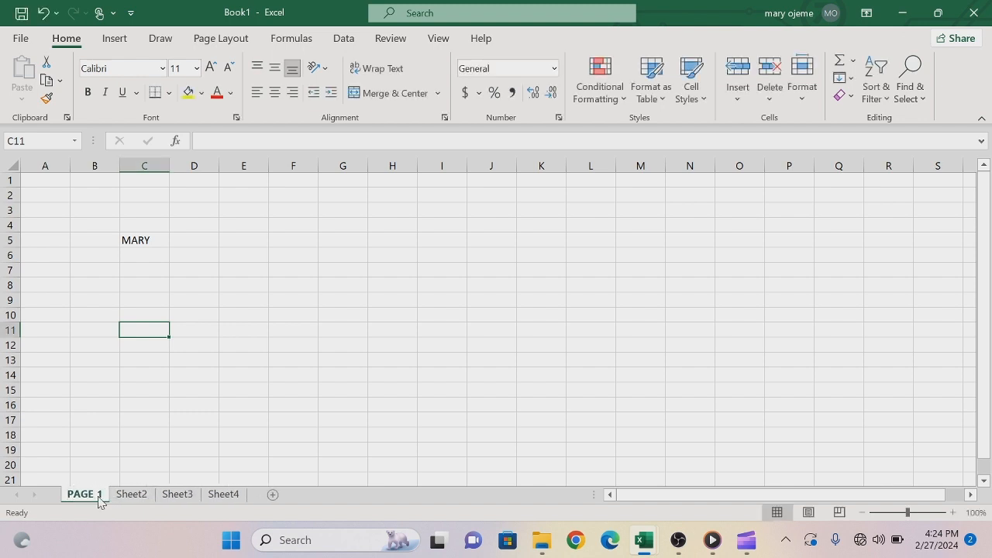
right_click(98, 500)
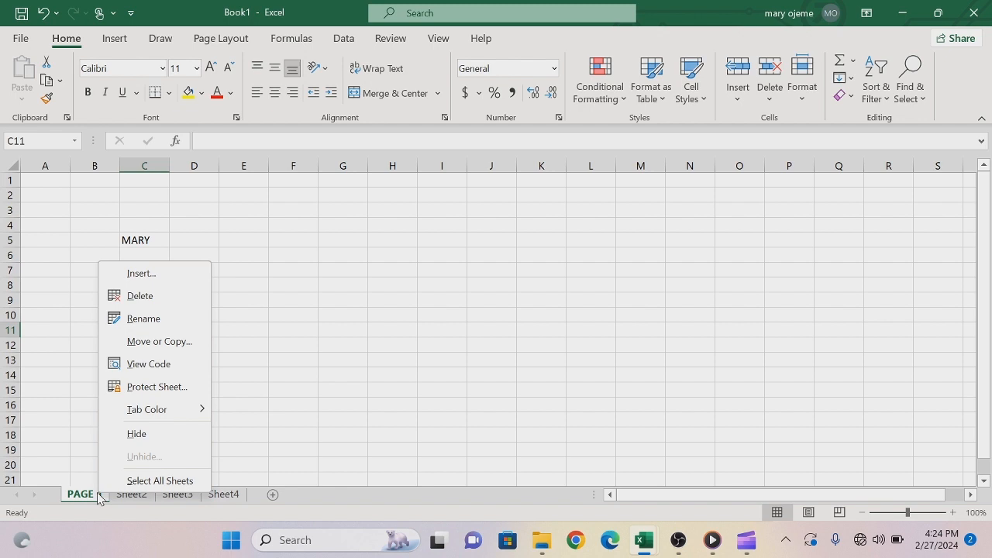
mouse_move(193, 410)
key(Escape)
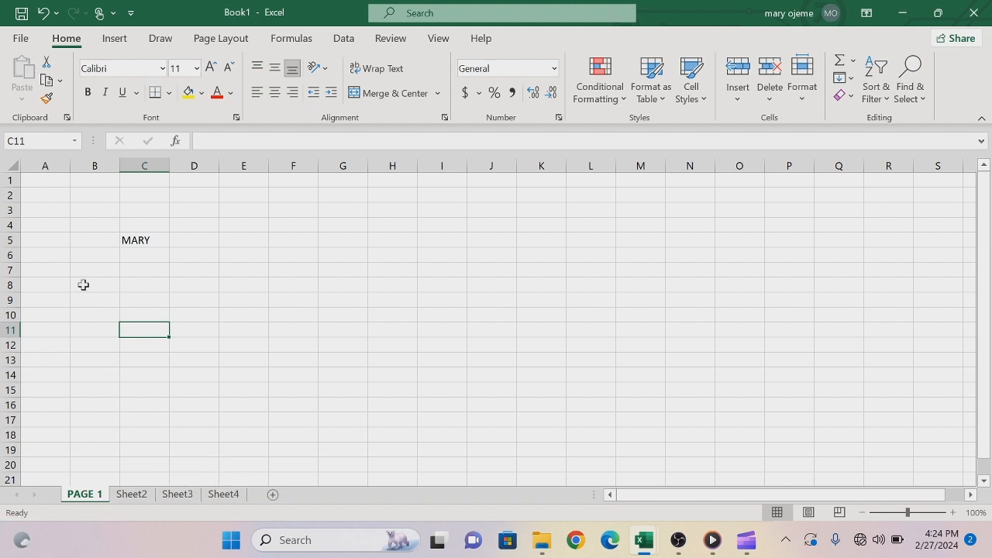
click(25, 41)
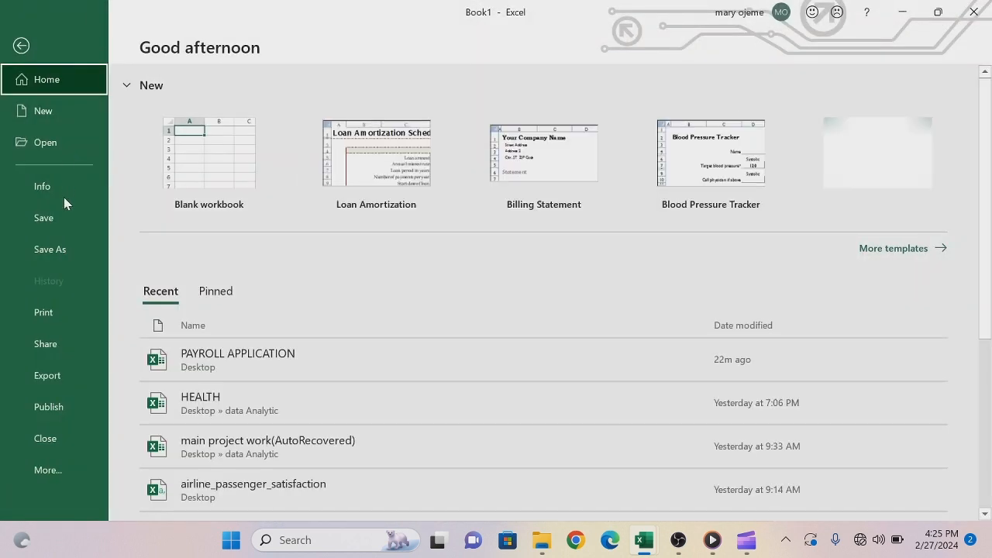
click(52, 248)
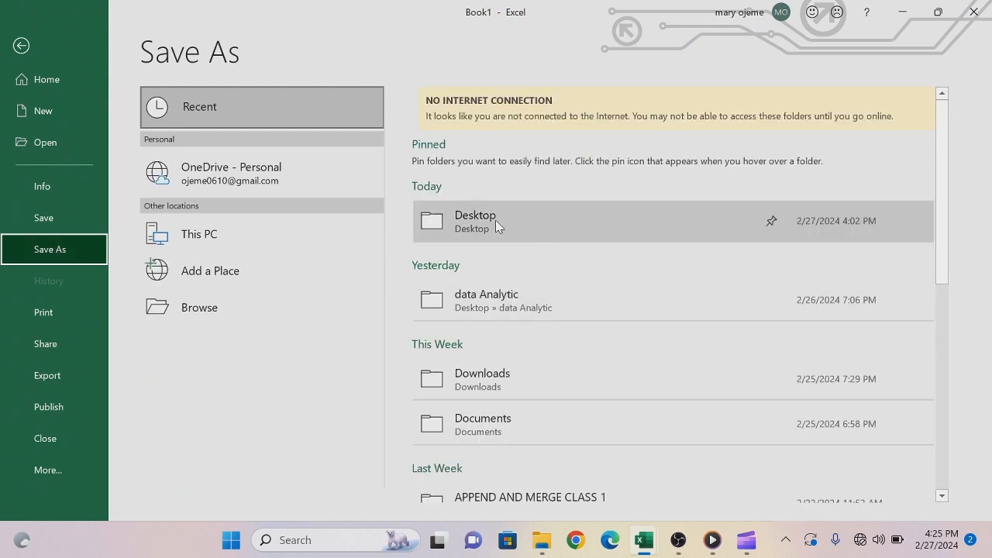
click(21, 47)
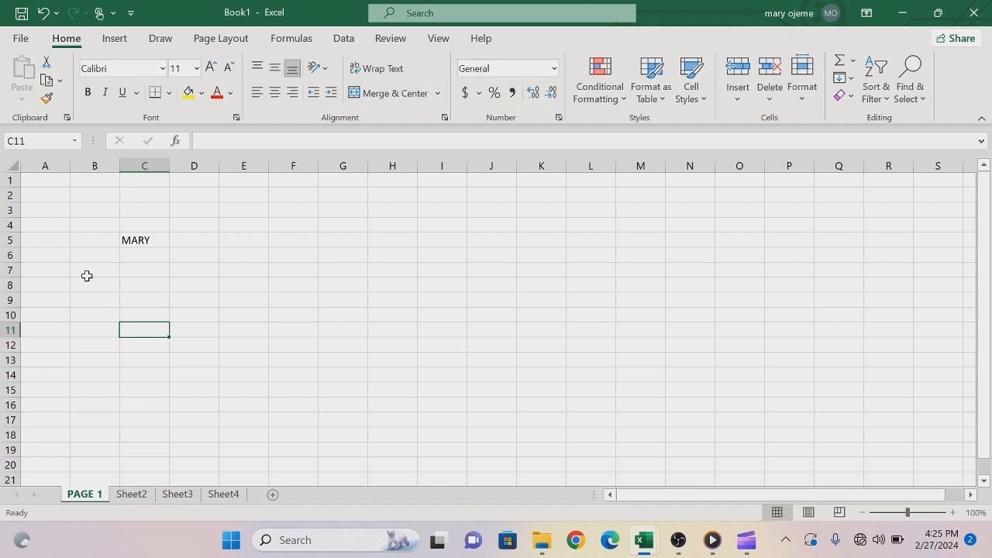
click(126, 240)
Clear C5 and enter the heading FUNCTION in cell A1.
key(BackSpace)
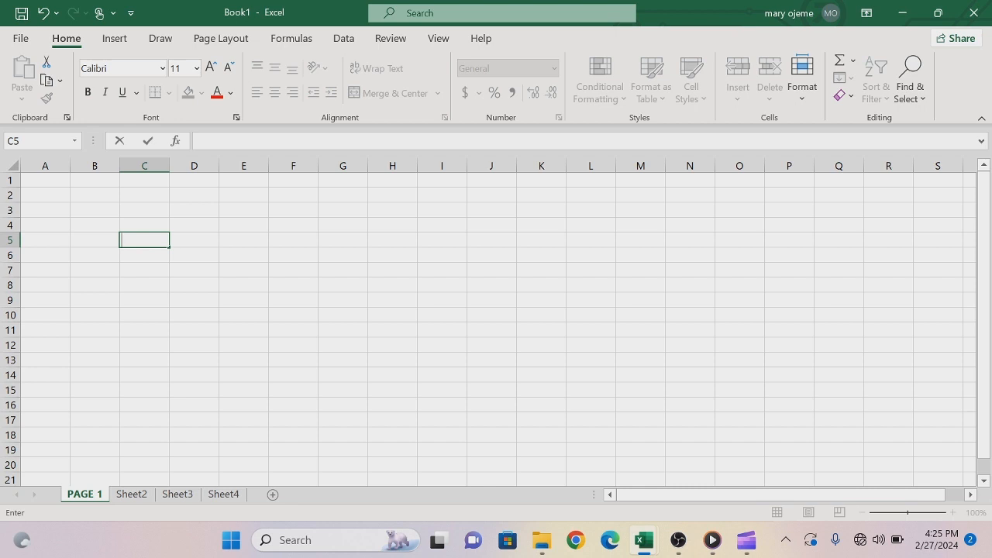
click(47, 186)
text(F)
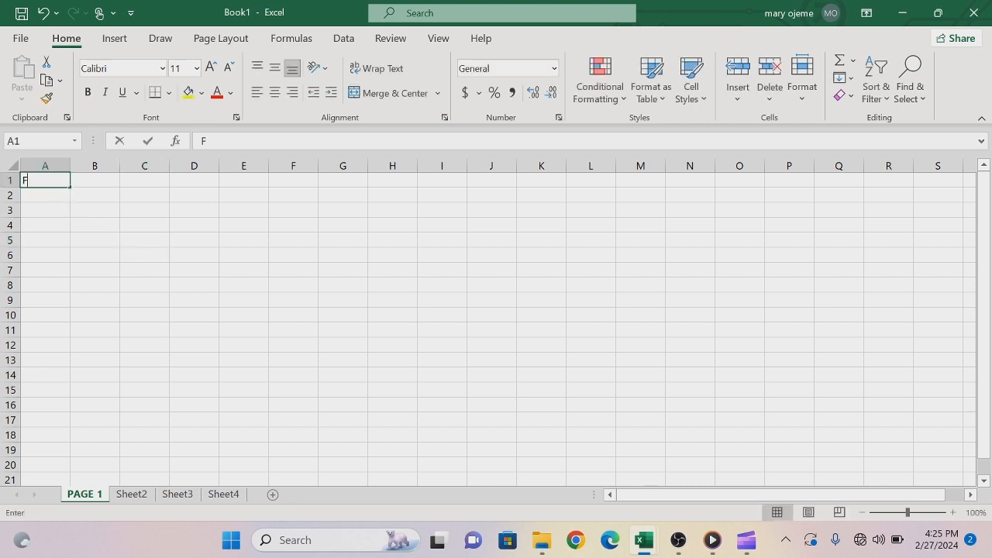
text(UN)
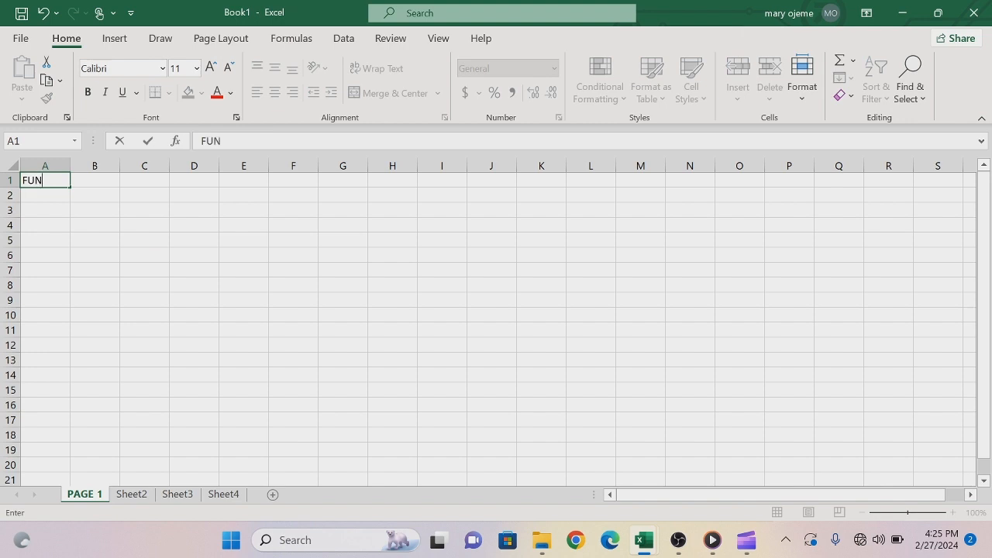
text(CTION)
key(Return)
Make the FUNCTION heading in A1 bold at 22-point size.
click(46, 178)
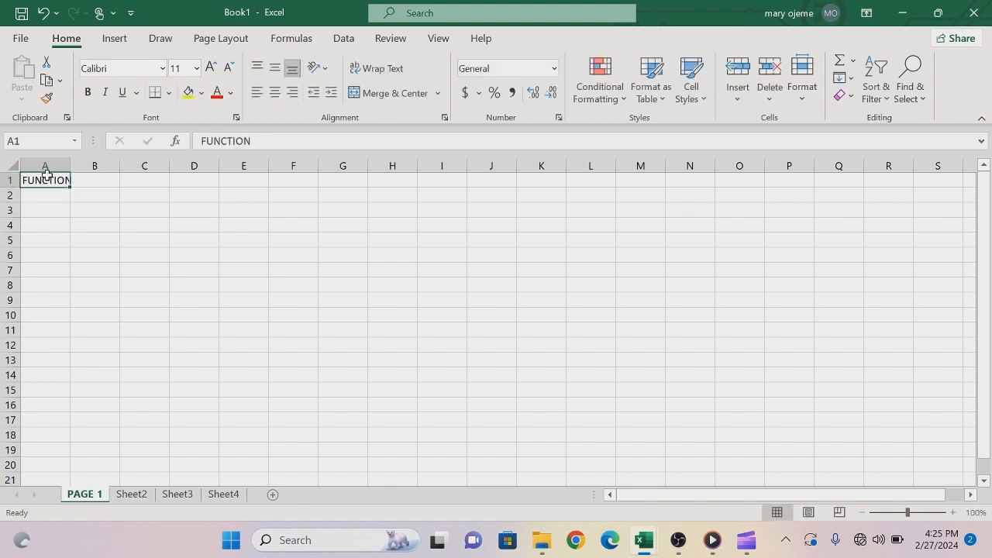
click(89, 92)
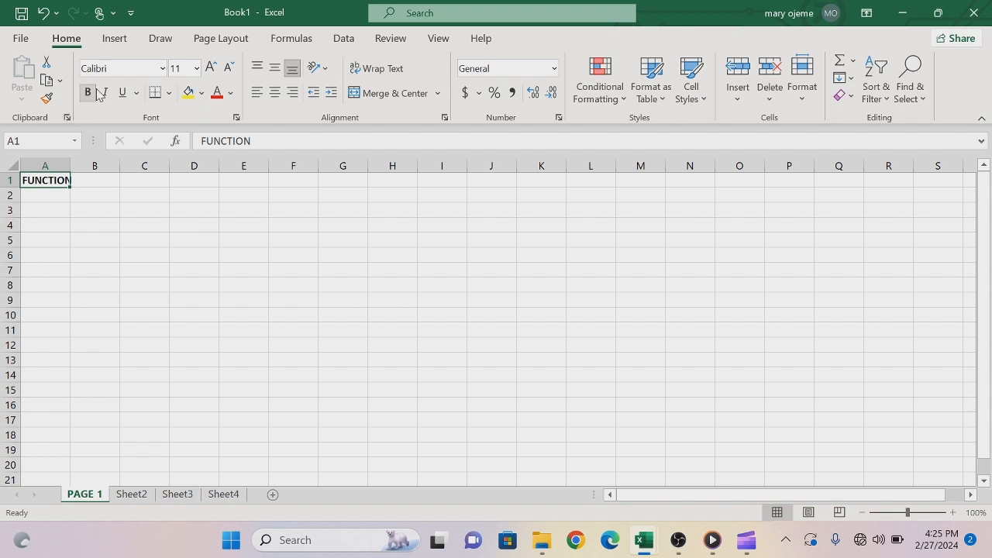
click(197, 69)
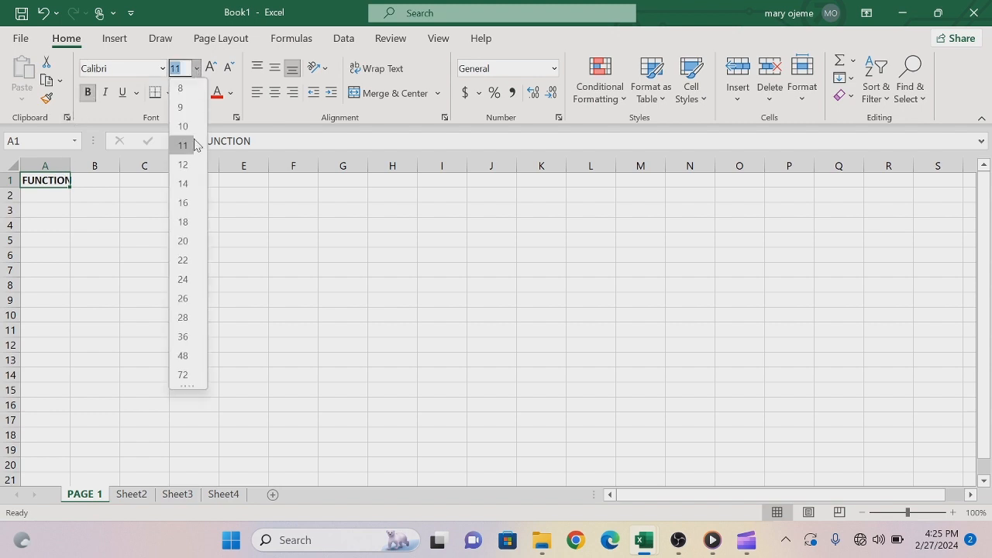
click(186, 260)
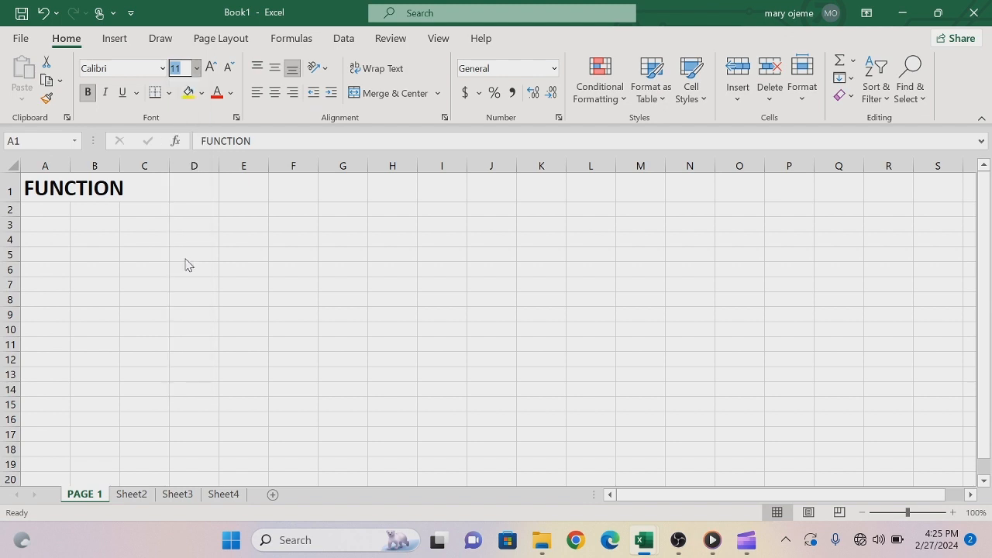
Give A1 a green fill with white text and widen column A to fit it.
click(68, 199)
click(201, 93)
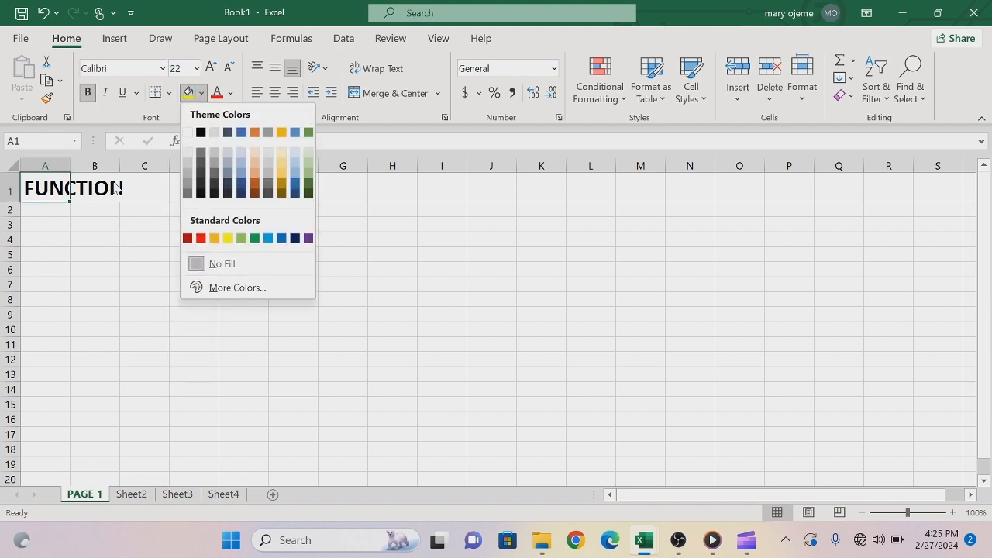
click(102, 237)
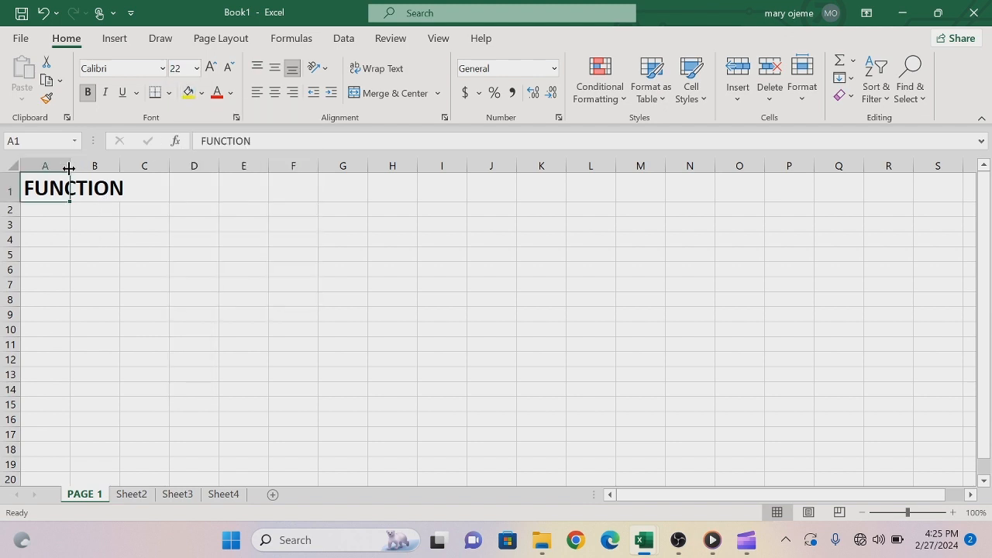
drag(69, 168, 123, 168)
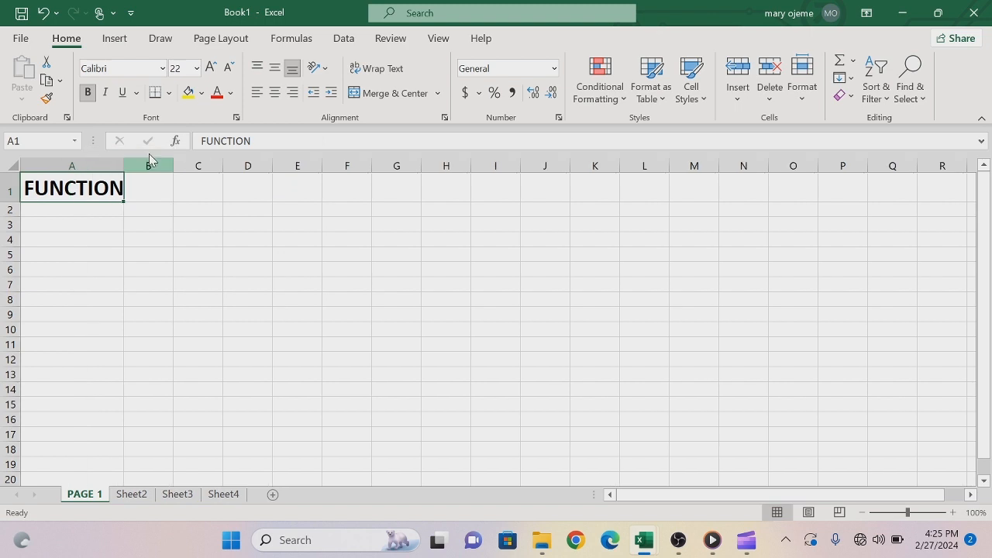
click(202, 93)
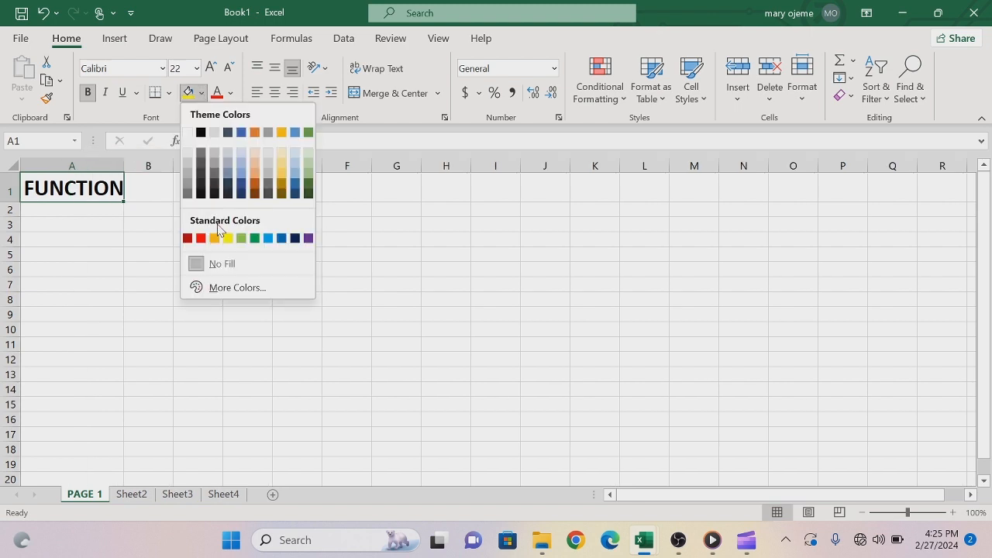
click(241, 238)
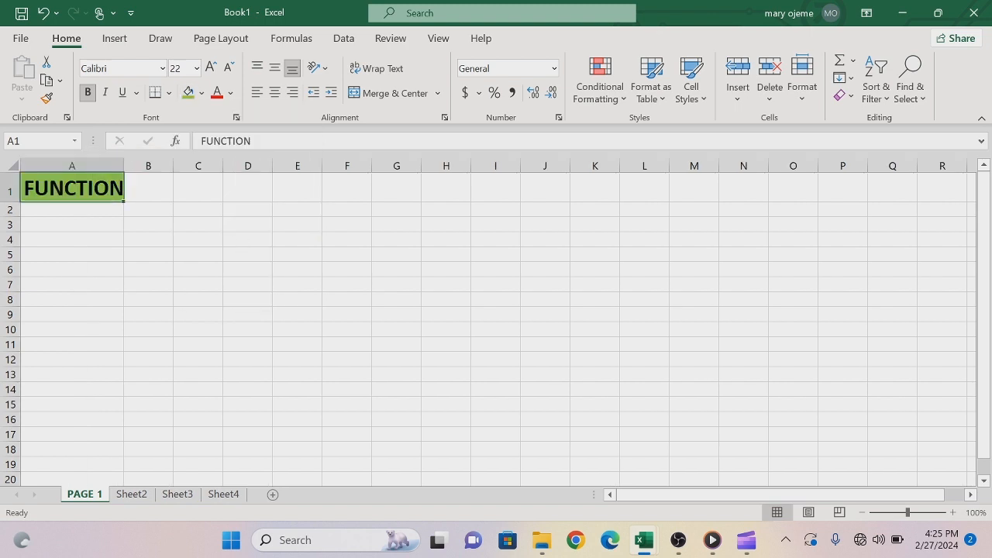
click(230, 95)
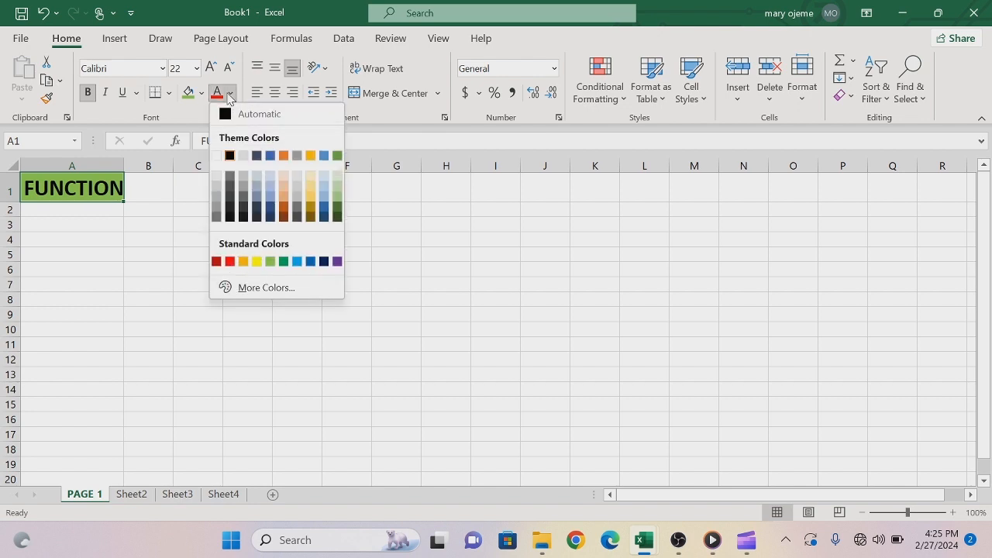
click(217, 156)
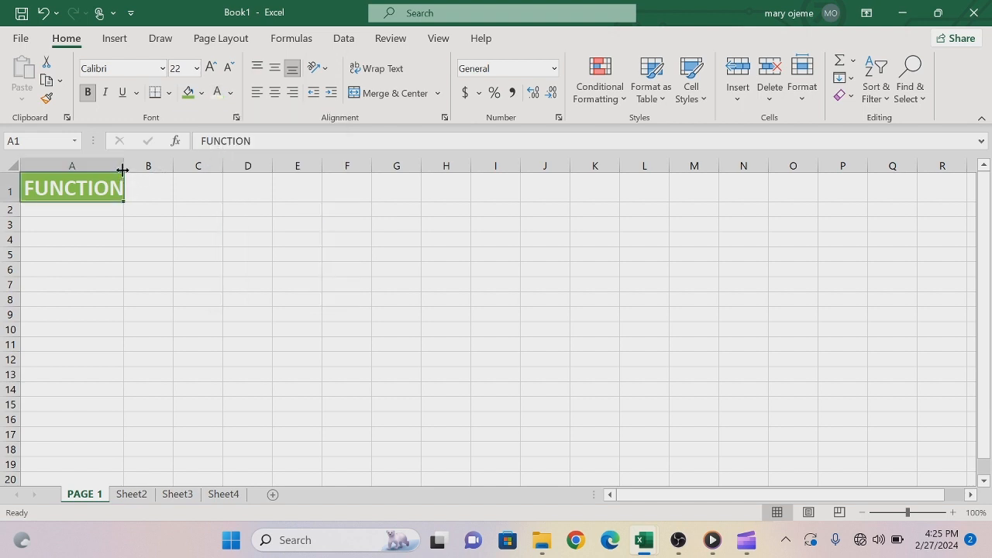
drag(123, 169, 137, 167)
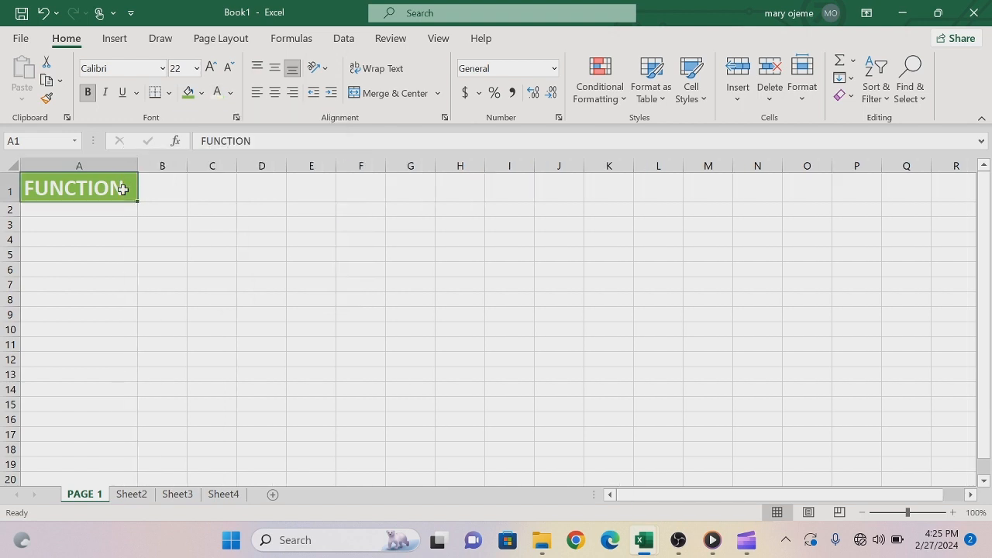
Enter 1. ADDITION in A3, with 3 in B3 and 7 in C3.
click(48, 226)
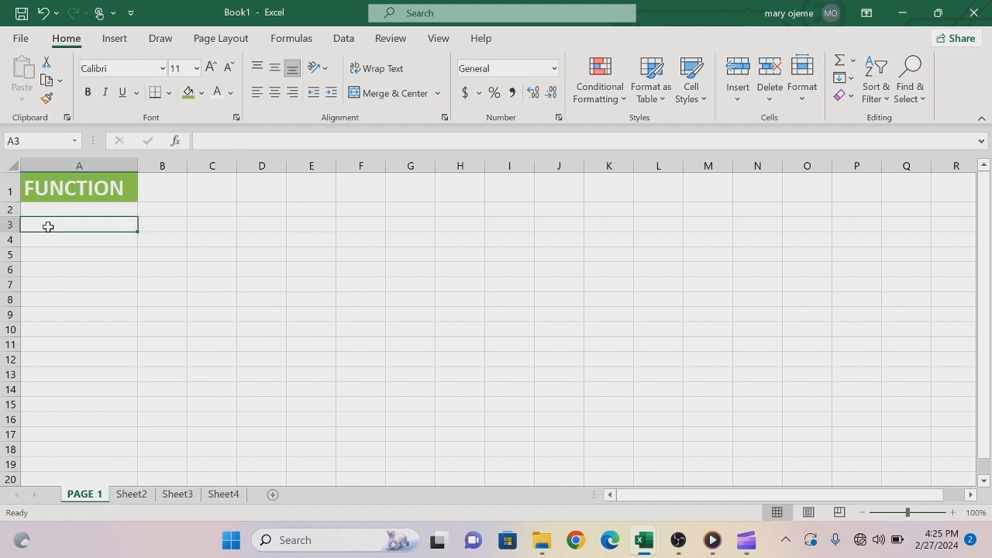
text(1)
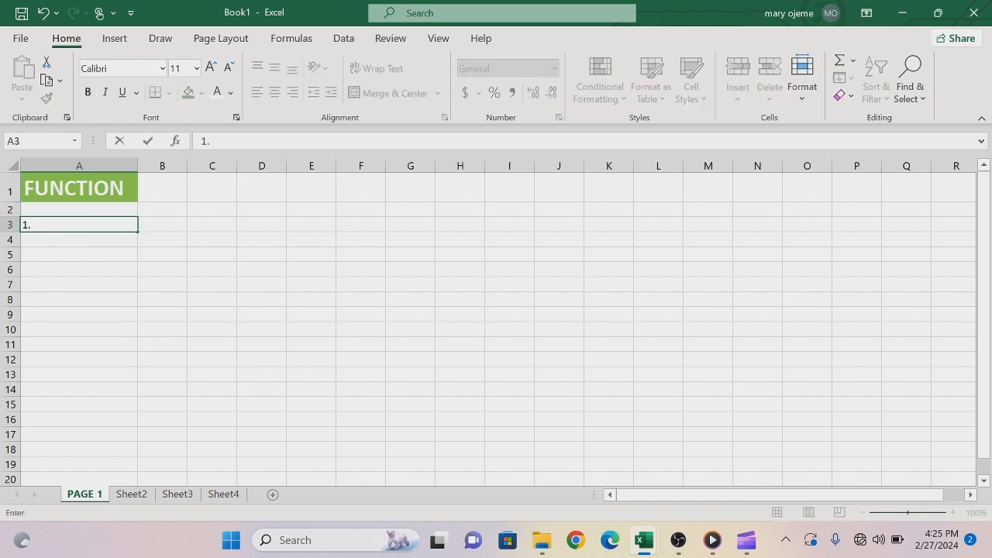
text(. ADDITION)
click(168, 222)
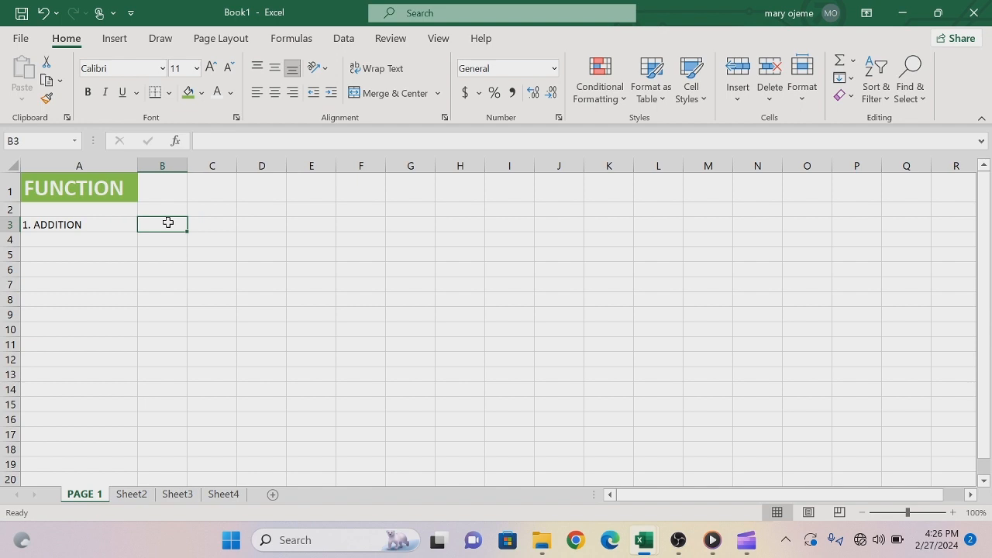
text(3)
key(Tab)
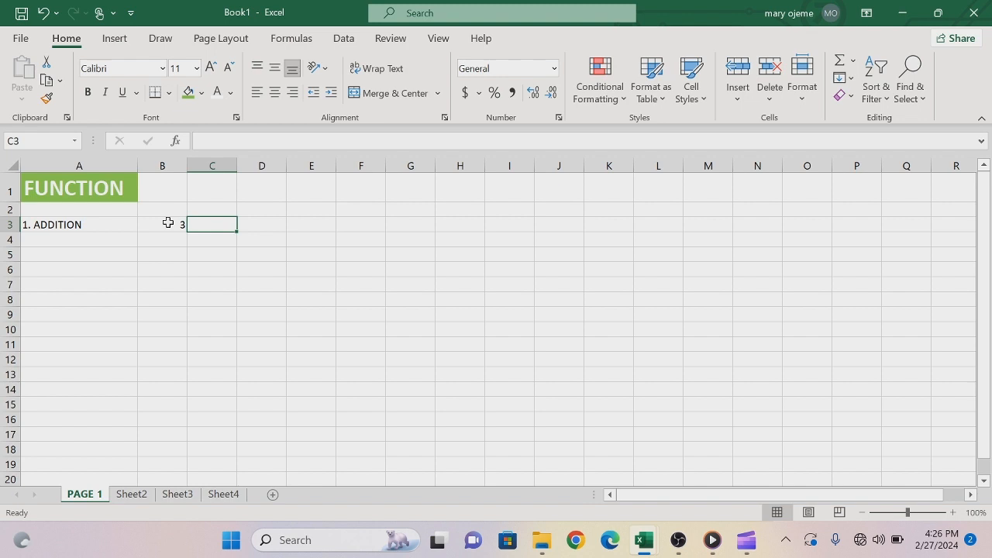
text(7)
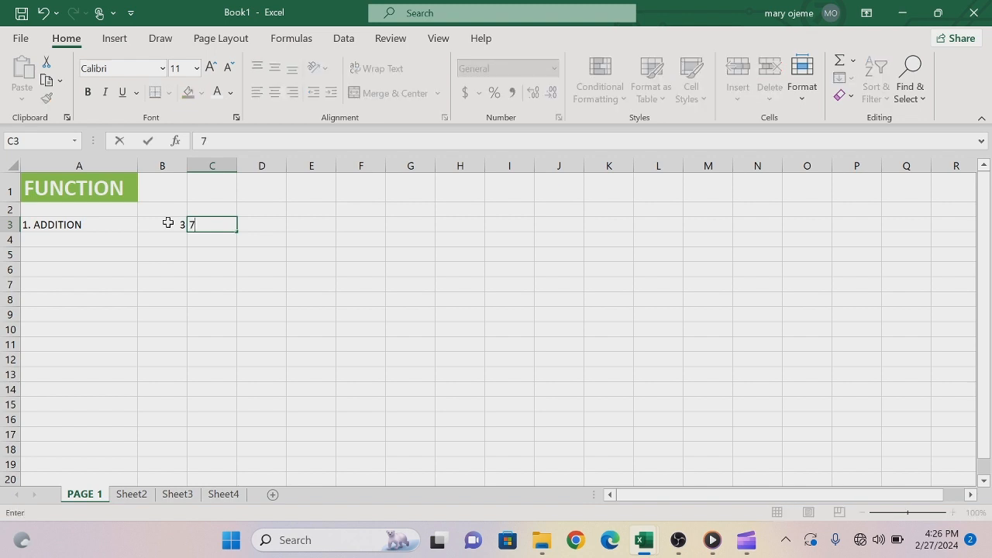
click(280, 224)
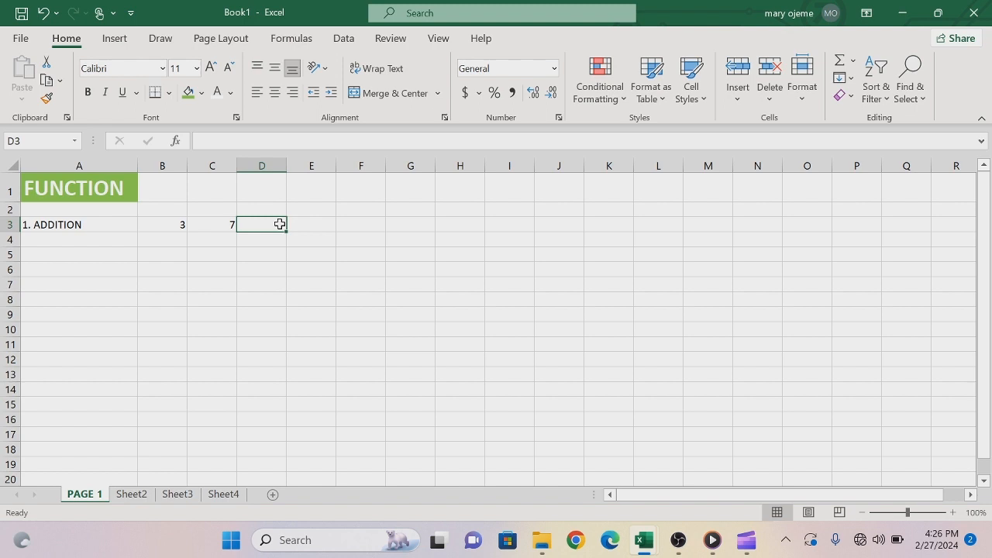
Compute the sum 10 with =3+7 in D3 and =B3+C3 in D4 and D5.
text(=)
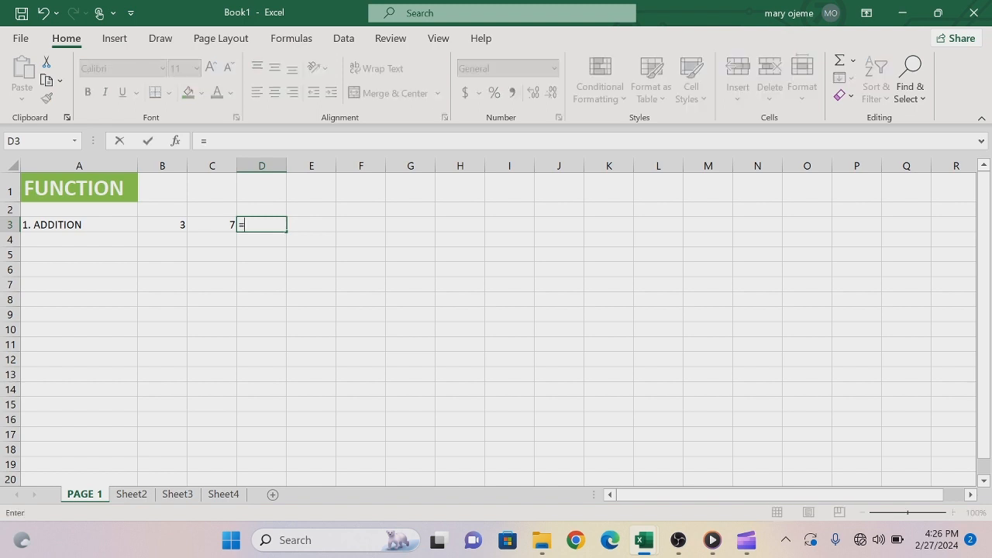
text(3+7)
key(Return)
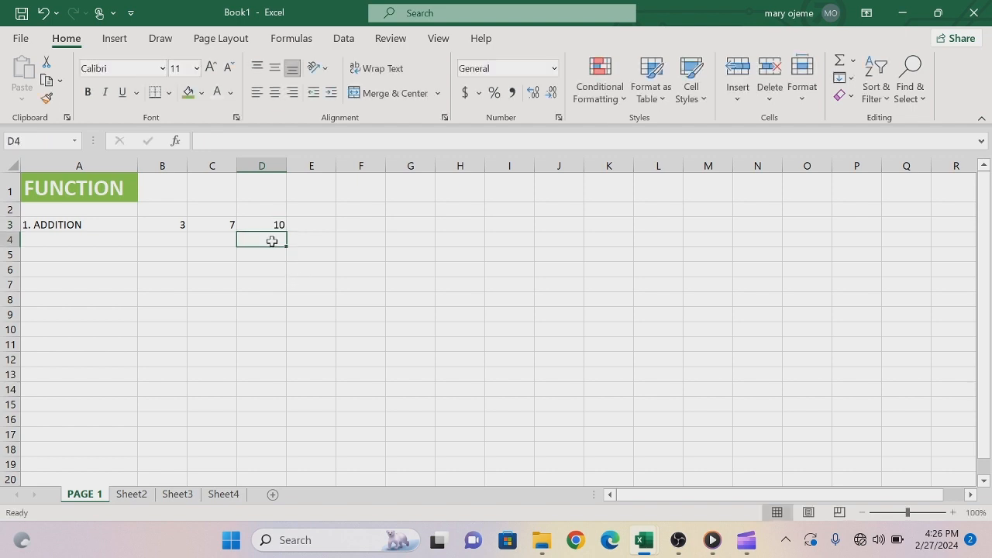
text(=)
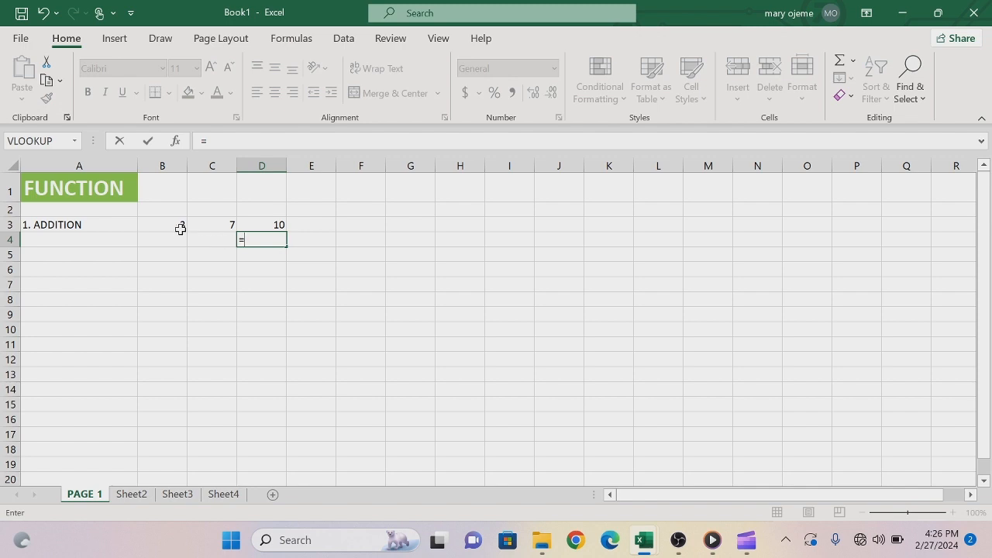
click(178, 227)
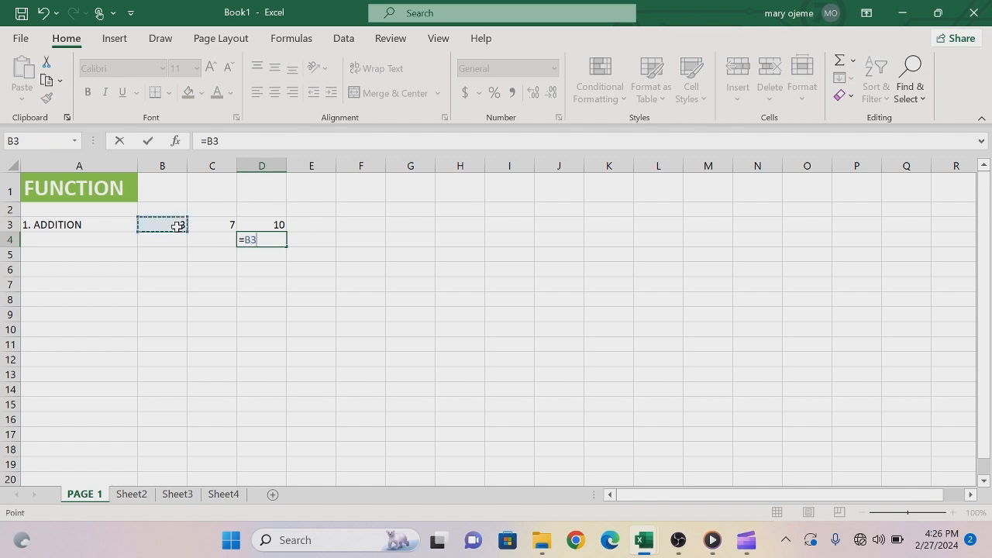
text(+)
click(205, 225)
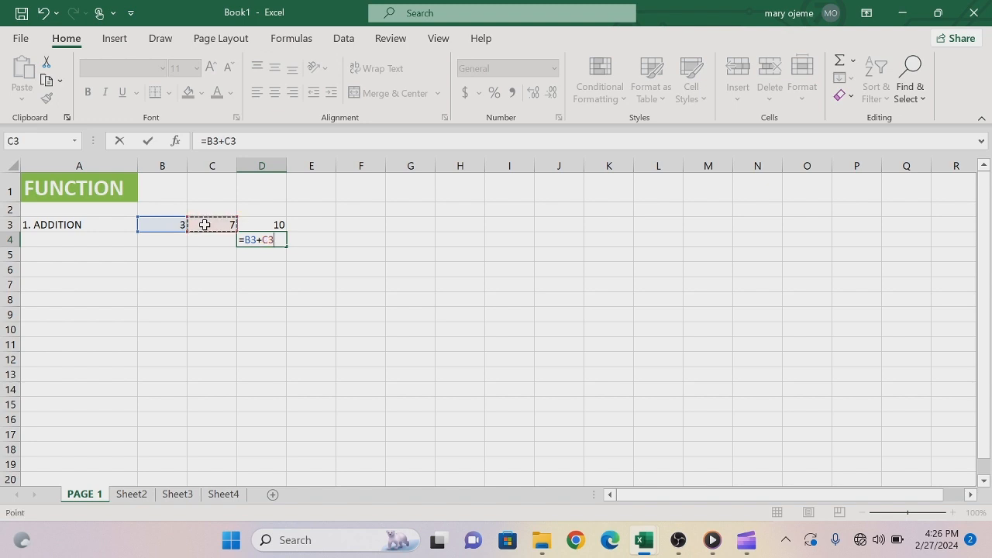
key(Return)
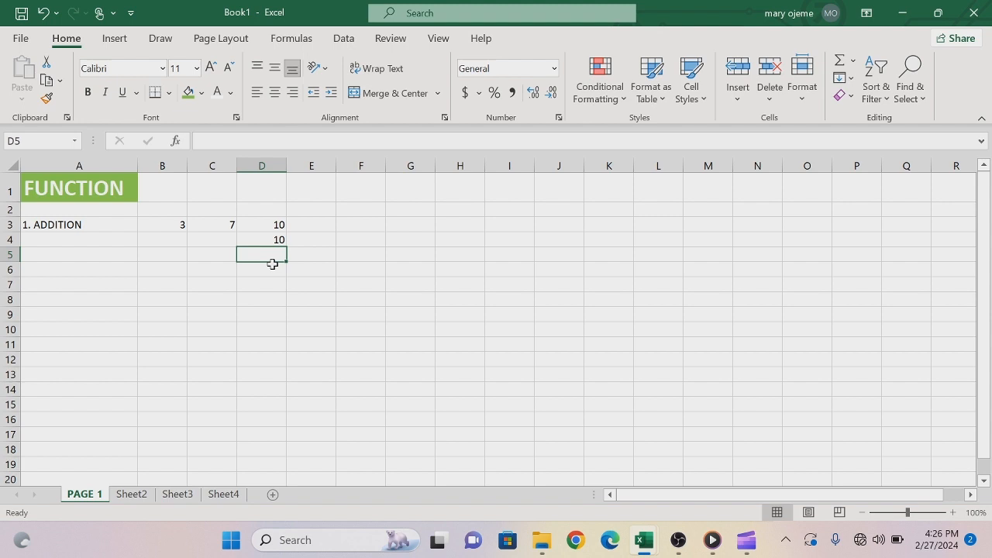
text(=)
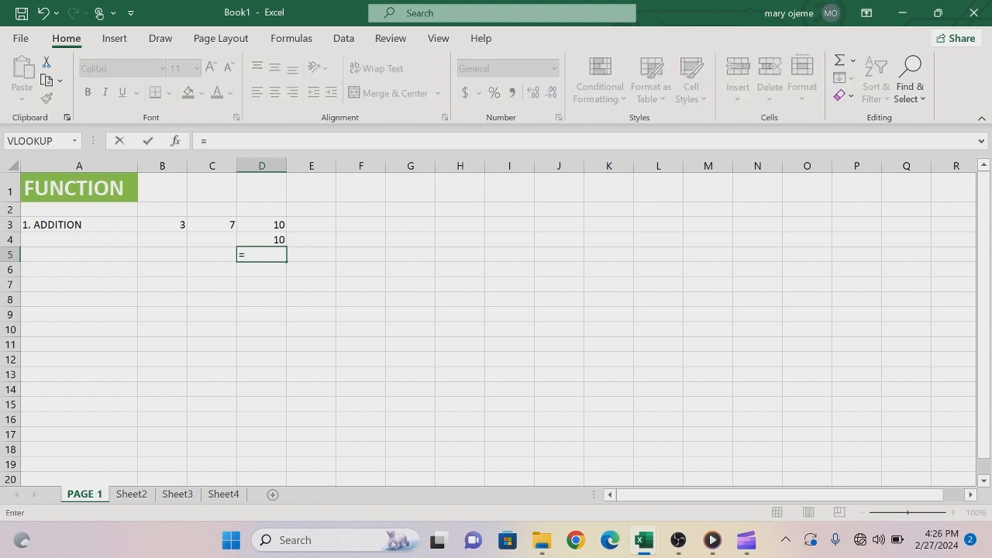
text(B)
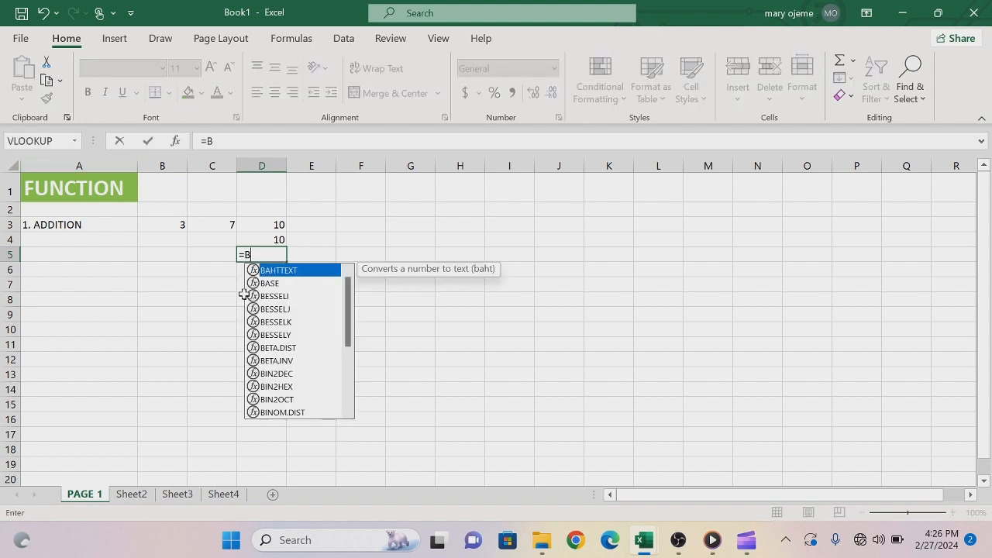
text(3+)
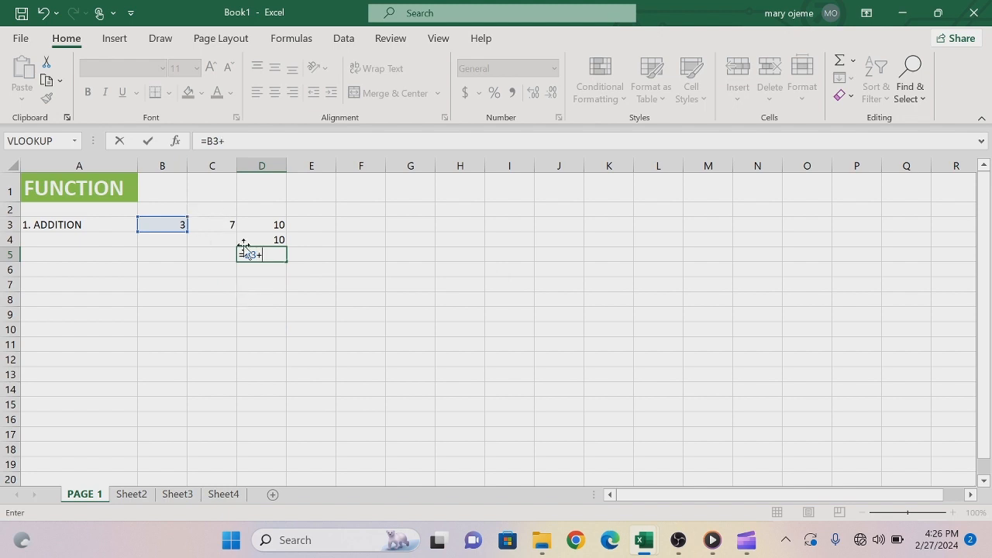
text(C3)
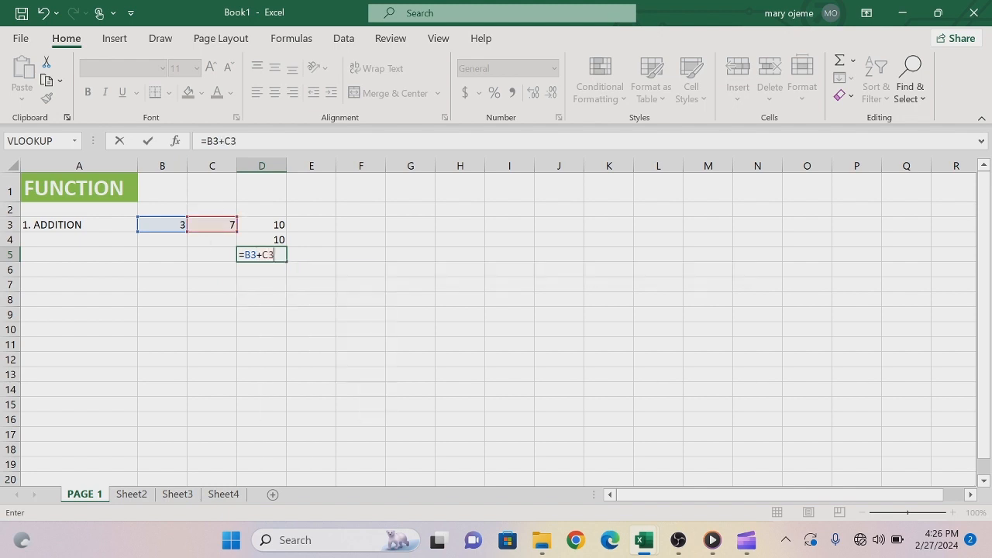
key(Return)
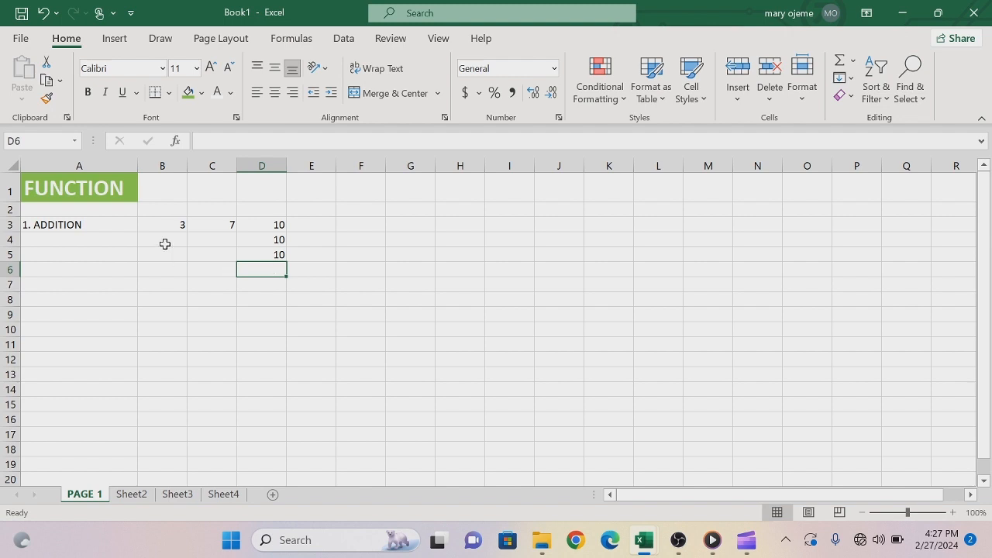
click(43, 286)
Enter 2. SUBTRACTION in A7, with 7 in B7 and 3 in C7.
text(2)
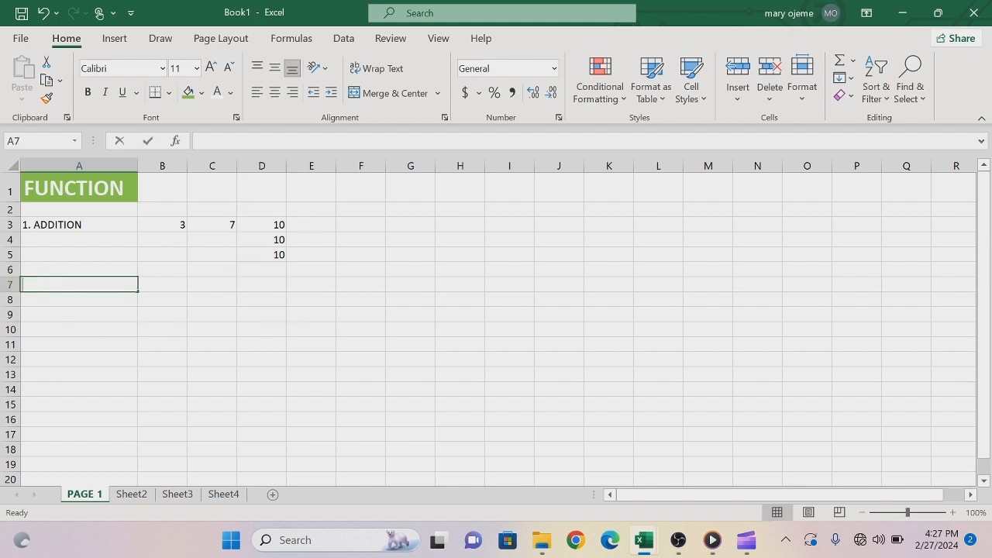
text(. )
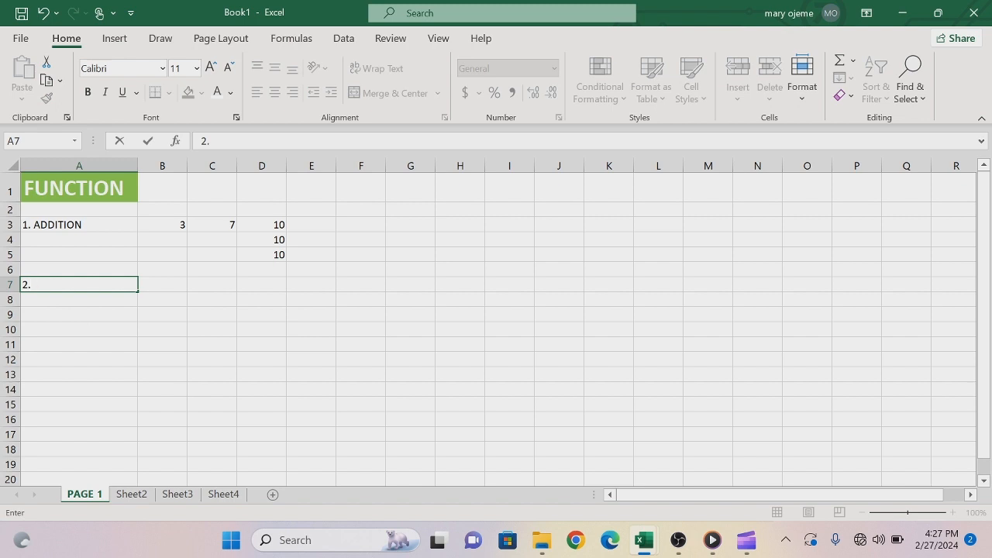
text(SUBTRACTION)
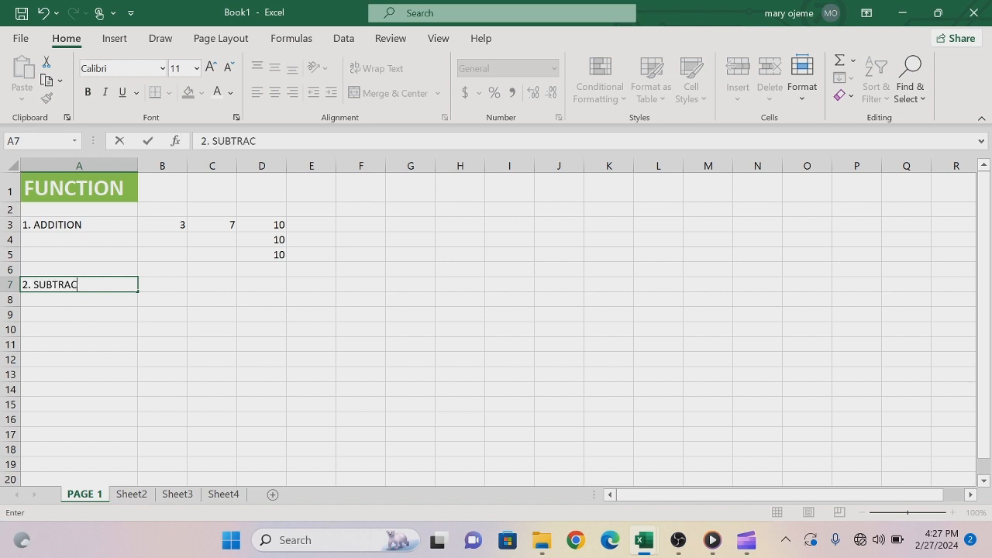
click(179, 286)
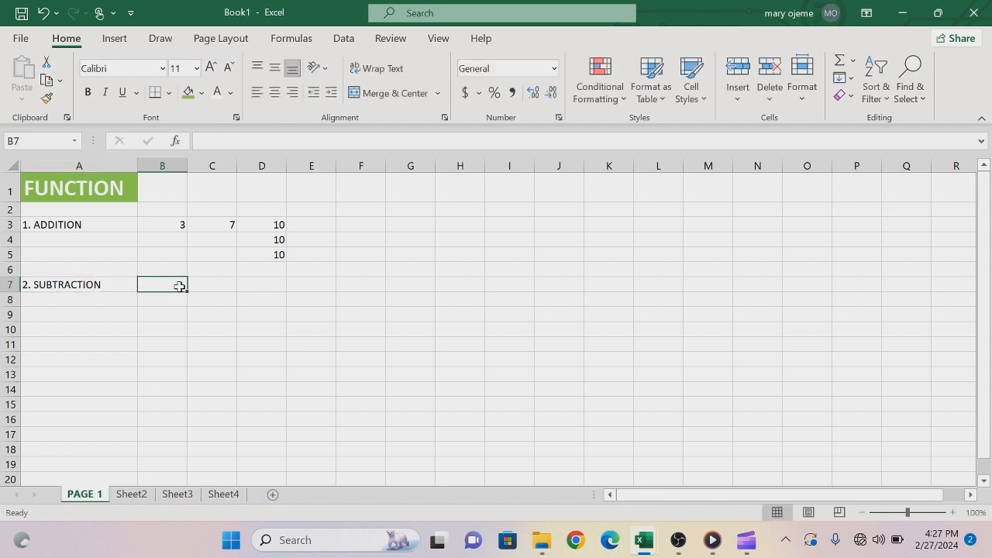
text(7)
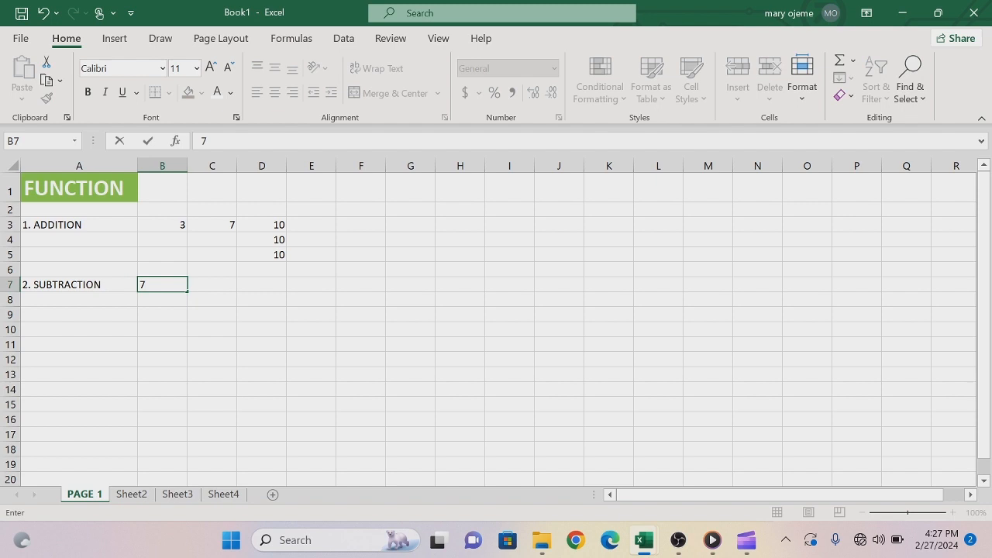
click(230, 284)
text(3)
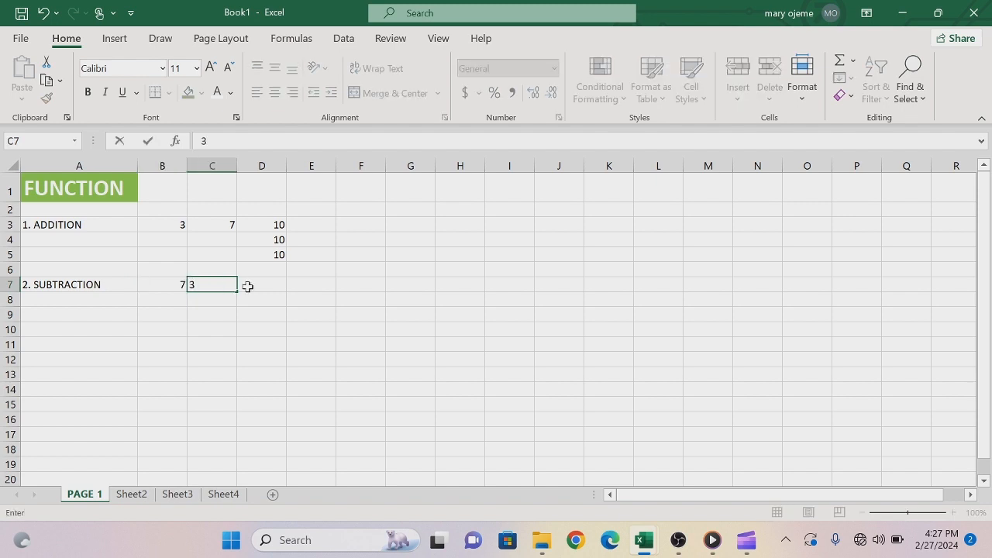
click(257, 286)
Compute 4 with =7-3 in D7 and =B7-C7 in D8 and D9.
text(=)
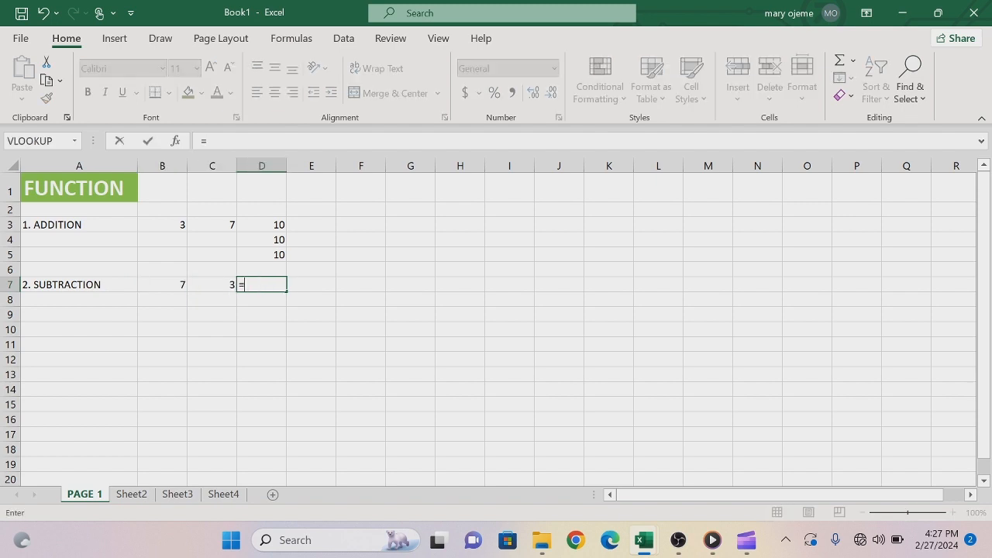
text(7-3)
key(Return)
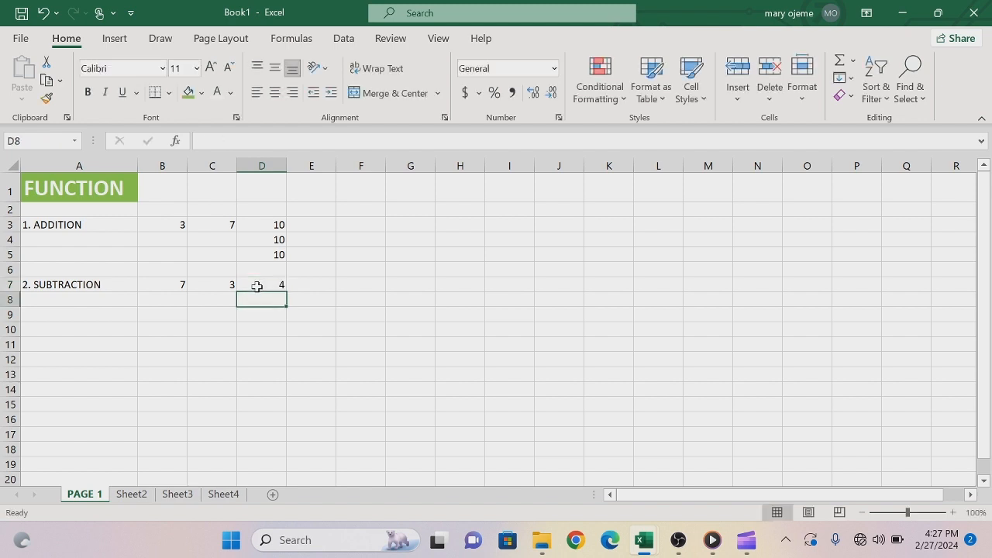
text(=)
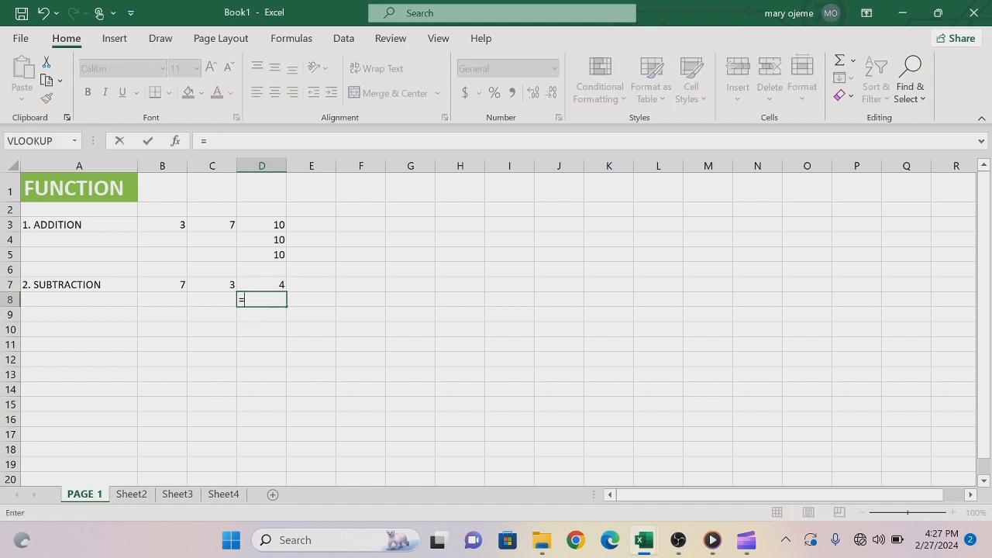
click(179, 286)
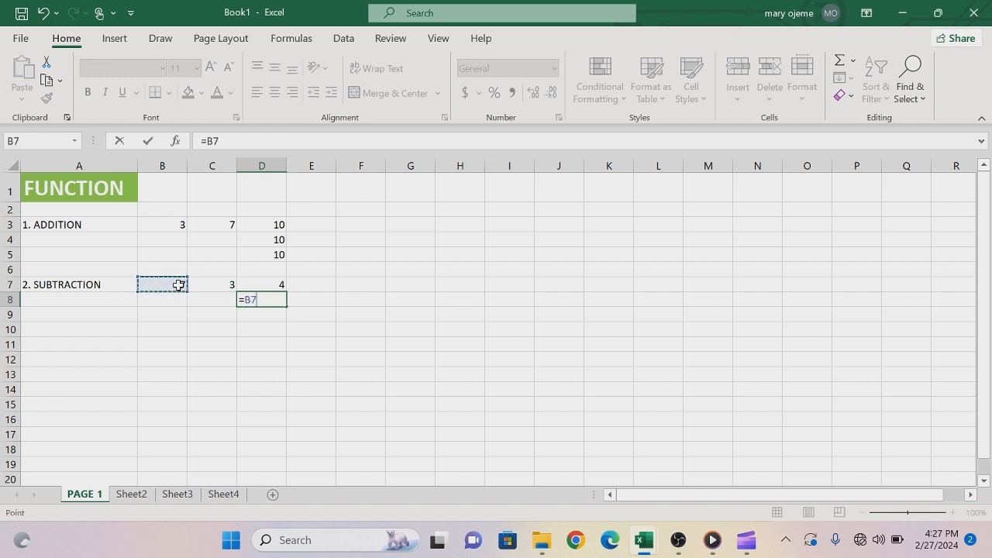
text(_)
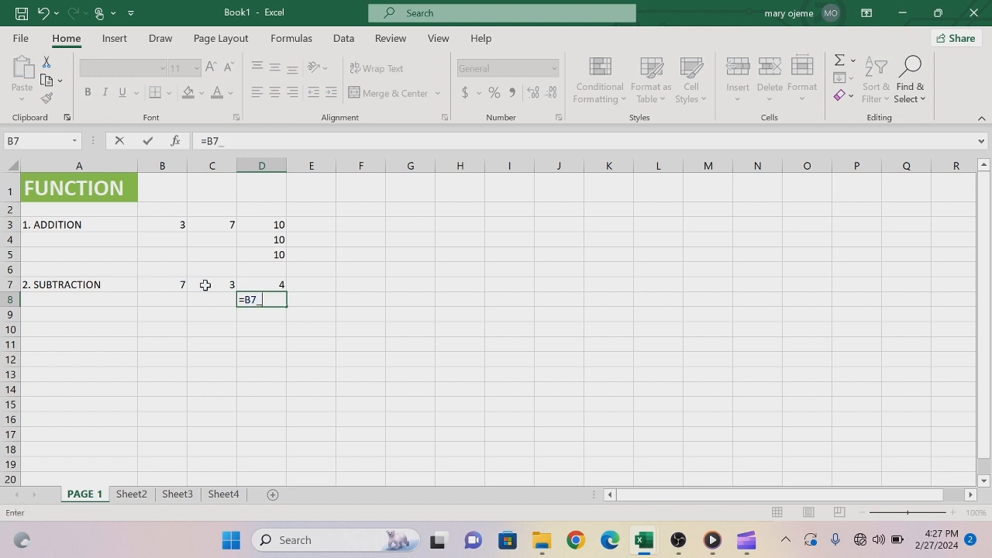
key(BackSpace)
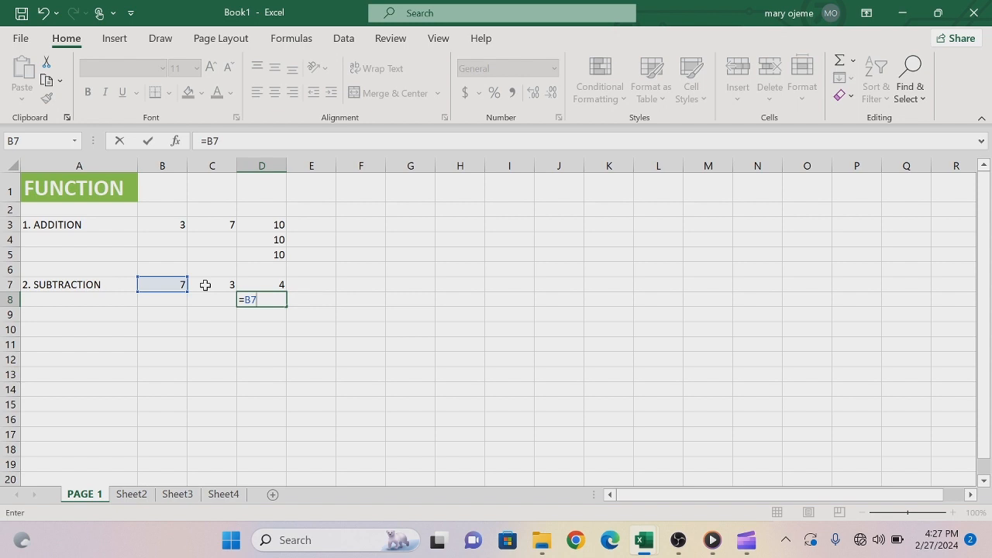
text(-)
click(226, 284)
key(Return)
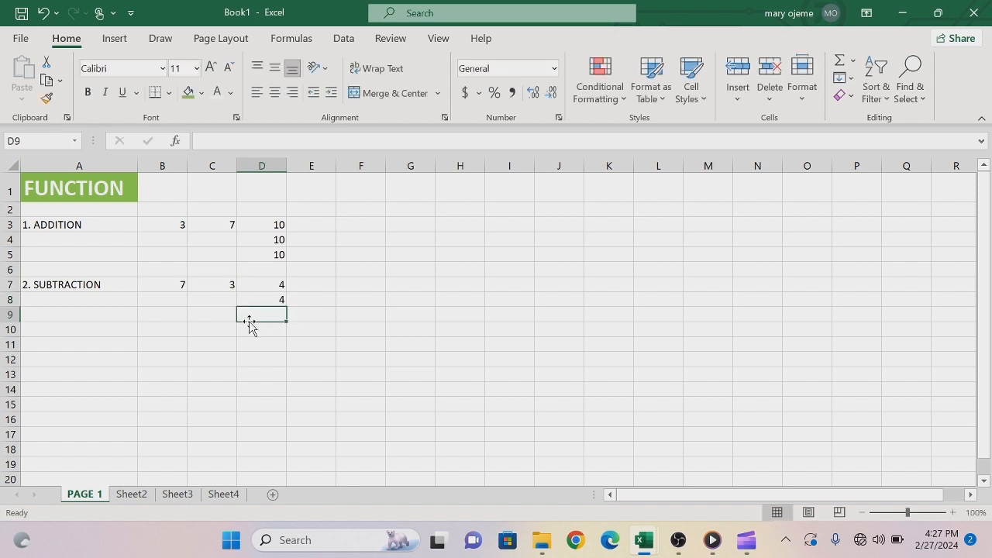
text(=)
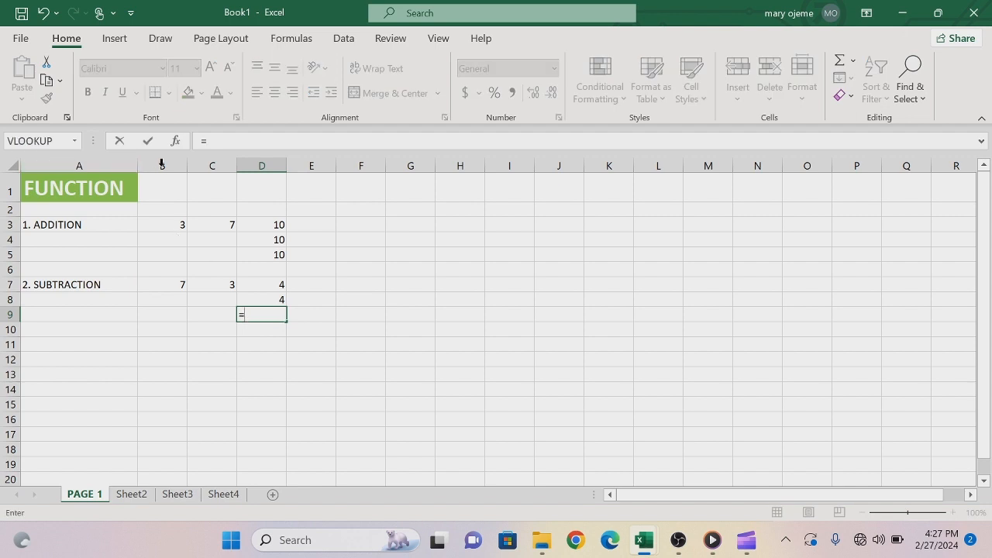
text(B)
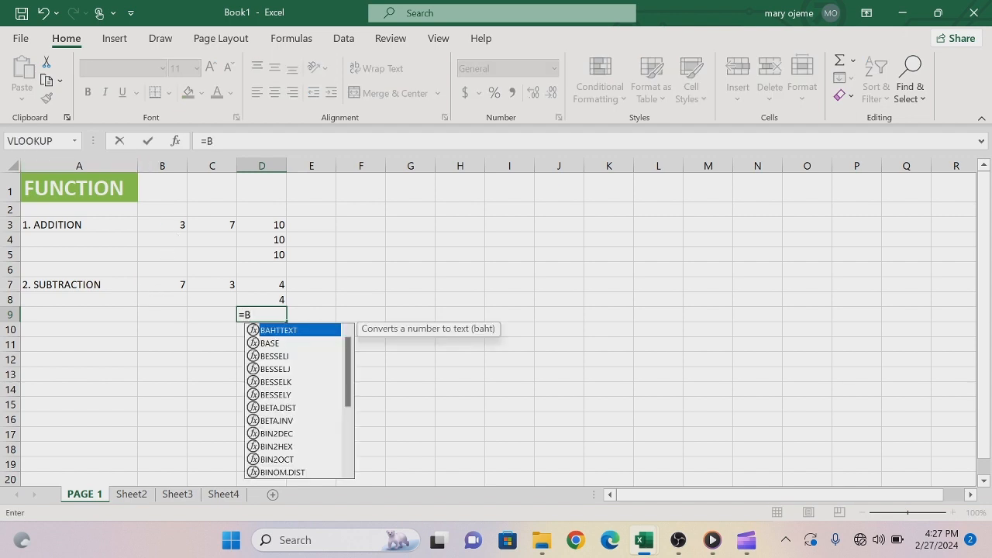
text(7-)
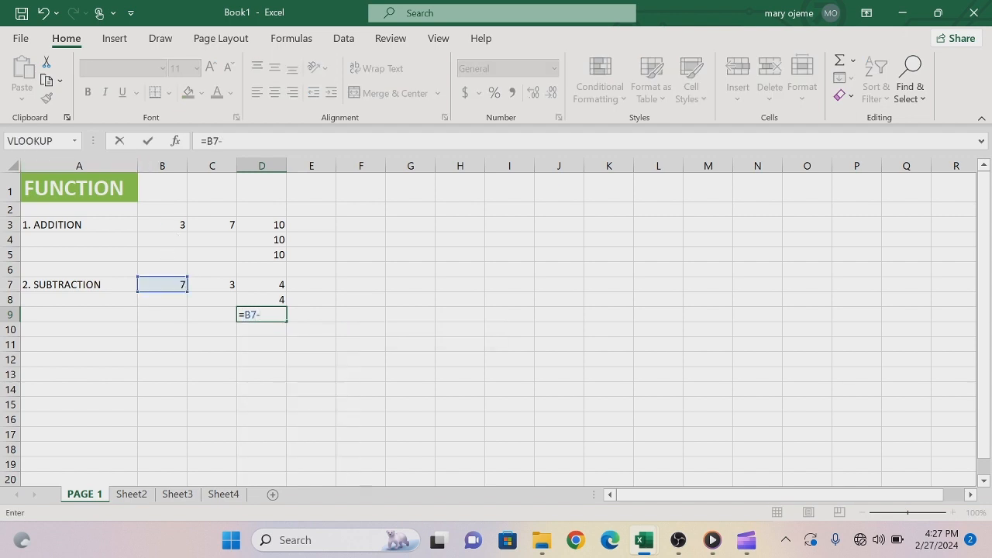
text(C7)
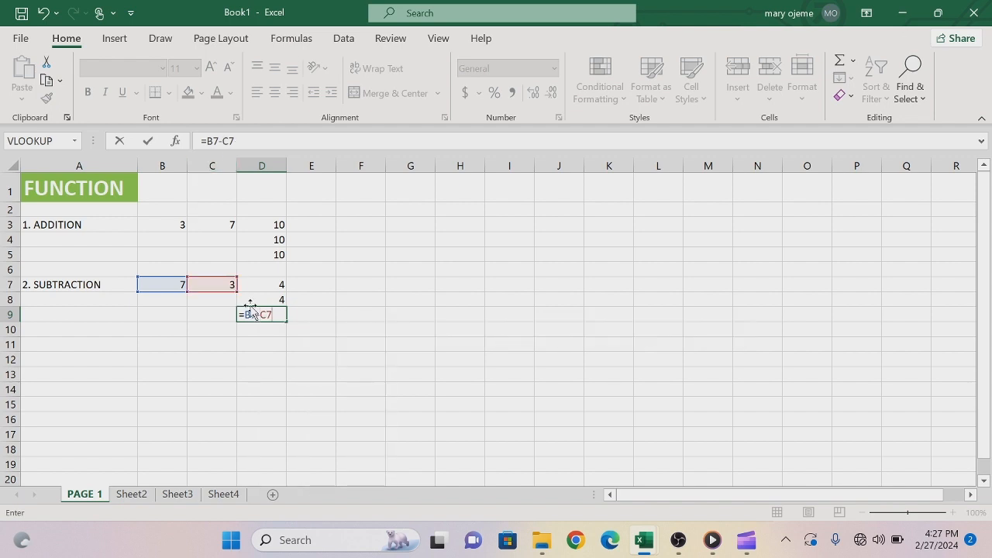
key(Return)
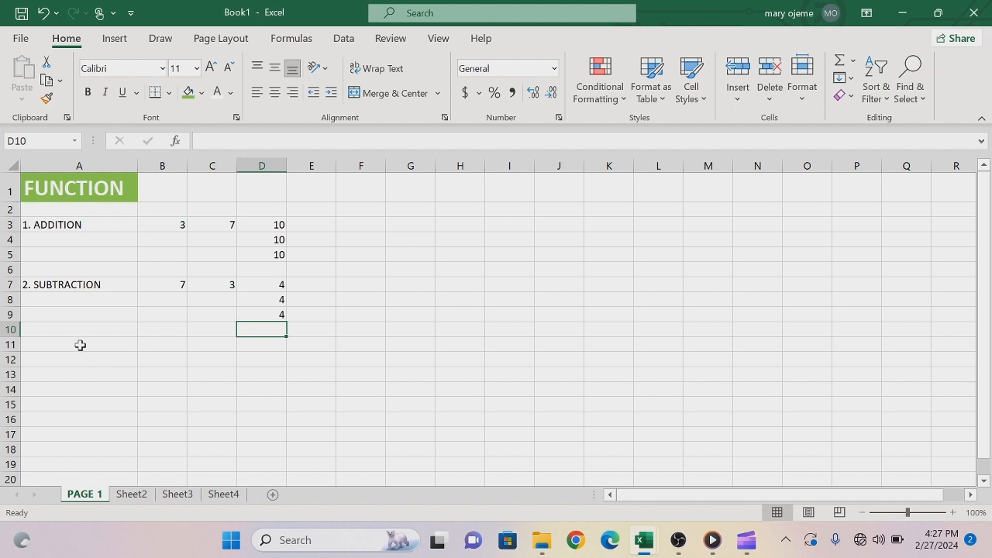
Label cell A11 '3. Multiplication'.
click(80, 343)
text(3)
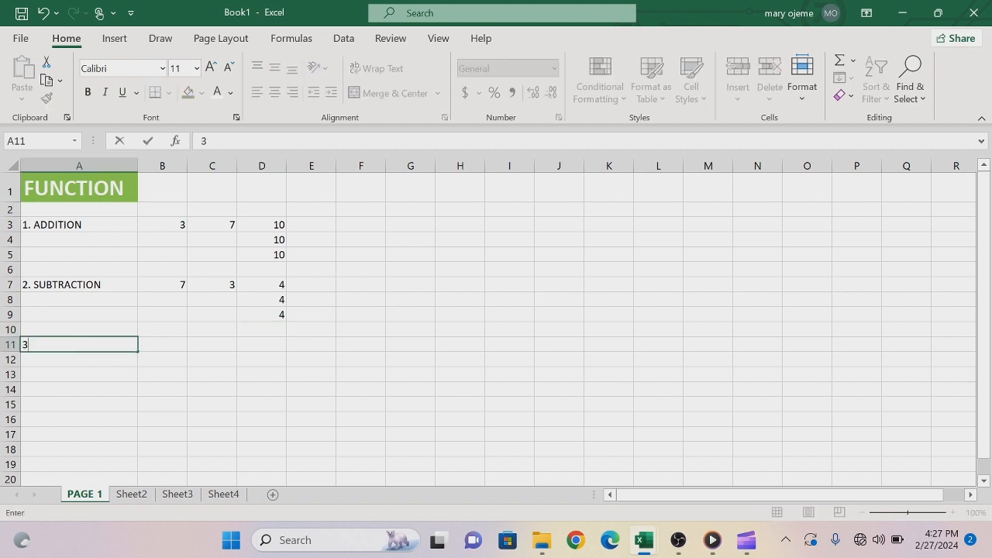
text(. m)
key(BackSpace)
text(Multiplicat)
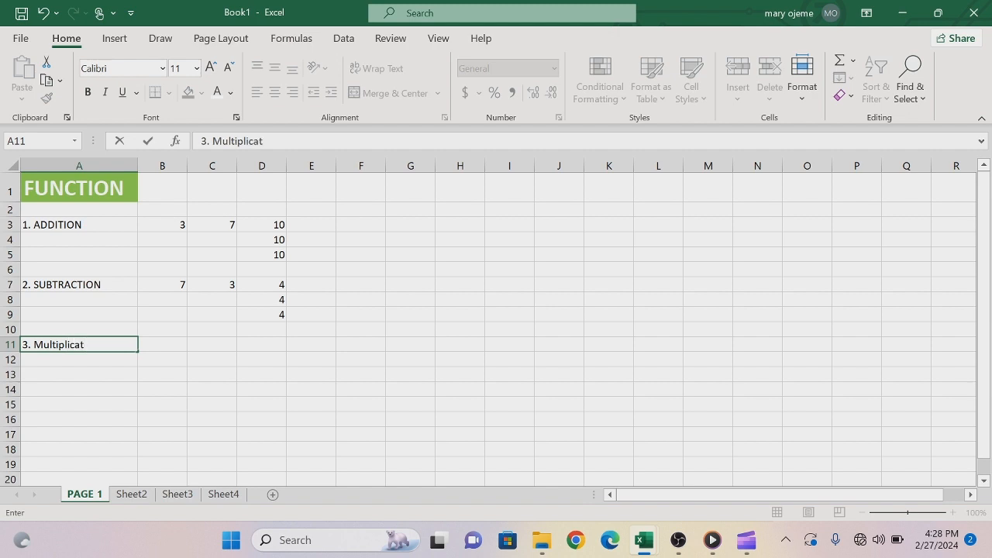
text(ion)
click(161, 345)
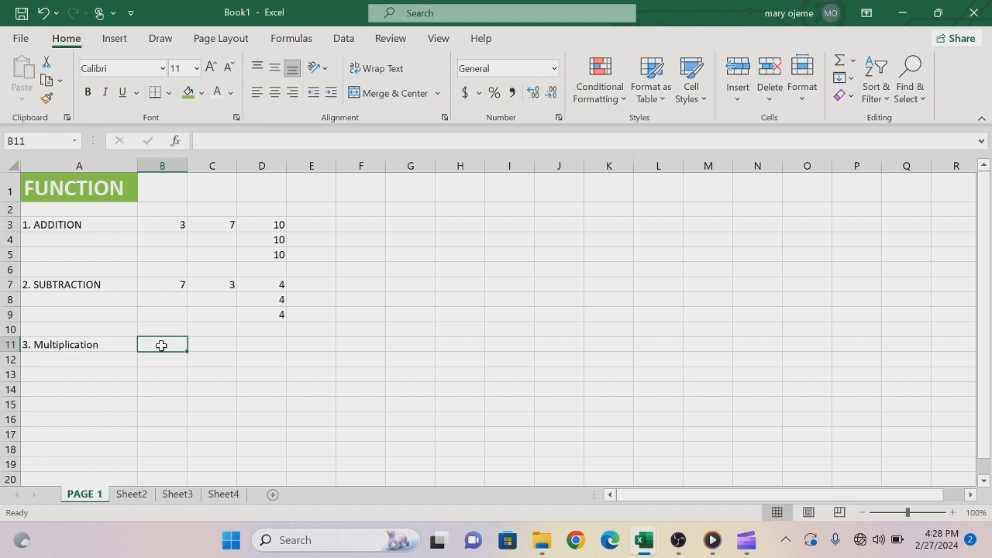
Compute 21 with =7*3 in D11 and =B7*C7 in D12 and D13.
click(268, 345)
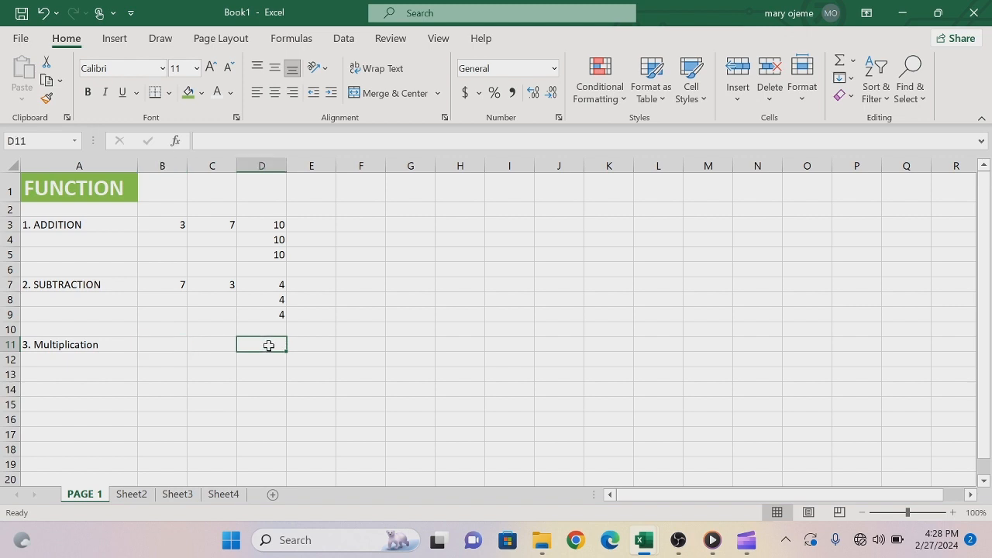
text(=)
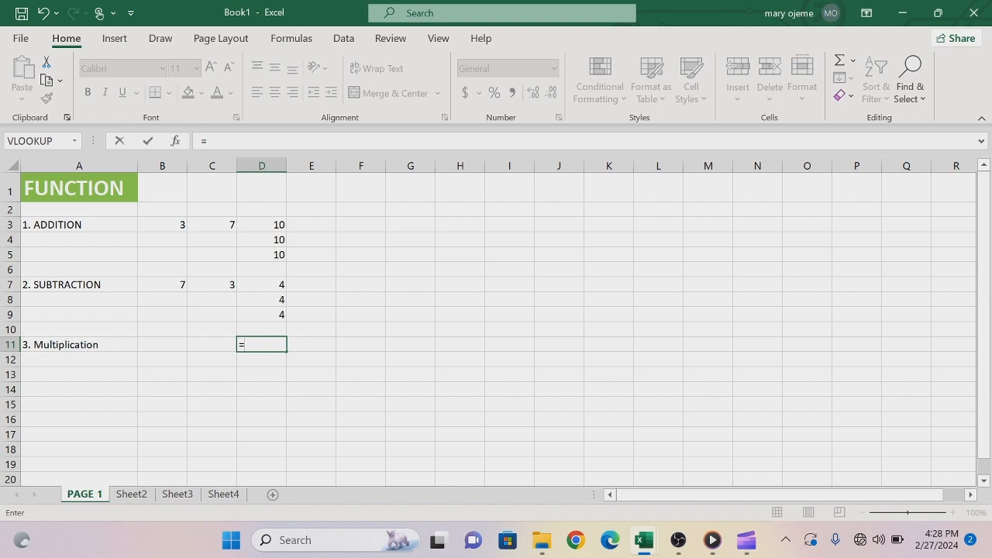
text(7*3)
key(Return)
text(=)
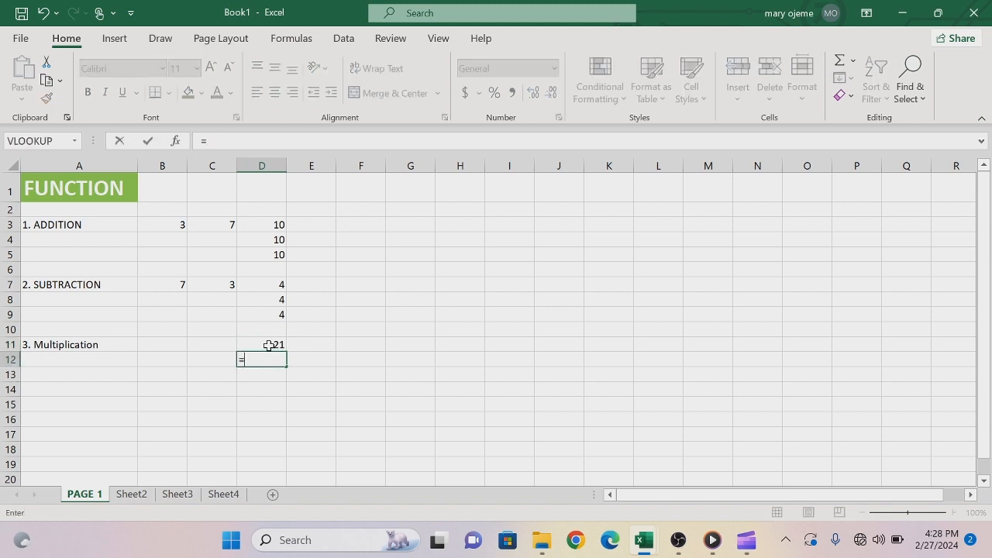
click(178, 287)
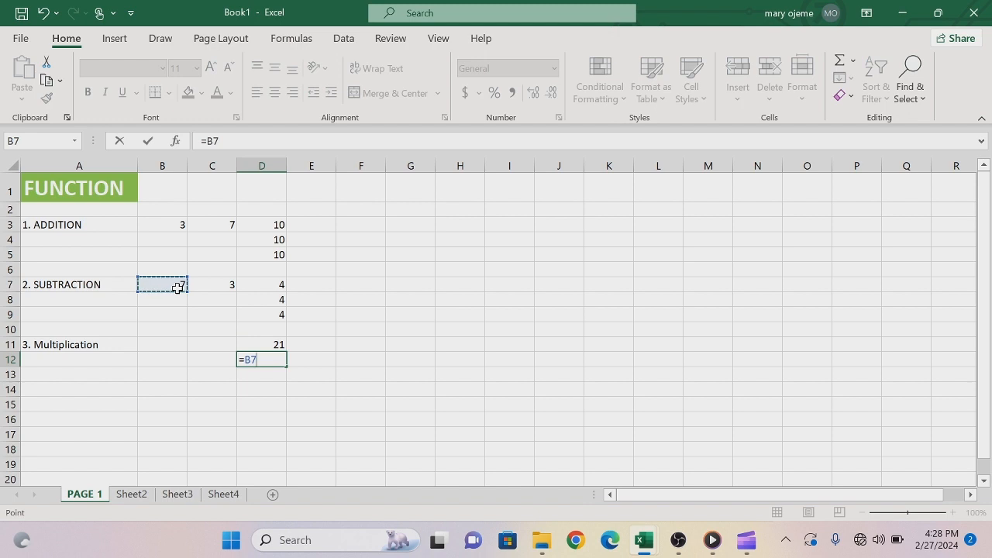
text(*)
click(207, 287)
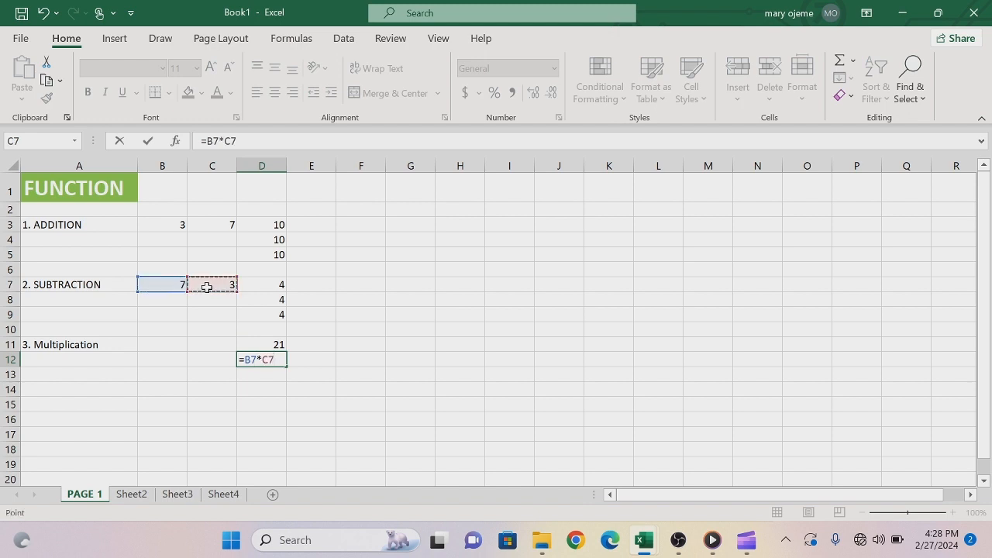
key(Return)
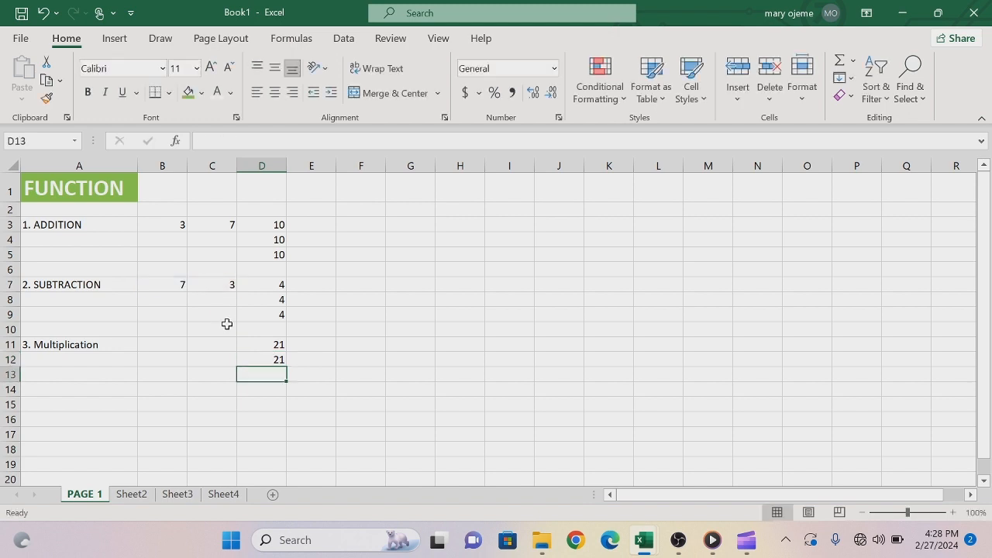
text(=)
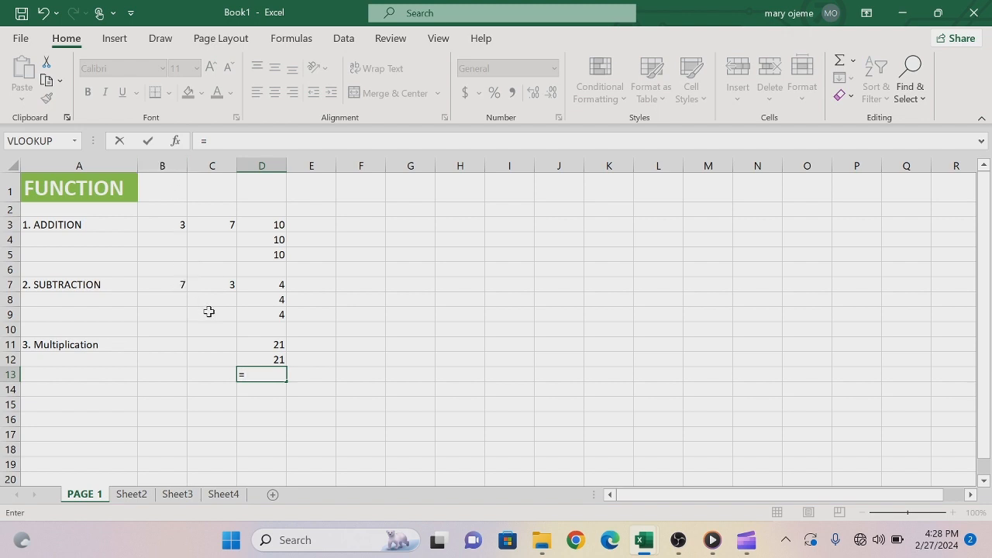
text(b7)
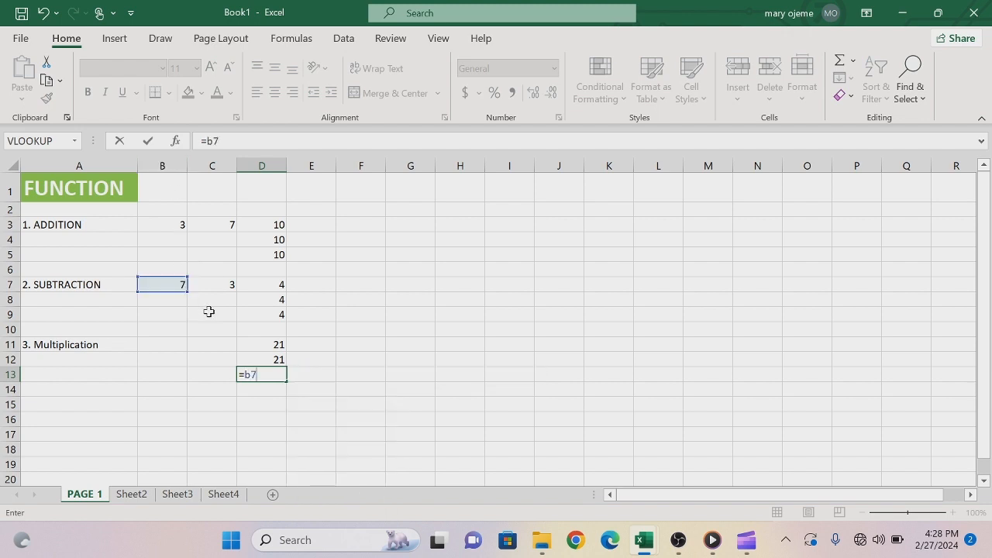
text(*c7)
key(Return)
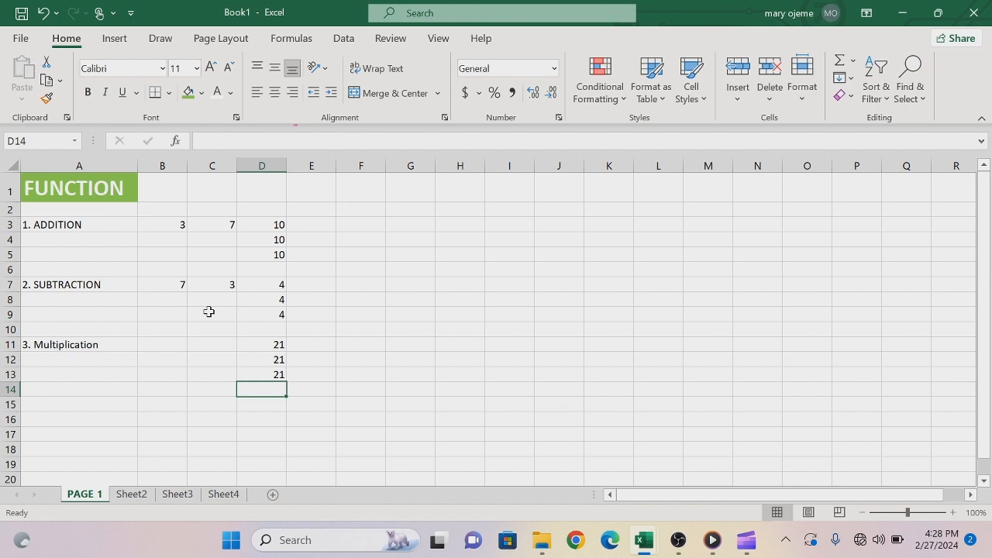
Label cell A16 '4. DIVISION'.
click(40, 418)
text(4.)
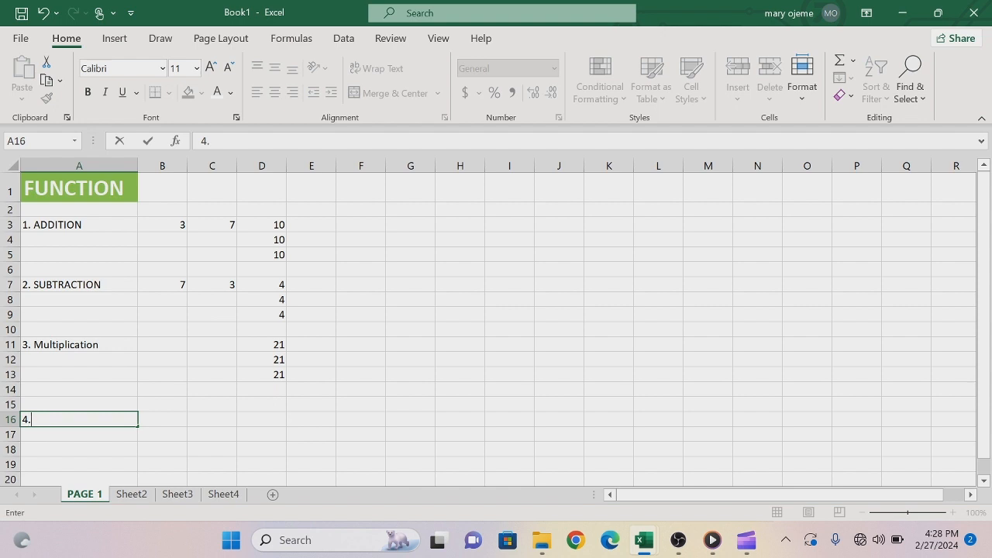
click(200, 420)
drag(200, 420, 250, 419)
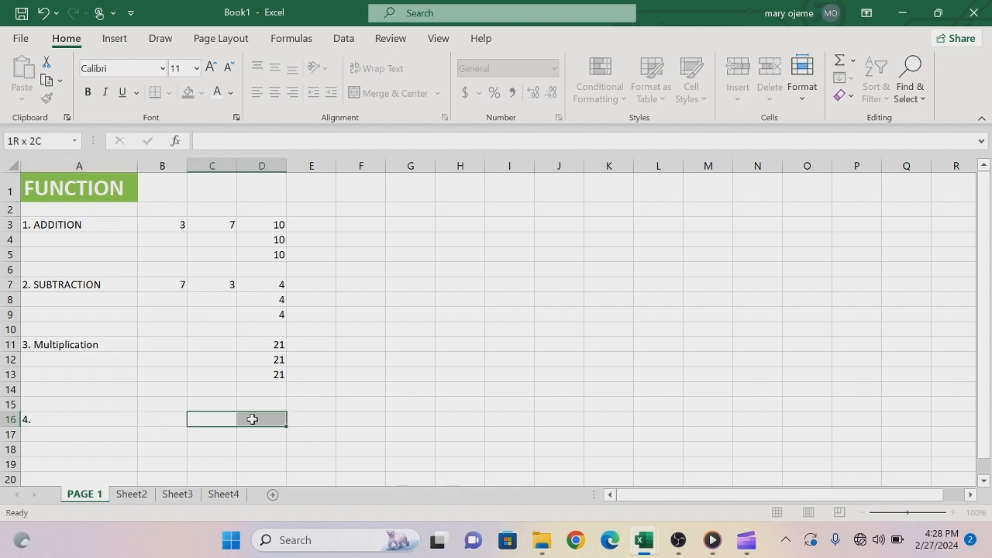
click(252, 419)
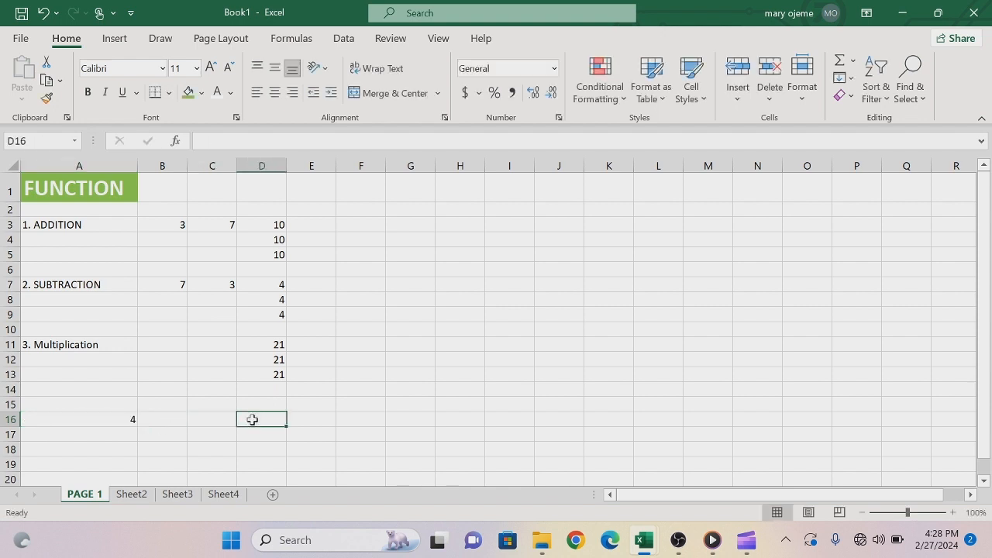
click(124, 420)
key(BackSpace)
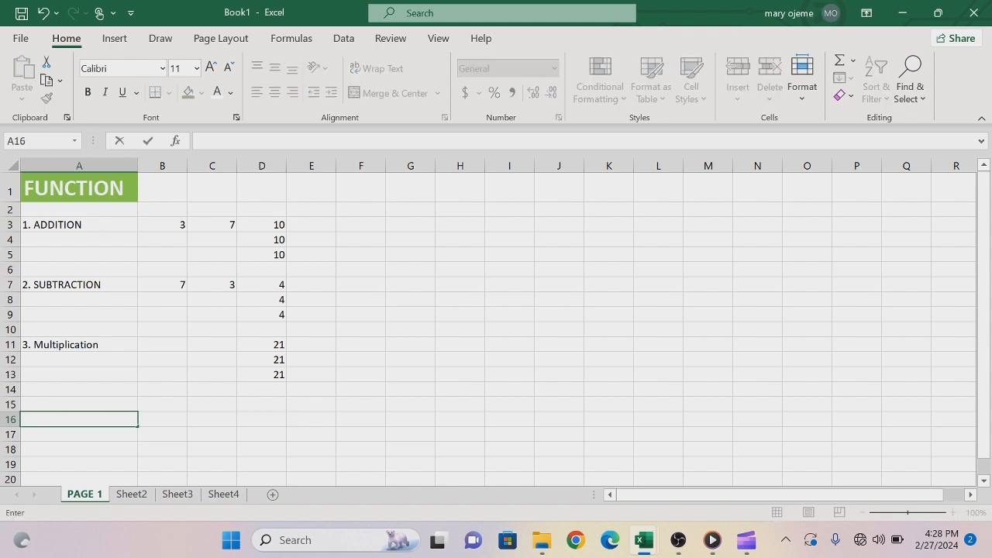
text(4. DIVISION)
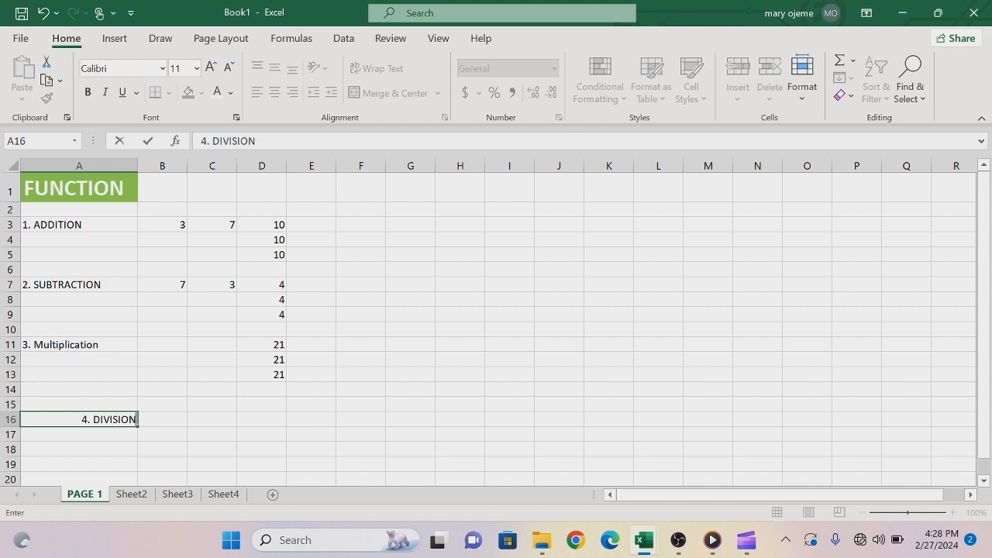
click(243, 419)
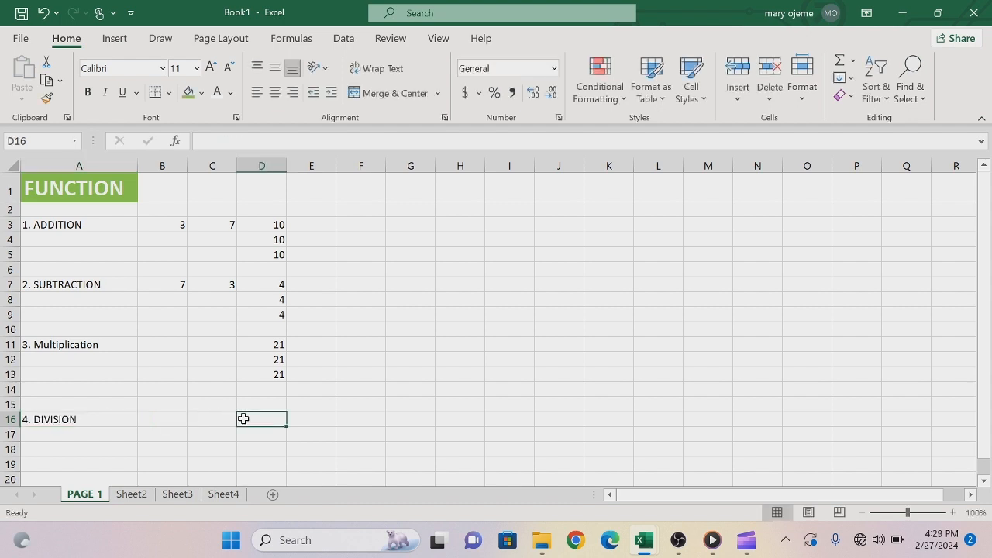
Enter =7/3 in D16 to show 2.333333.
text(=)
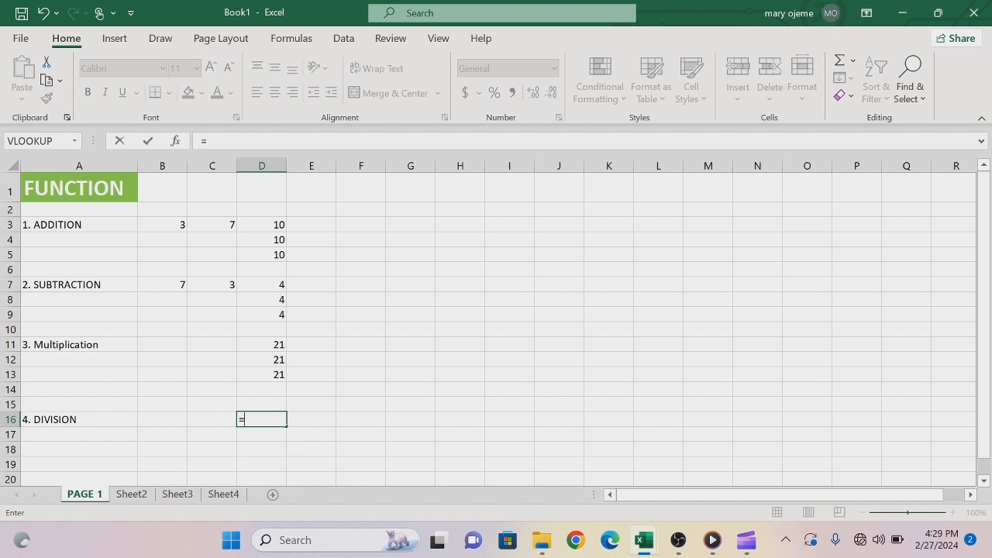
text(7?)
key(BackSpace)
text(/3)
key(Return)
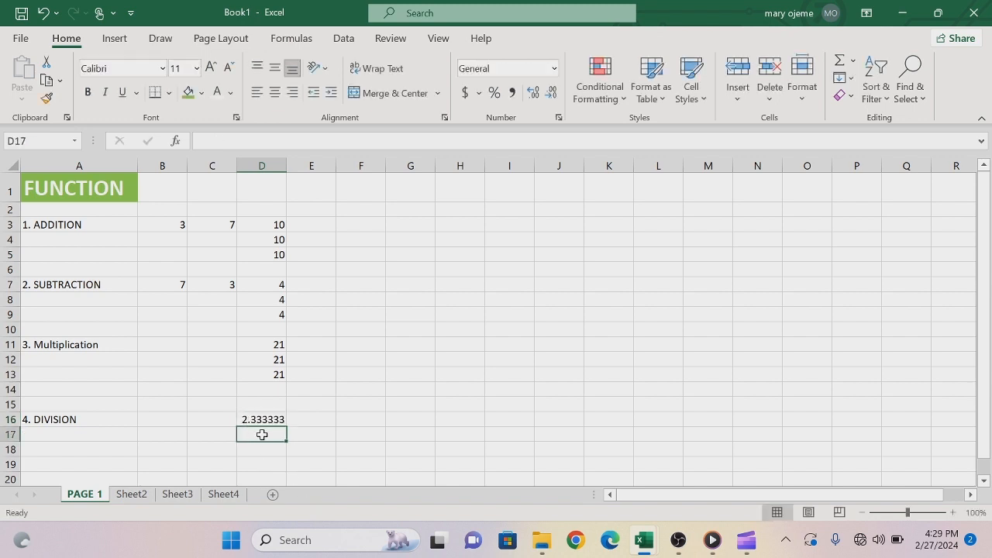
Fill D17 and D18 with =B7/C7, each showing 2.333333.
text(=)
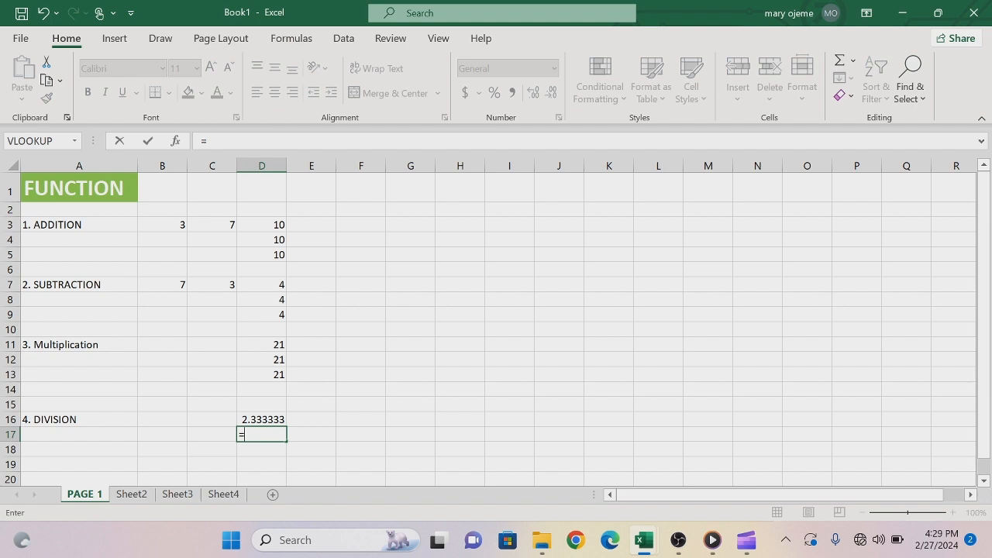
click(162, 286)
text(/)
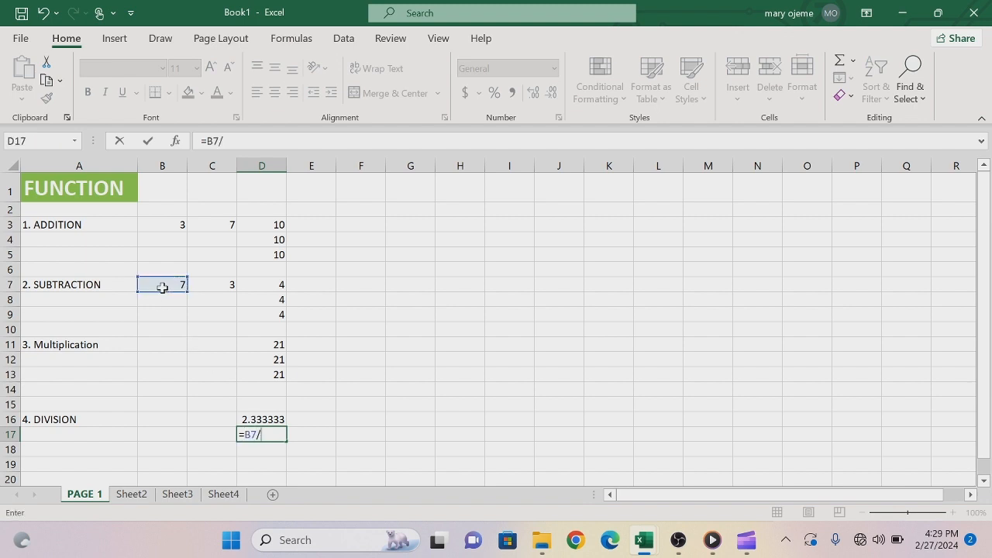
click(206, 284)
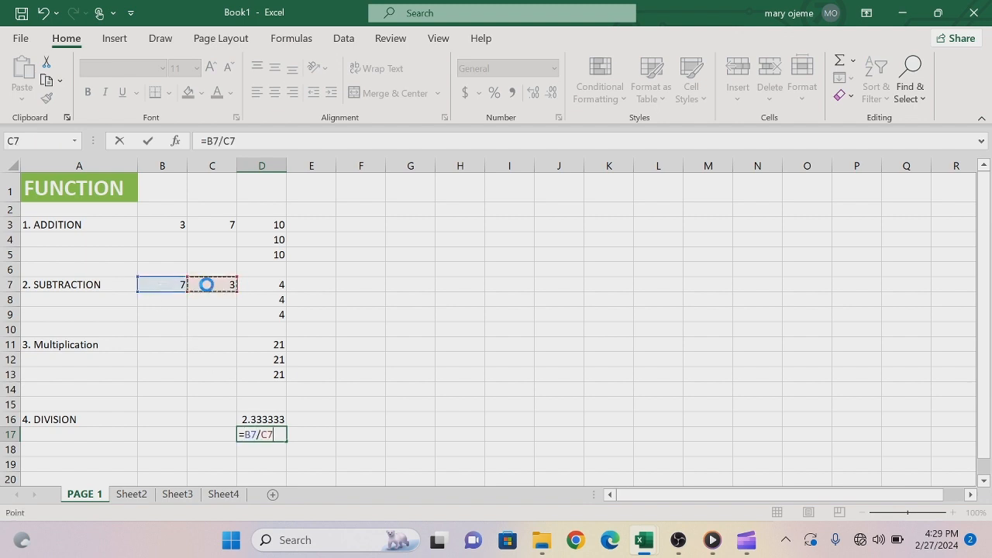
key(Return)
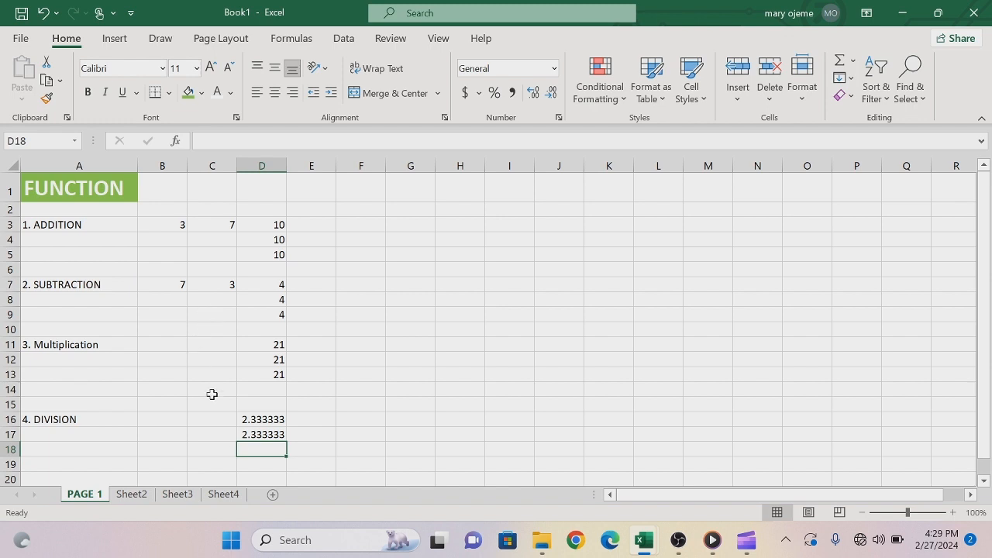
text(=)
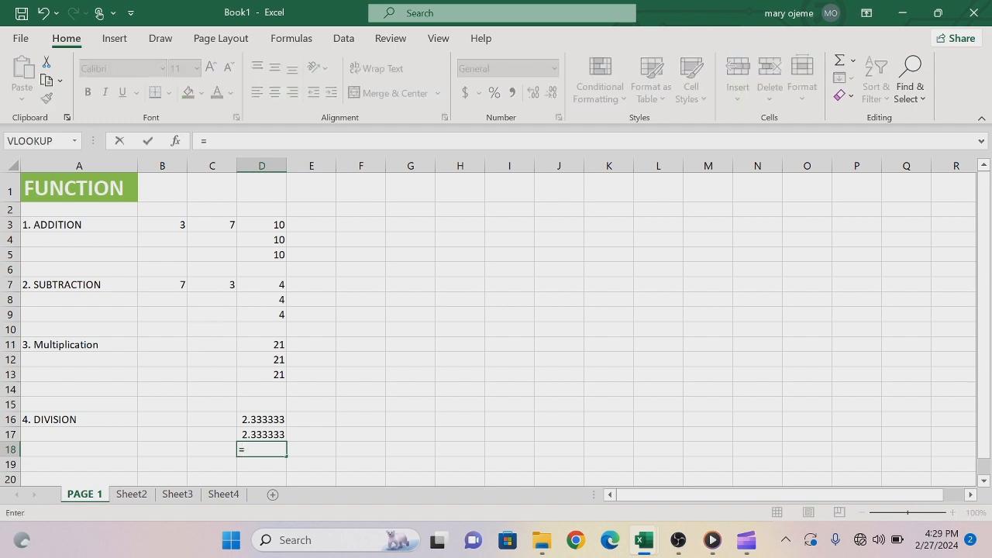
text(B7)
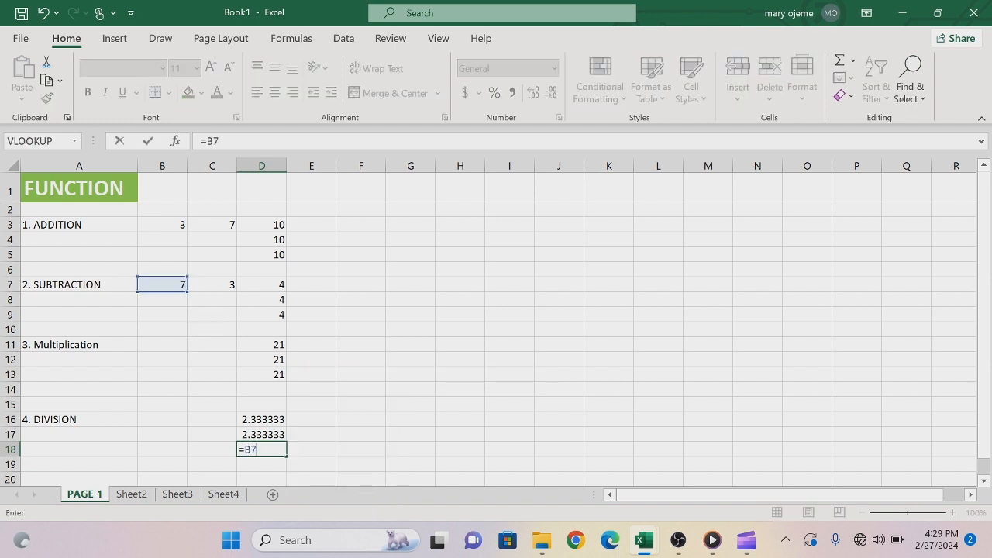
text(?)
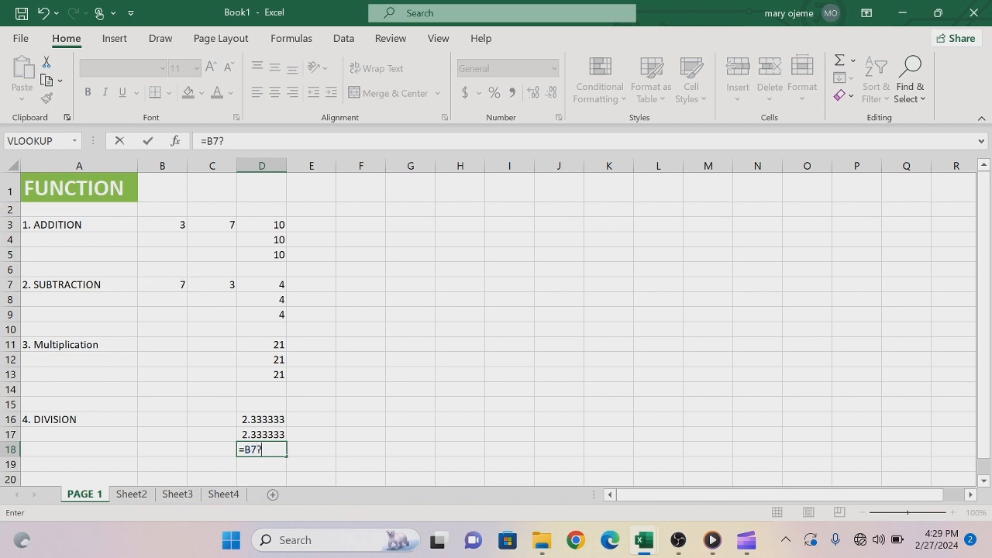
key(BackSpace)
text(/)
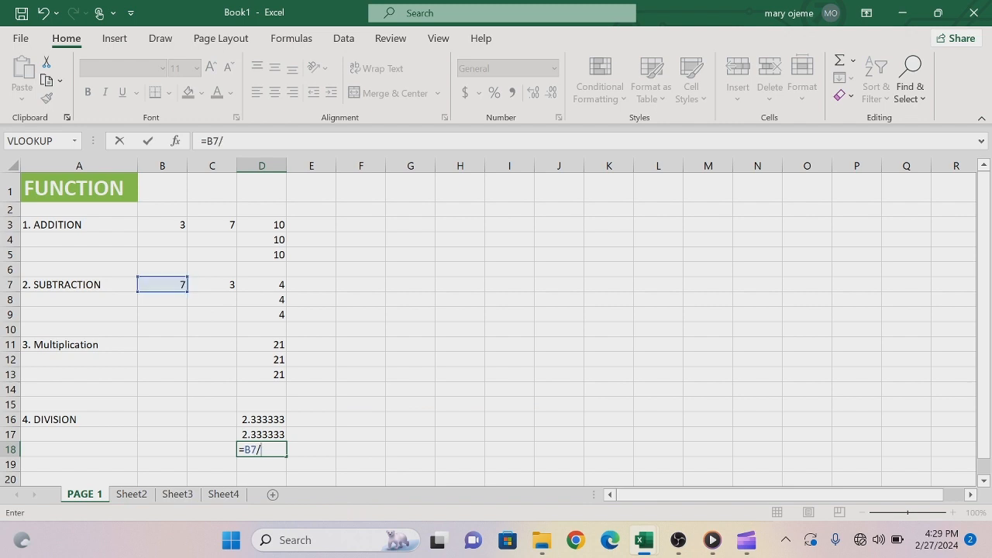
text(C)
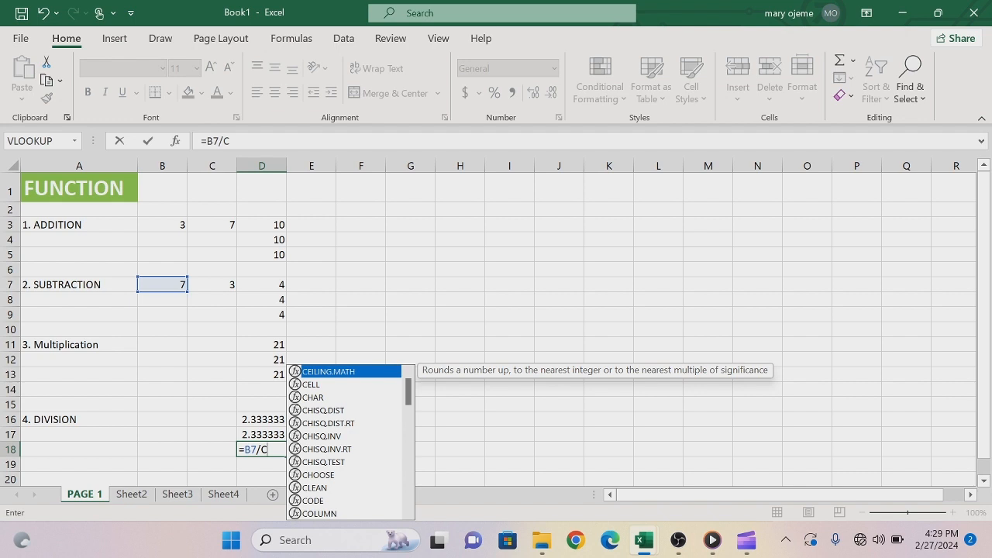
text(7)
key(Return)
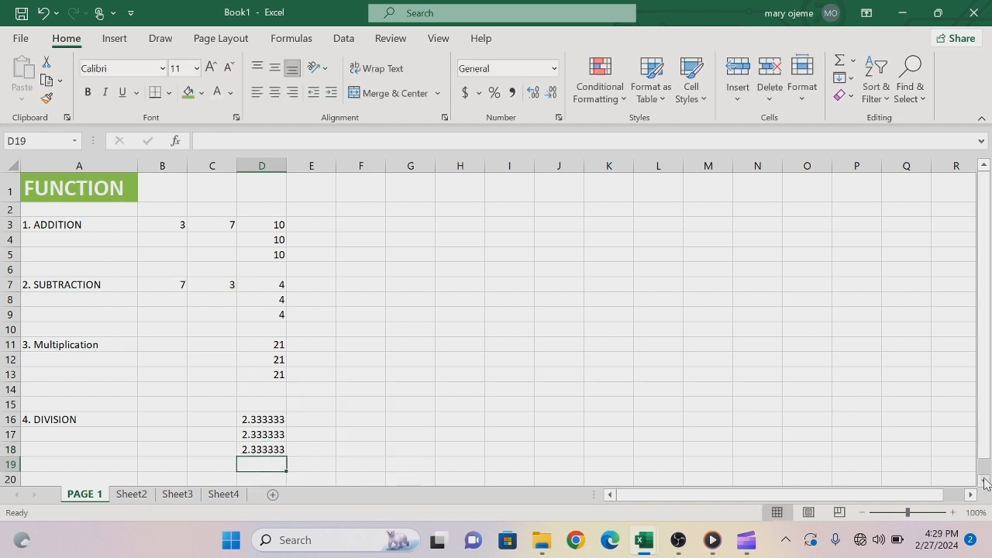
scroll(983, 479, down, 1)
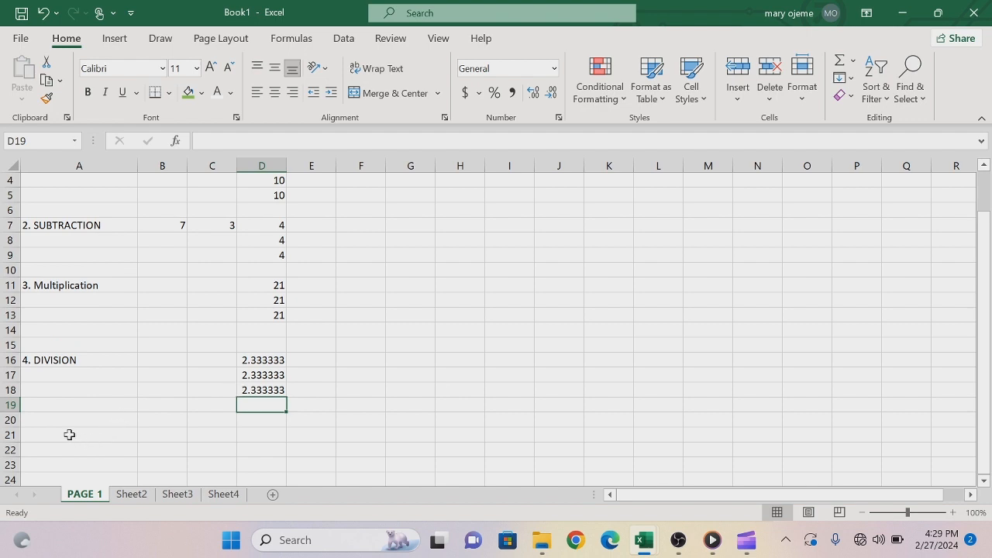
Label cell A21 '5.Raise to power'.
click(69, 434)
text(5.)
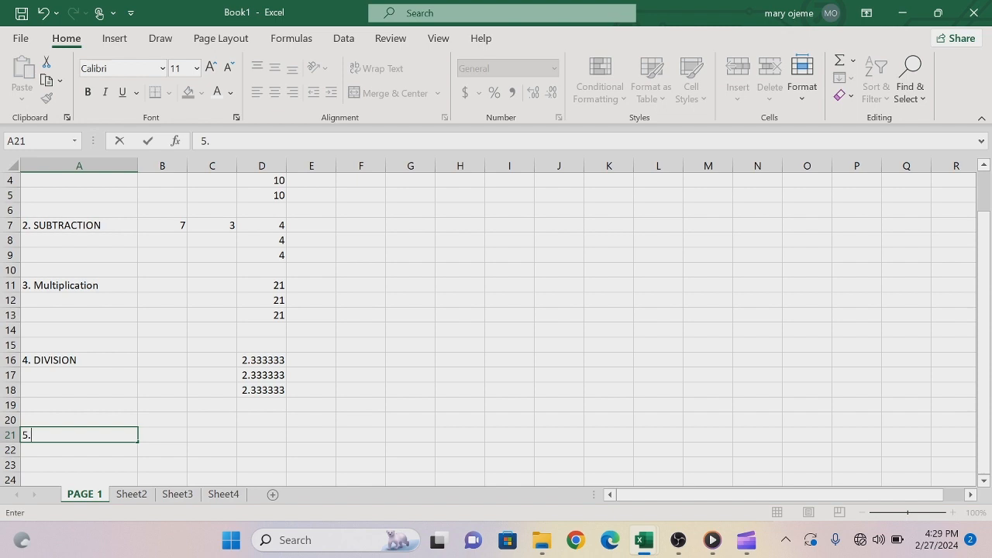
text(RA)
key(BackSpace)
text(aise to n)
key(BackSpace)
text(pow)
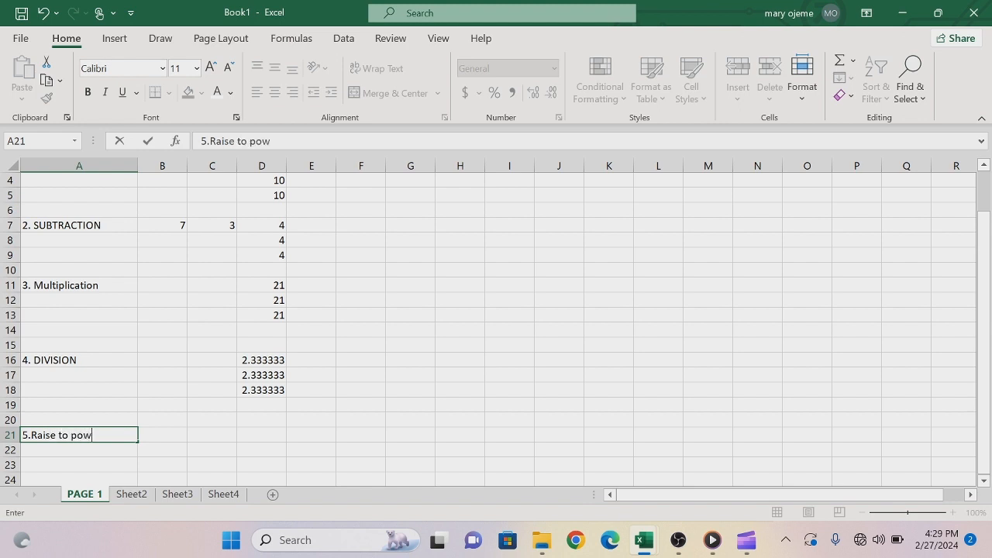
text(er)
click(170, 438)
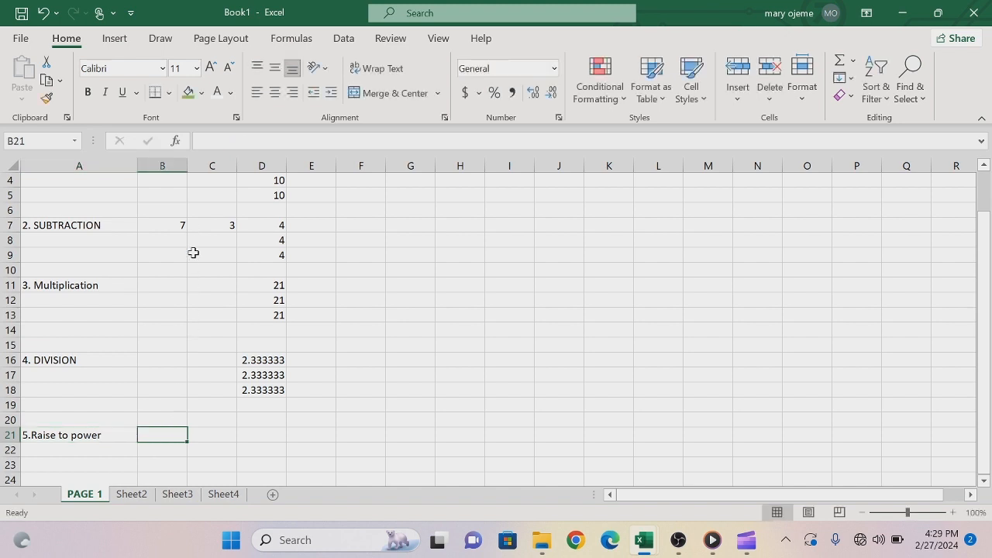
Compute 343 with =7^3 in D21 and =B7^C7 in D22 and D23.
click(259, 438)
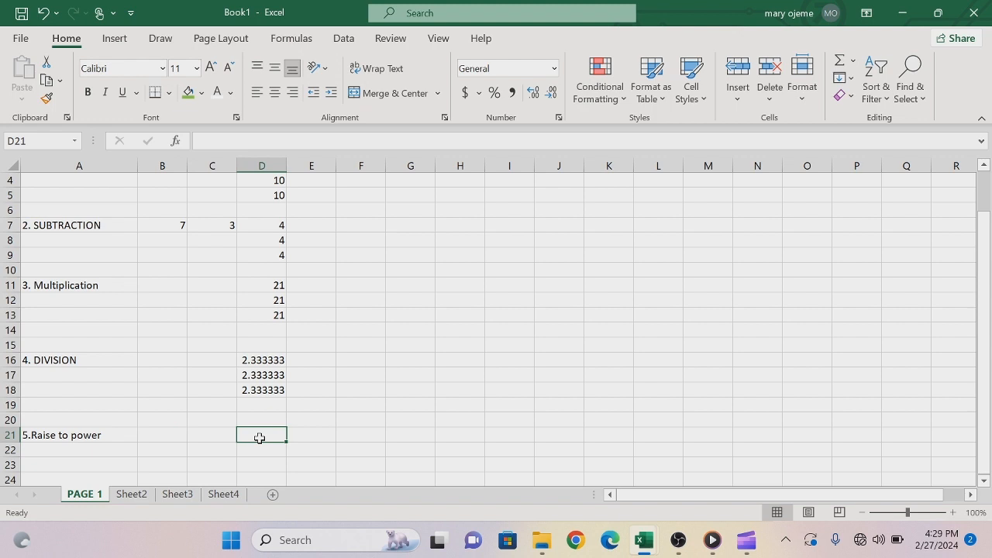
text(=)
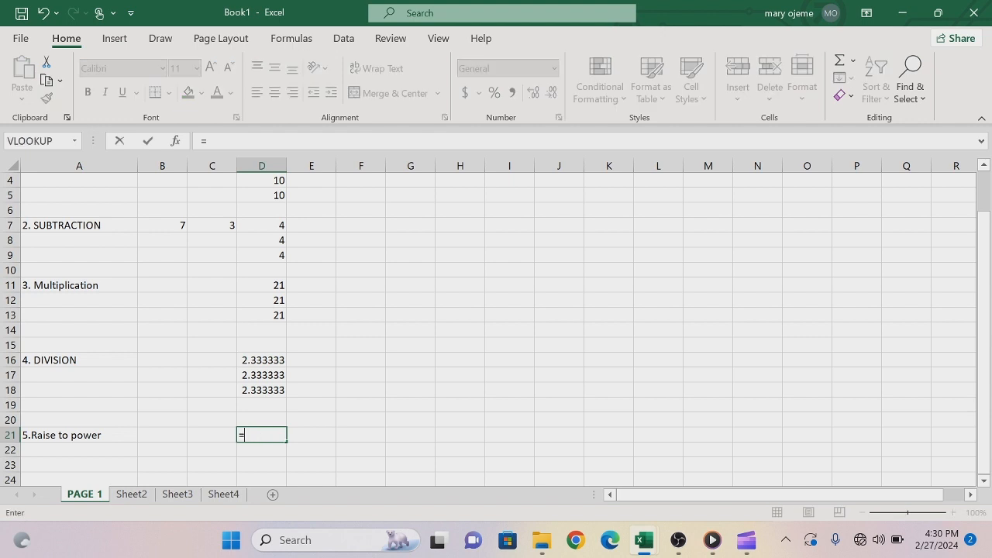
text(7^3)
key(Return)
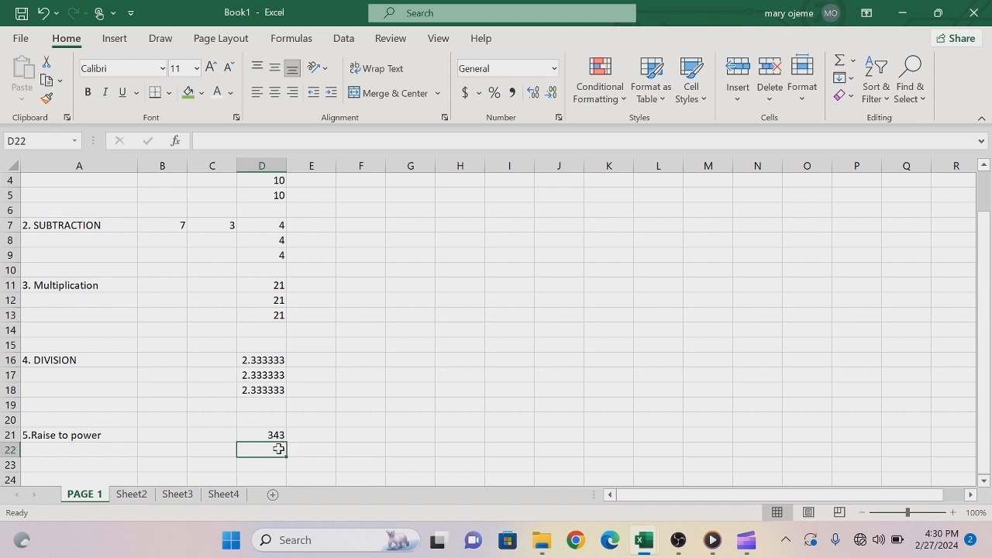
text(=)
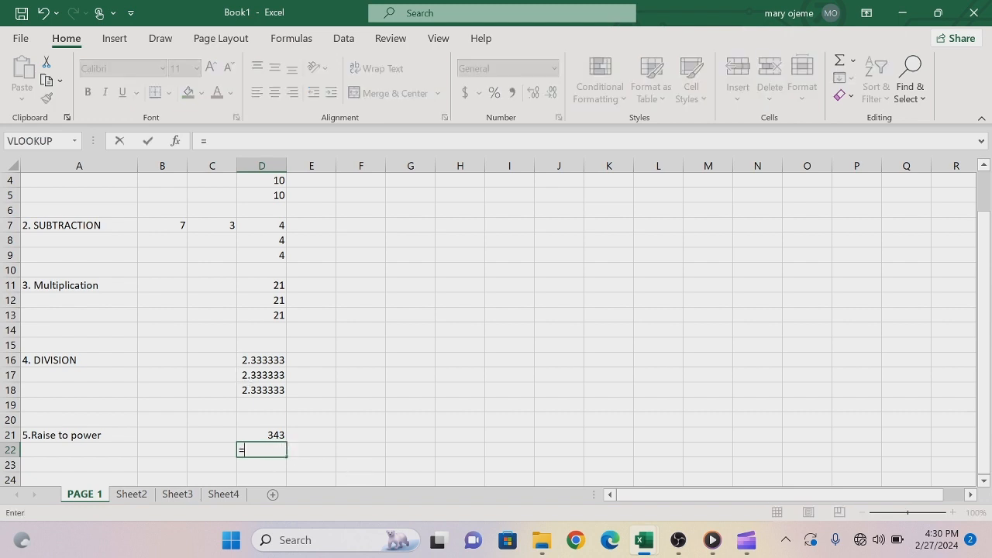
click(173, 225)
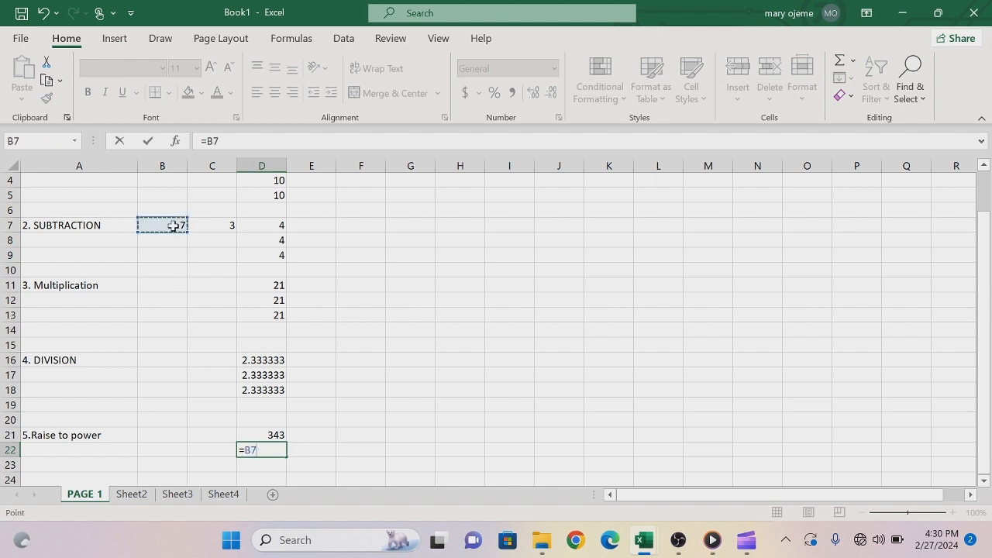
text(^)
click(224, 226)
key(Return)
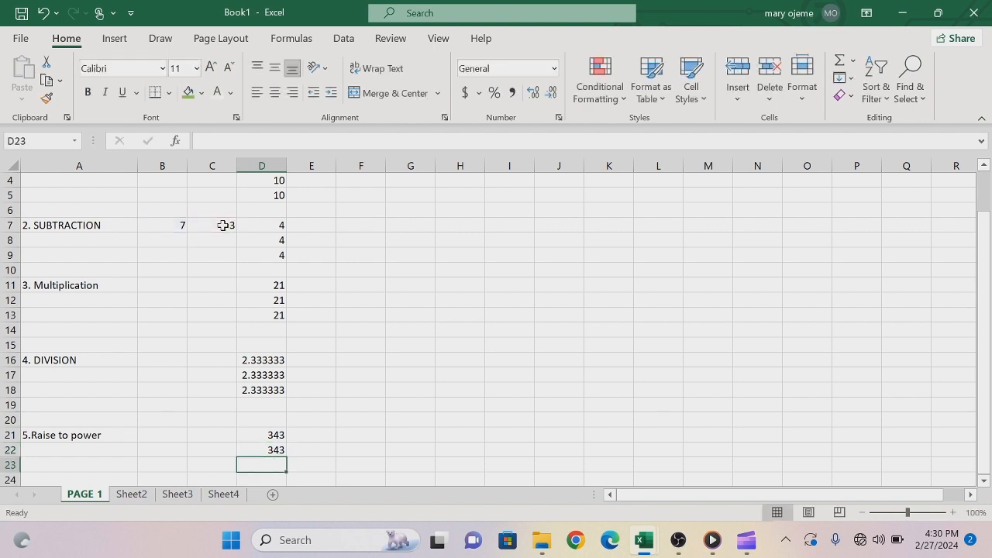
text(=)
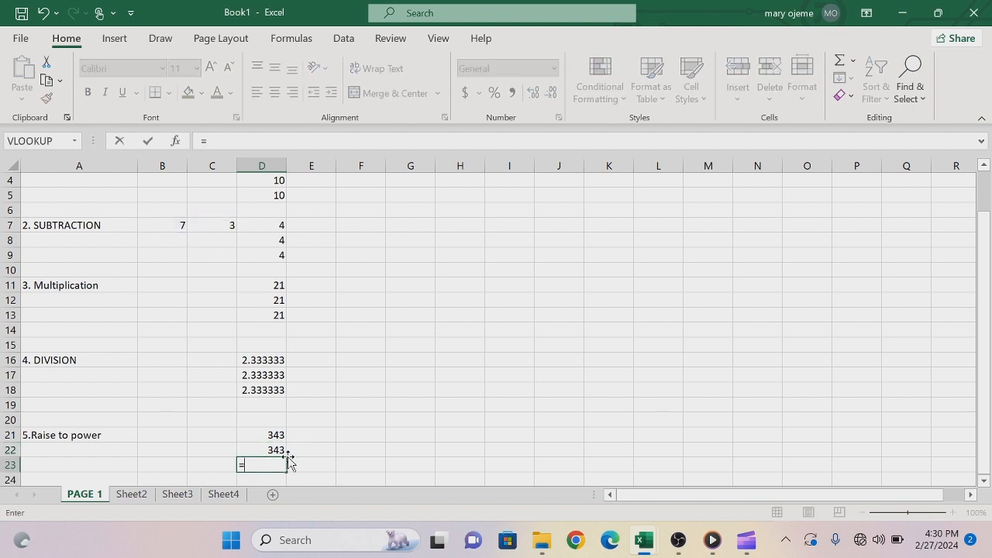
text(b7)
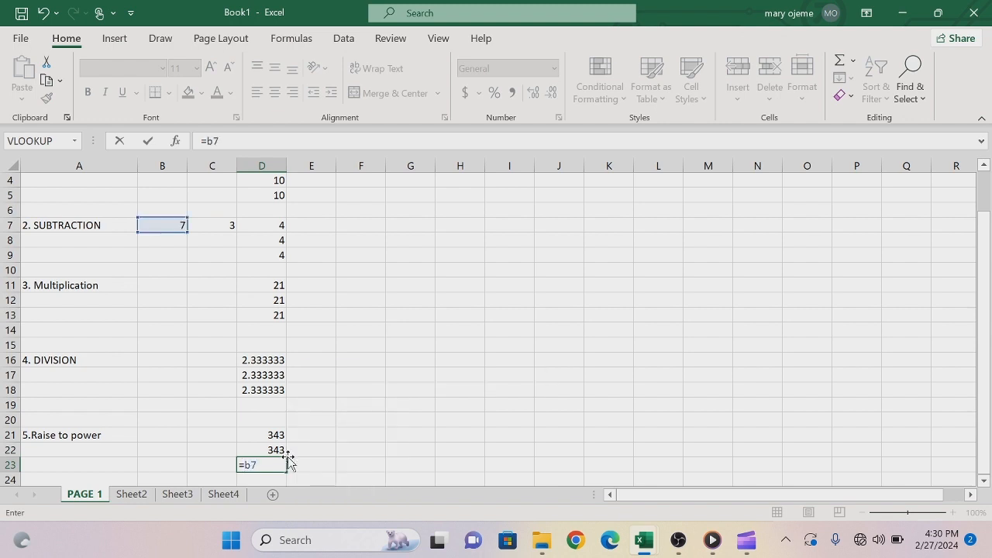
text(^c)
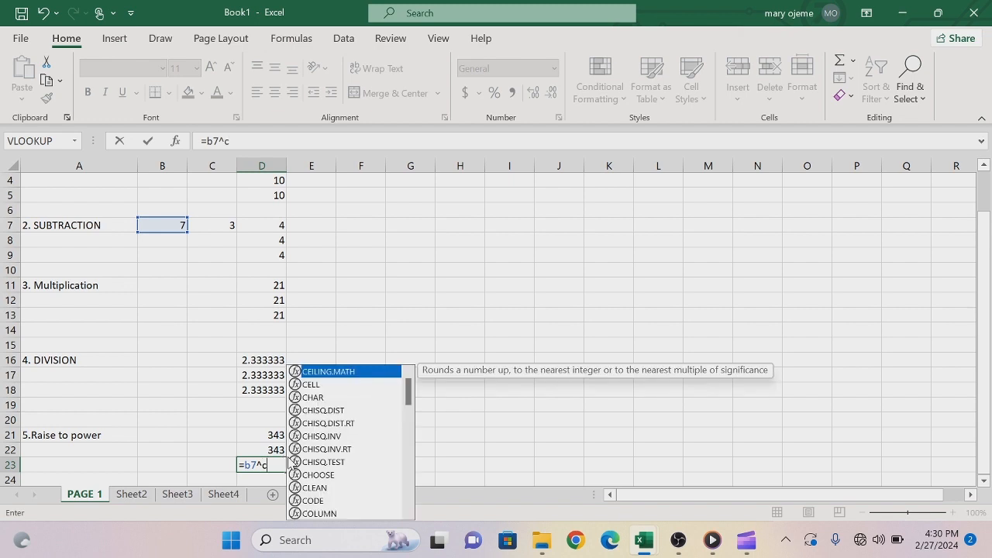
text(7)
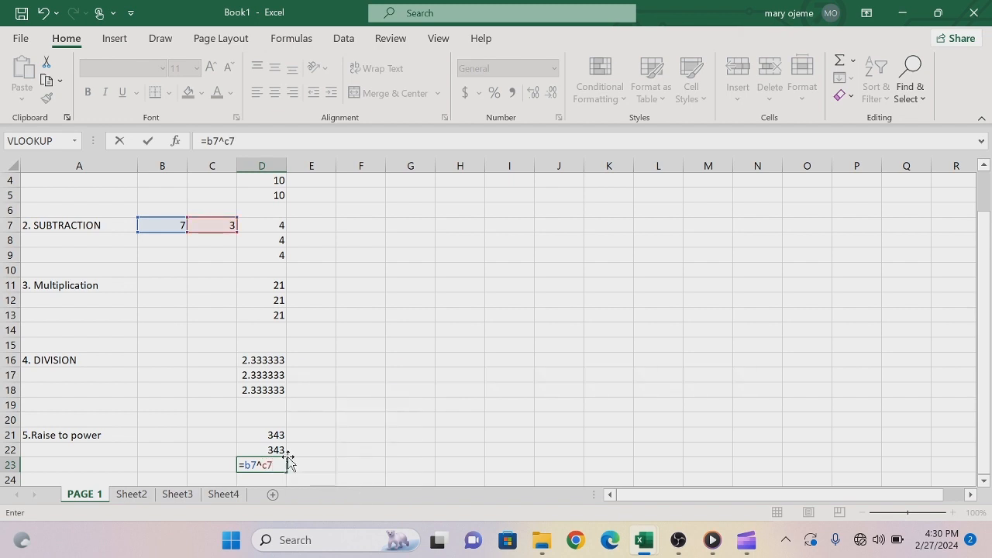
key(Return)
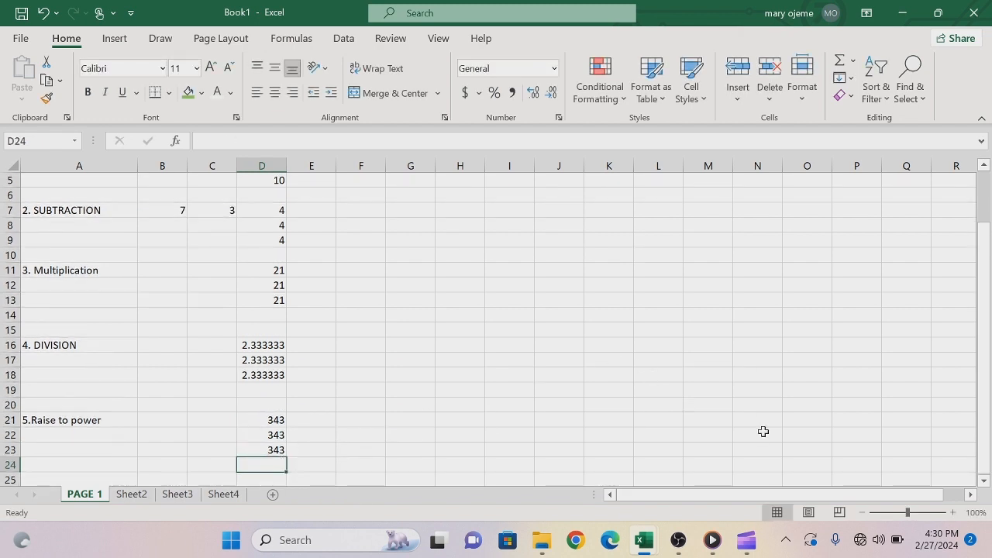
click(984, 482)
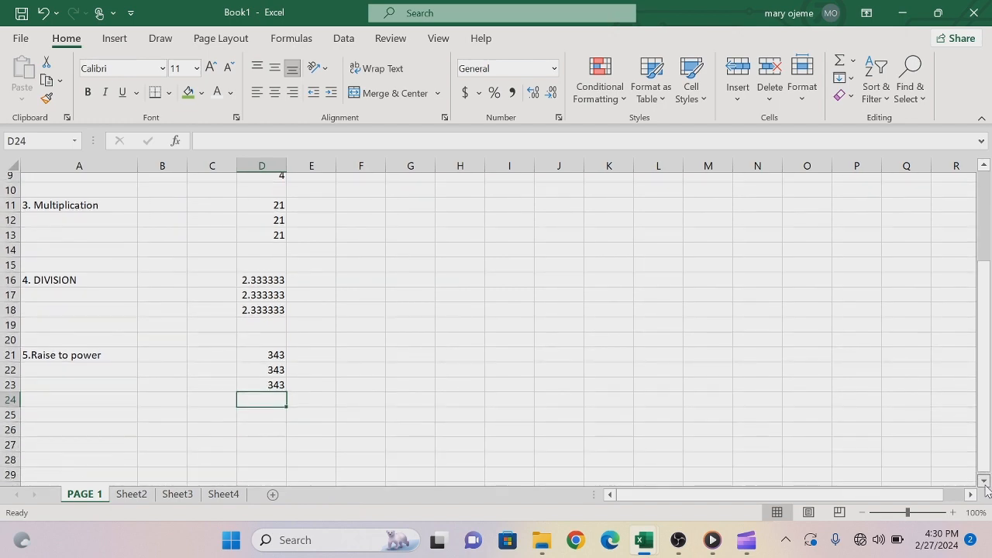
Enter 1 and 2 in B27:B28, backing out the extra 2 and 3 typed below.
click(984, 481)
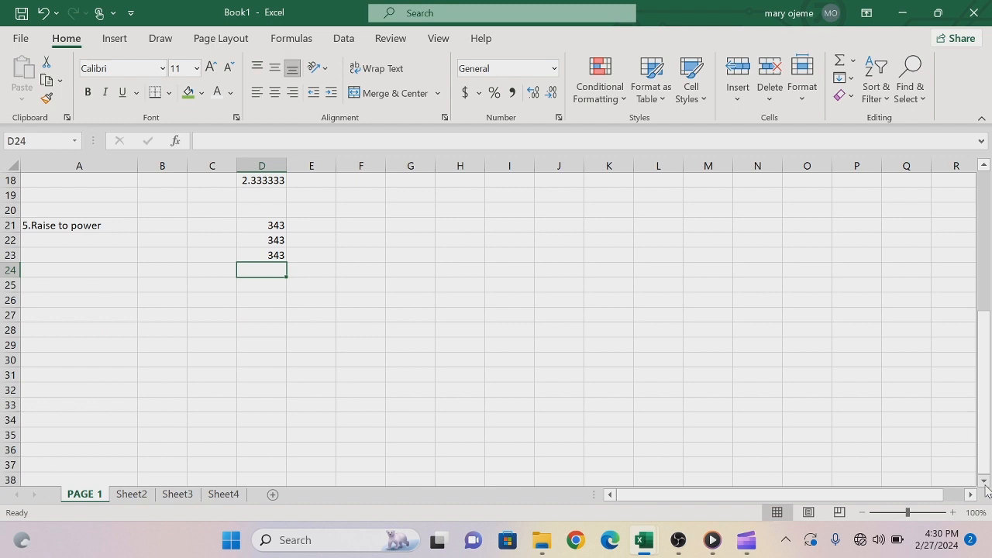
click(151, 312)
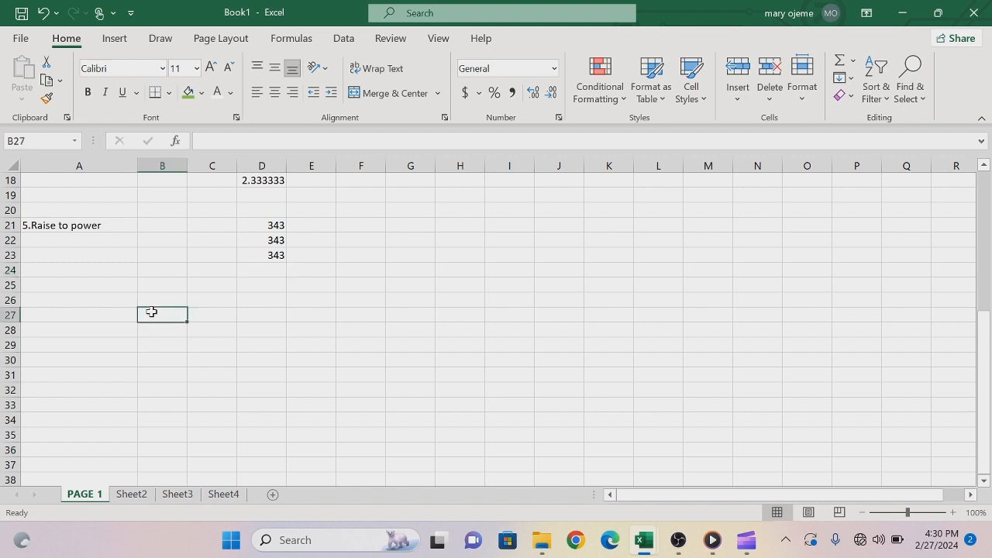
text(1)
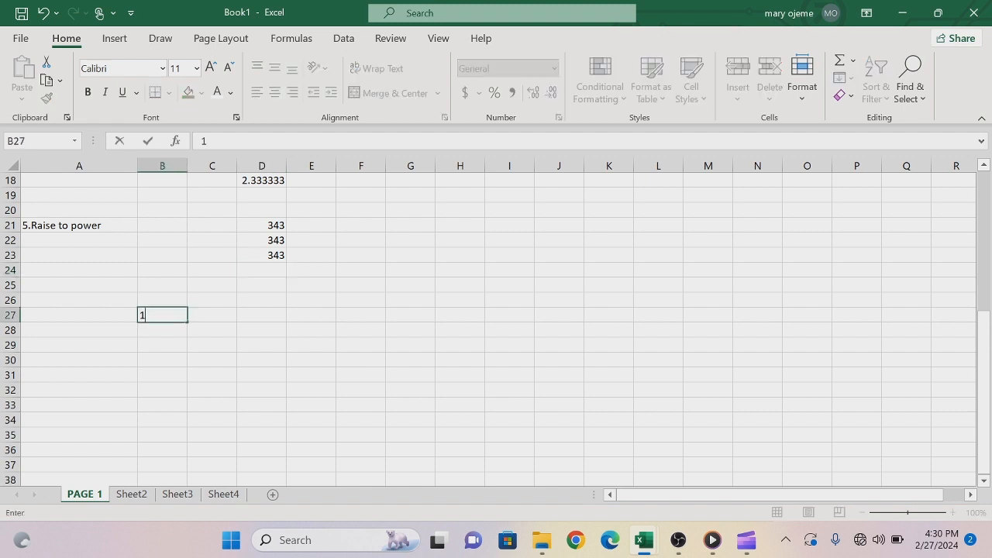
key(Return)
text(2)
key(Return)
text(2)
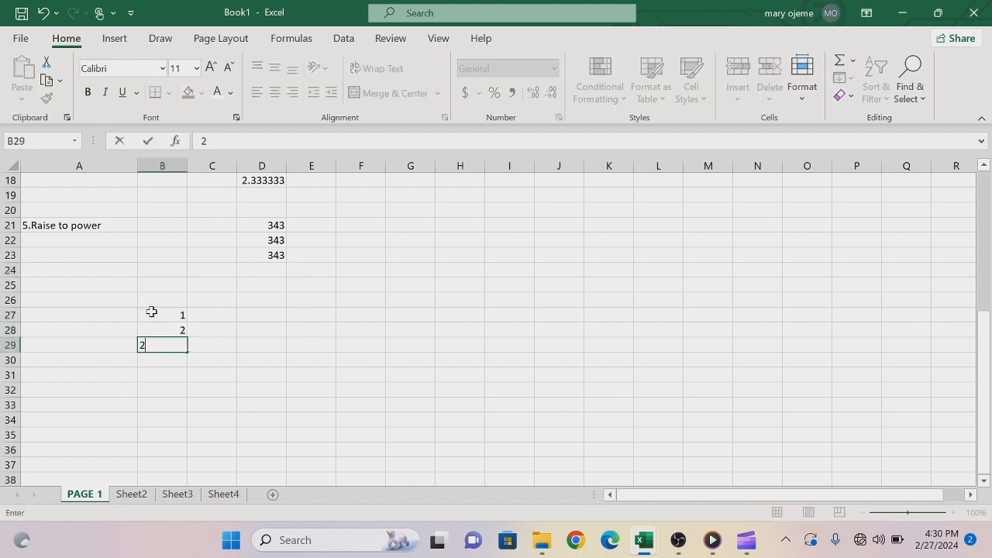
key(BackSpace)
key(Return)
text(3)
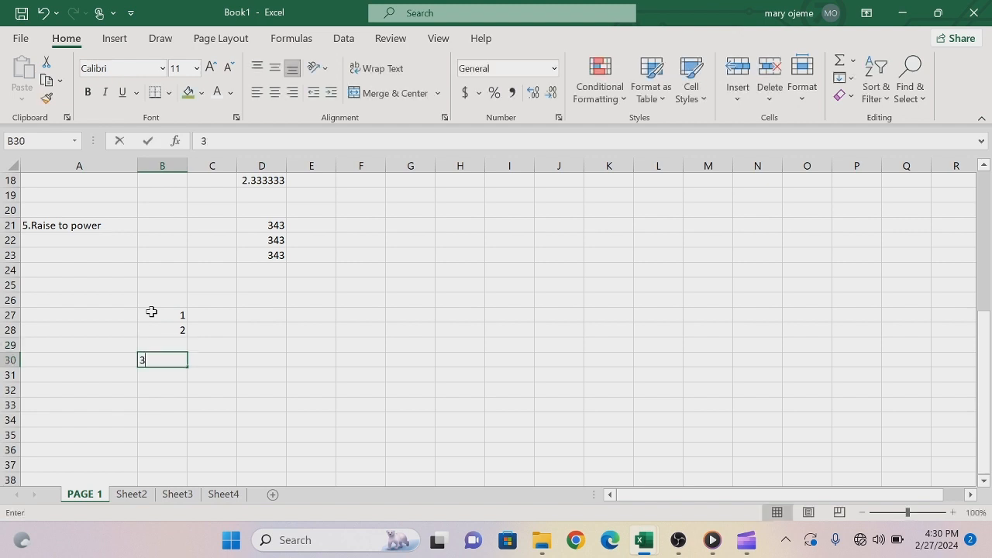
key(BackSpace)
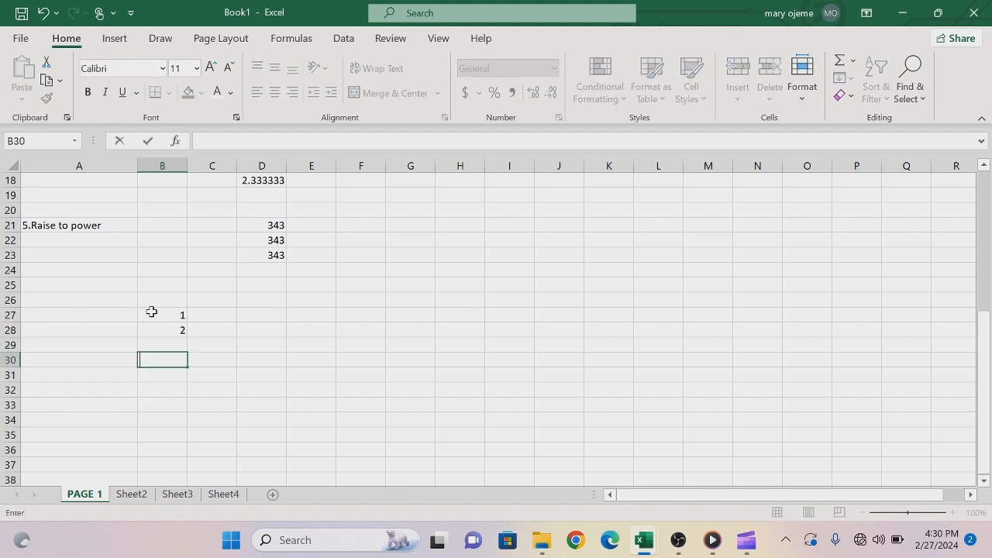
Delete the stray 1 from B27 and 2 from B28, leaving both cells empty.
click(151, 312)
key(BackSpace)
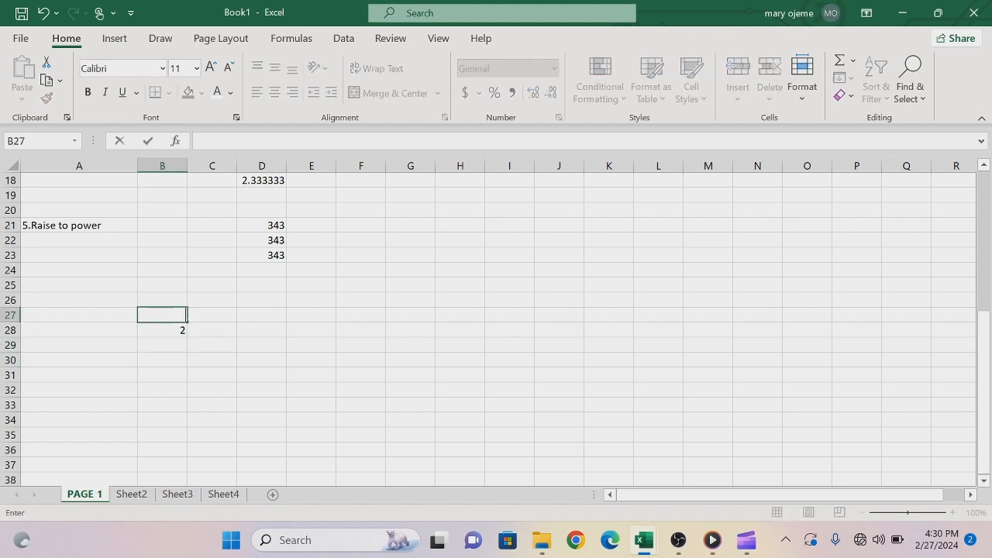
click(174, 330)
key(BackSpace)
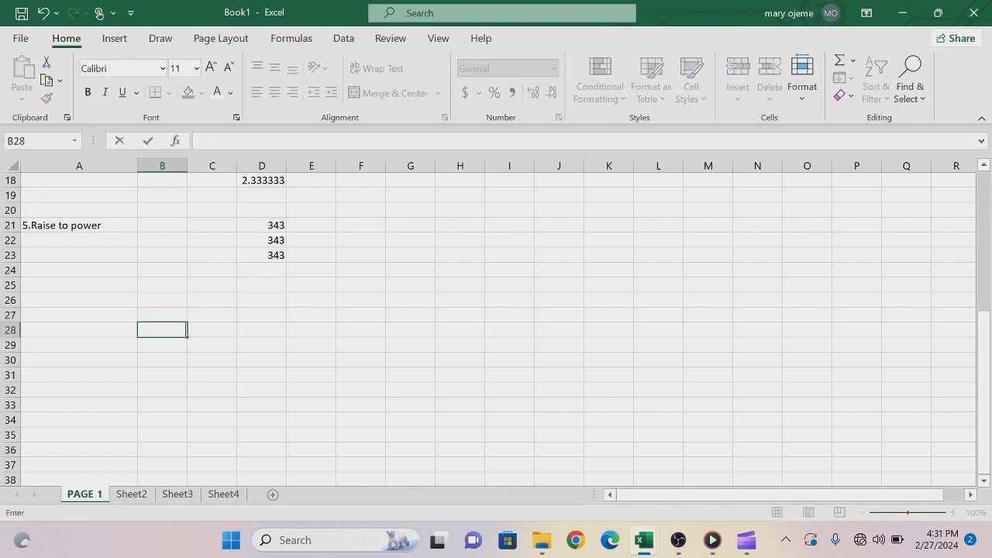
text(1)
key(BackSpace)
click(49, 328)
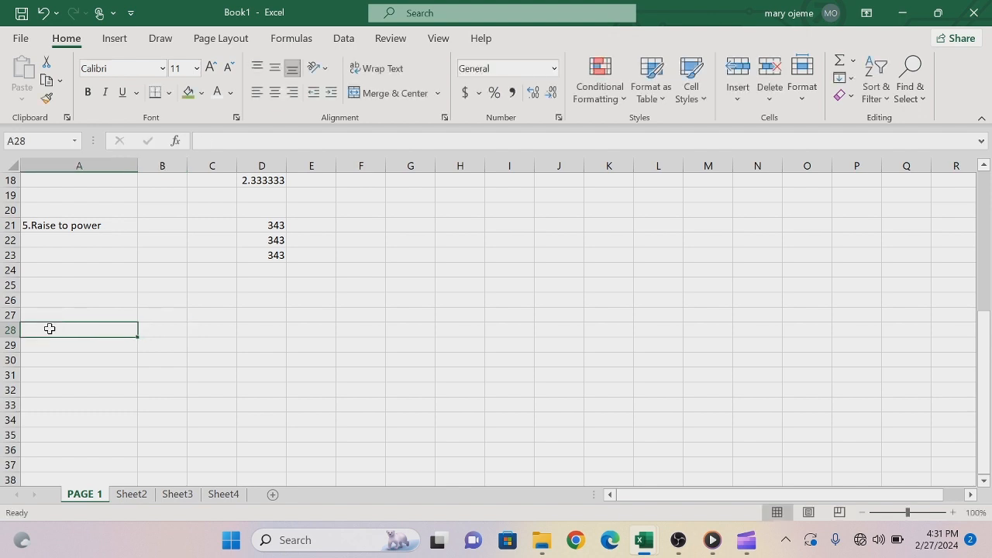
Type the heading '6. fill option' in A28 and enter 1 and 2 in C28:C29.
text(6. )
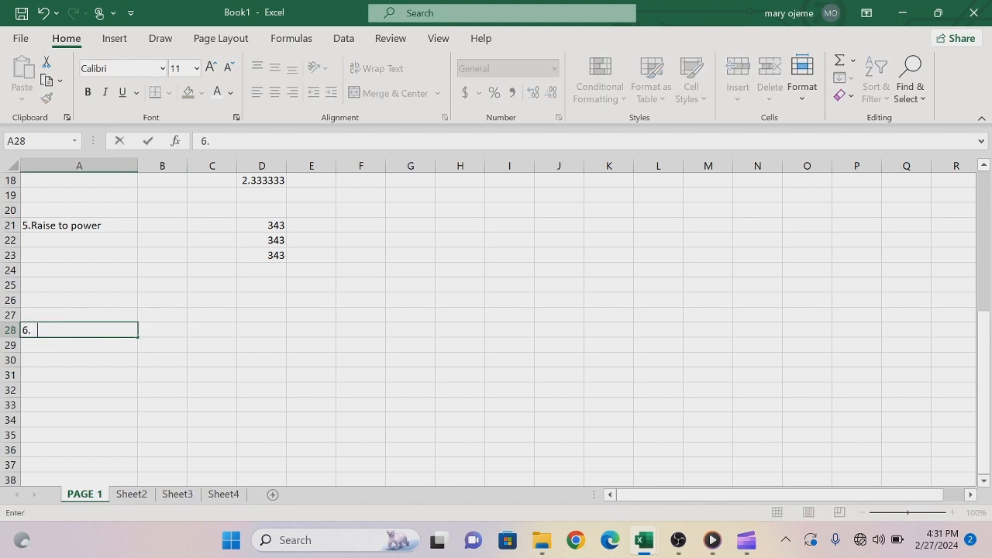
text(fill option)
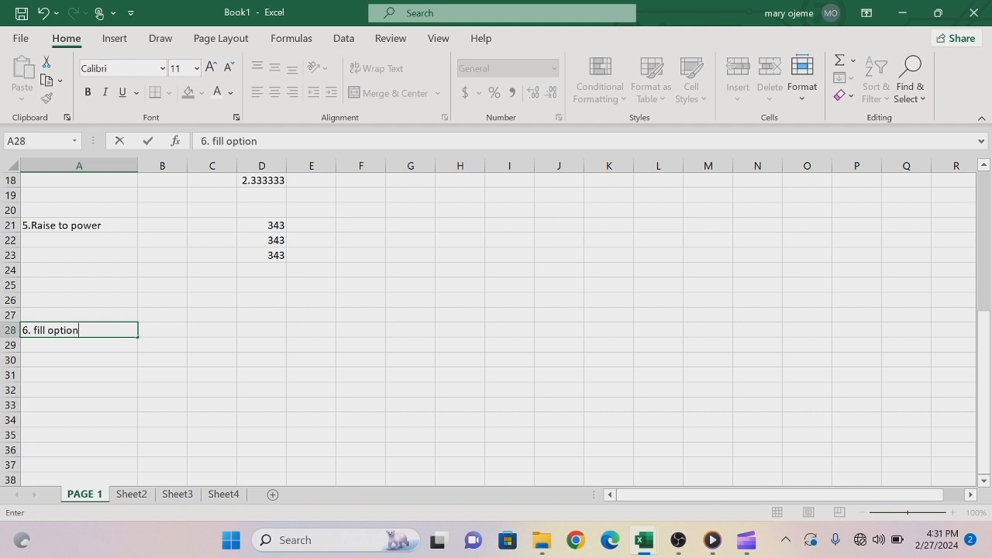
click(215, 333)
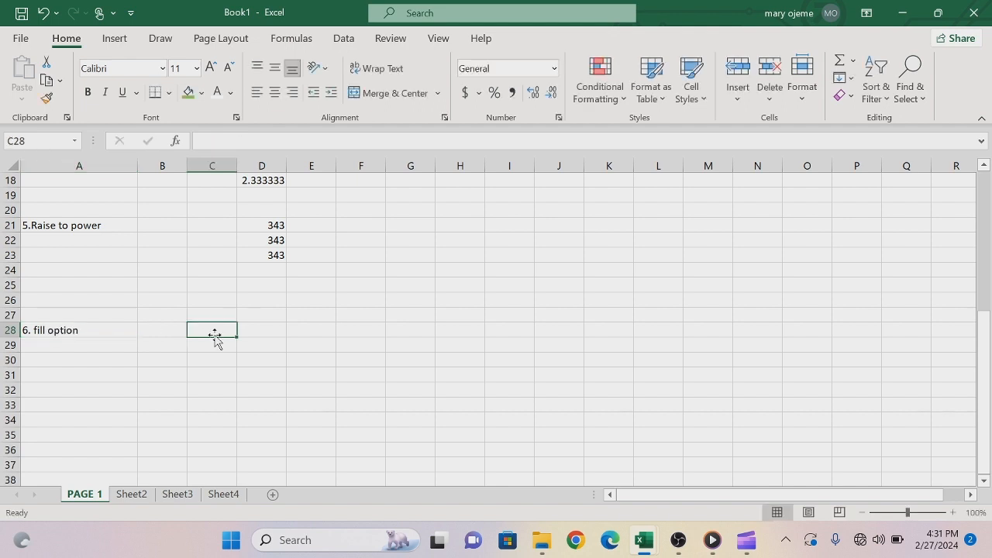
text(1)
key(Return)
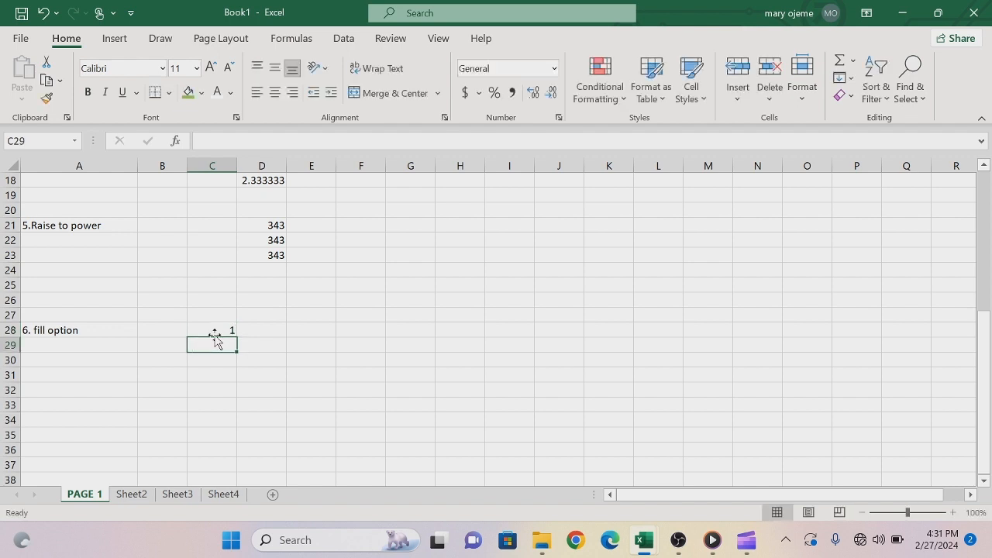
text(2)
key(Return)
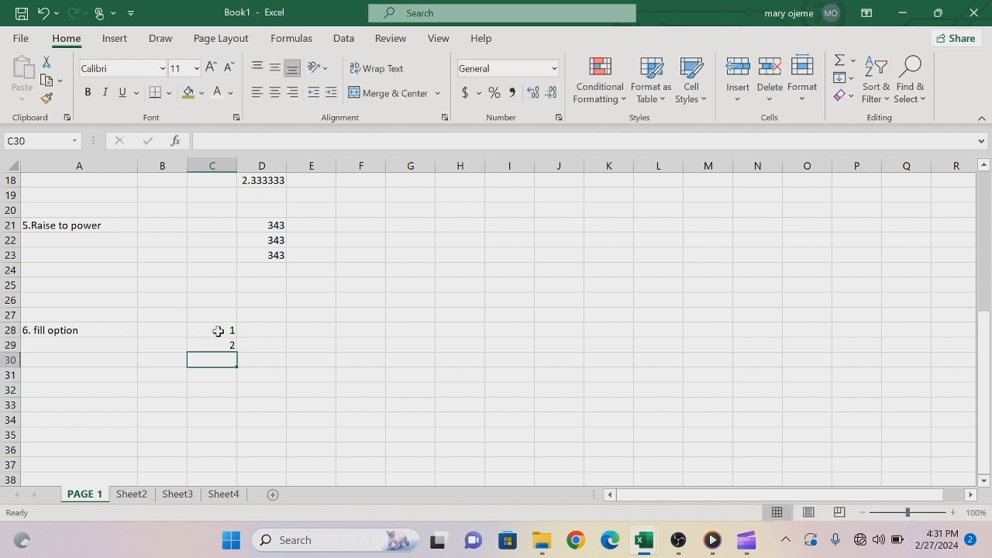
Extend the 1, 2 series down column C to C47.
click(217, 331)
drag(218, 331, 220, 344)
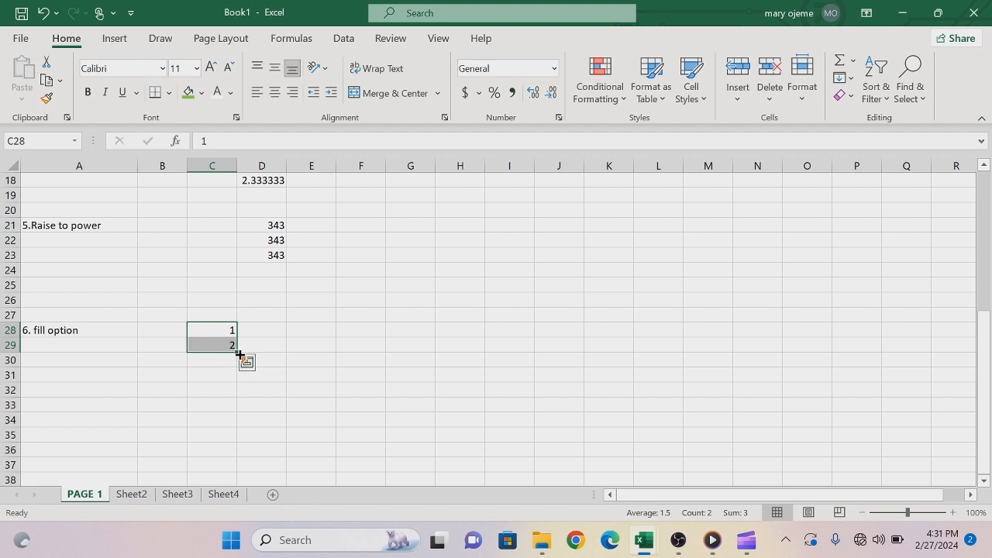
drag(237, 352, 230, 429)
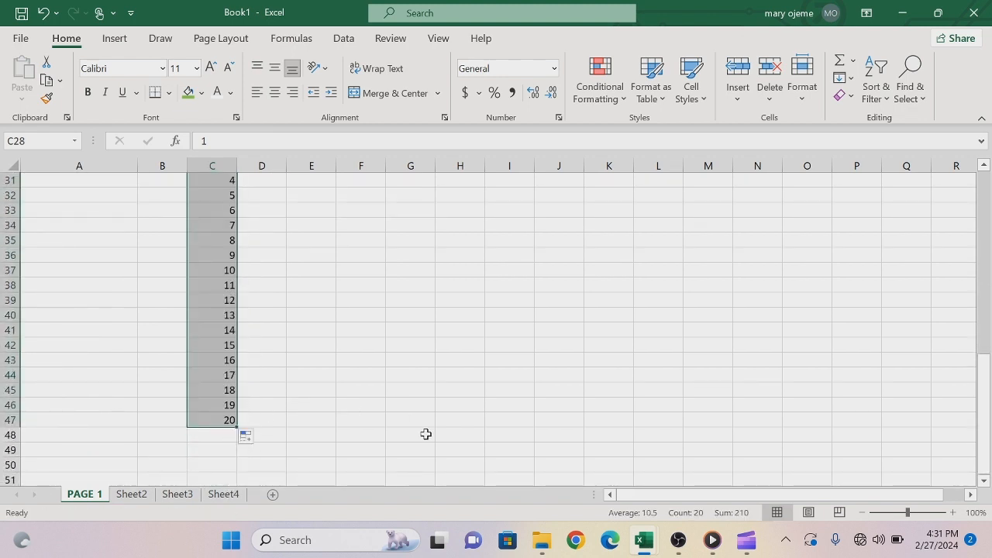
drag(986, 434, 987, 355)
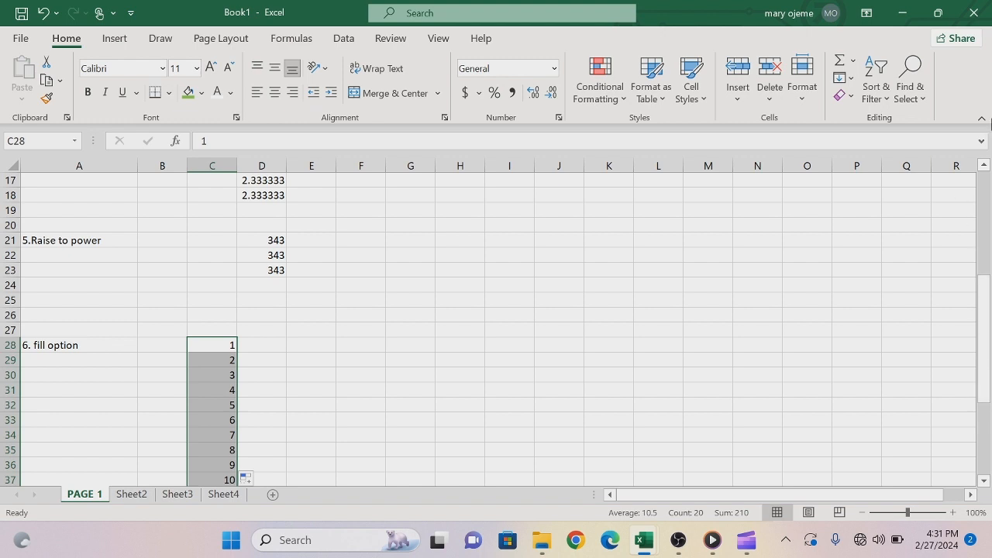
Enter 50 and 100 in D28:D29 and extend the series down to 1000 at D47.
click(273, 344)
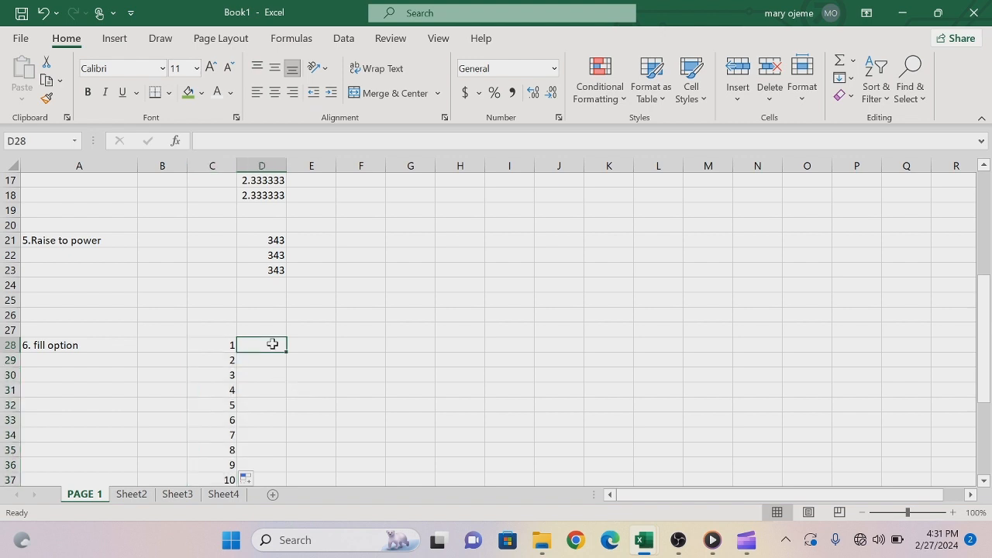
text(50)
key(Return)
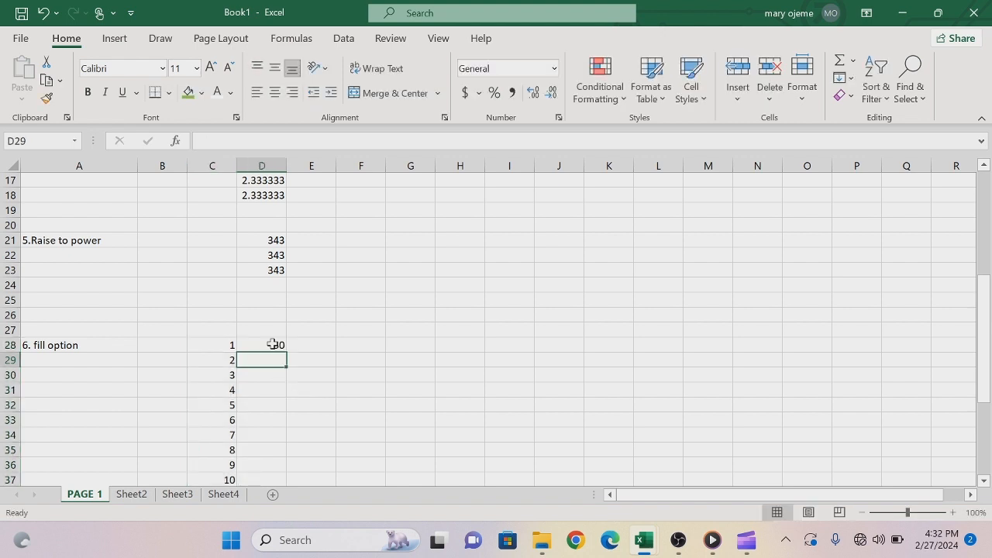
text(100)
key(Return)
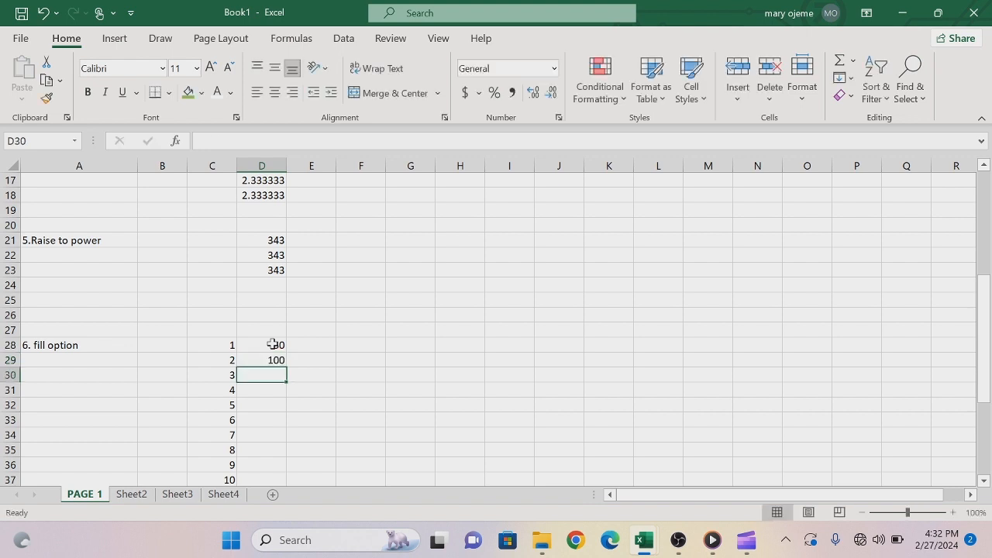
click(277, 344)
drag(277, 344, 284, 460)
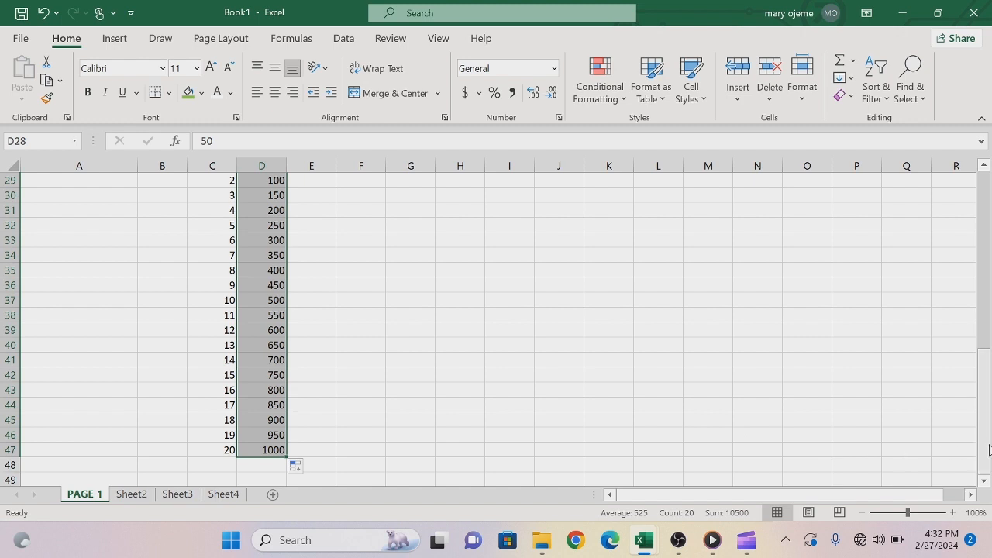
drag(989, 450, 989, 372)
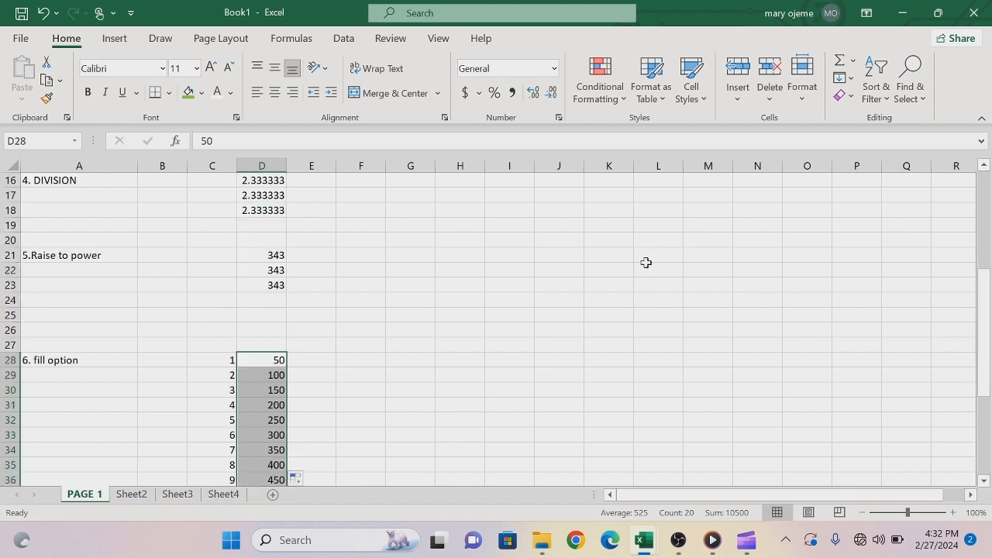
Enter 100 and 200 in E28:E29 and extend the series down to 2000 at E47.
click(325, 359)
text(1)
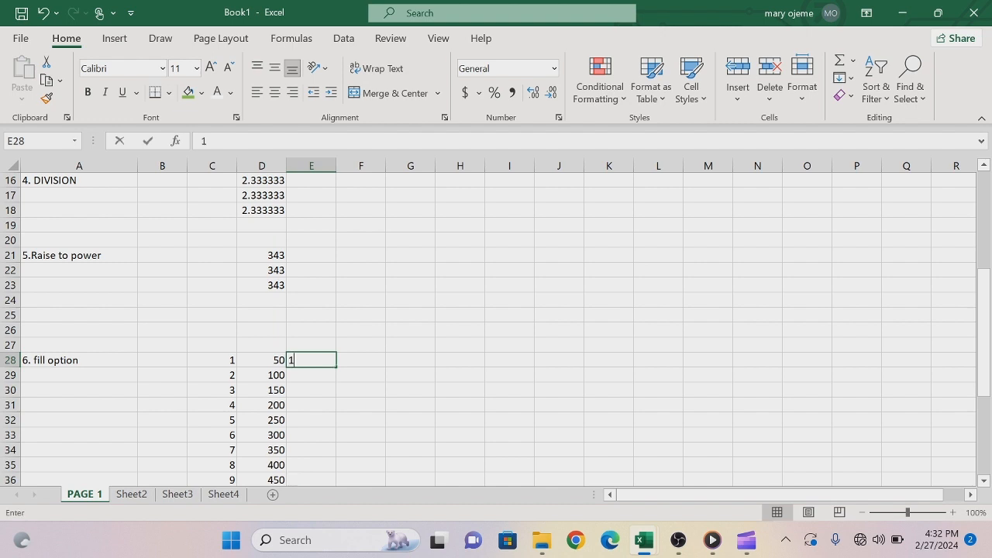
text(00)
key(Return)
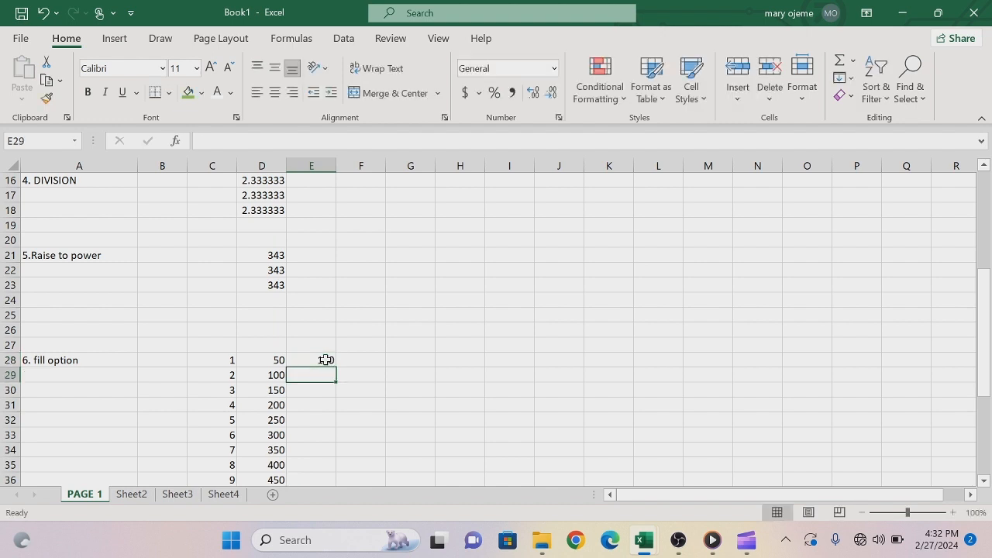
text(200)
key(Return)
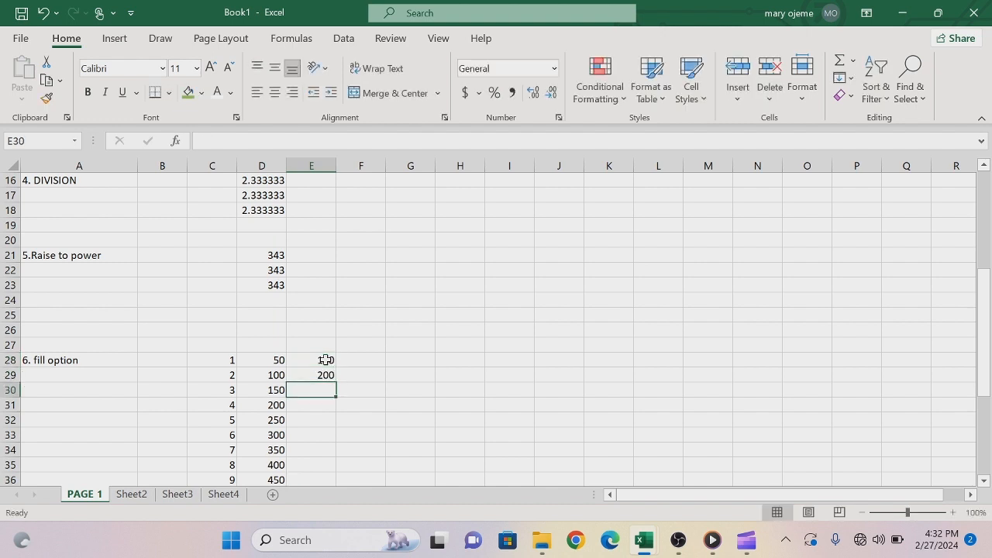
drag(325, 361, 338, 456)
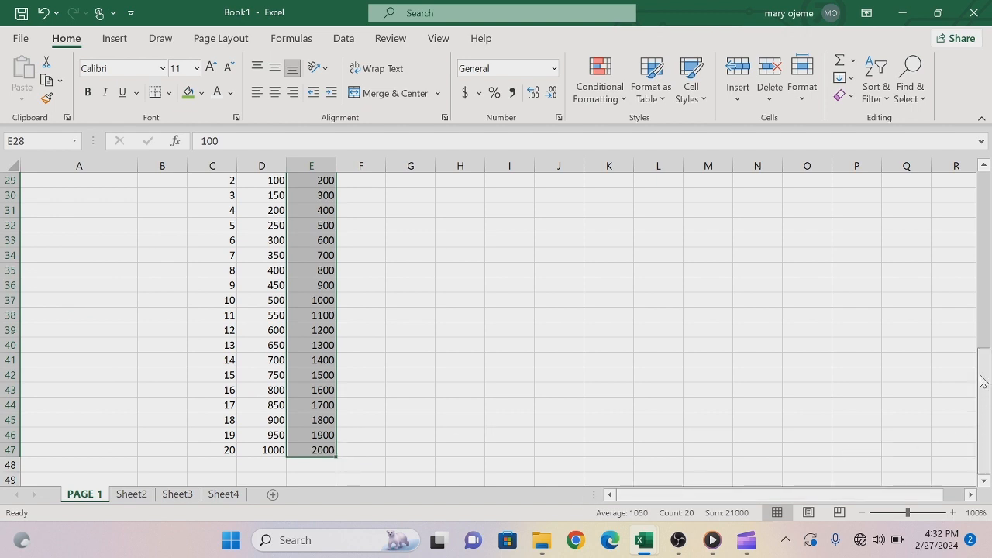
Scroll up to review the arithmetic sections, then back down past the series.
click(986, 304)
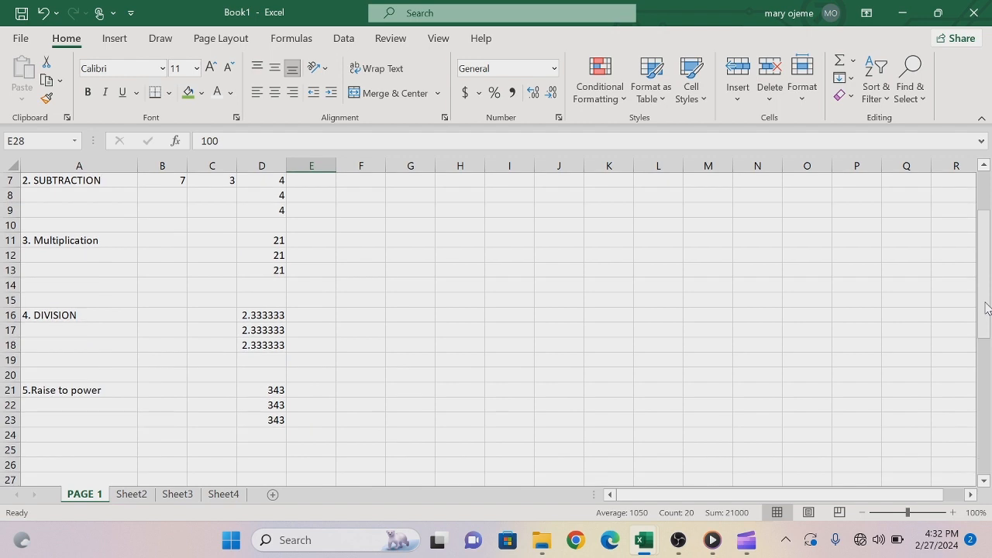
drag(984, 312, 982, 353)
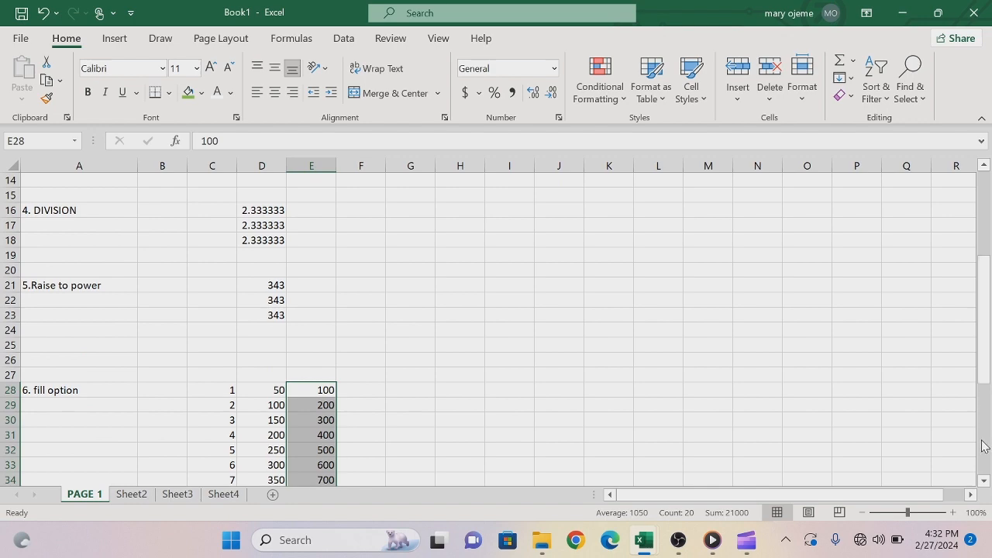
click(984, 482)
click(984, 482)
scroll(985, 485, down, 5)
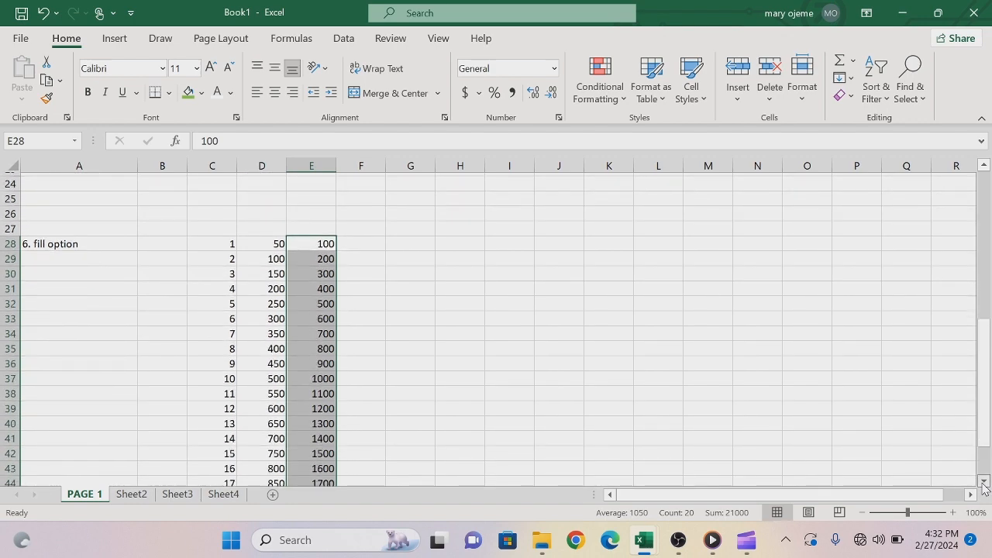
scroll(984, 485, down, 2)
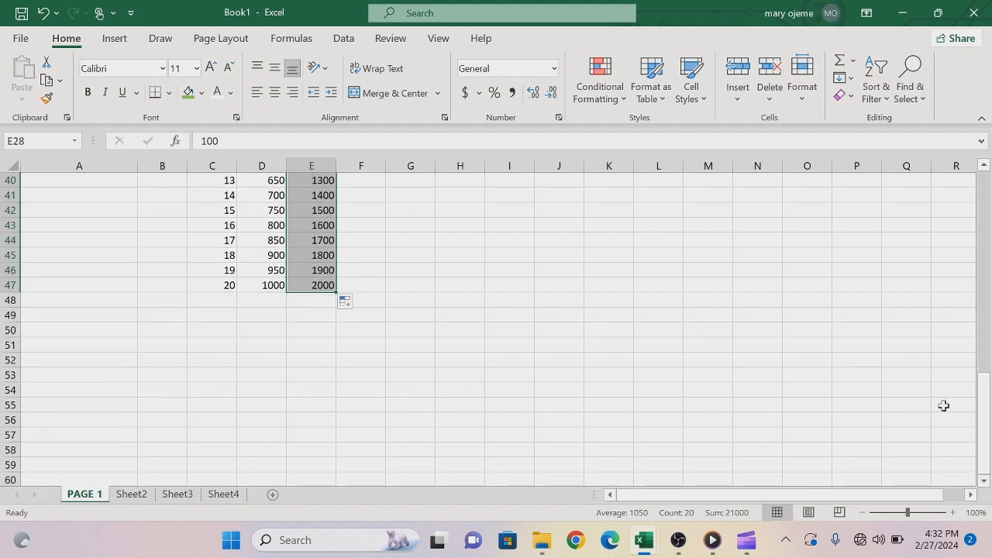
drag(984, 419, 969, 329)
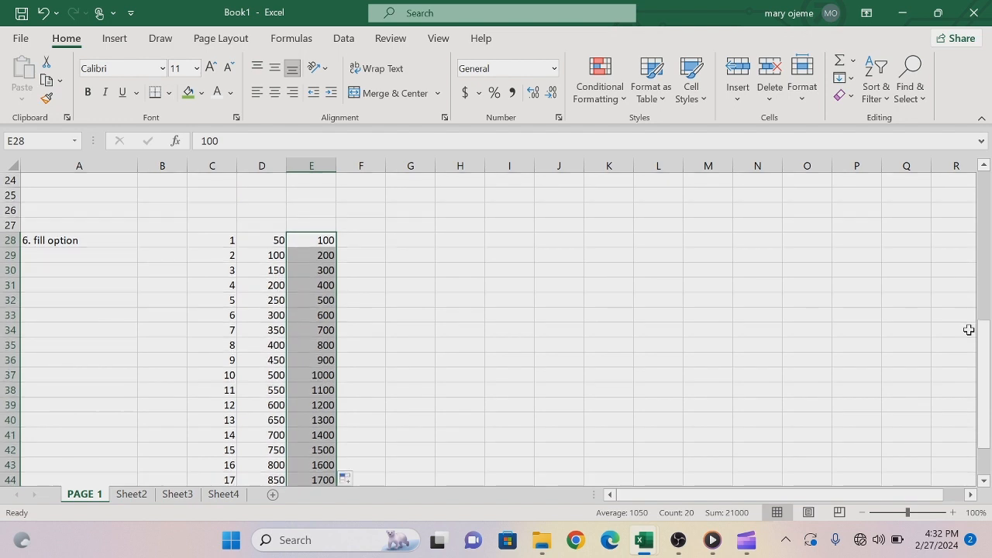
click(985, 478)
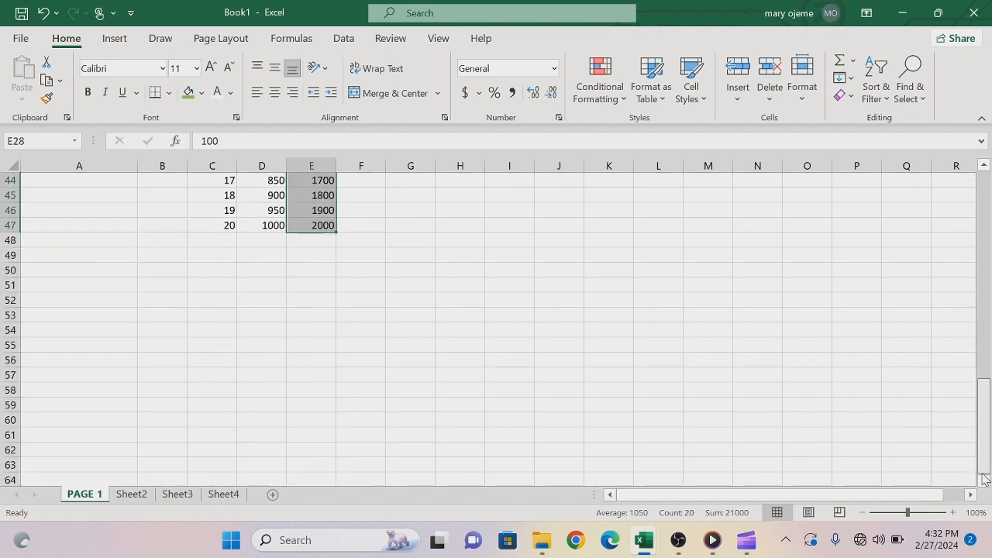
Add the section 7 heading in A50 and fill C50:C63 with multiples of 3, 3 to 42.
click(42, 264)
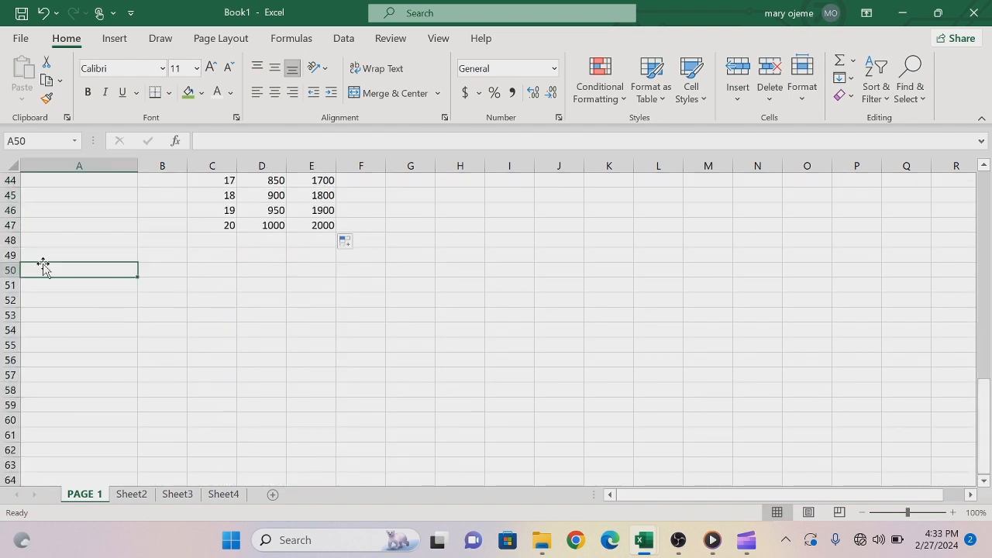
text(7. Range vs Table)
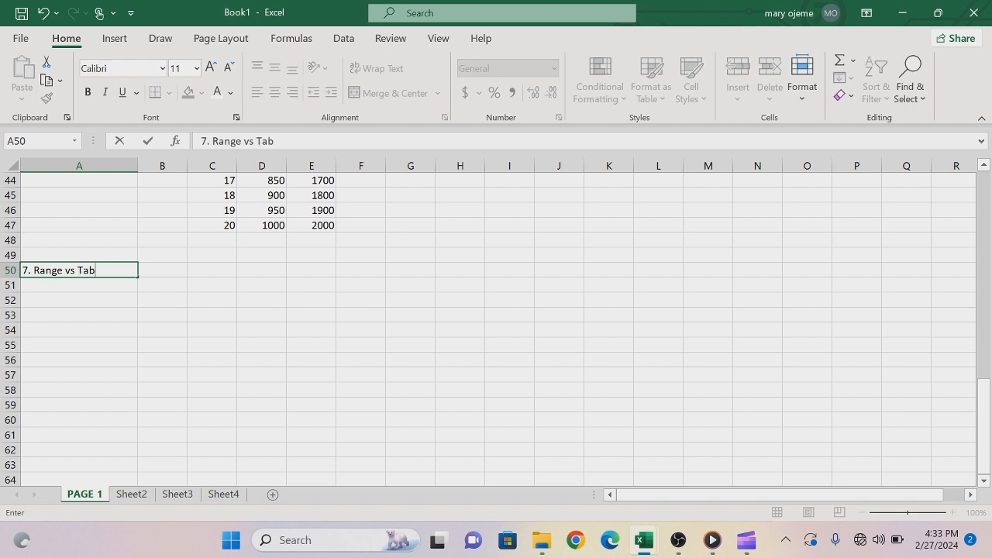
click(203, 276)
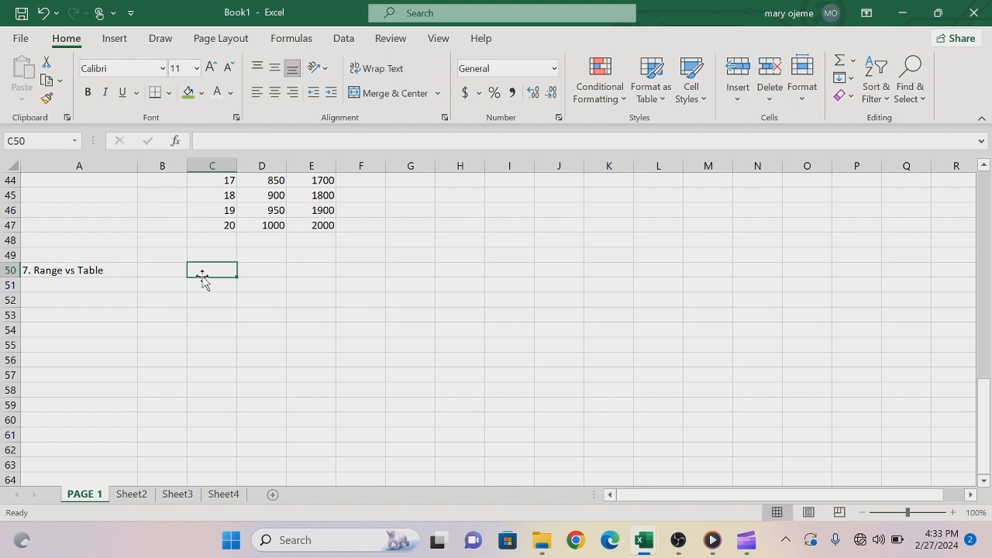
text(3)
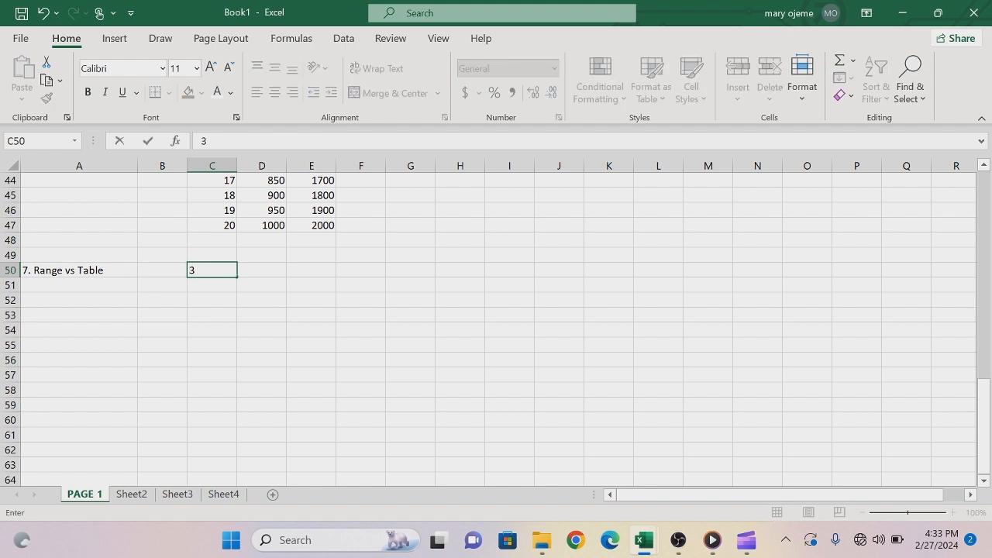
click(201, 284)
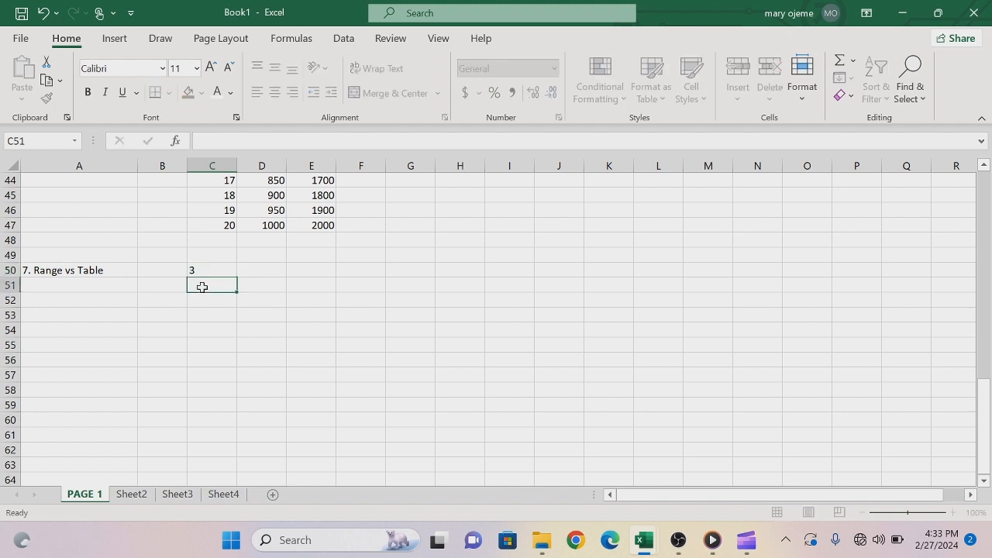
text(6)
key(Return)
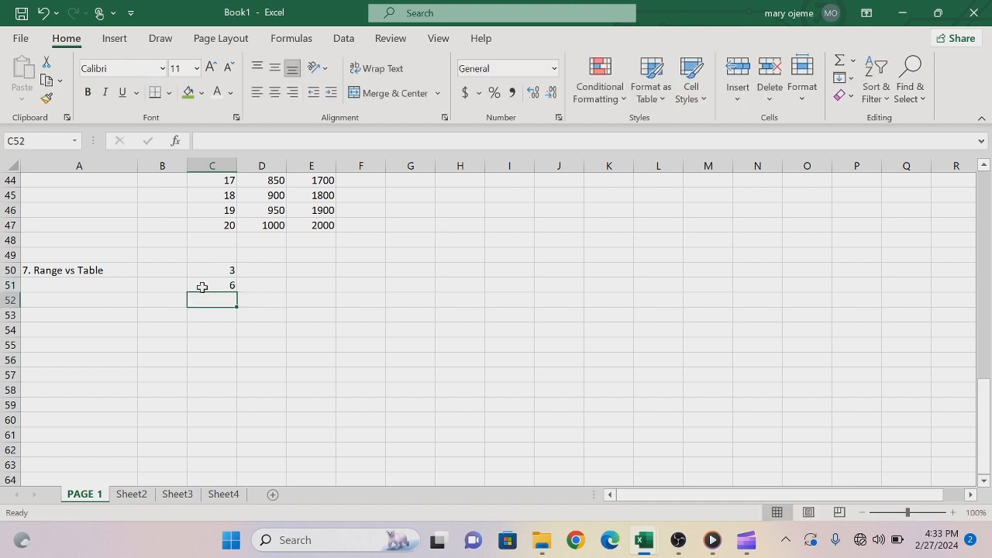
drag(225, 271, 237, 469)
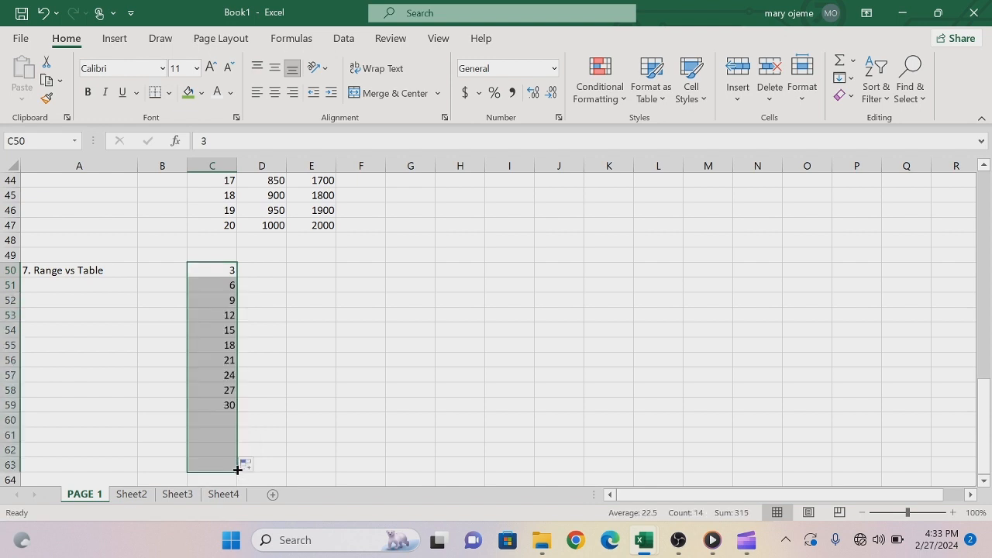
Fill D50:D63 with even numbers from 2 to 28.
click(269, 269)
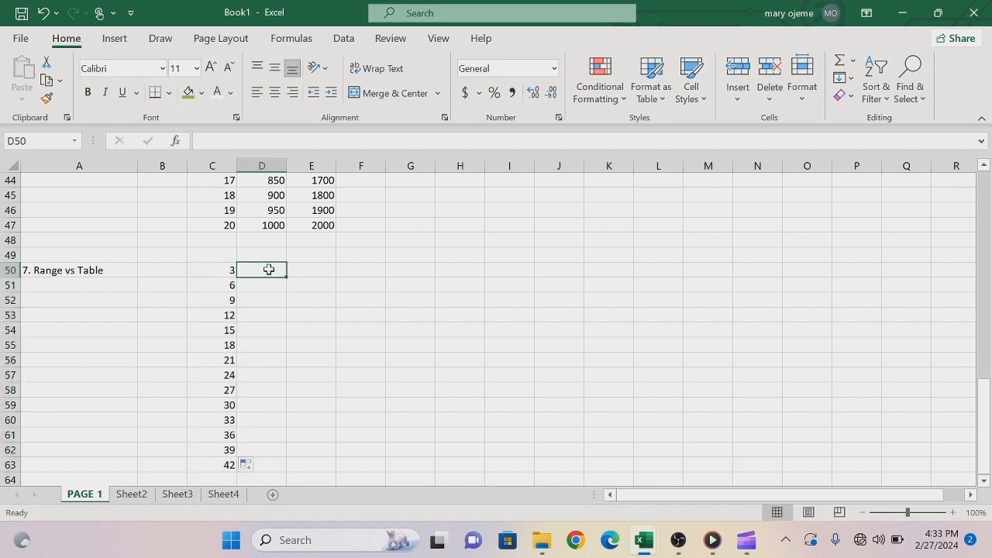
text(2)
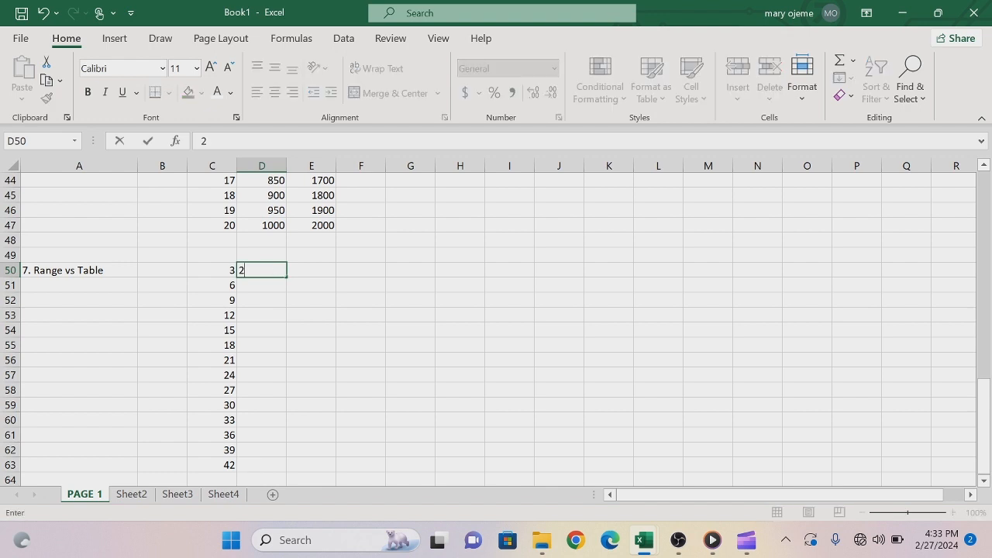
key(Return)
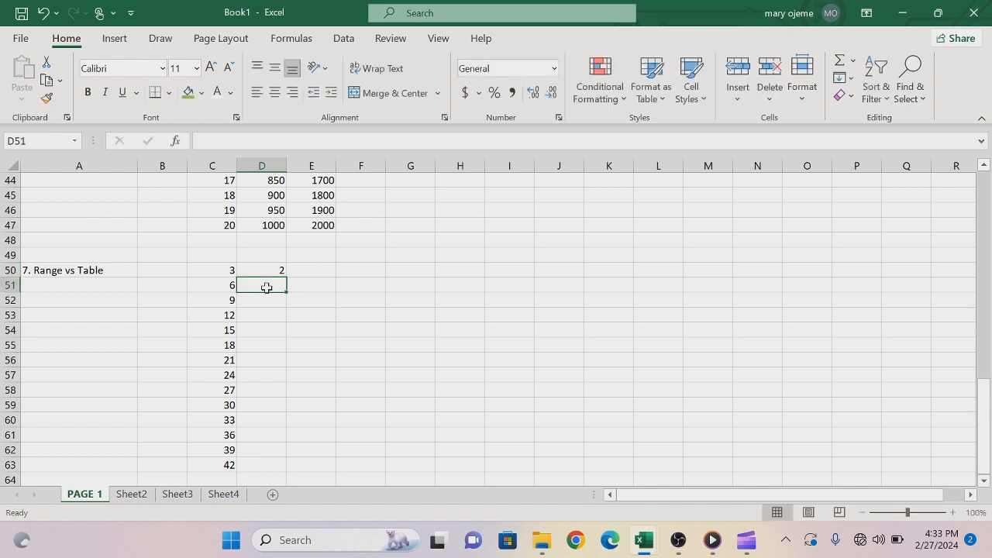
text(4)
click(332, 284)
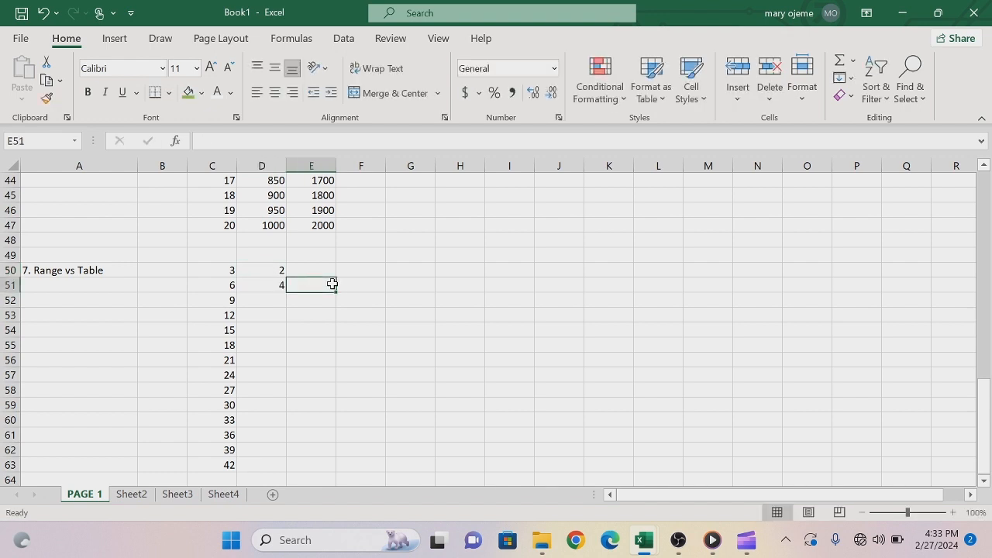
drag(262, 270, 285, 465)
click(310, 273)
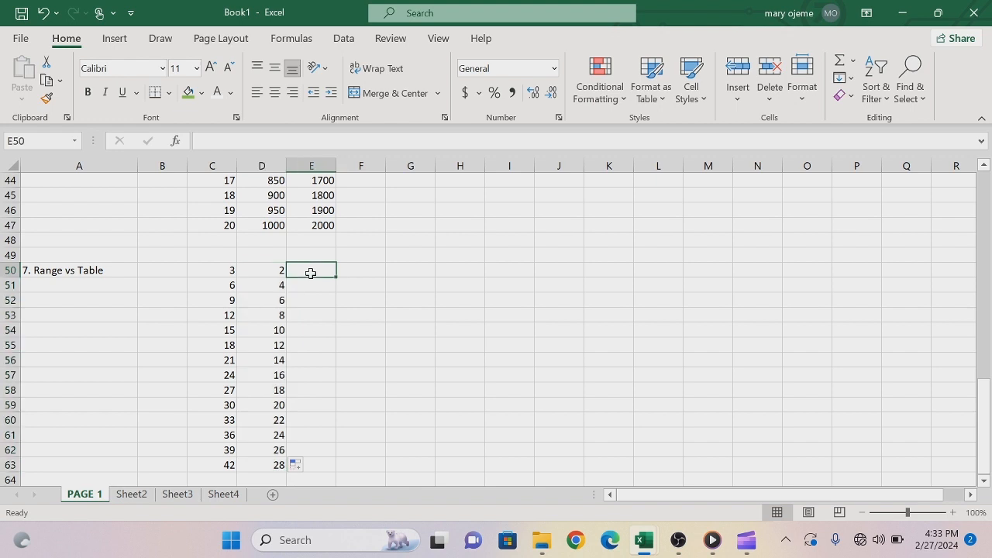
Enter =C50+D50 in E50 and copy it down to E63, giving 5 through 70.
text(=)
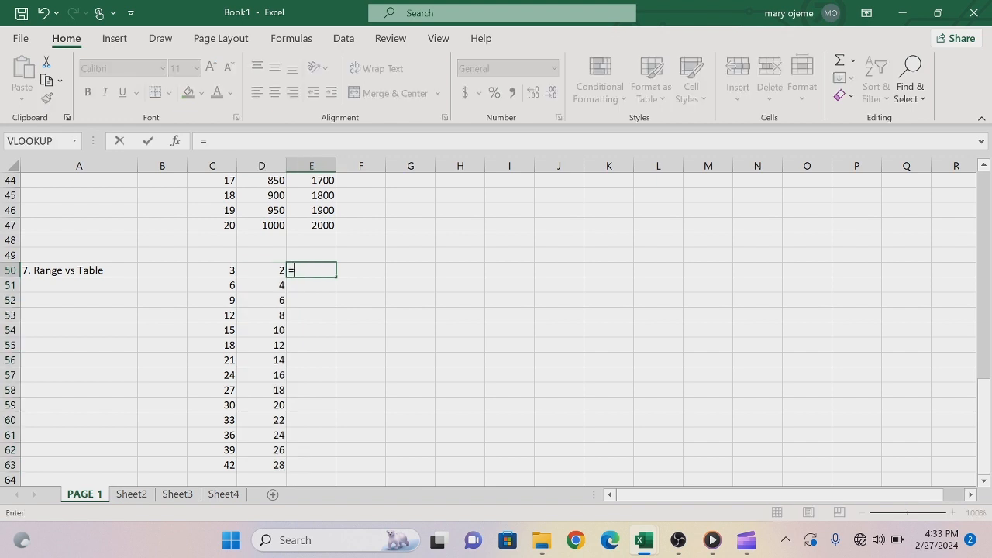
click(234, 271)
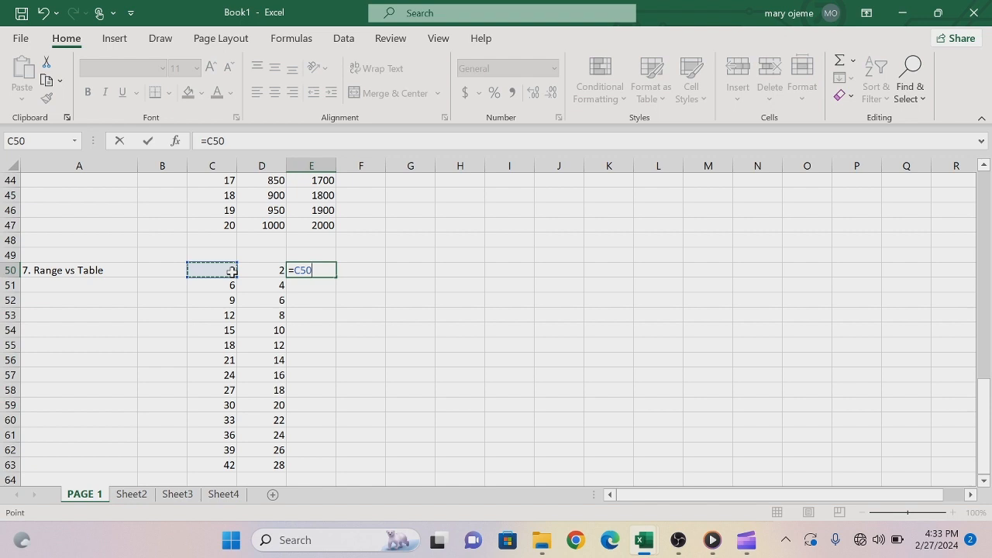
text(+)
click(267, 271)
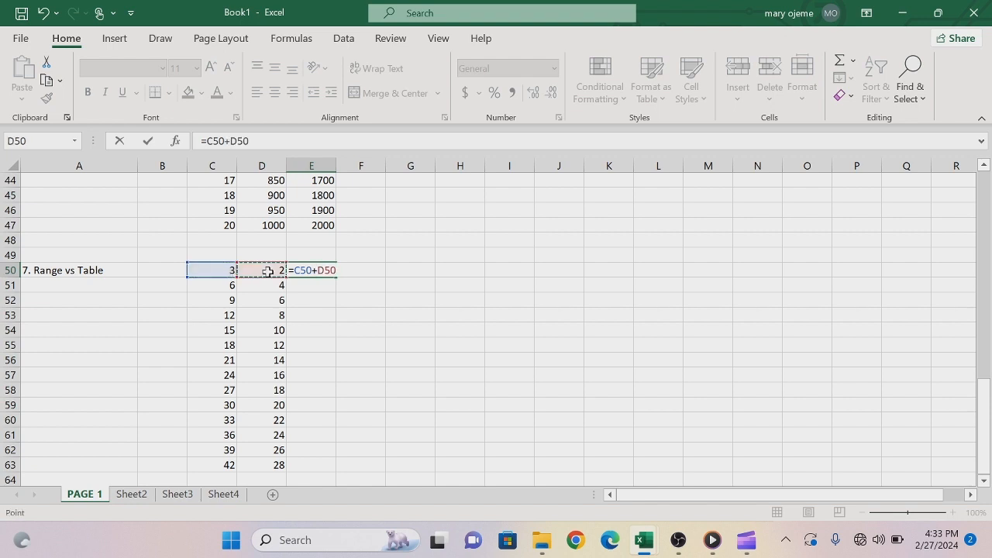
key(Return)
click(326, 270)
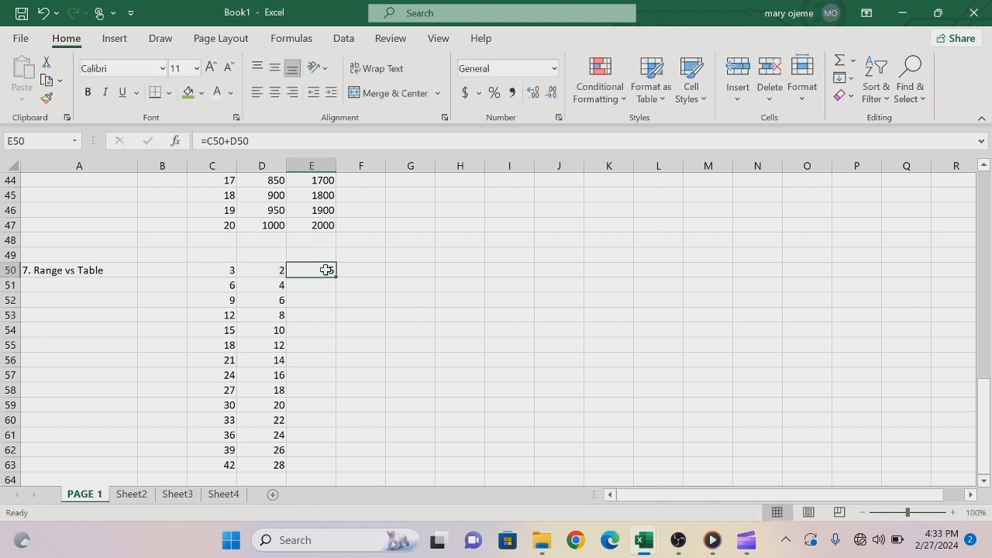
drag(337, 277, 331, 466)
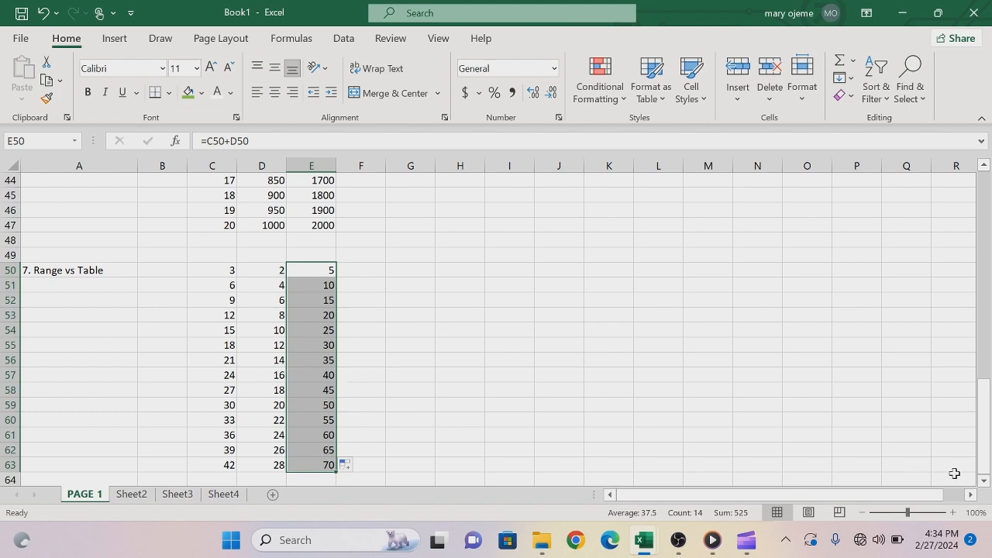
scroll(983, 483, down, 2)
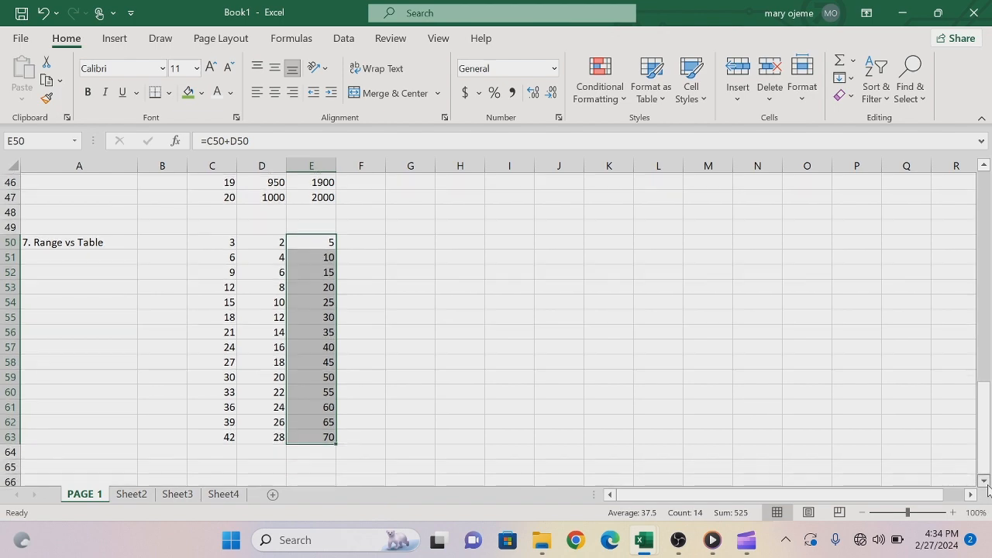
scroll(988, 486, down, 1)
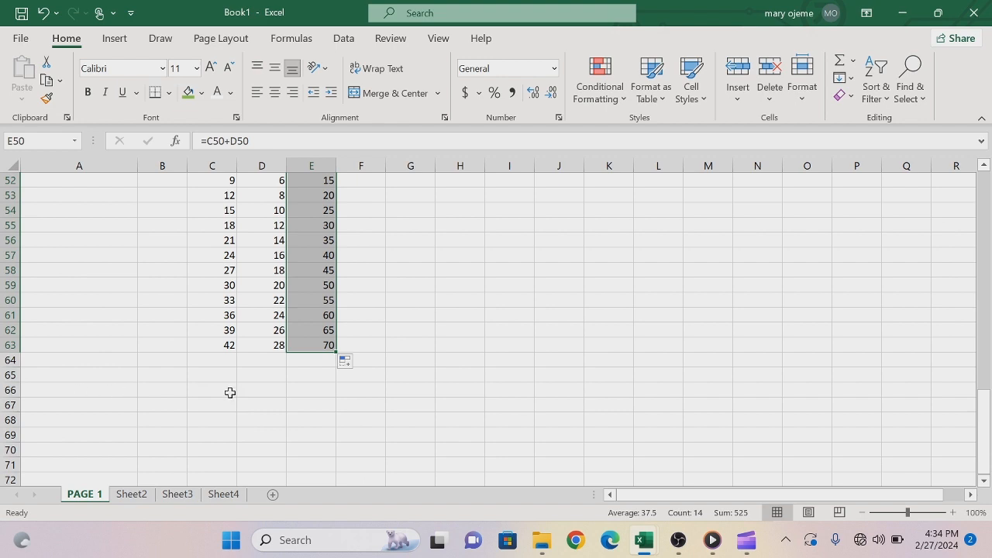
Enter 3 and 6 in C66:C67 and extend the multiples of 3 down column C.
click(230, 393)
text(3)
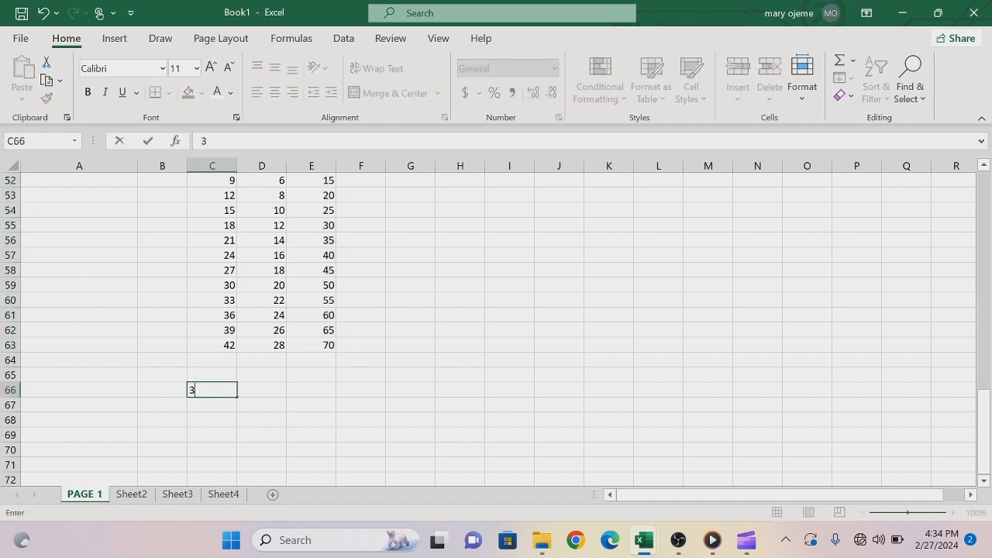
key(Return)
text(6)
key(Return)
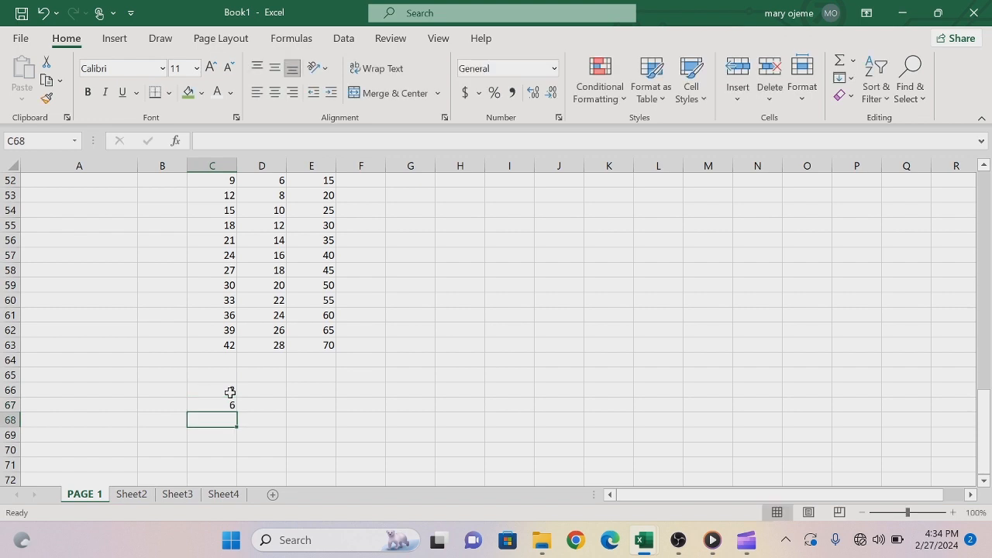
drag(230, 393, 217, 432)
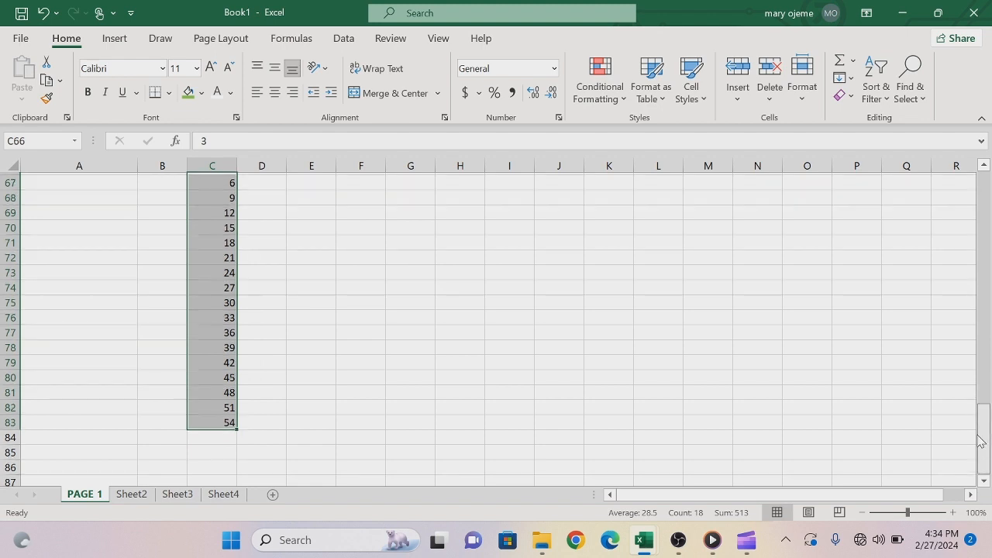
drag(980, 440, 981, 427)
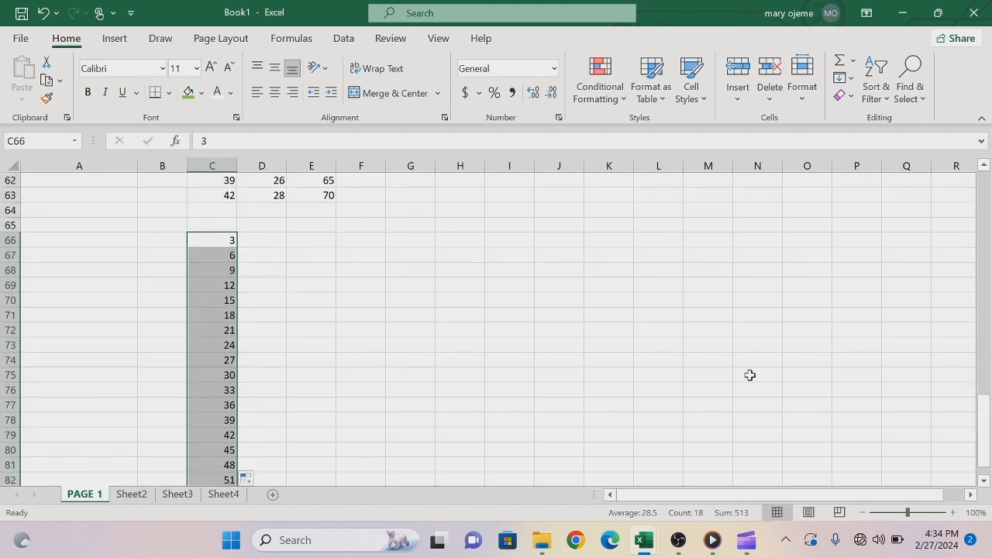
Enter 2 and 4 in D66:D67 and extend the even numbers down to D82.
click(261, 243)
text(2)
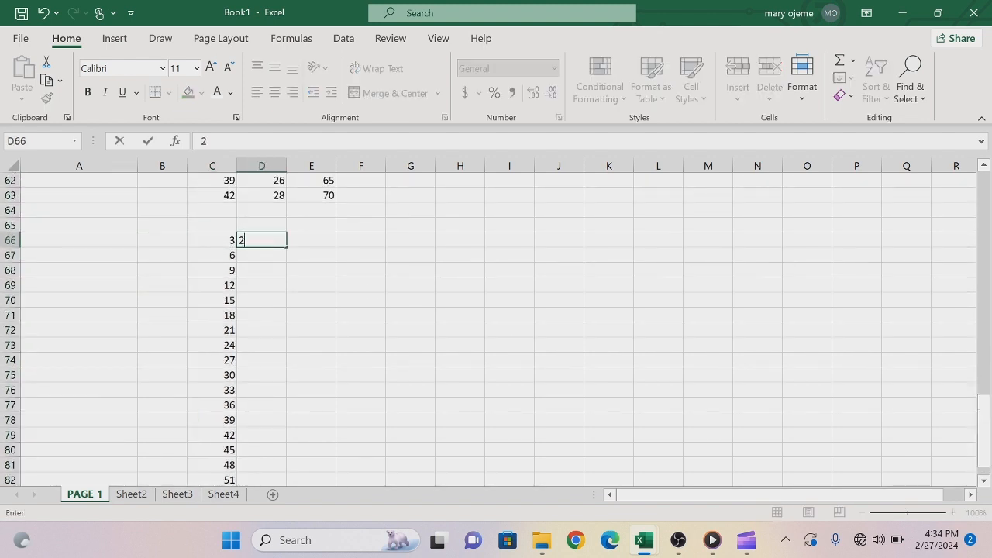
key(Return)
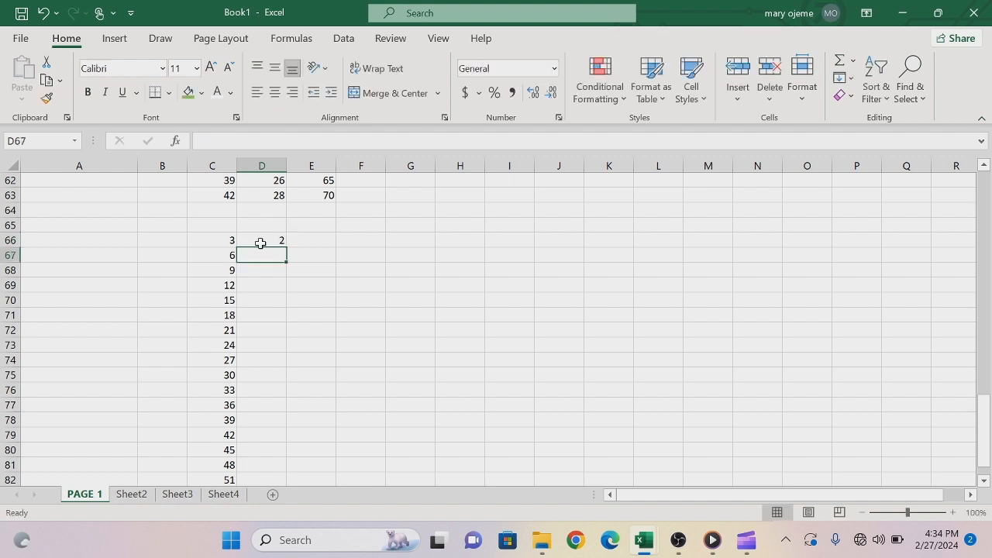
text(4)
key(Return)
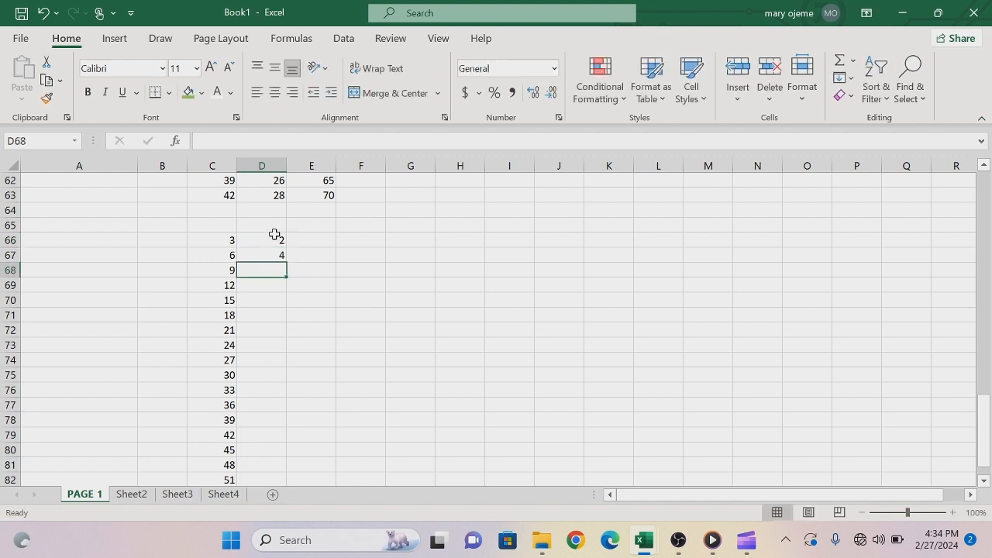
drag(270, 240, 288, 481)
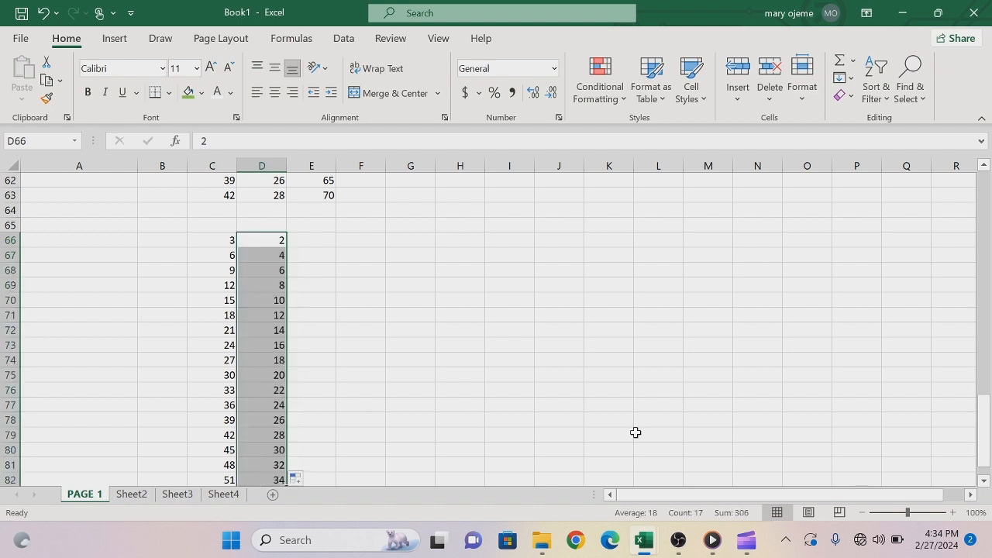
click(396, 252)
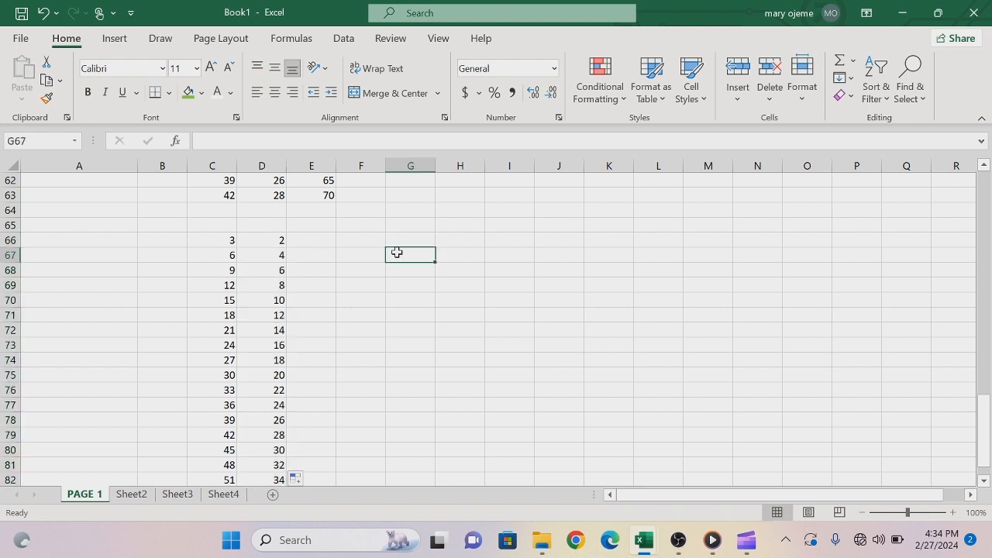
drag(230, 240, 278, 438)
click(346, 402)
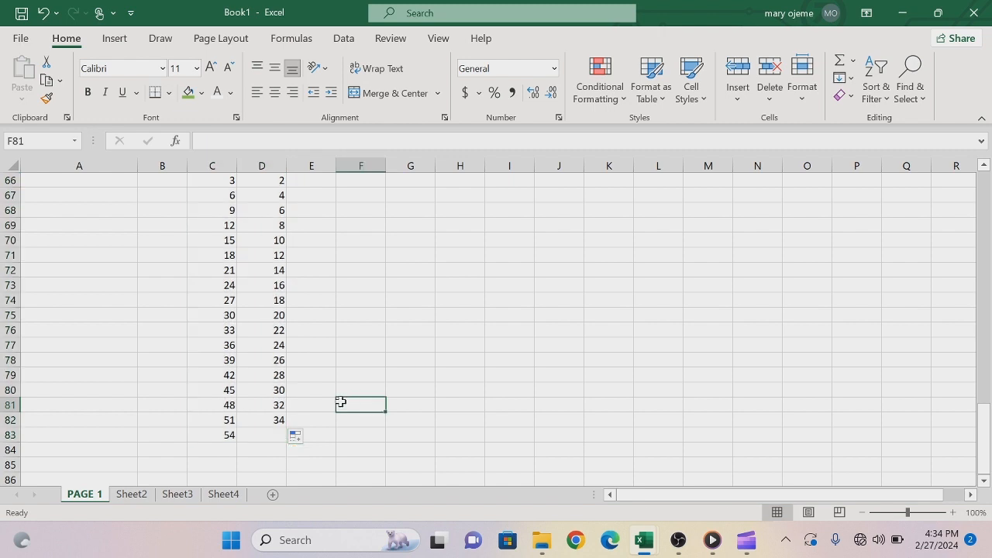
Undo the extra fill into D83 and clear the stray 54 from C83.
click(282, 418)
drag(286, 426, 290, 446)
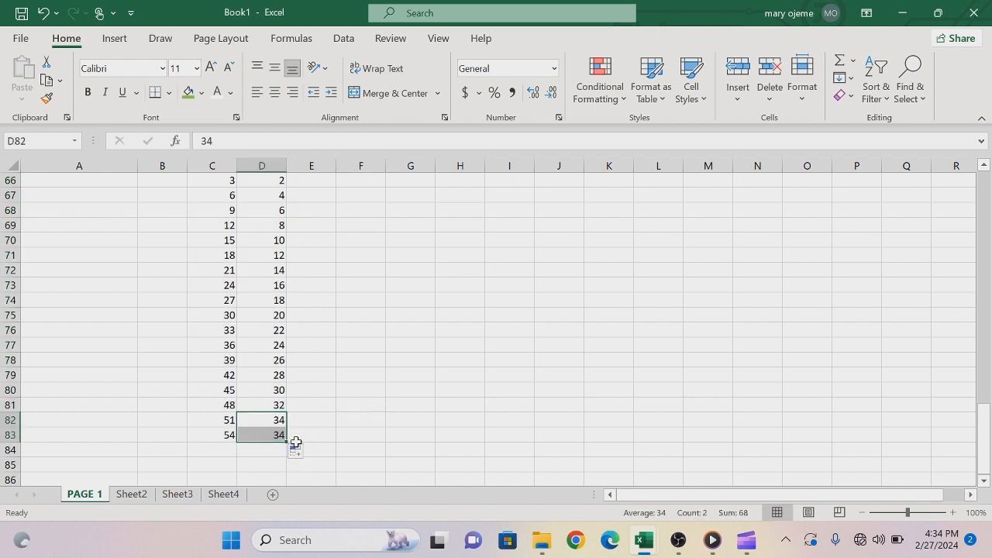
key(ctrl+z)
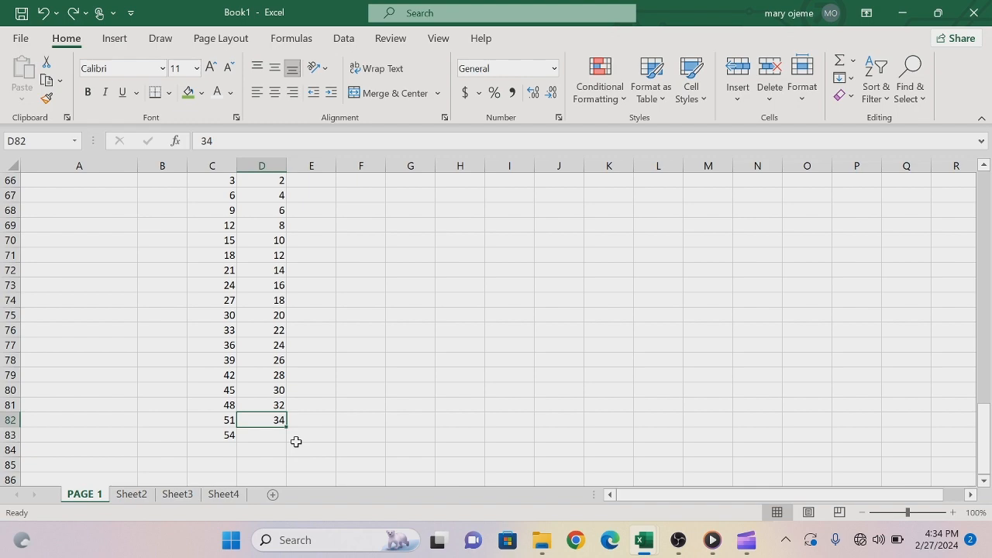
click(227, 432)
key(BackSpace)
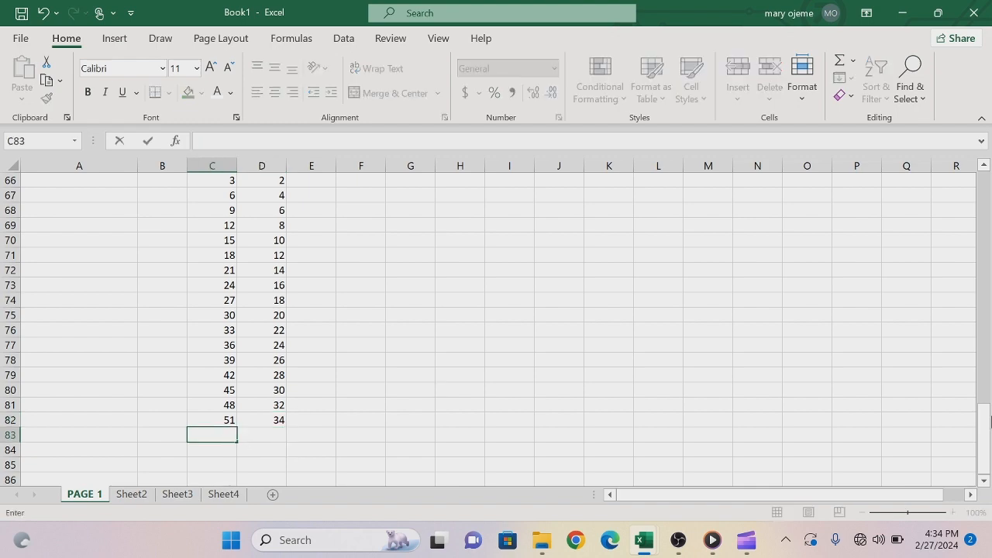
scroll(990, 421, up, 1)
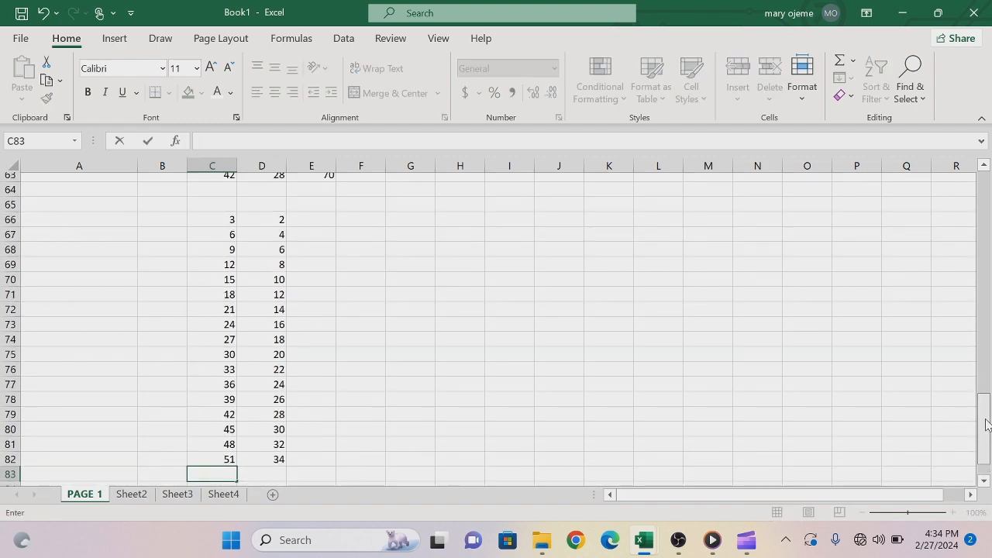
scroll(988, 424, up, 1)
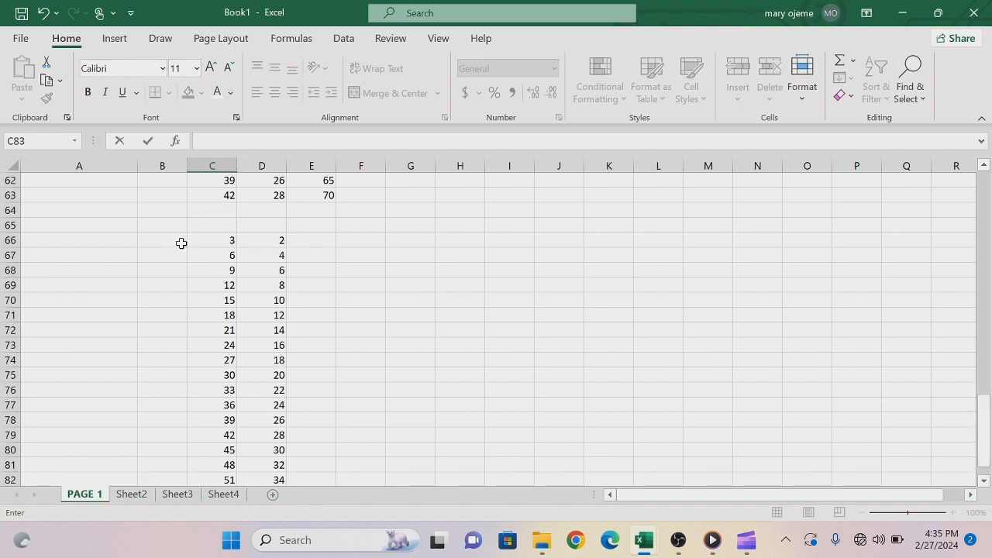
Select the new number block C66:D82.
click(230, 242)
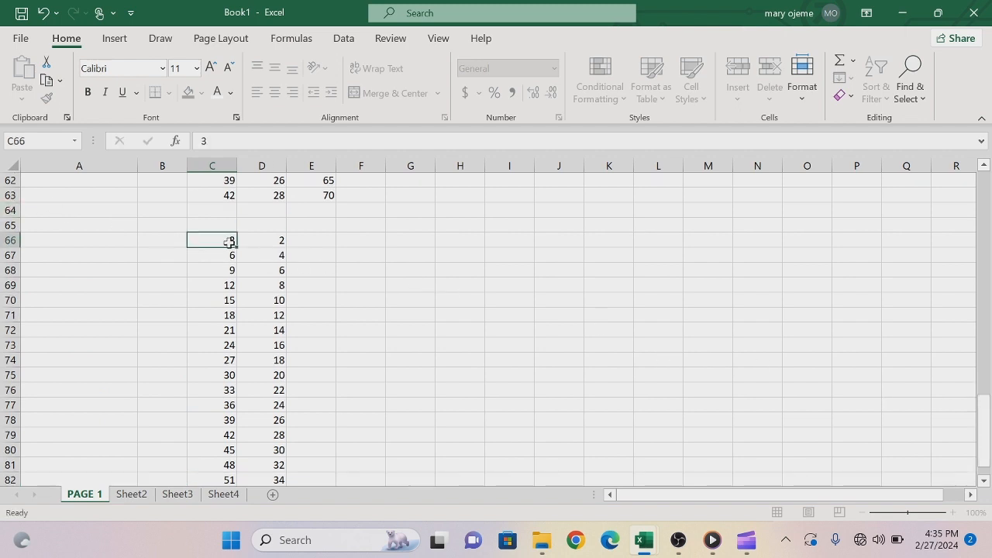
drag(230, 242, 265, 437)
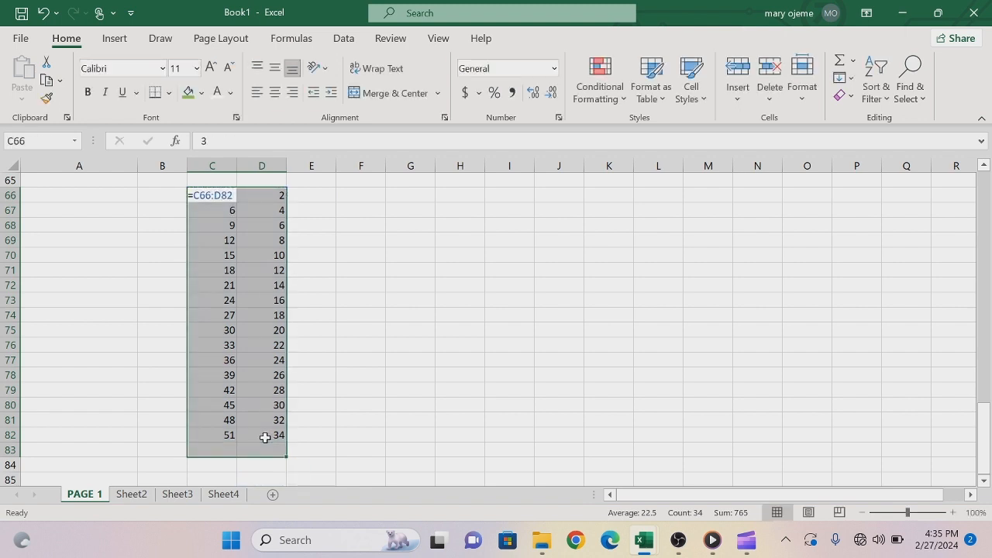
click(416, 403)
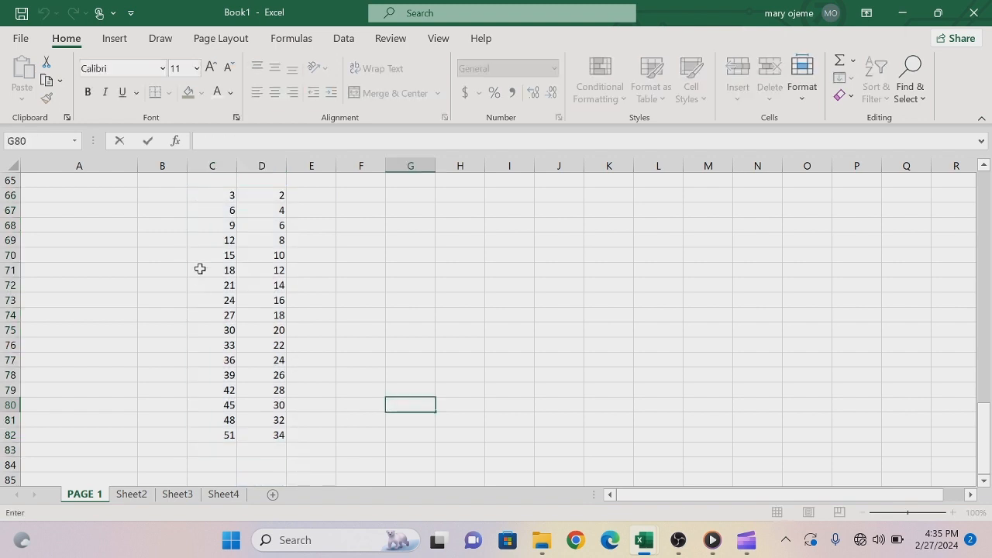
drag(219, 194, 271, 431)
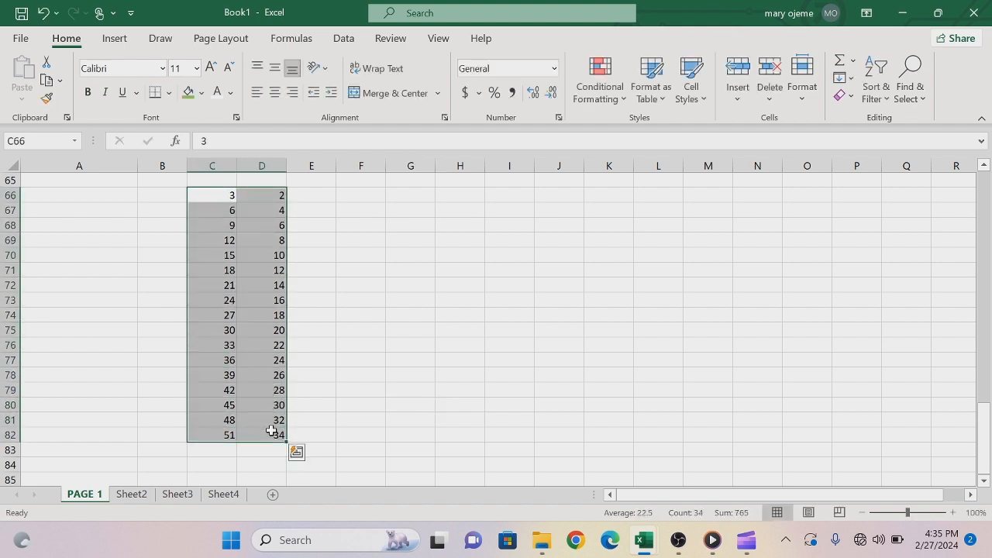
Convert C66:D82 into a table with Column1 and Column2 headers, checking both filter dropdowns.
key(ctrl+t)
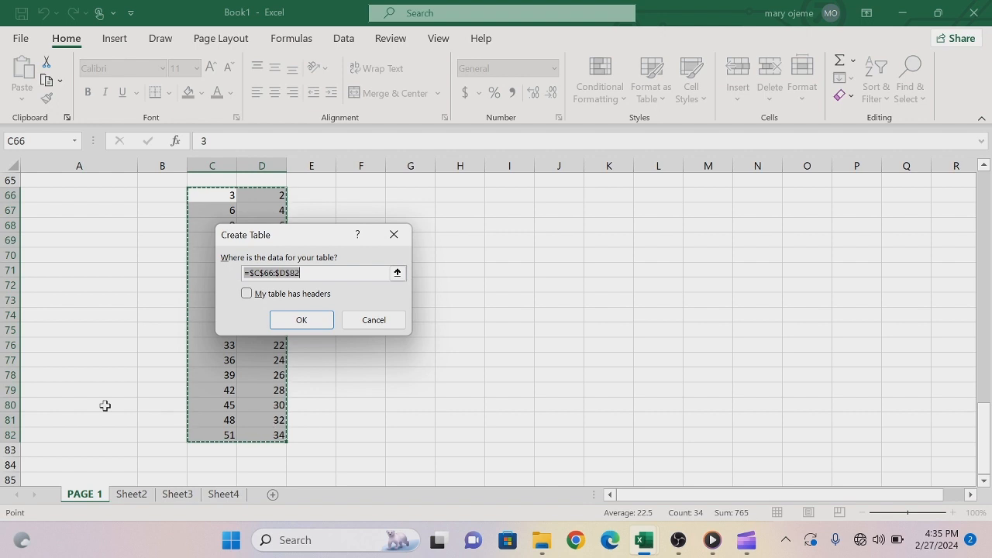
click(278, 319)
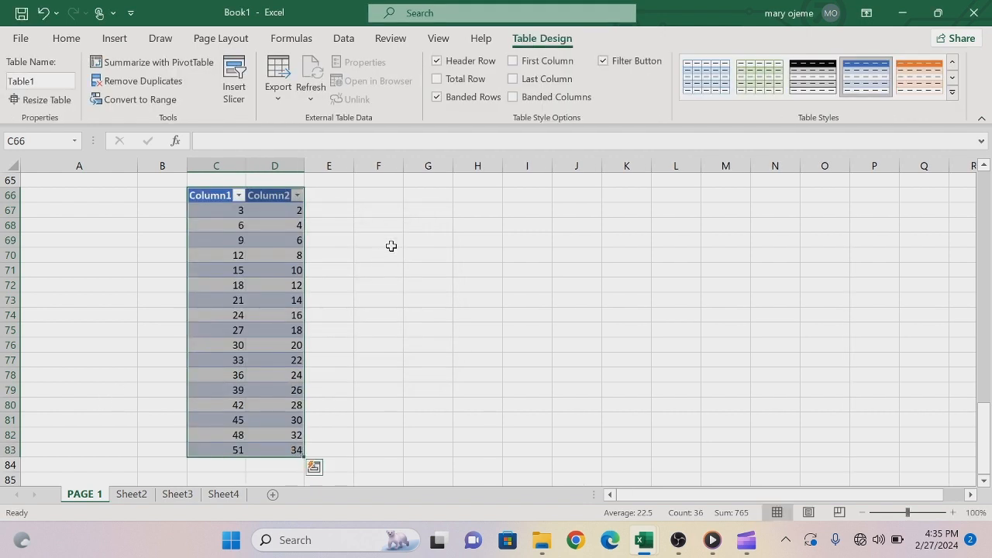
click(238, 196)
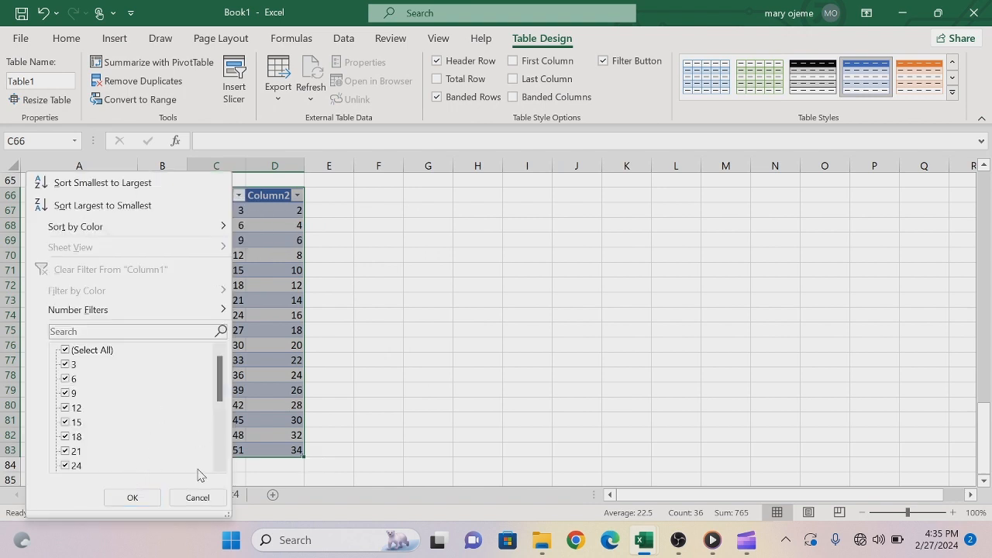
click(139, 497)
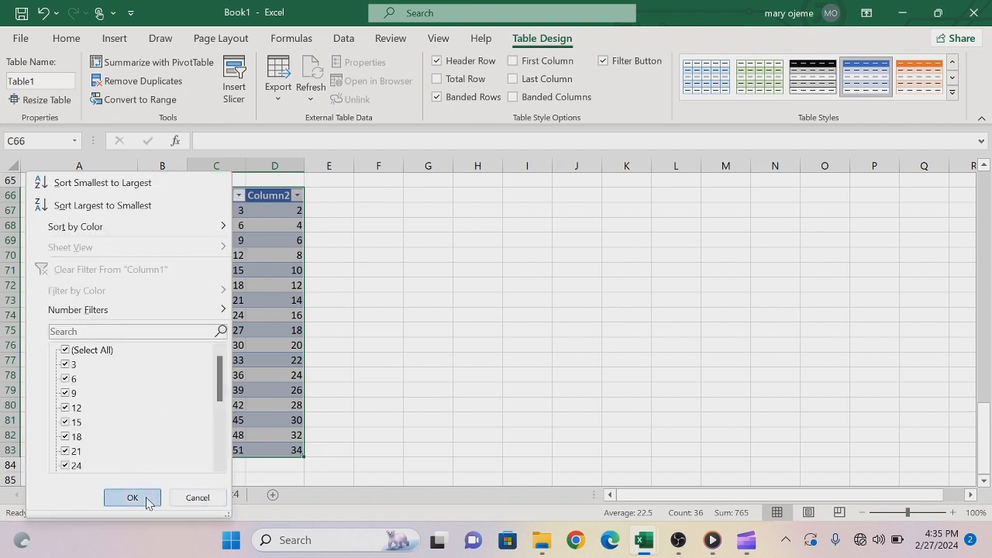
click(297, 196)
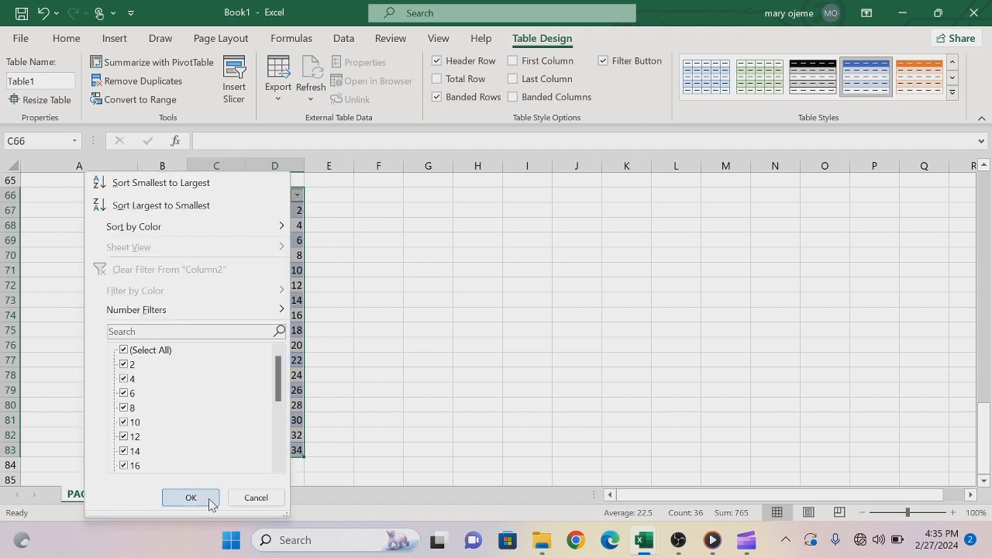
click(209, 503)
click(332, 210)
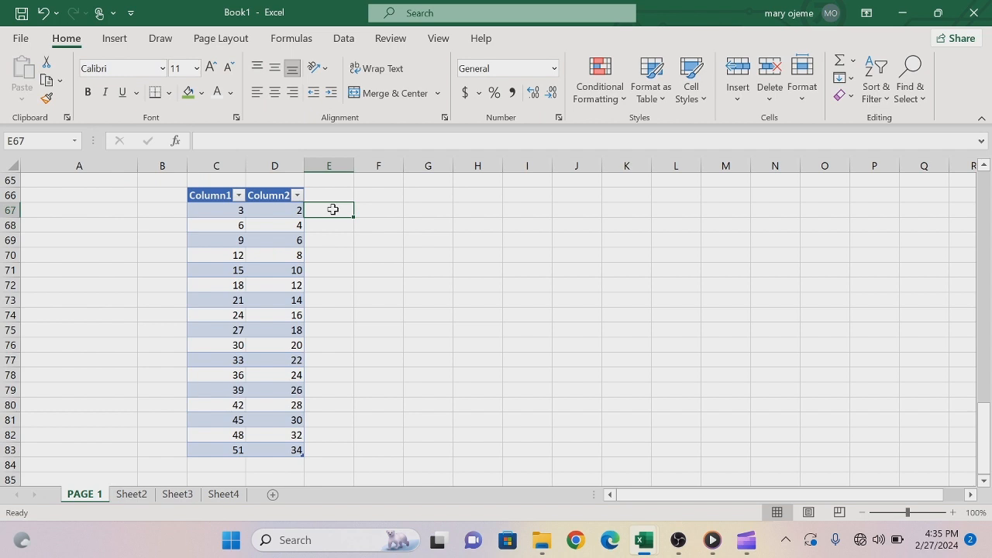
Add a calculated table column in E67 summing Column1 and Column2, giving 5 through 85.
text(3)
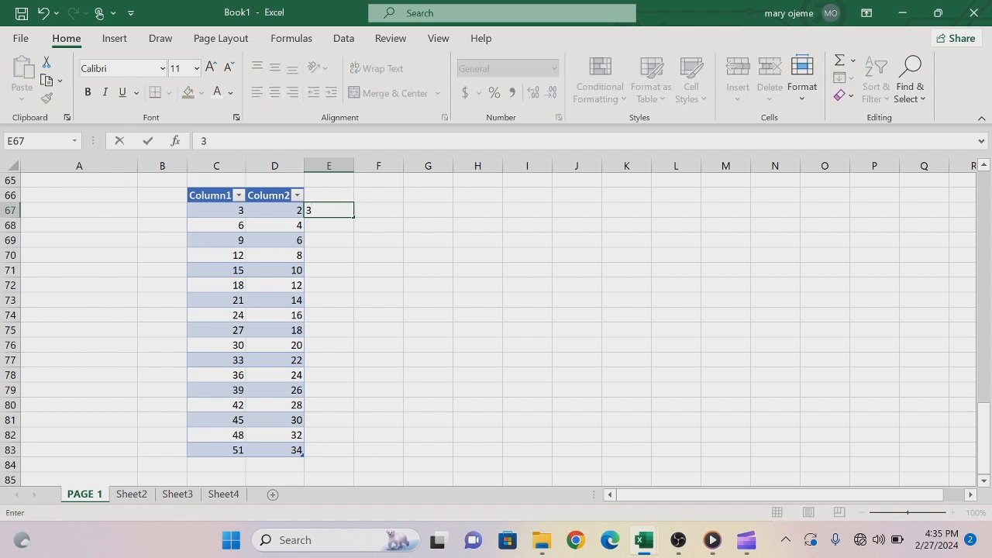
text(=)
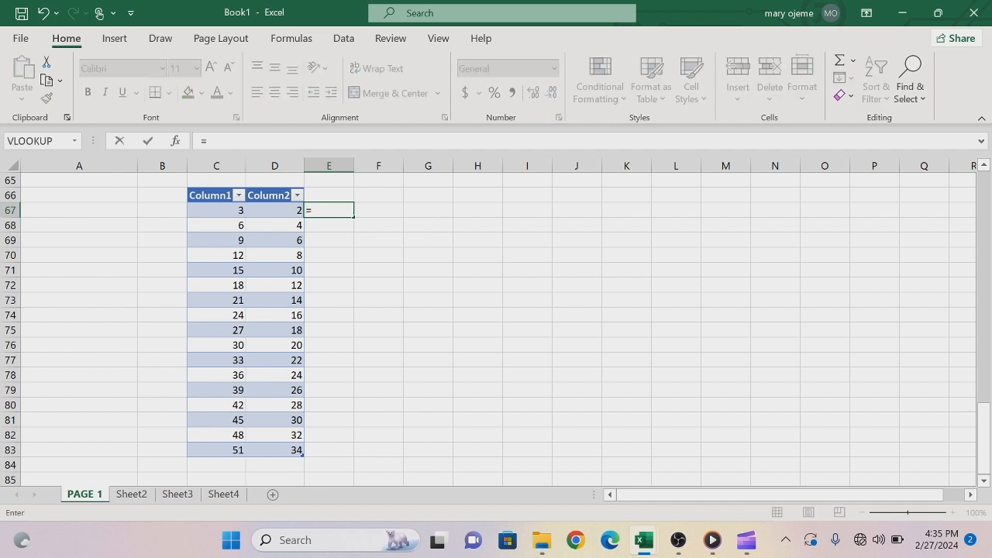
click(221, 209)
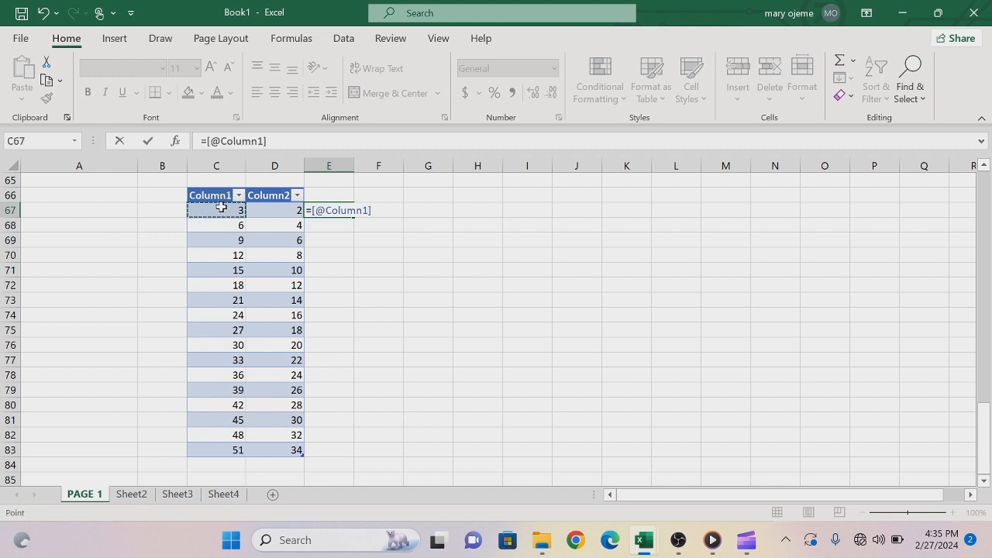
text(+)
click(266, 211)
key(Return)
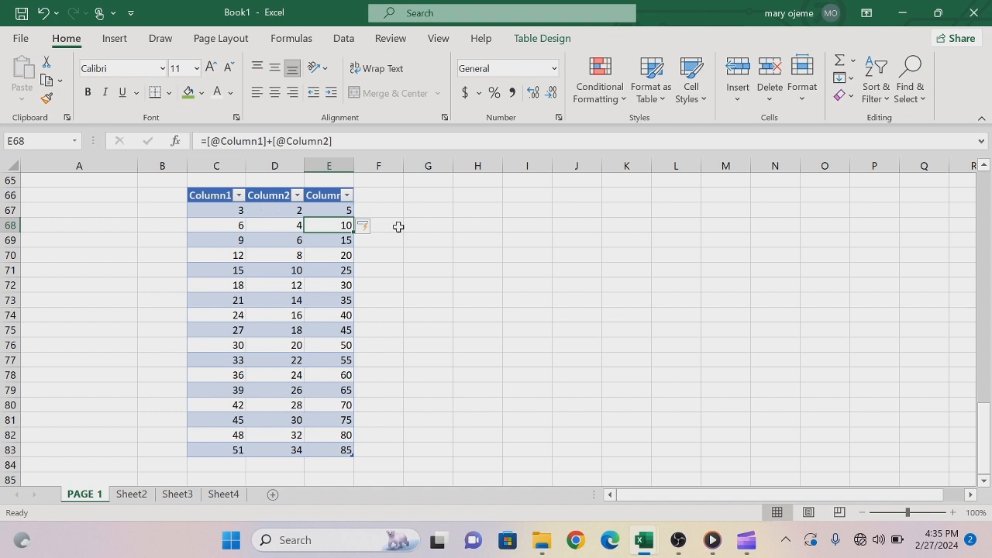
Select A1:E83 and apply Thick Outside Borders to frame it.
drag(978, 467, 986, 386)
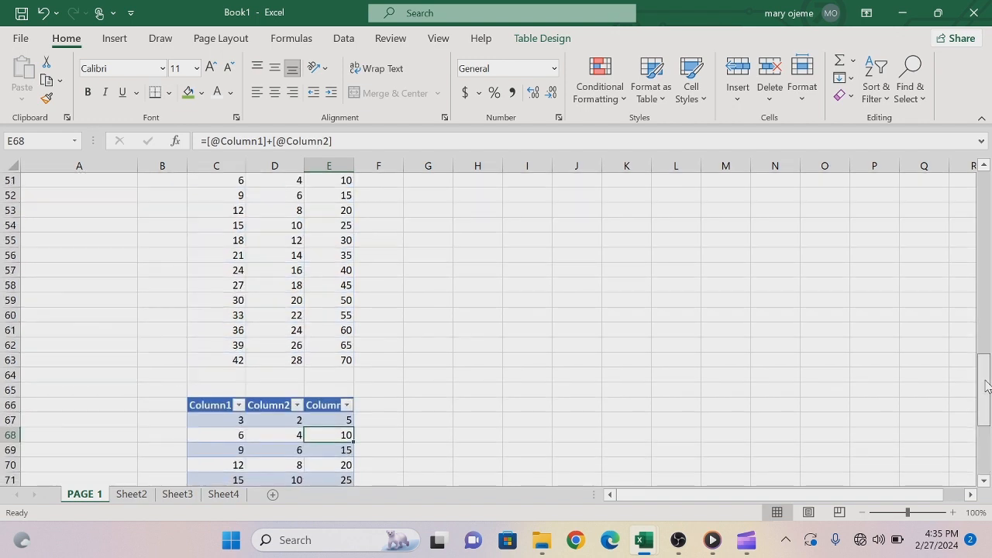
drag(987, 335, 988, 336)
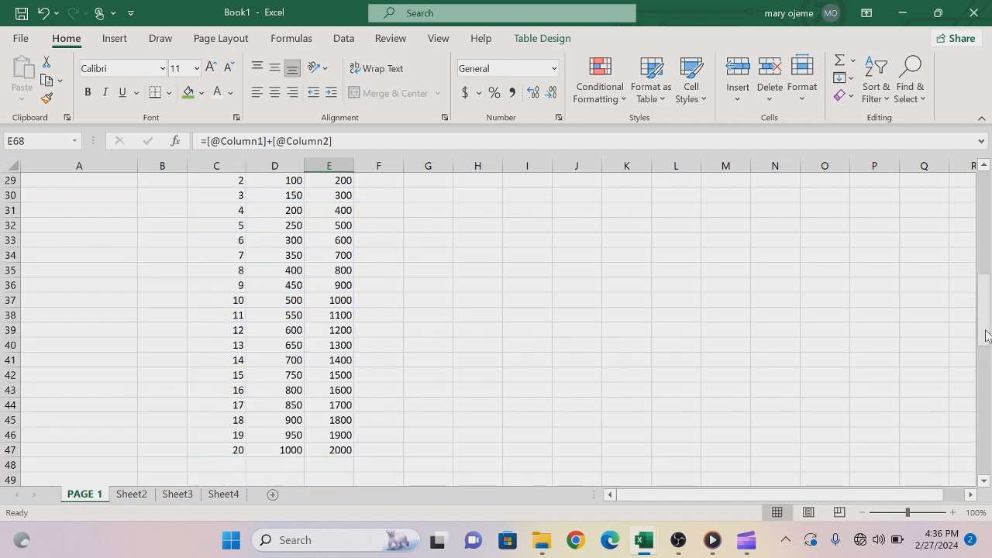
drag(987, 336, 984, 208)
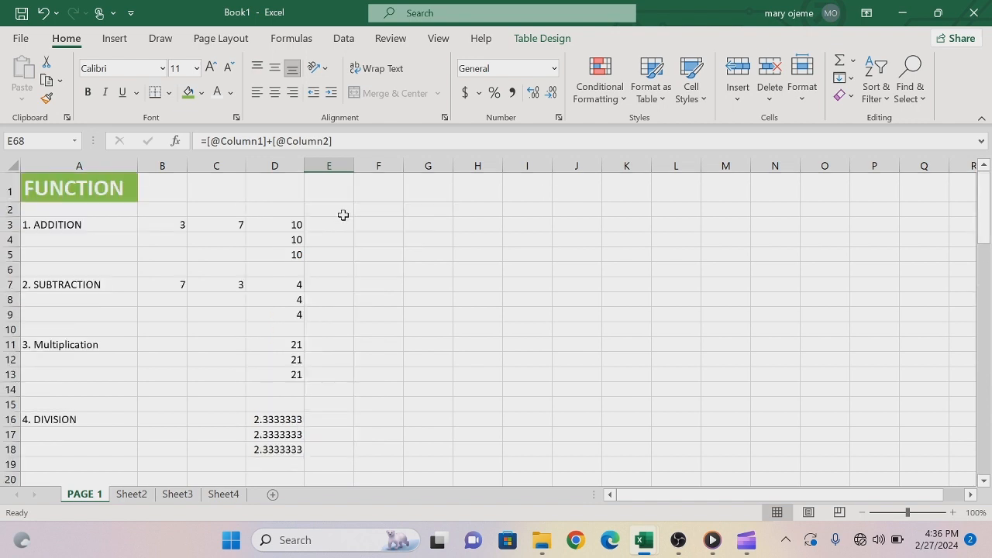
drag(35, 180, 247, 433)
drag(279, 511, 322, 370)
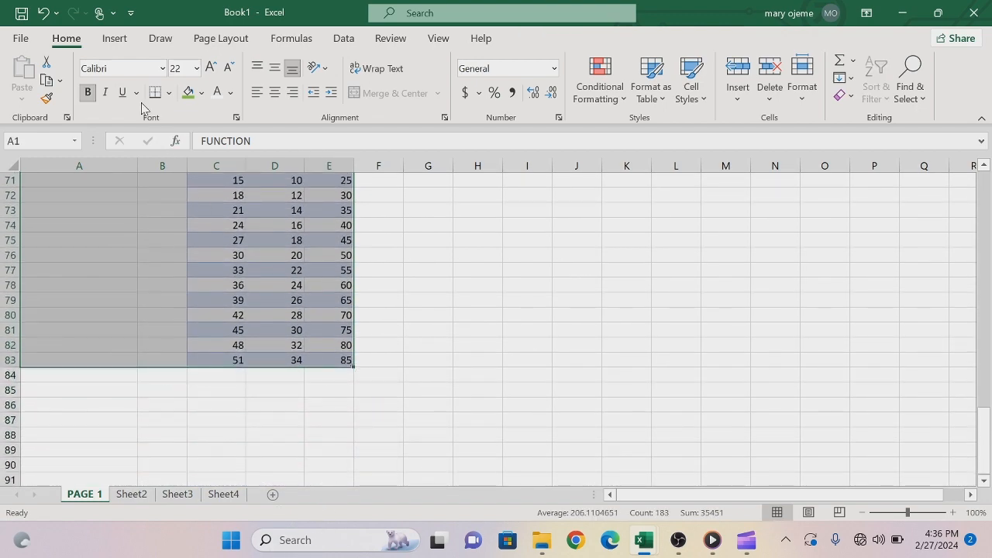
click(168, 95)
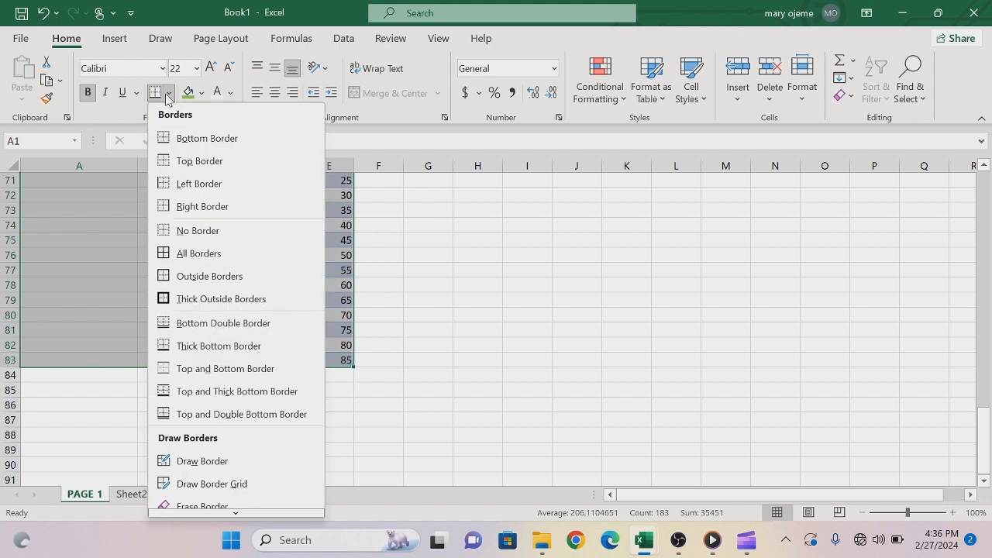
click(194, 300)
click(555, 305)
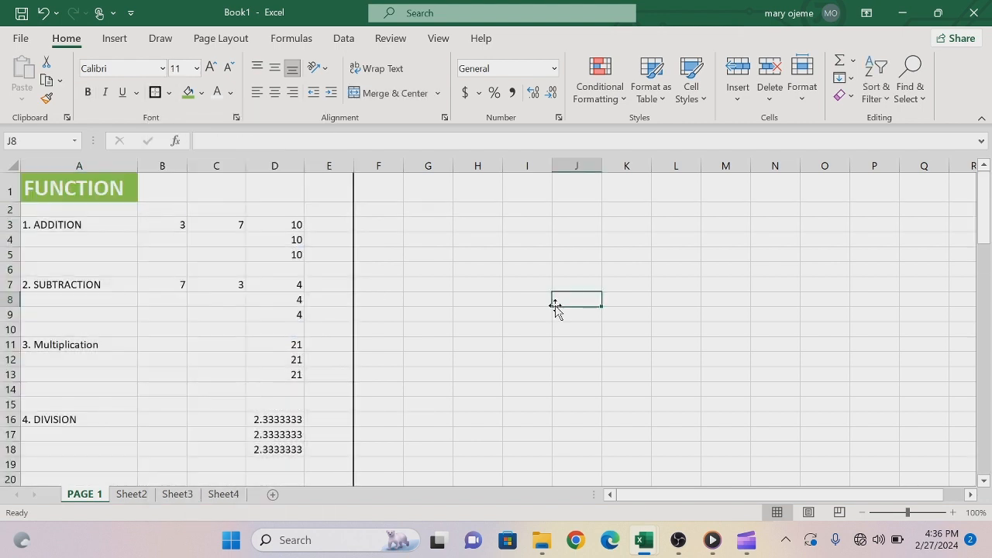
click(398, 188)
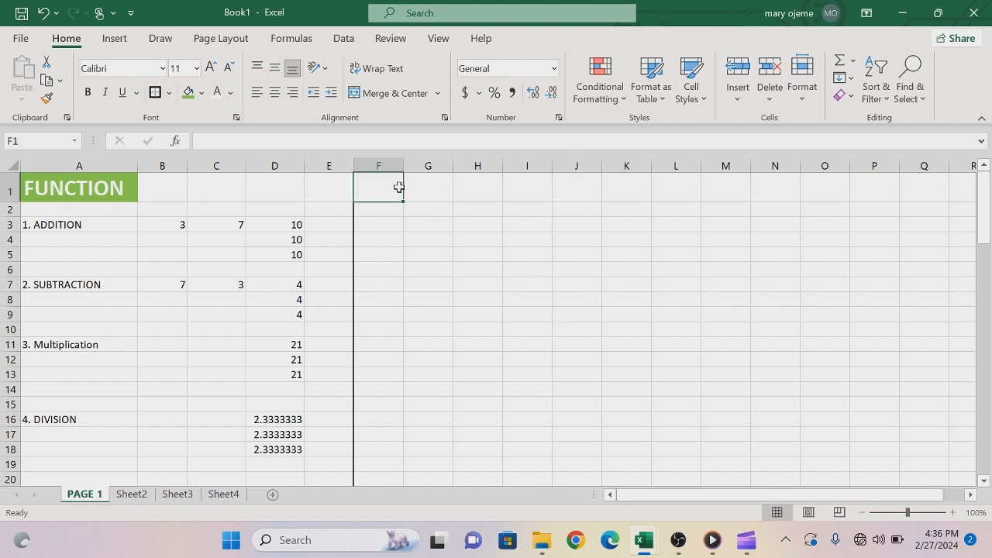
Enter the heading FORMULAR in cell F1.
text(FOR)
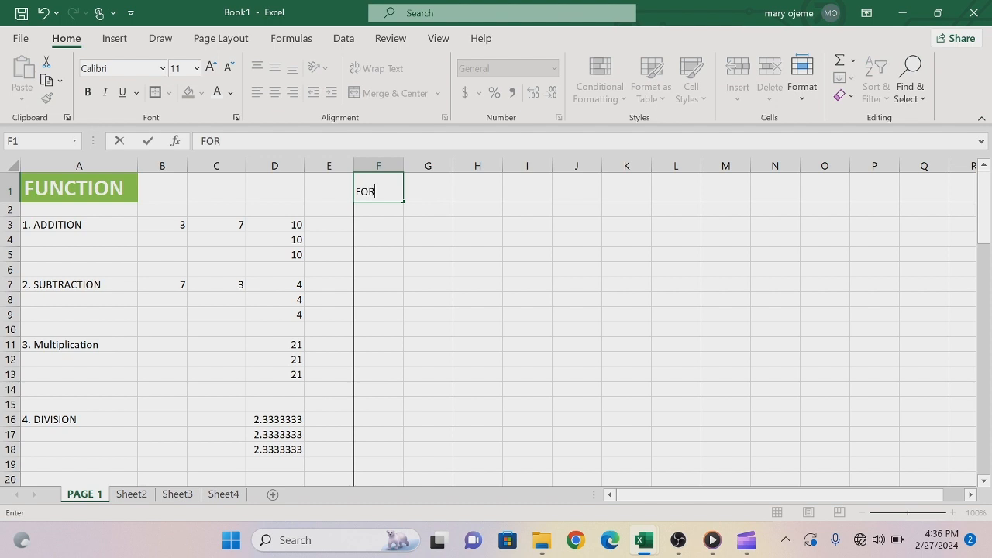
text(MULAR)
key(Return)
click(401, 193)
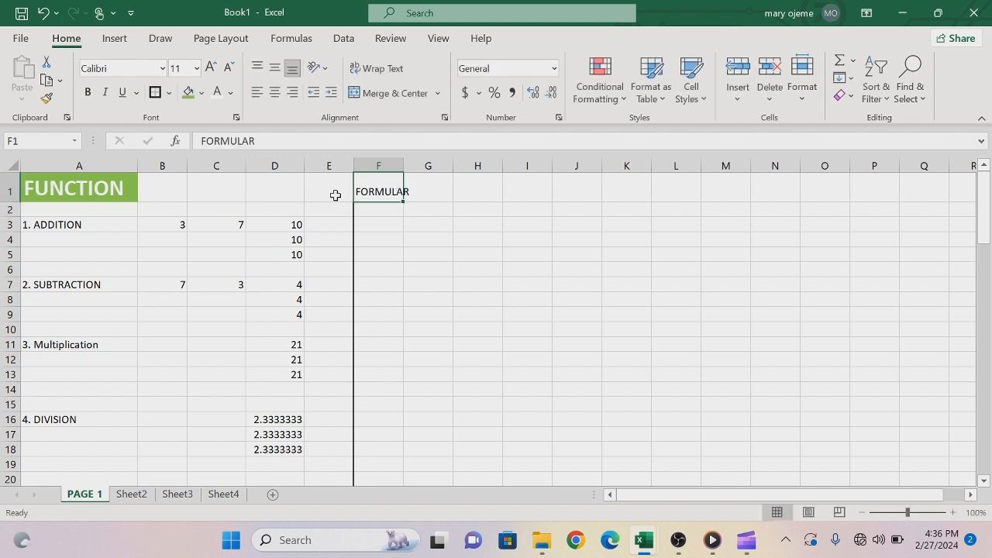
Copy the green FUNCTION header style onto F1 with Format Painter and widen column F to fit.
click(102, 186)
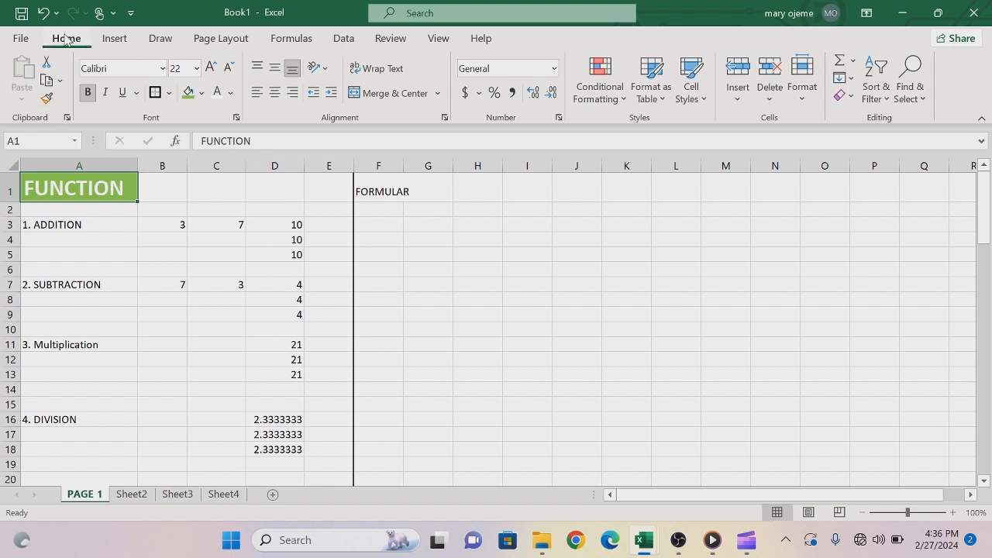
click(46, 99)
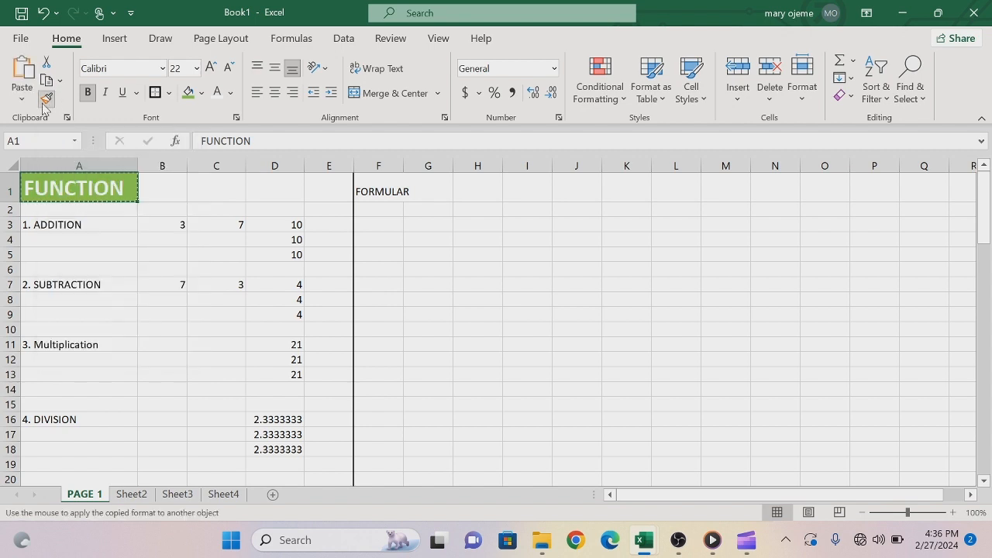
click(47, 99)
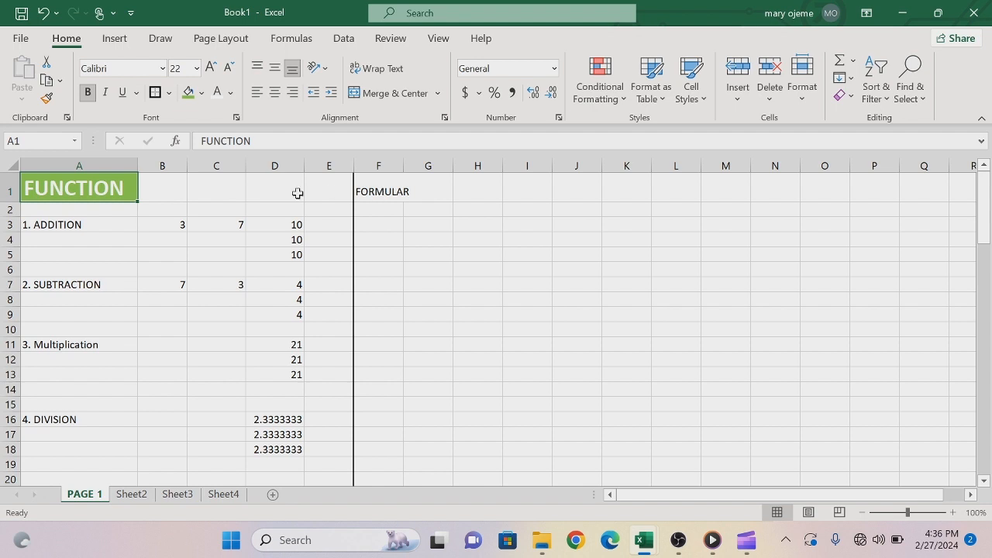
click(177, 193)
click(106, 192)
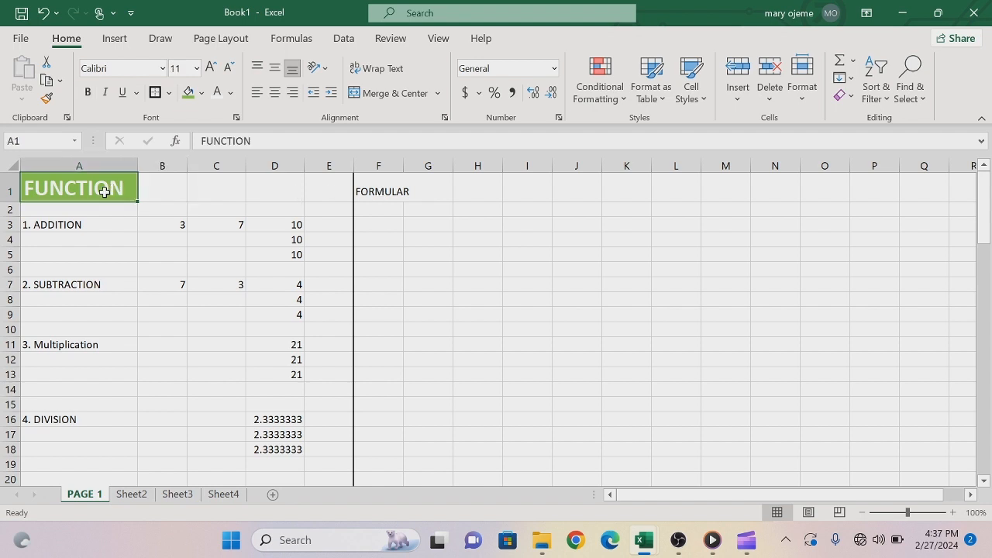
click(47, 100)
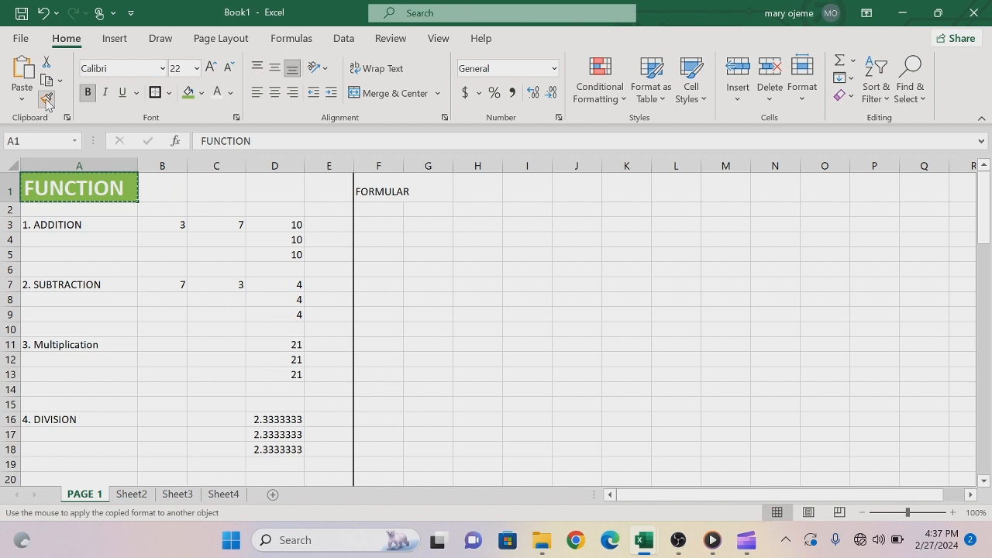
click(389, 192)
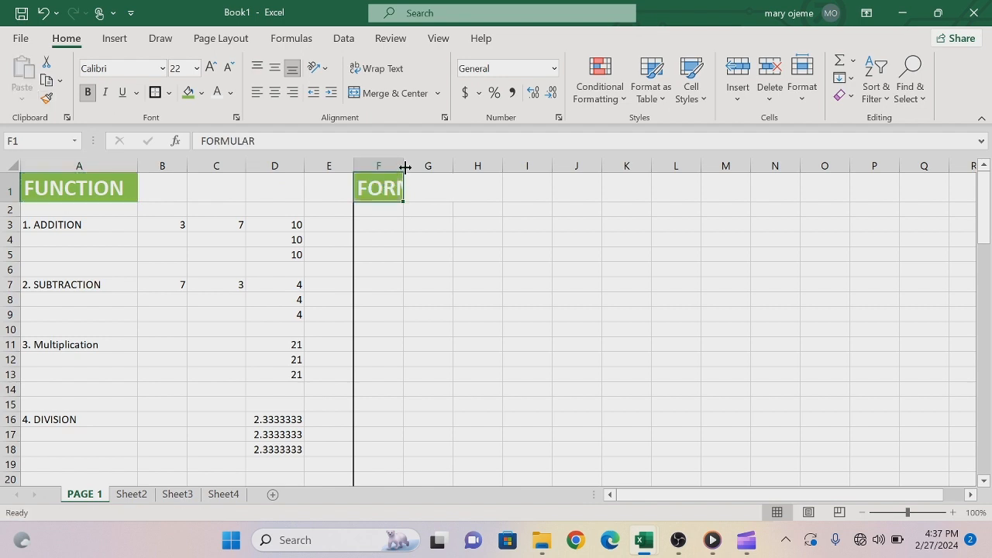
drag(403, 167, 502, 166)
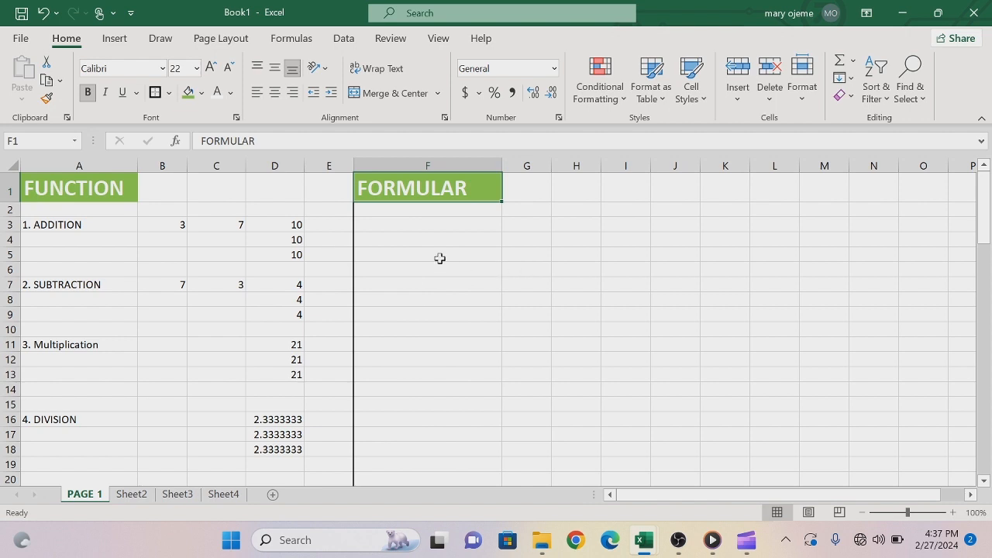
click(377, 225)
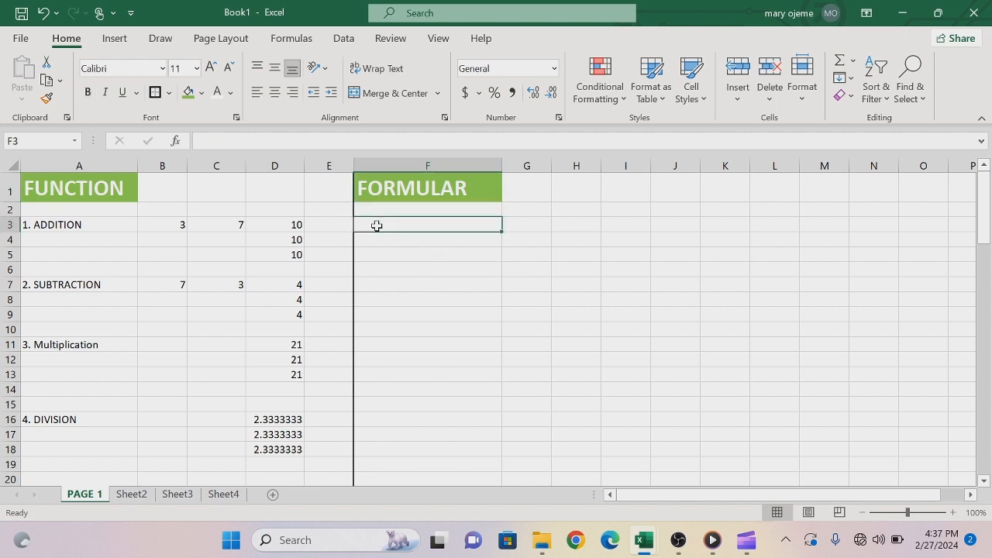
Enter '1. SUM' in cell F3 below the FORMULAR heading.
text(1.)
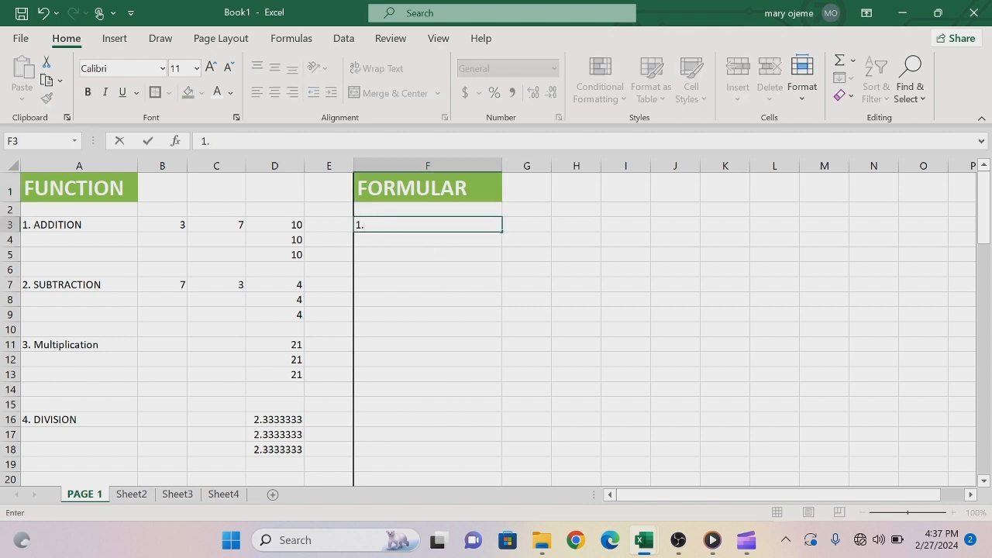
text( SUM)
click(551, 226)
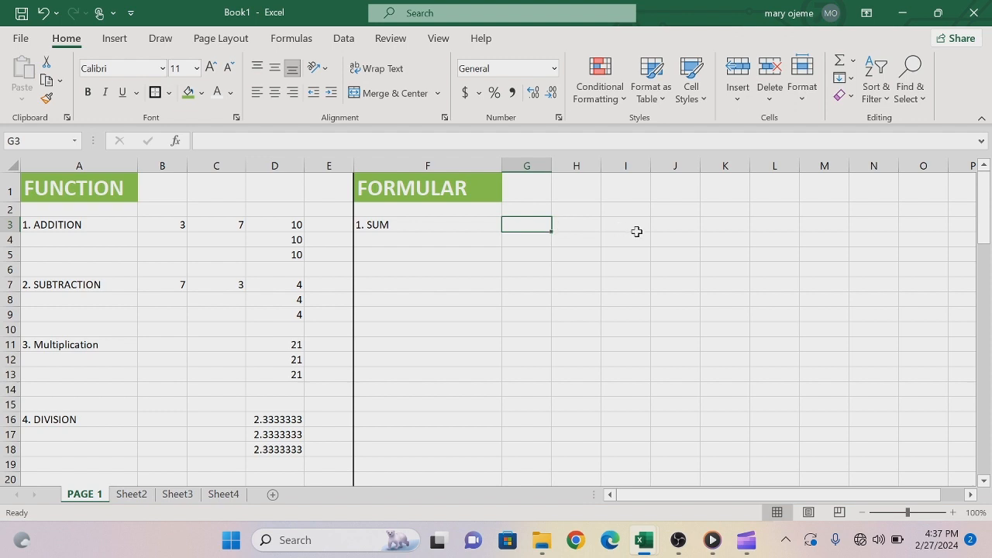
Enter 8, 6 and 16 across row 2 in K2:M2.
click(713, 213)
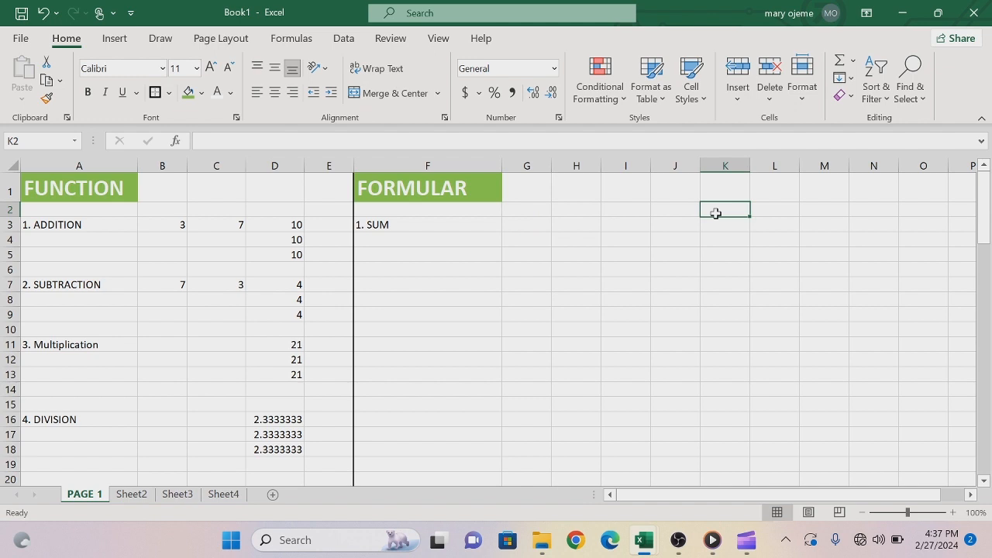
text(8)
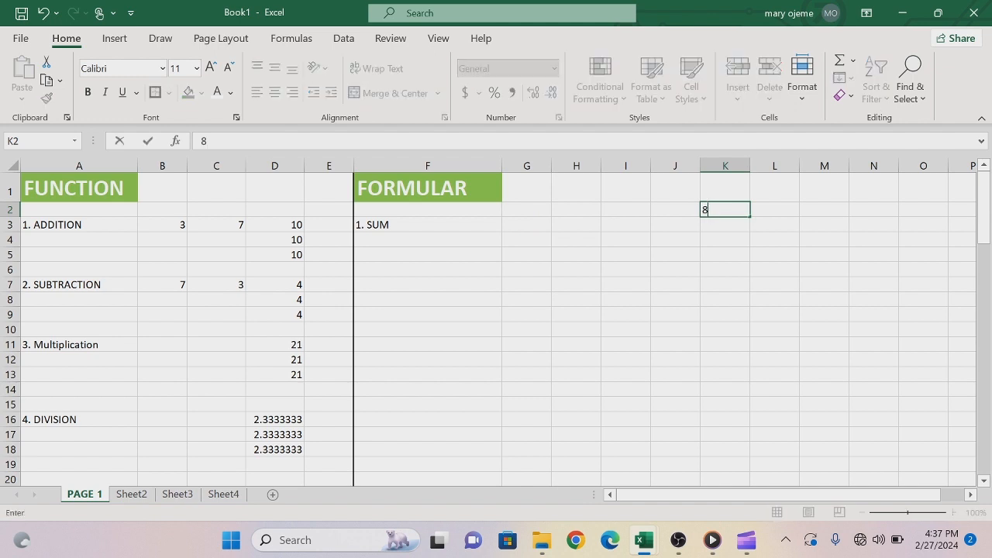
key(Tab)
text(6)
key(Tab)
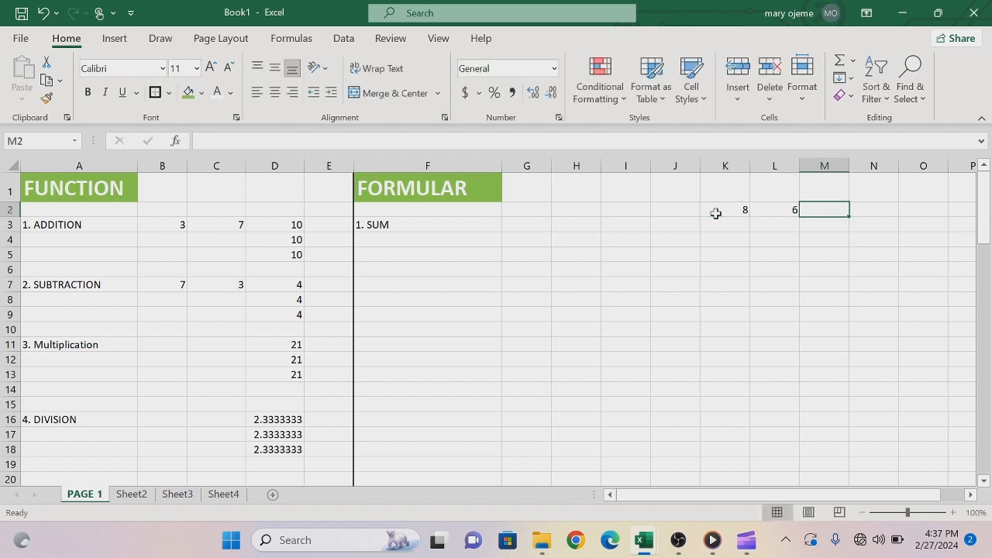
text(16)
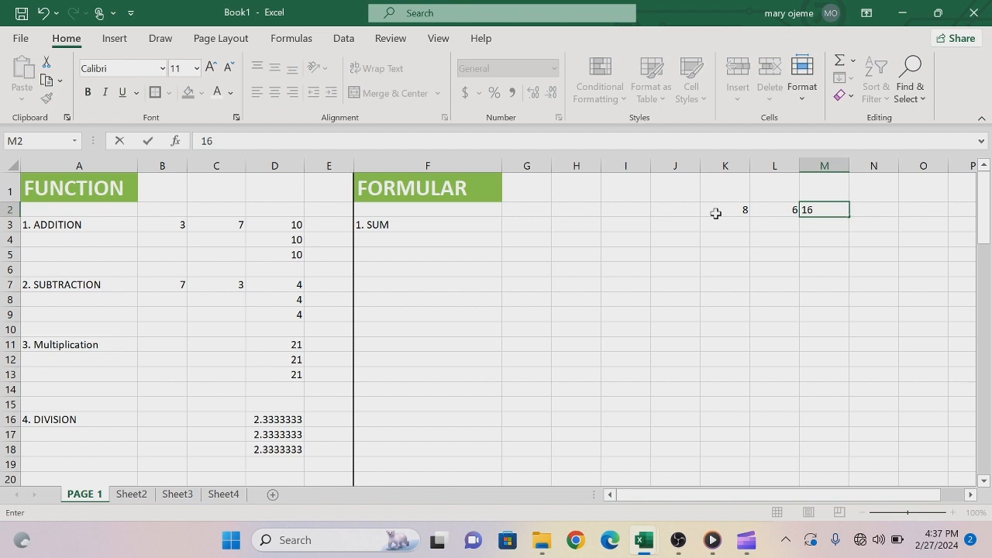
key(Return)
Fill row 3 with 19, 10, 12 and row 4 with 30, 5, 4.
text(12)
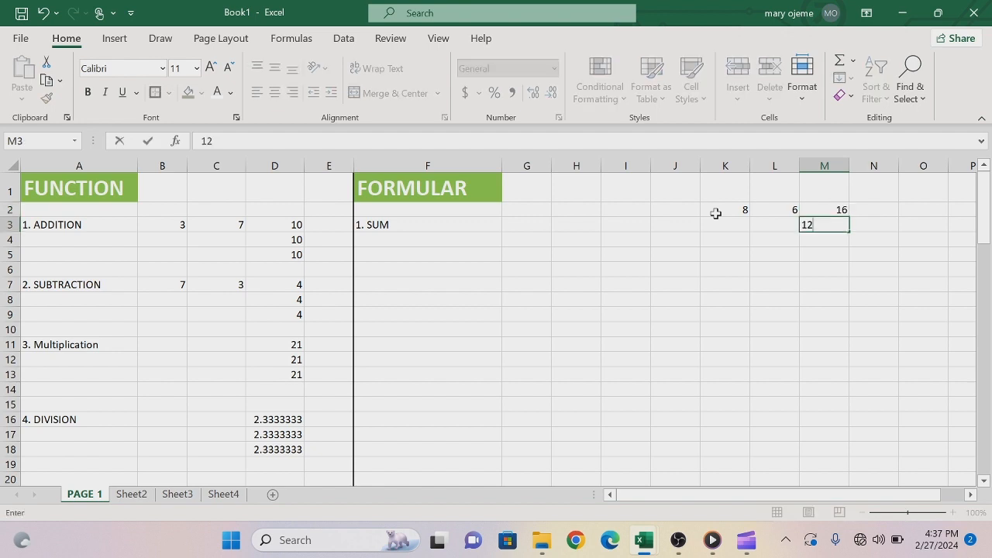
key(Left)
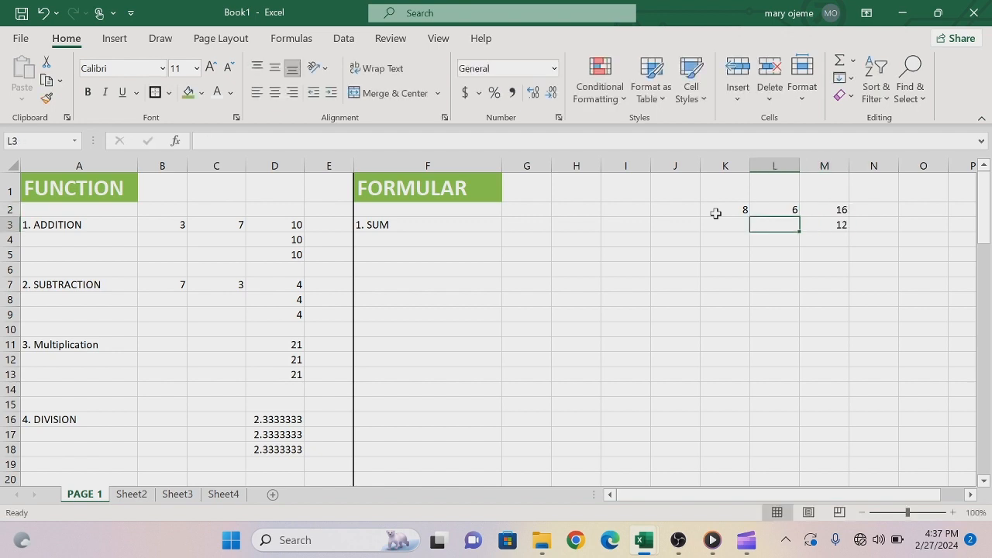
text(10)
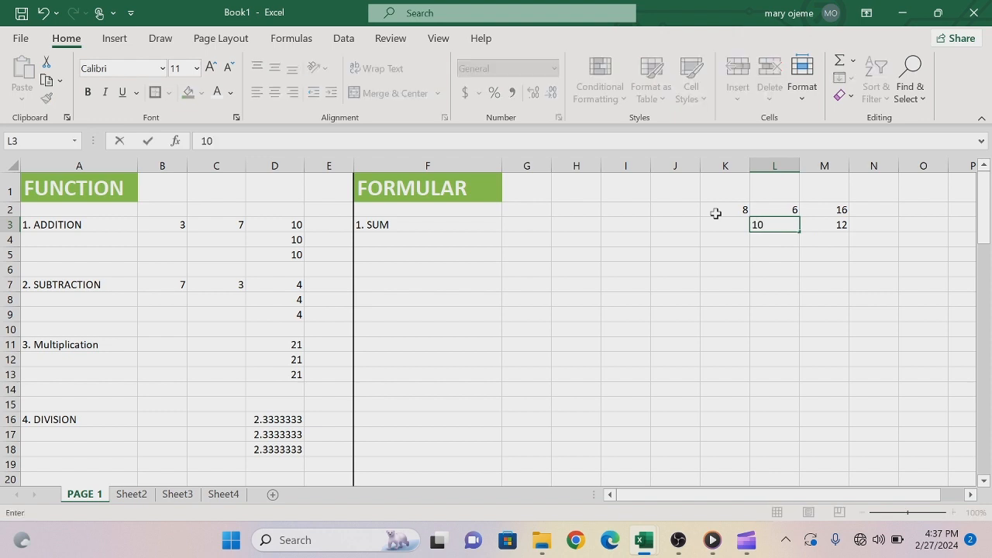
key(Left)
text(19)
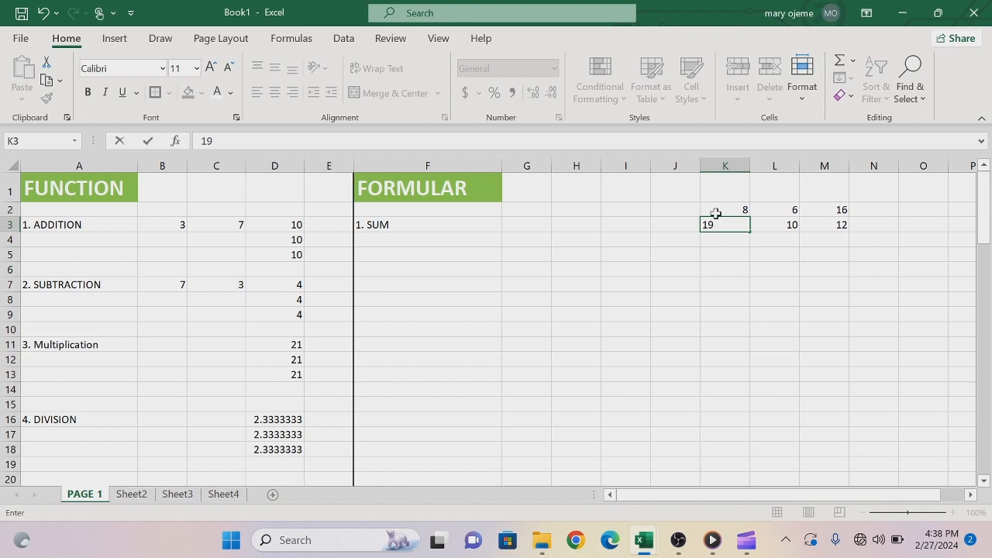
key(Return)
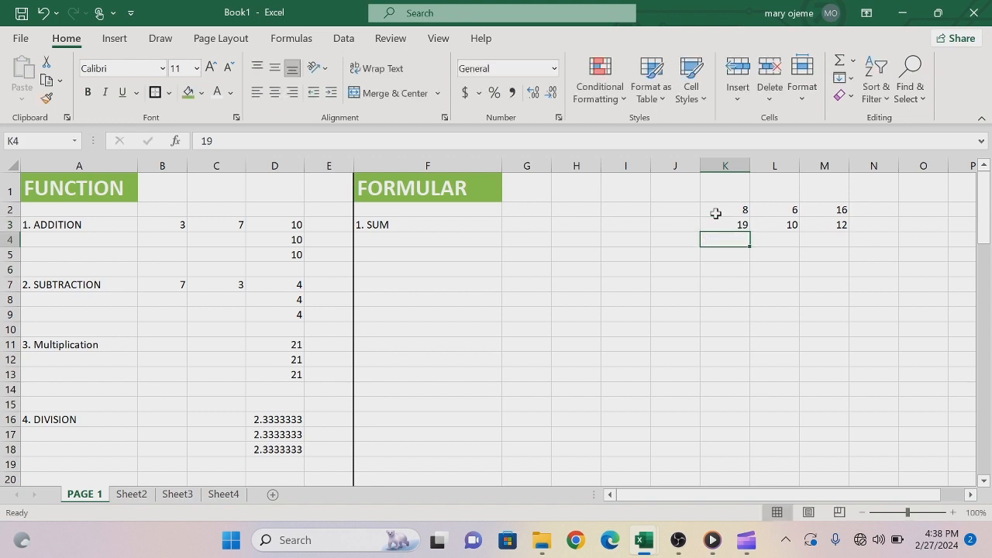
text(30)
key(Right)
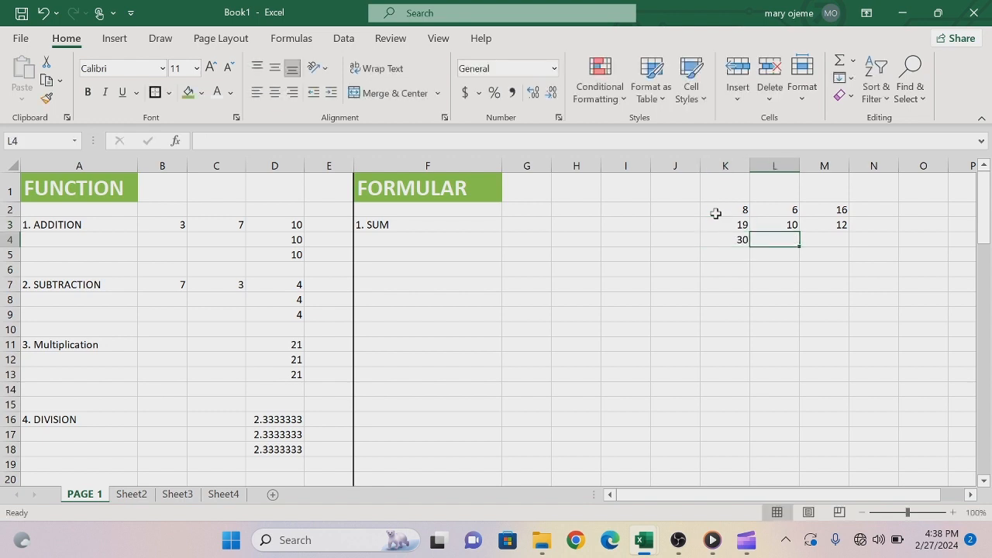
text(5)
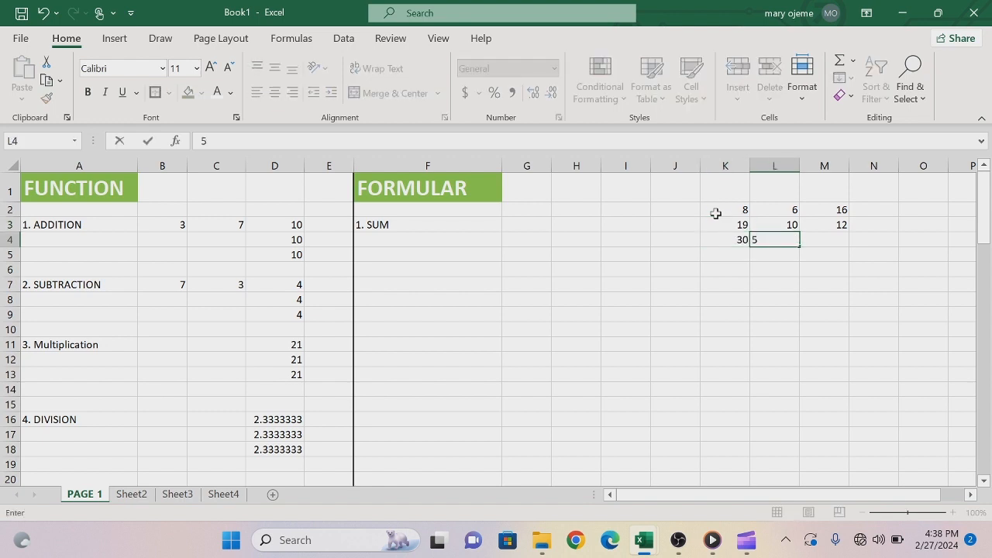
key(Right)
text(4)
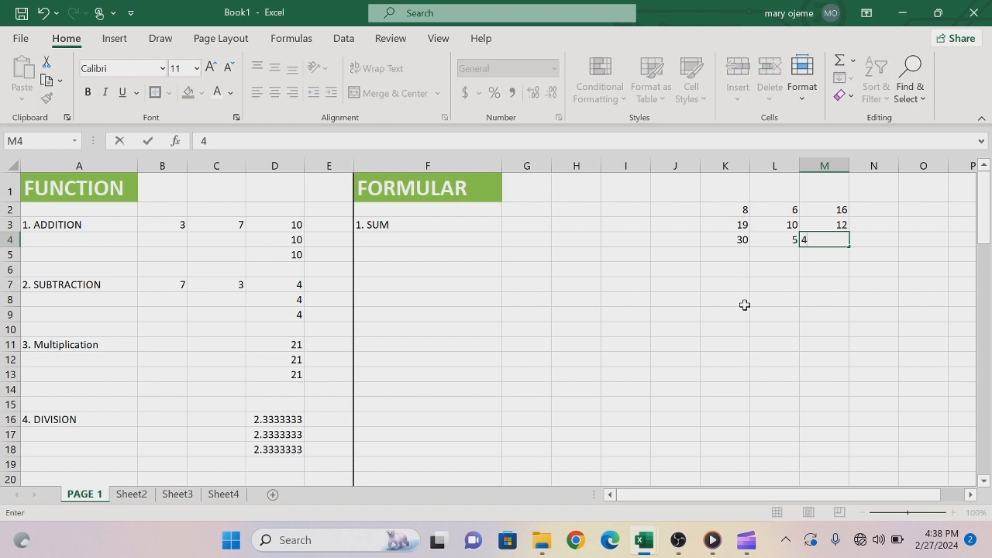
Enter SUM formulas in G3, G4 and G5 over parts of the number block, giving 110, 57 and 39.
click(518, 227)
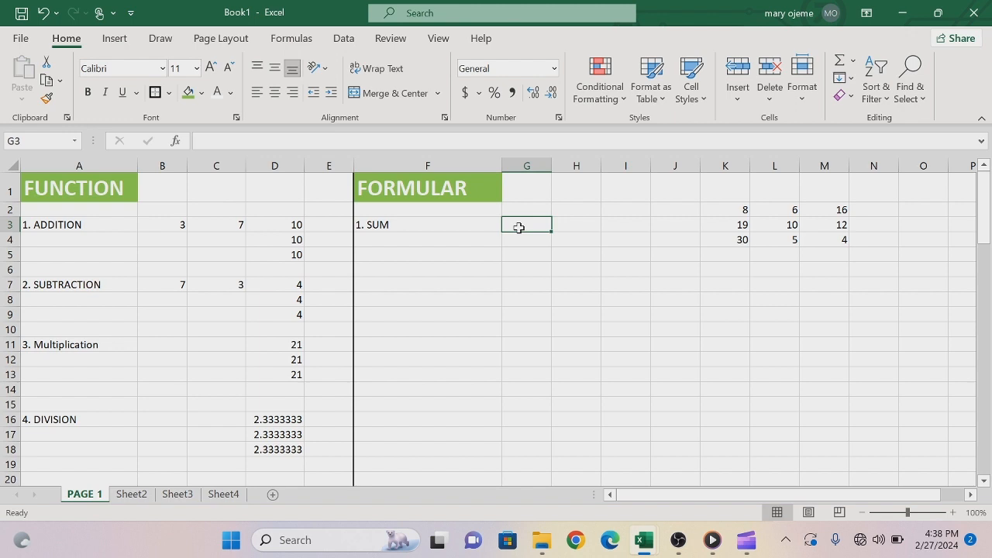
text(=SUM)
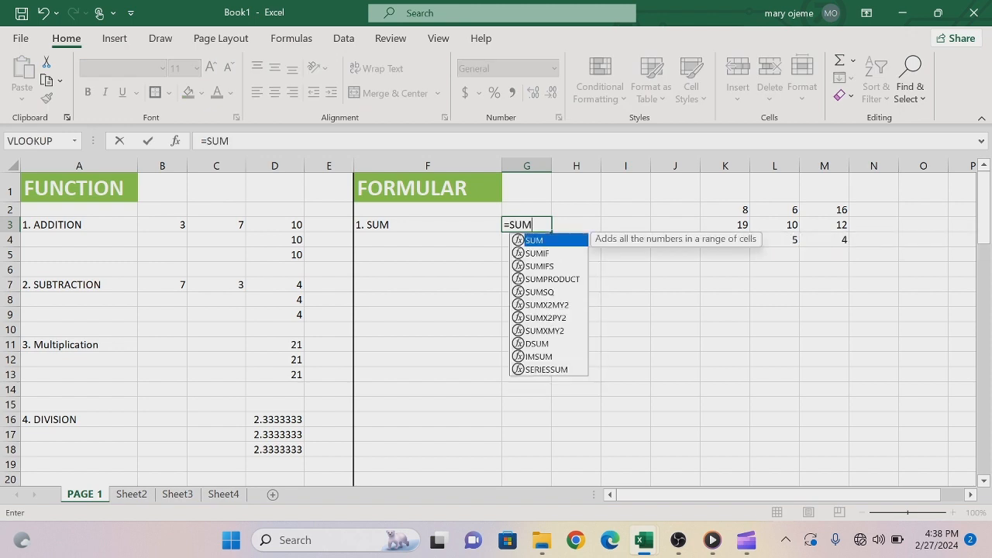
text(()
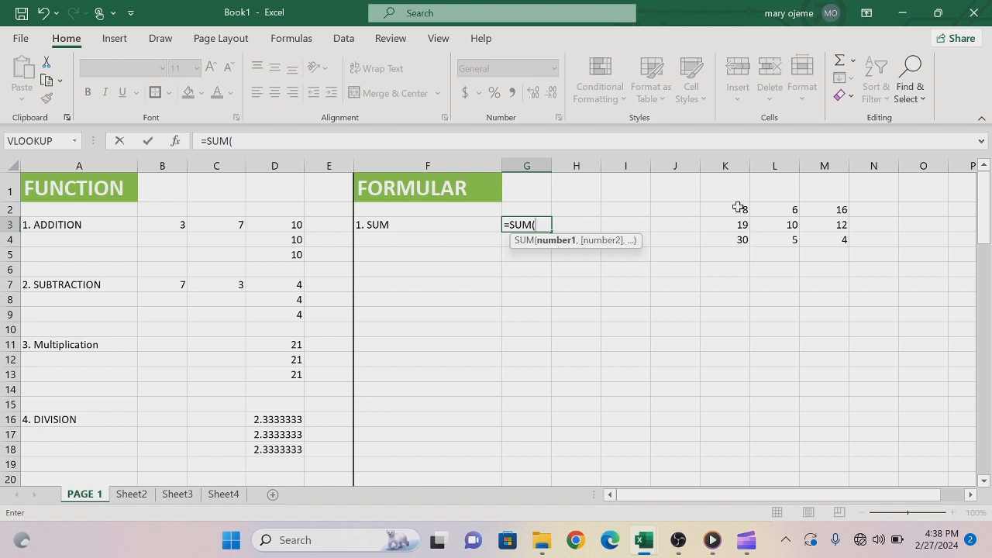
drag(739, 208, 809, 239)
key(Return)
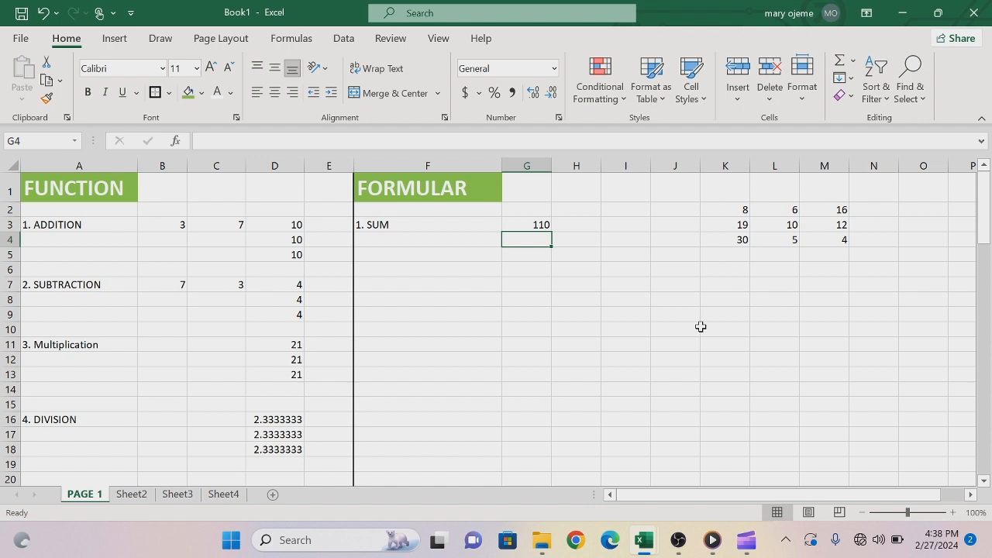
text(=S)
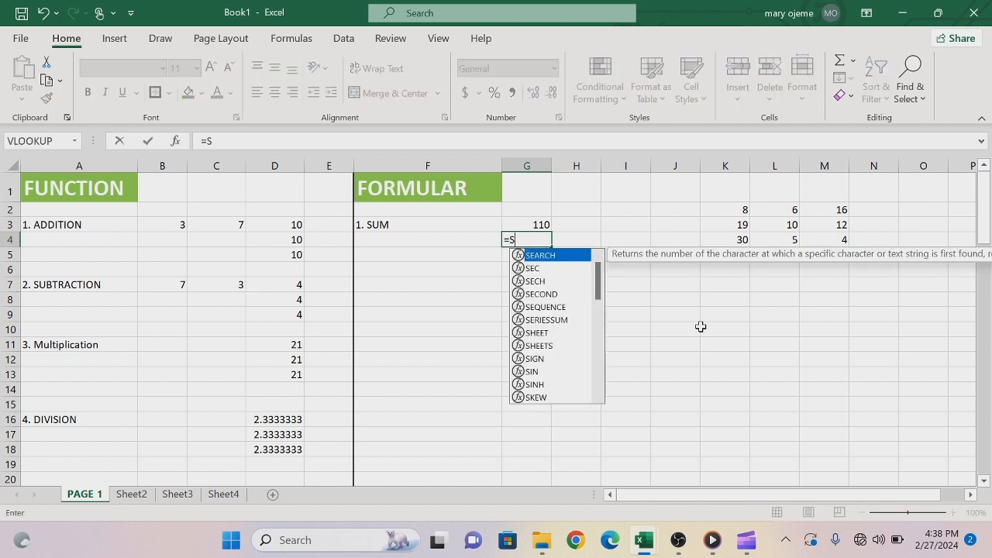
text(UM()
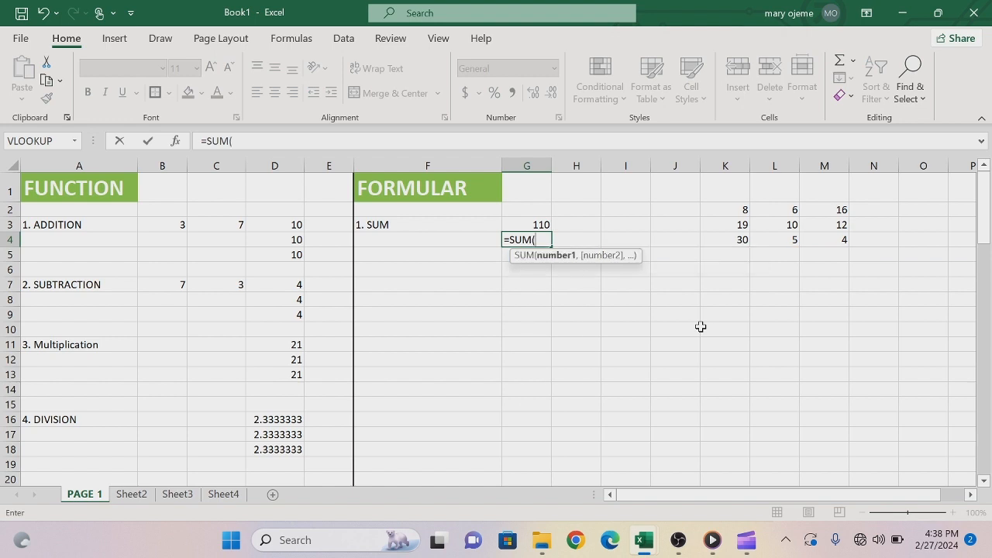
drag(734, 210, 741, 241)
key(Return)
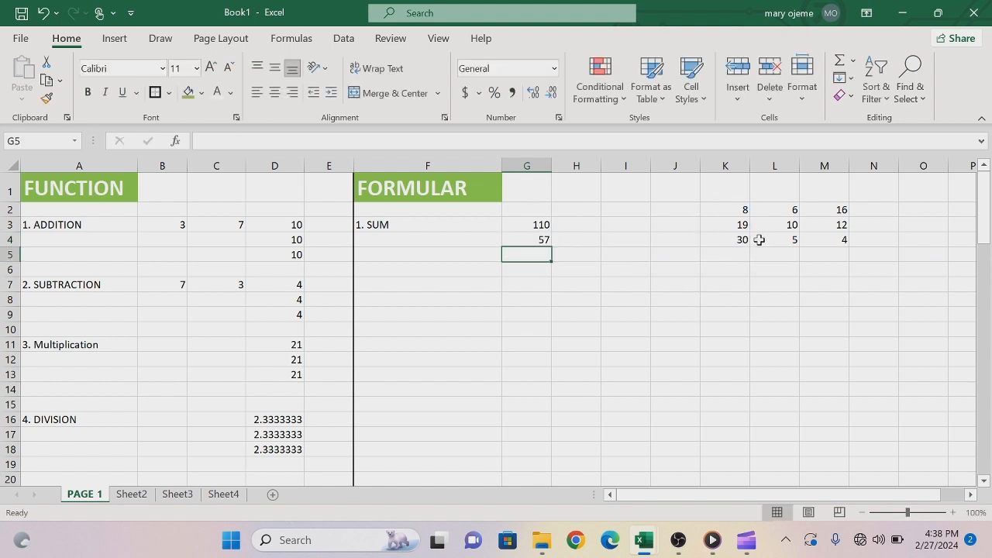
text(=)
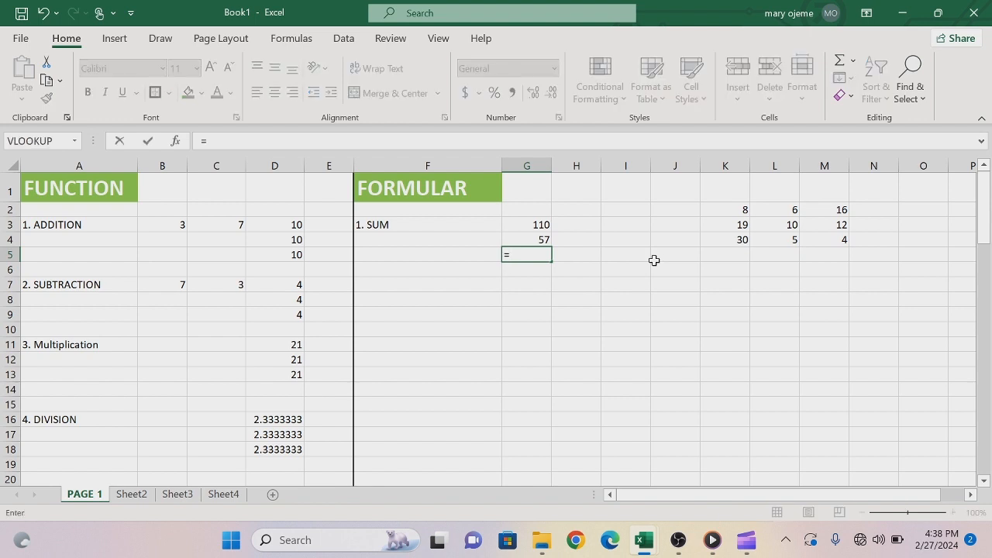
text(SUM()
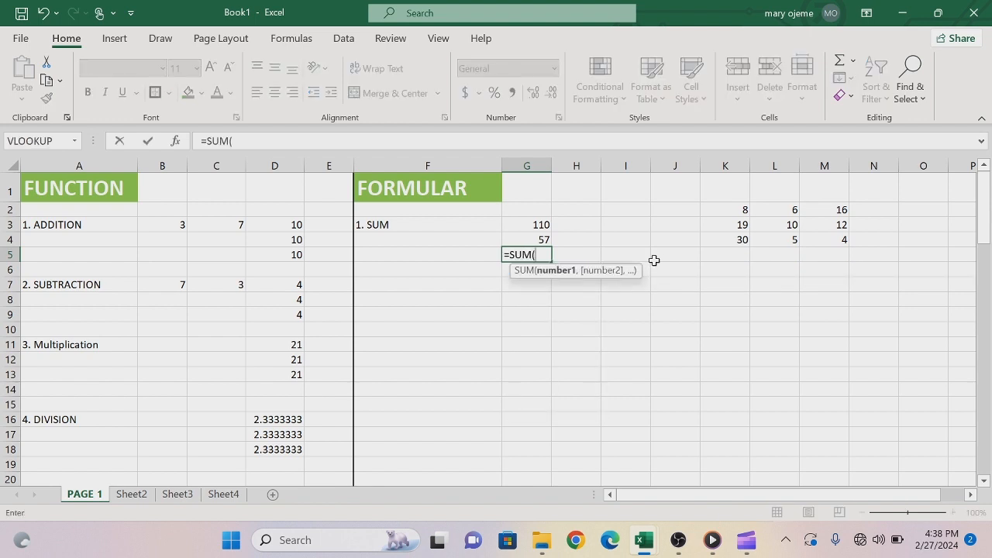
drag(742, 241, 821, 244)
key(Return)
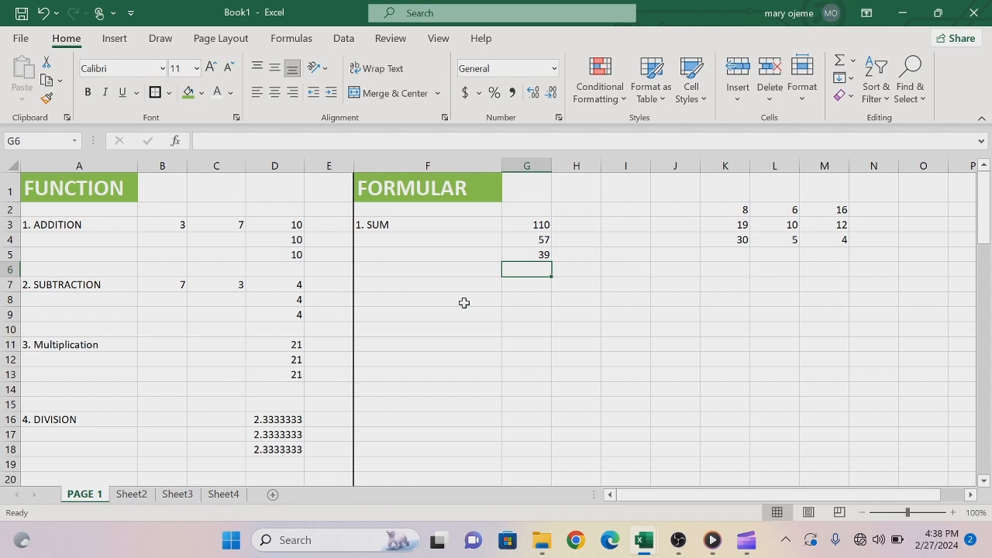
click(378, 297)
Label F8 as 2.AVERAGE and average the number block in G8, giving 12.22222.
text(2)
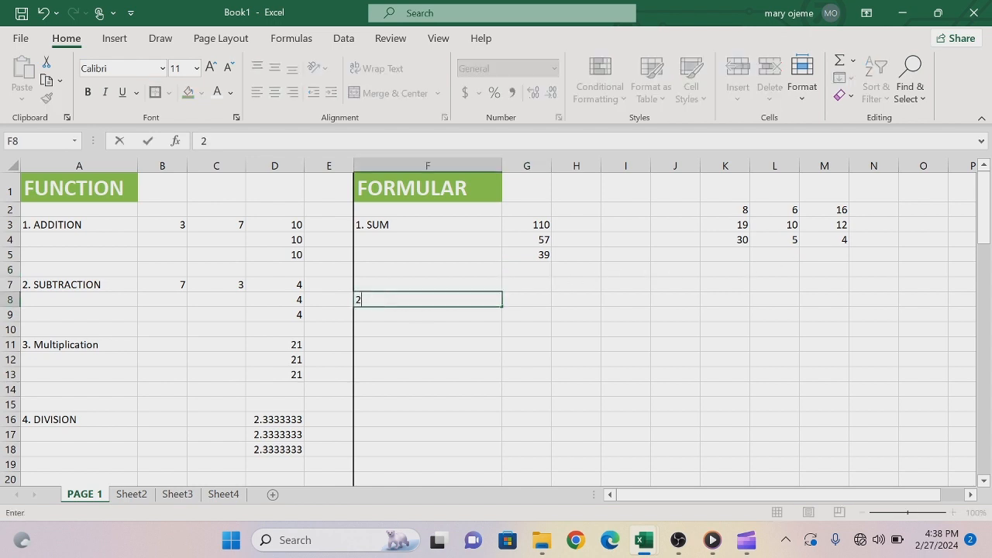
text(.a)
key(BackSpace)
text(AVERAGE)
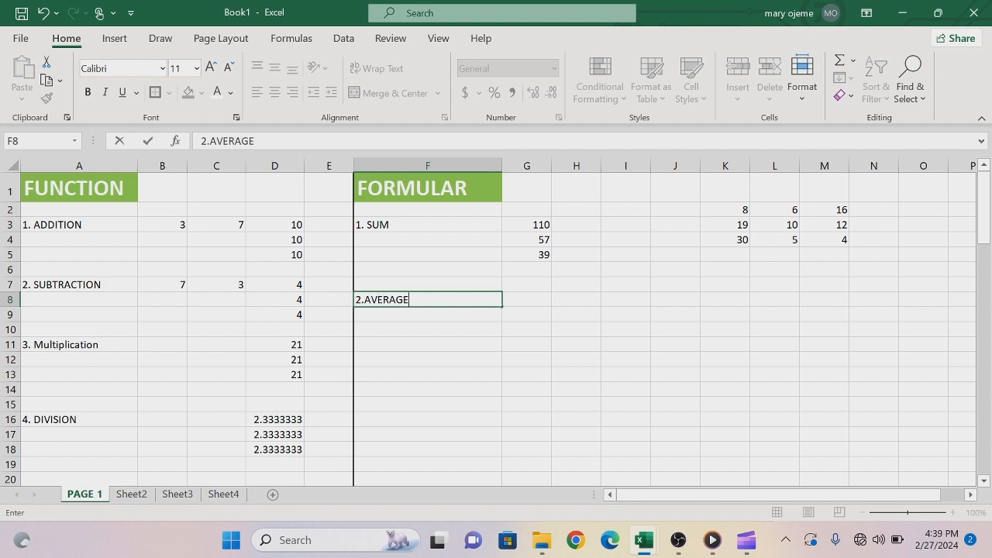
click(525, 301)
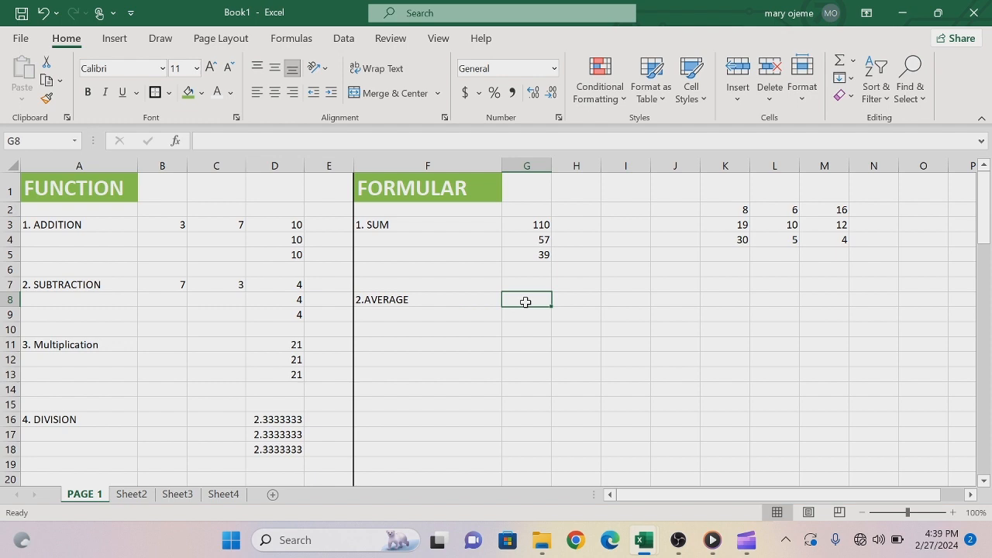
text(=AV)
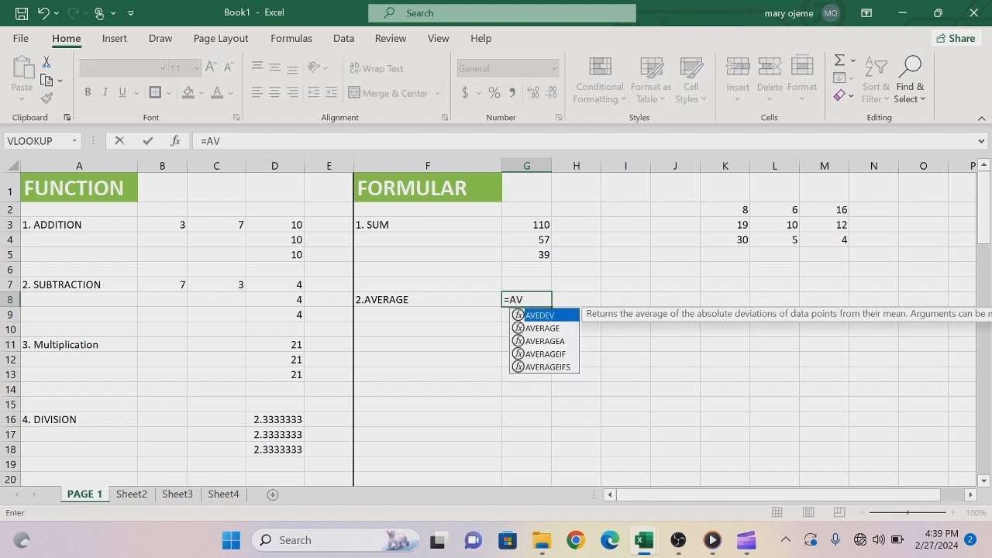
key(Down)
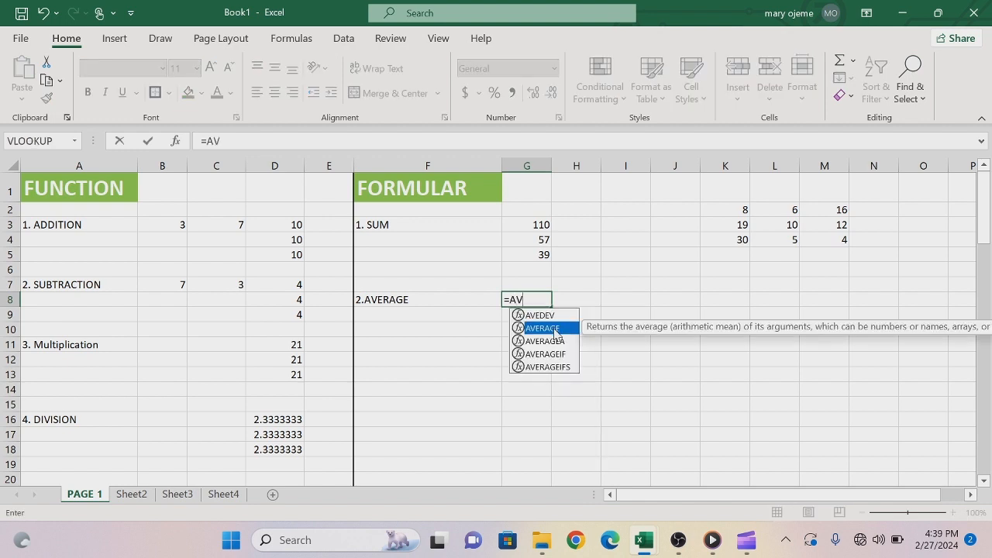
double_click(554, 330)
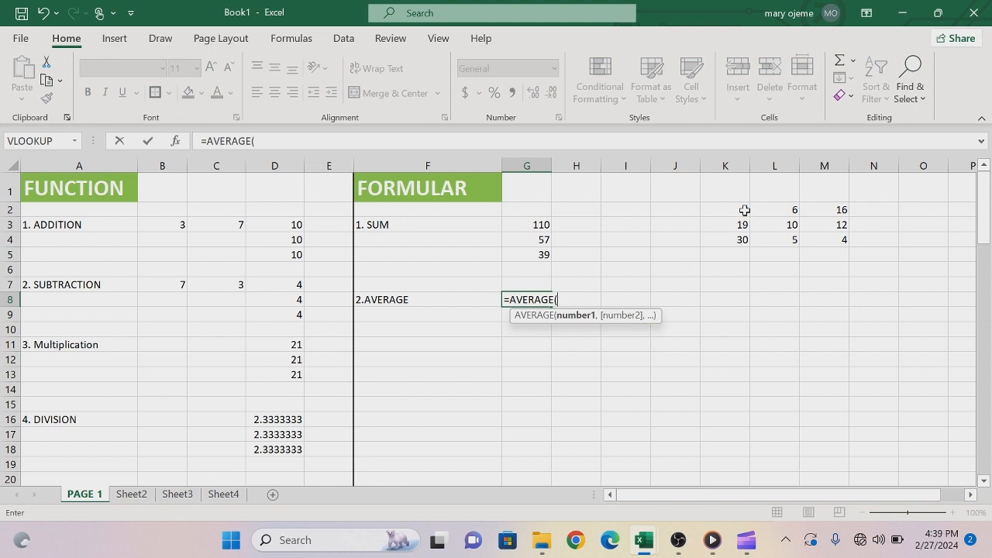
drag(746, 210, 810, 243)
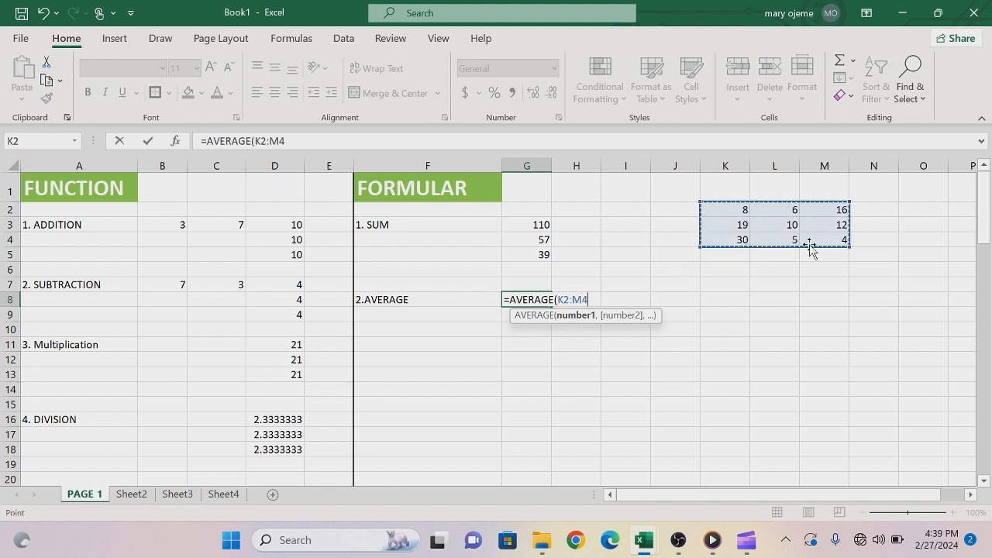
key(Return)
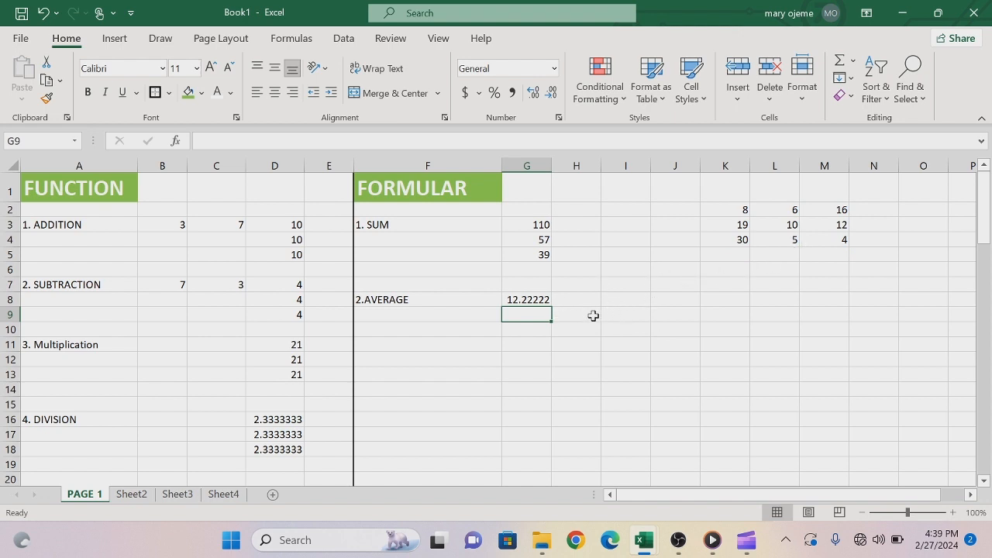
Add averages of K2:K4 in G9 (19) and K4:M4 in G10 (13).
text(=AVE)
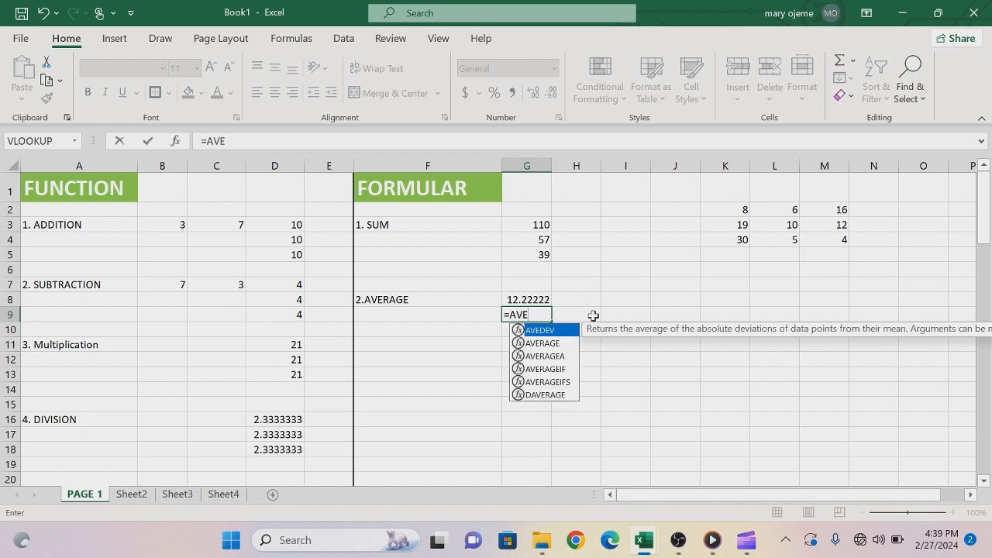
key(Down)
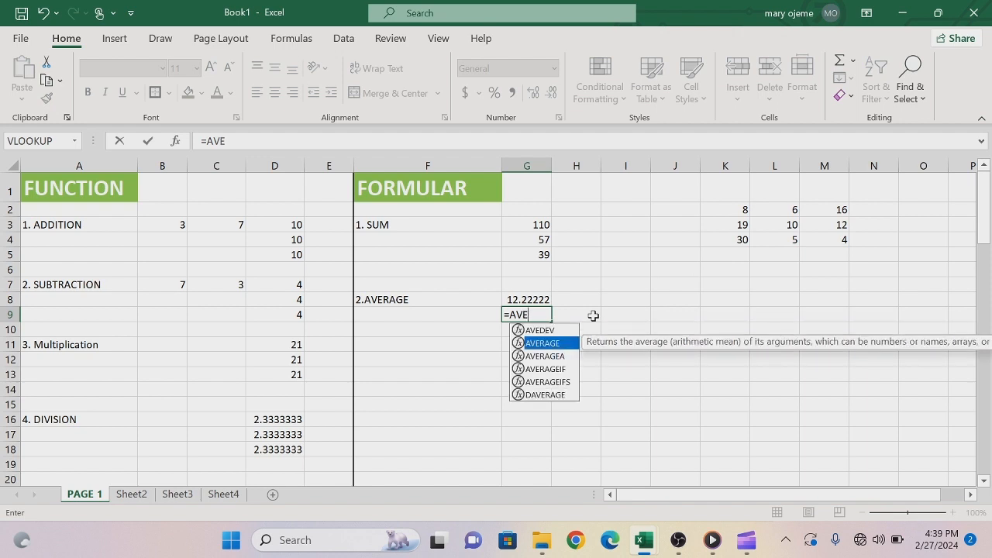
key(Tab)
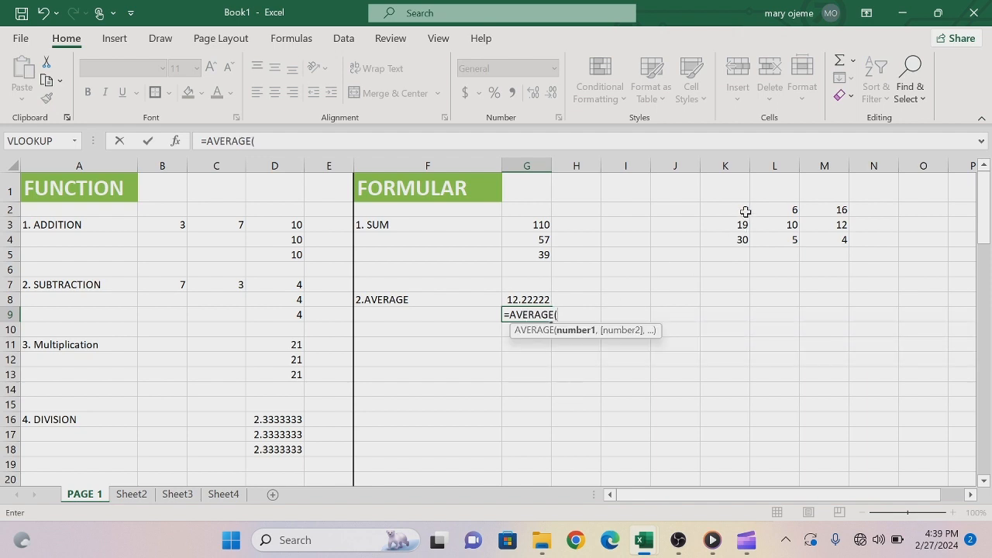
drag(743, 210, 742, 234)
key(Return)
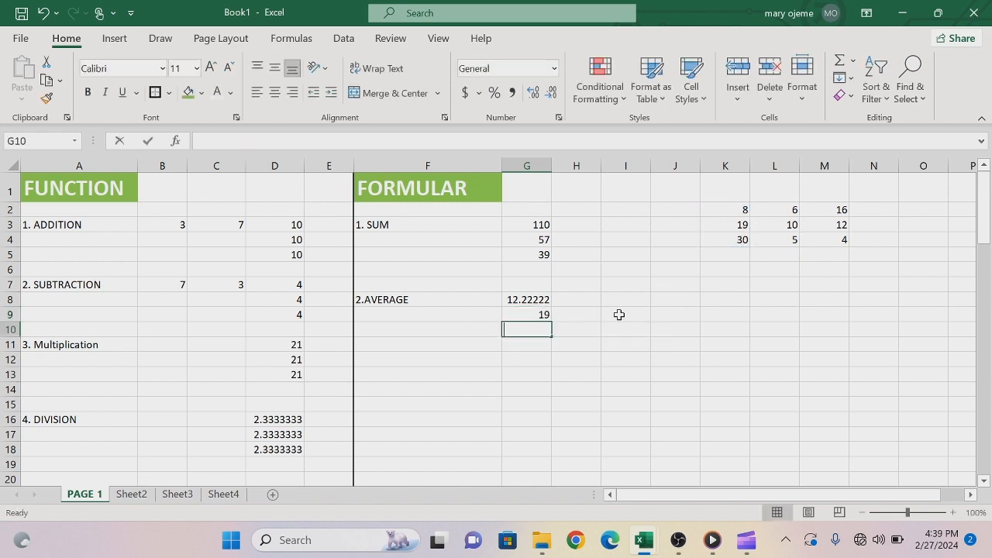
text(=AVE)
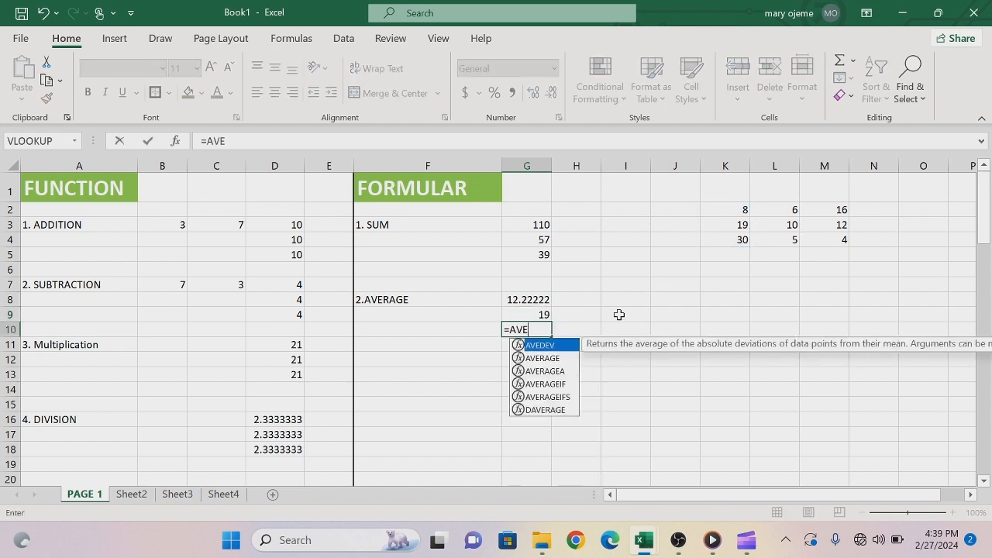
key(Down)
key(Escape)
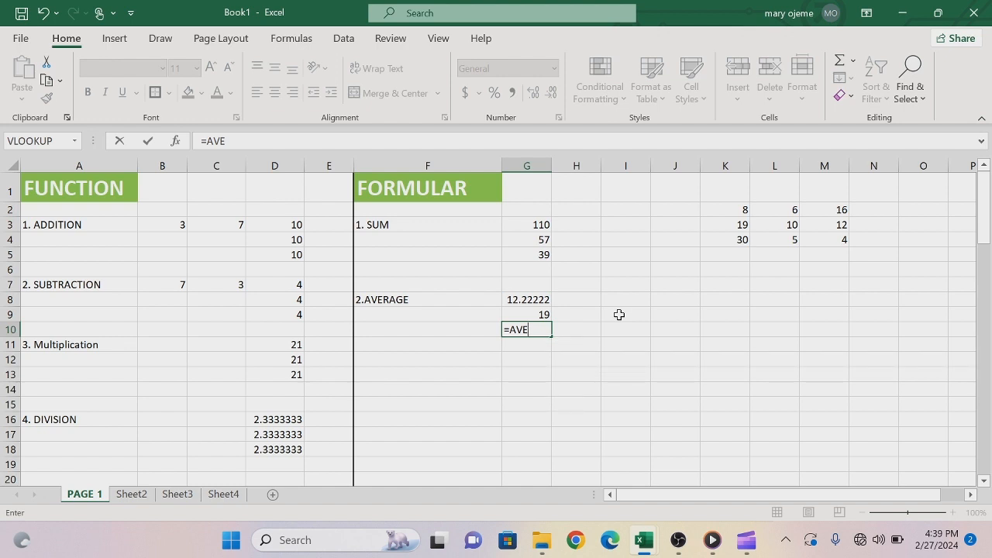
key(BackSpace)
key(Down)
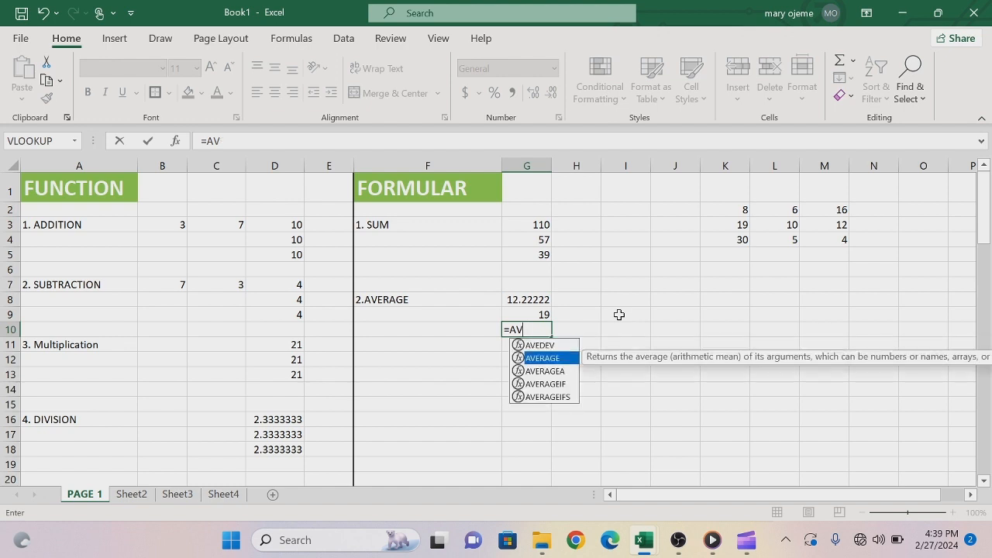
key(Tab)
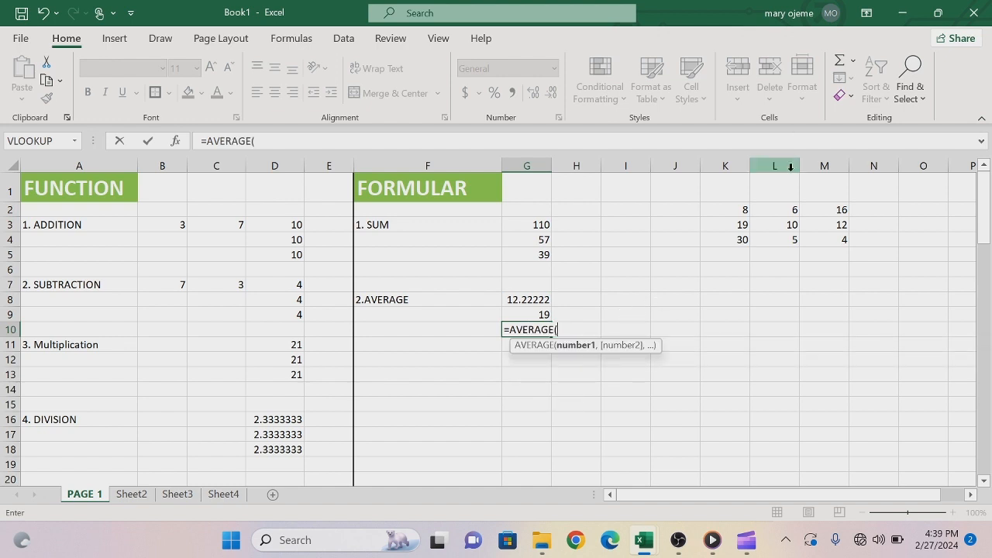
drag(744, 240, 809, 241)
key(Return)
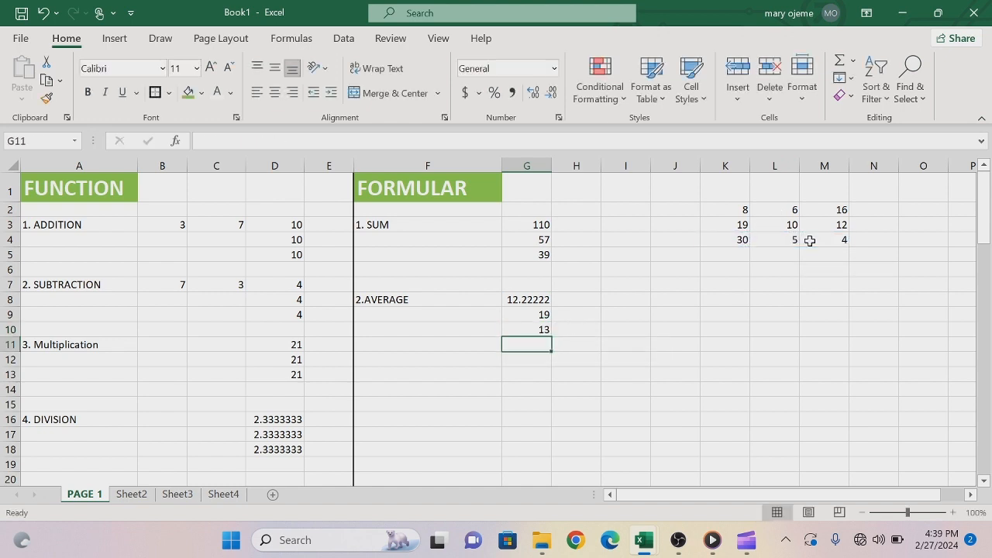
click(365, 363)
Label F12 as 3.ROUND and enter =ROUND(G8,1) in G12, giving 12.2.
text(3)
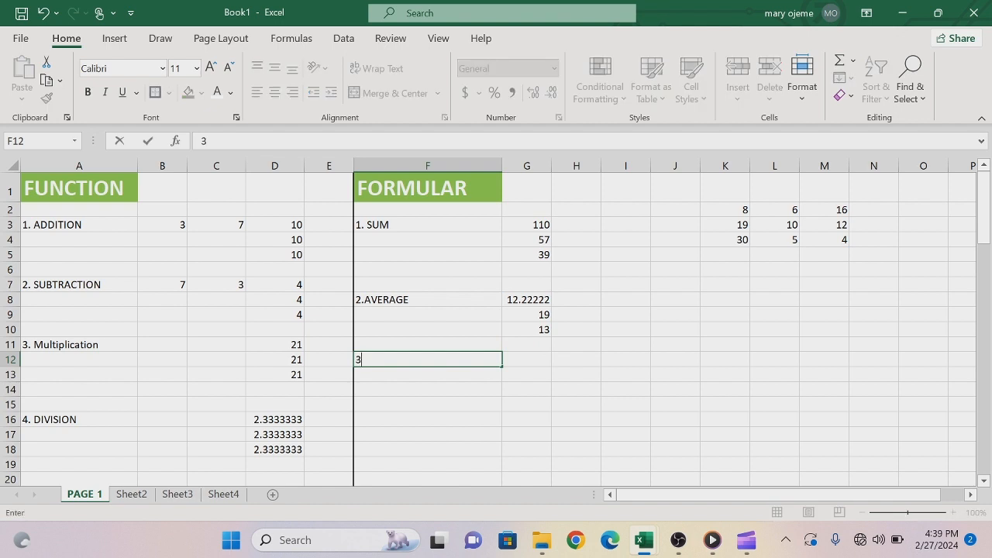
text(.)
text(ROun)
key(BackSpace)
key(BackSpace)
text(UND)
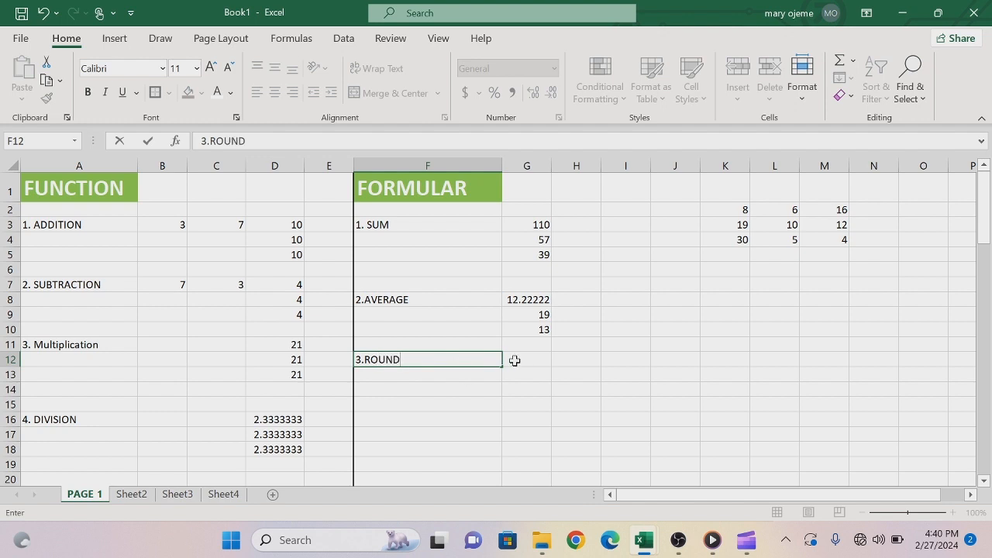
click(514, 361)
text(=)
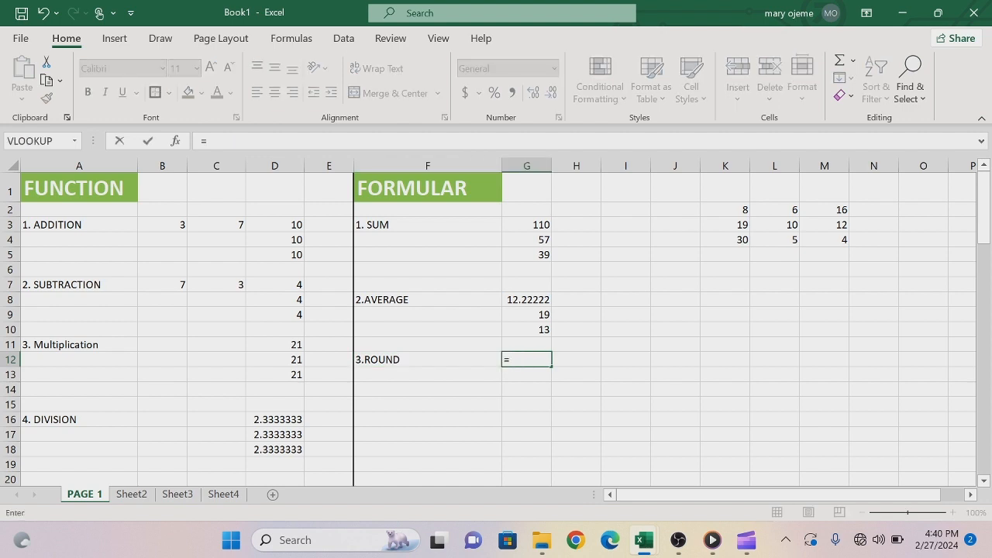
text(RO)
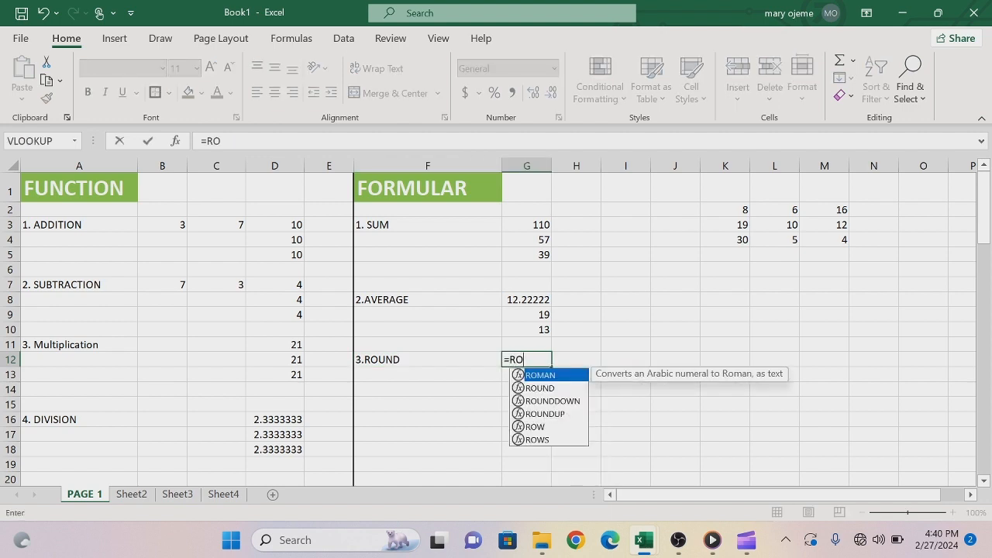
key(Down)
key(Tab)
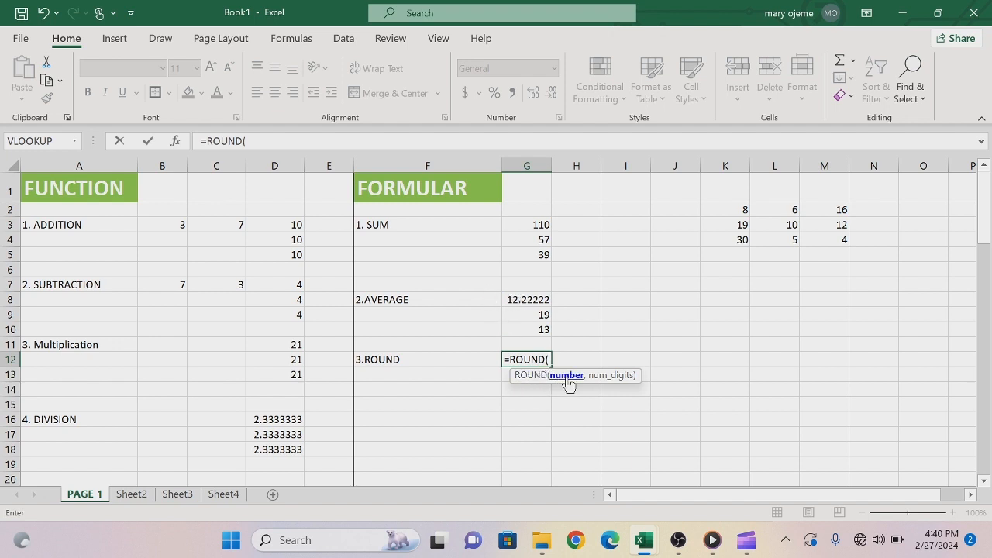
click(532, 299)
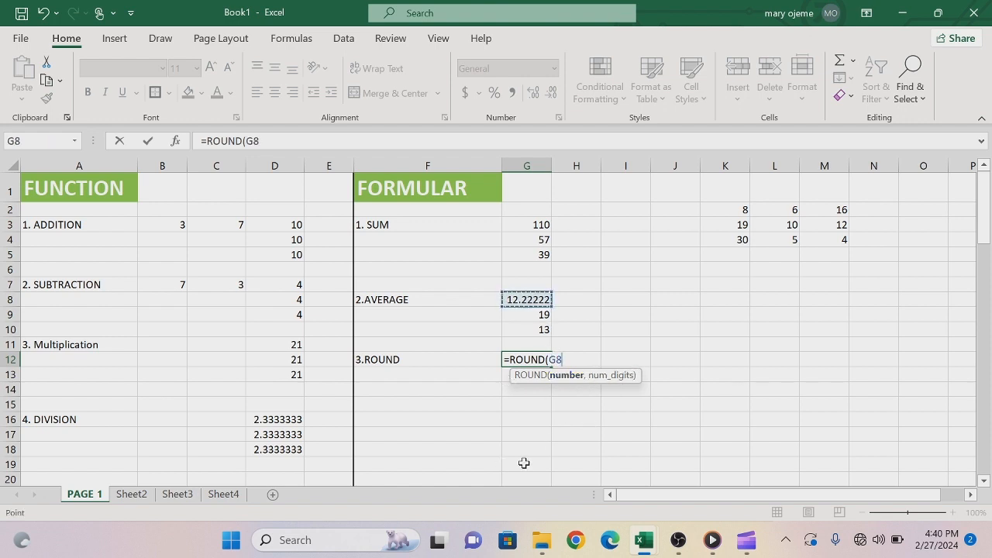
text(,)
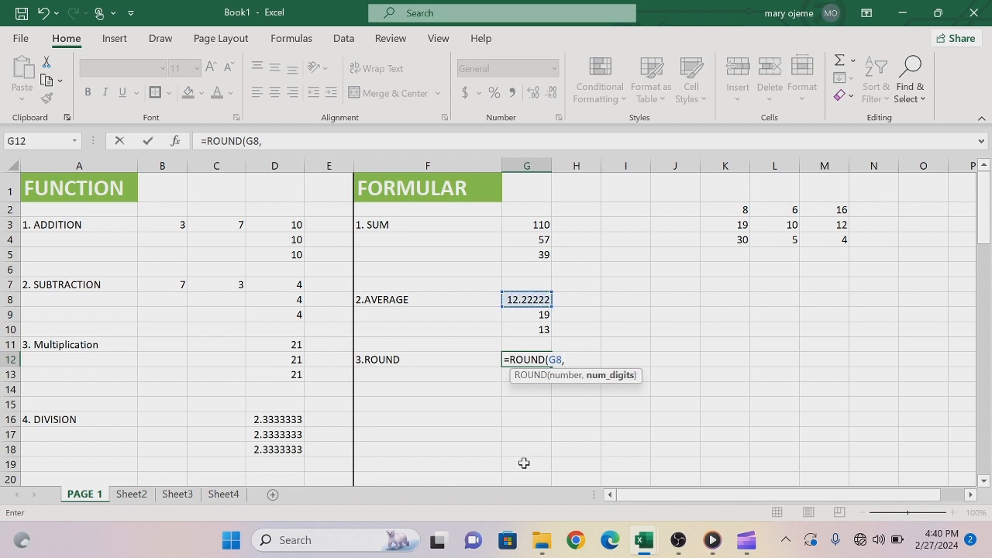
text(1)
key(Return)
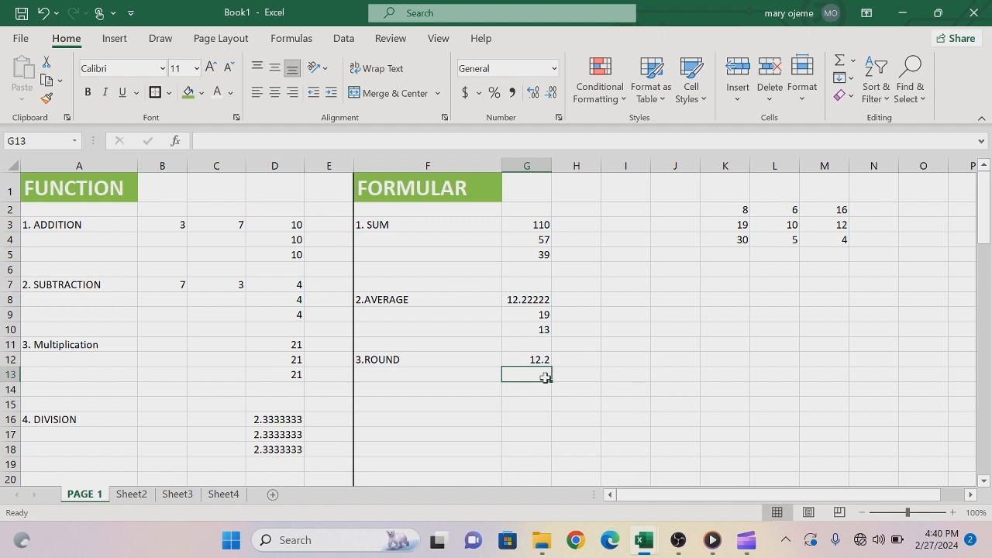
Round G8 to two and zero decimals in G13 and G14, giving 12.22 and 12.
text(=)
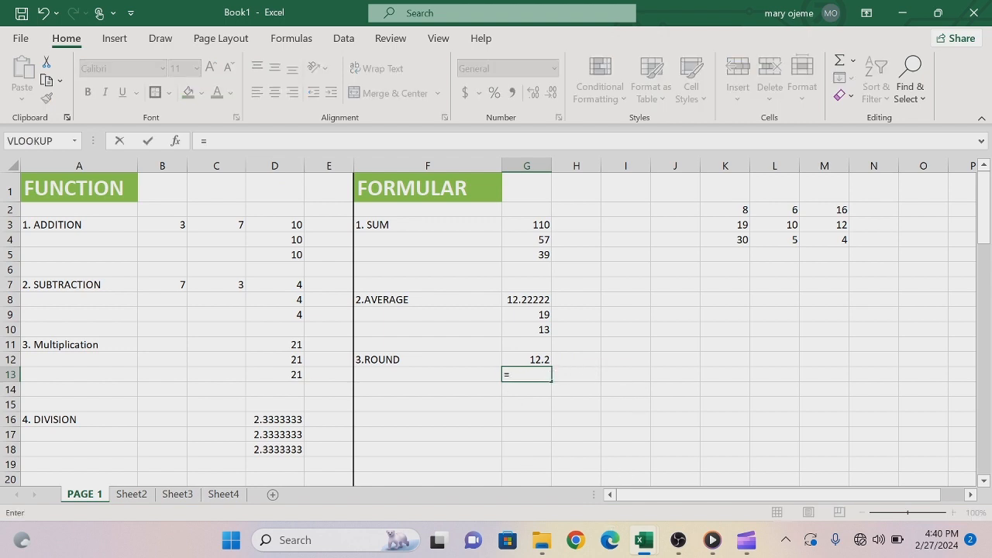
text(ROU)
key(Tab)
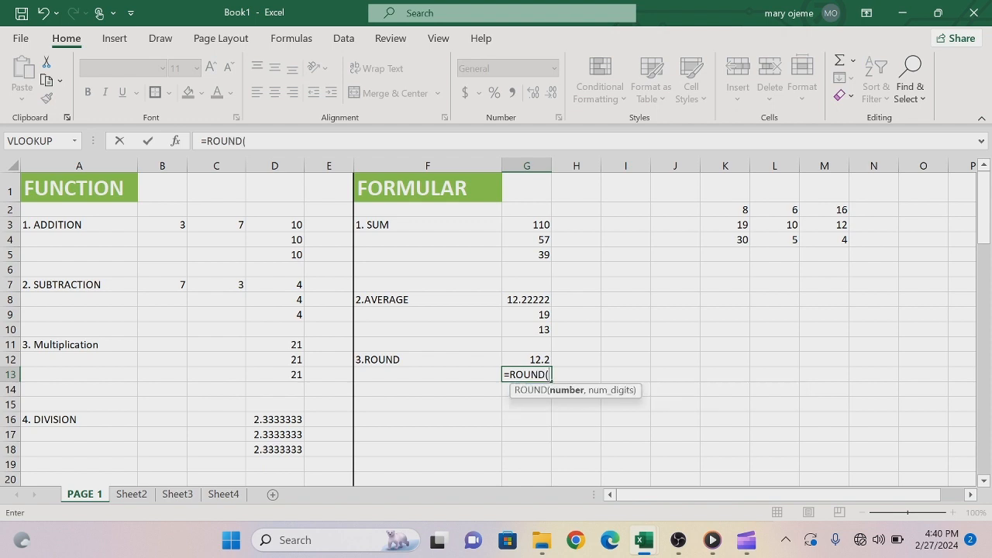
click(522, 298)
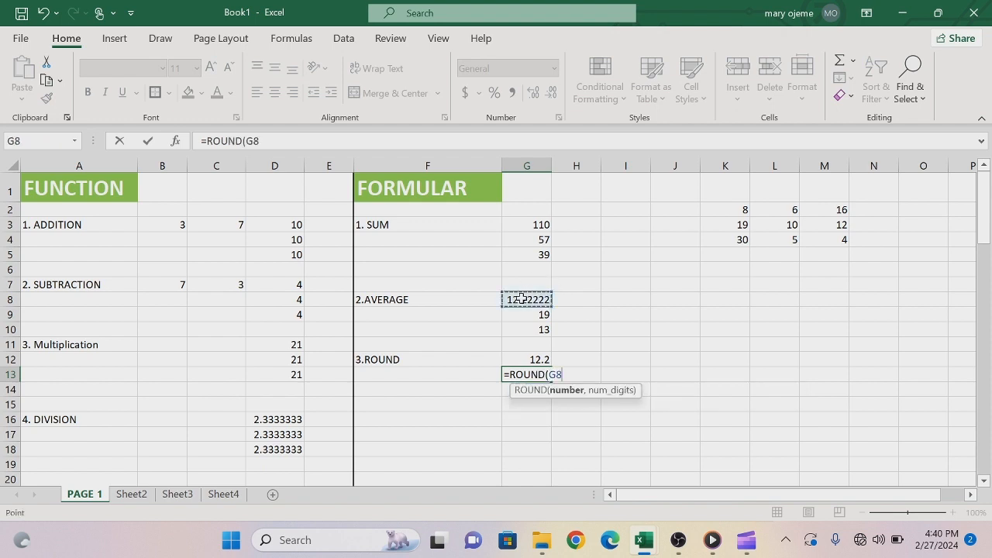
text(,)
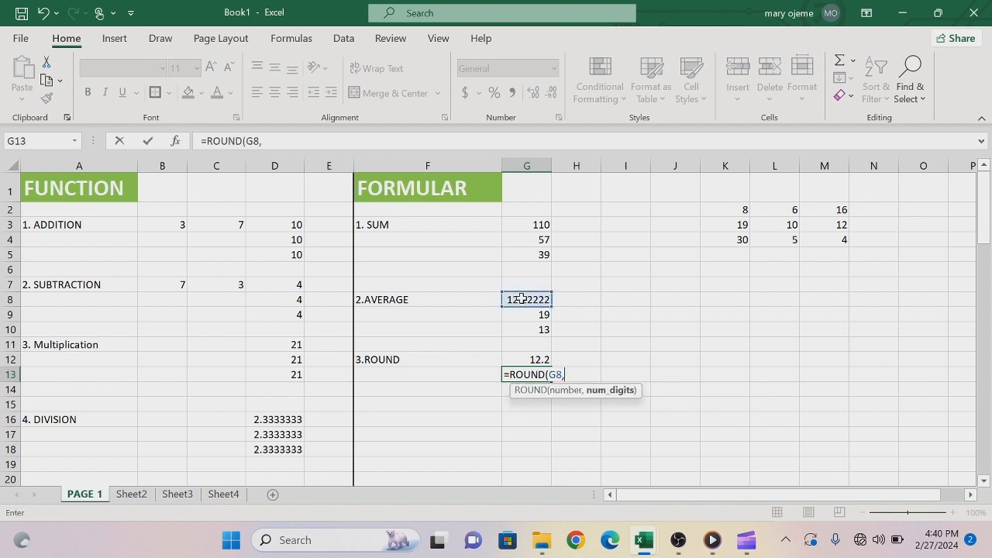
text(2)
key(Return)
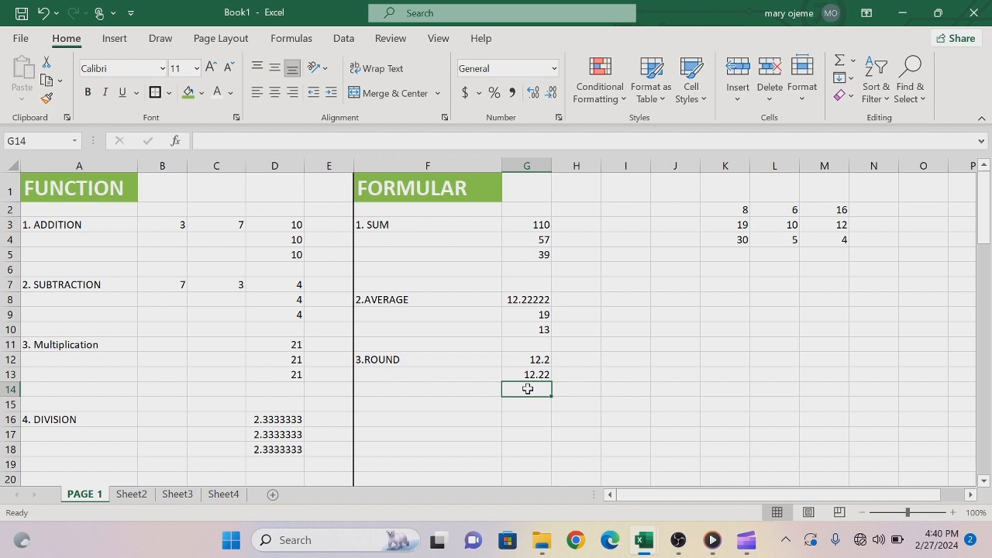
text(=ROU)
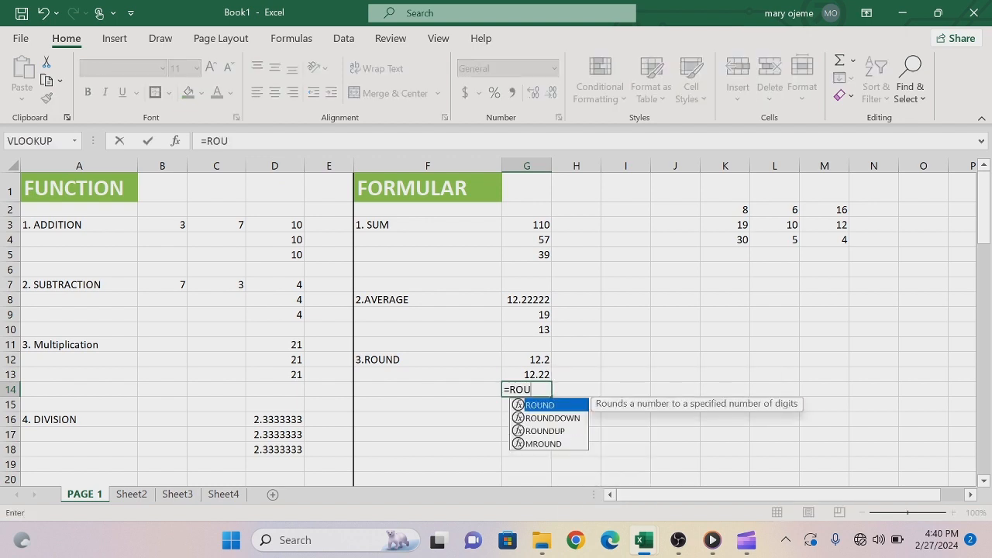
key(Tab)
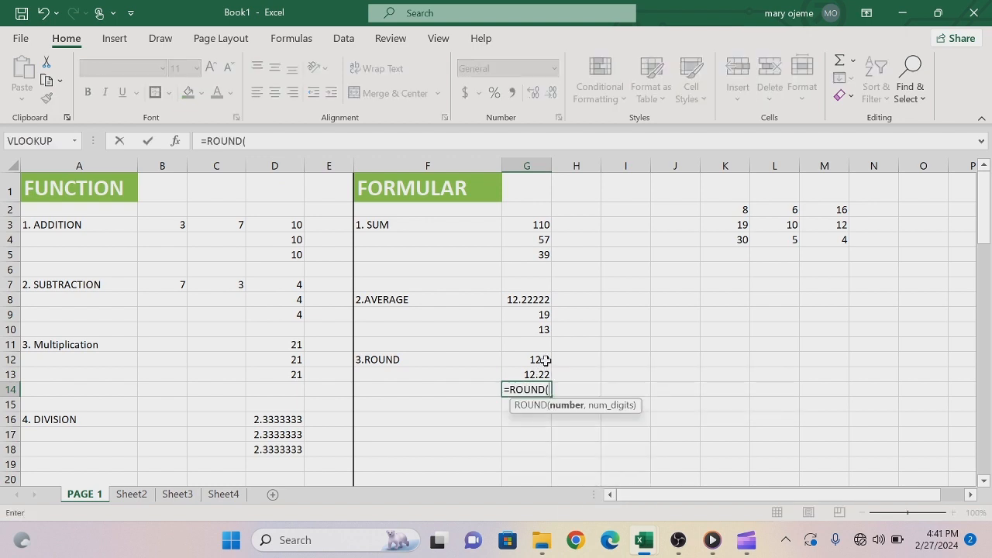
click(530, 302)
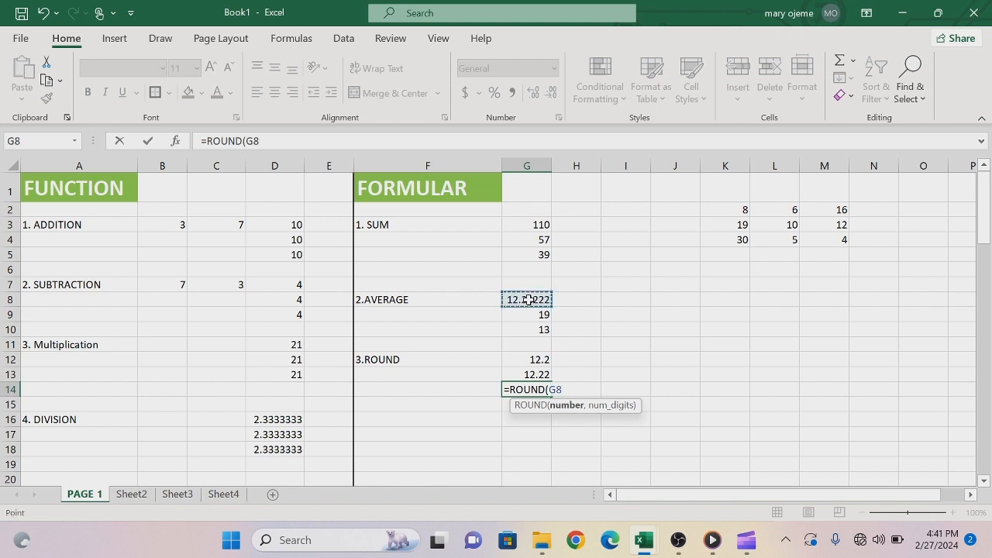
text(,)
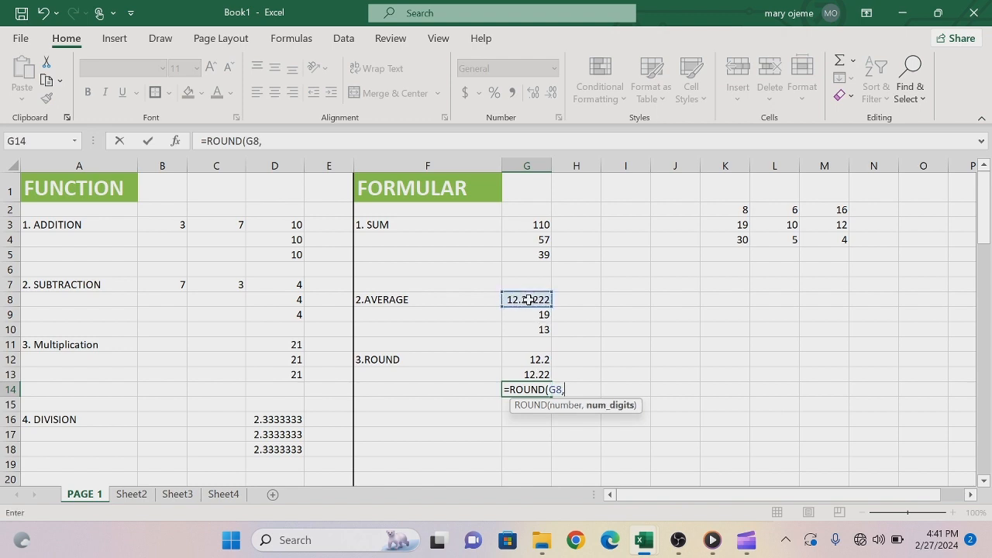
text(0)
key(Return)
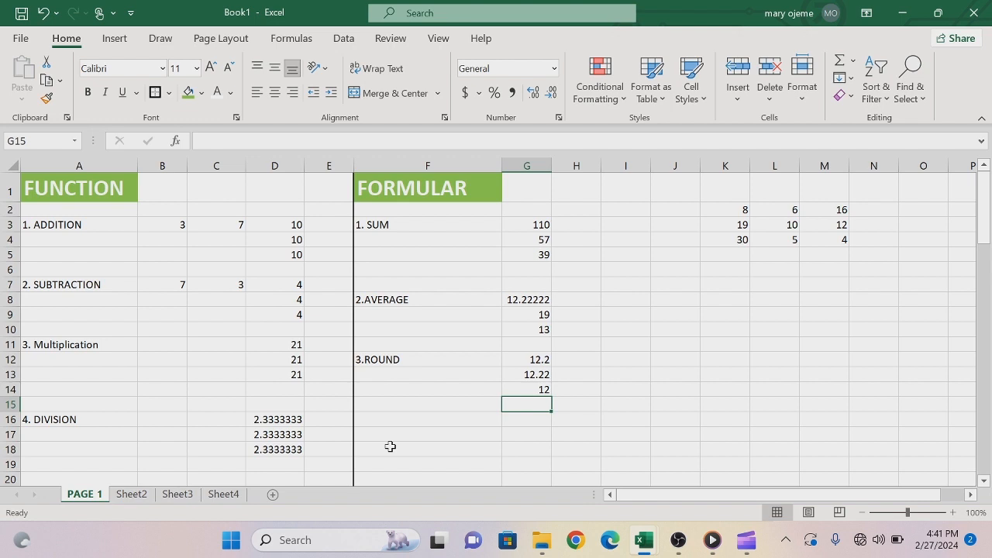
Add a 4. MAX label with =MAX(K2:M4) beside it, giving 30.
click(356, 423)
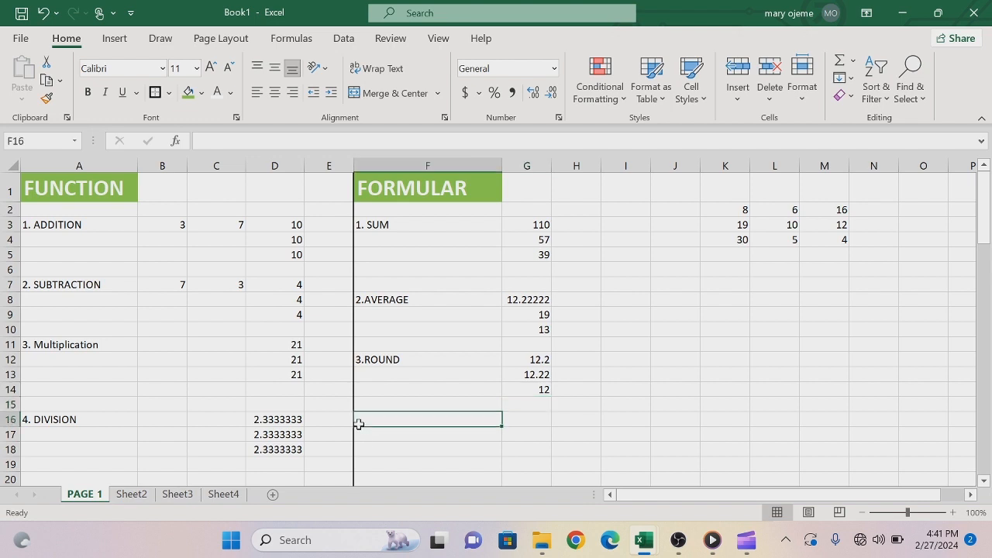
text(4)
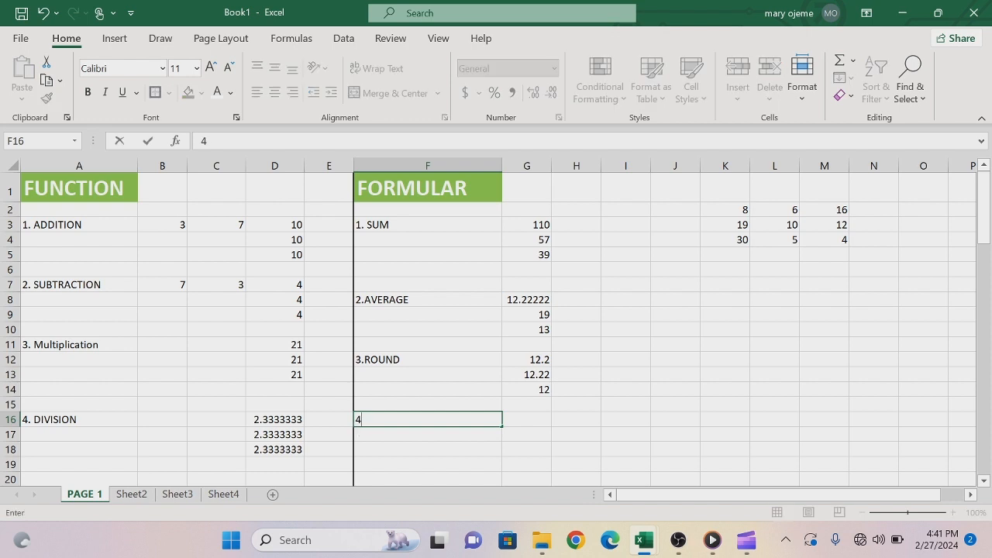
text(. MAX)
click(520, 418)
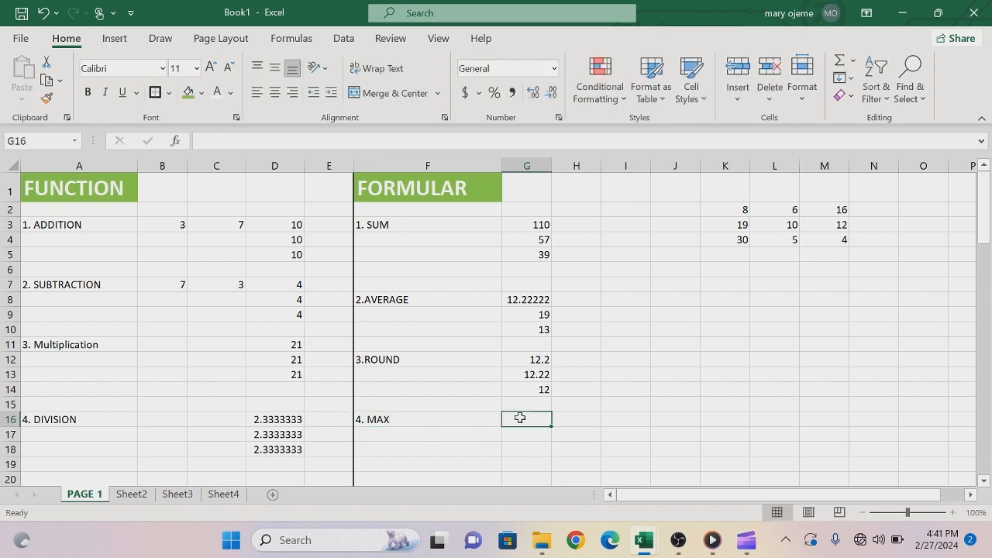
text(=MAX)
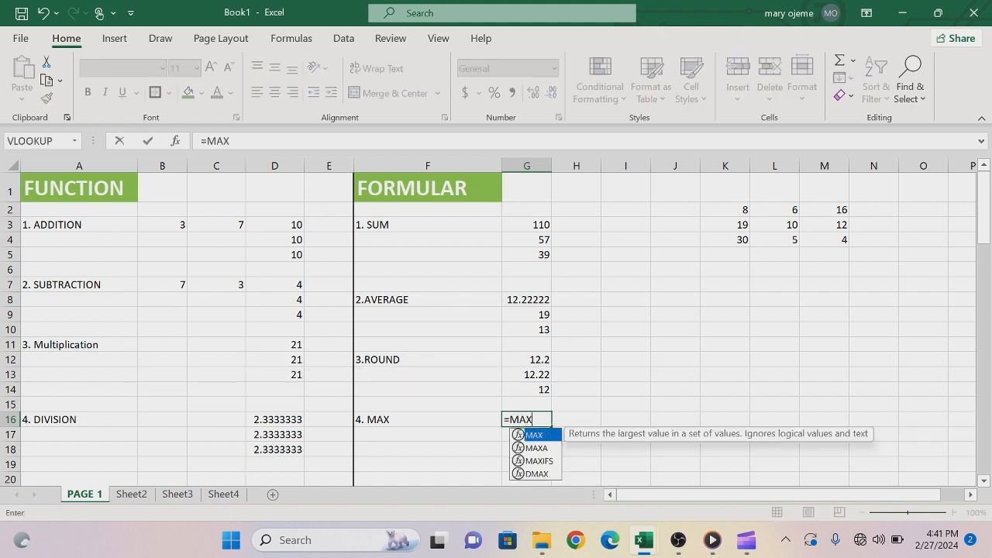
text(()
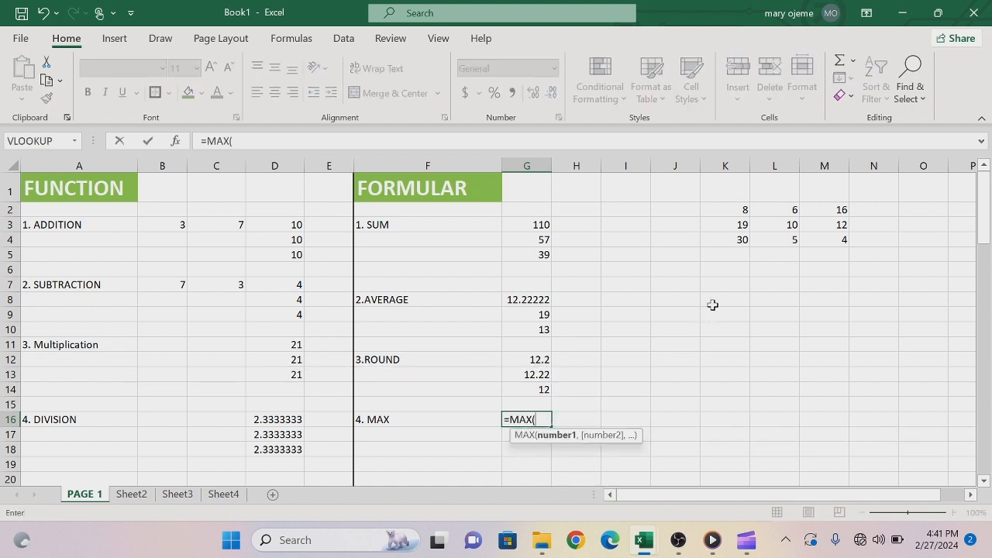
click(735, 210)
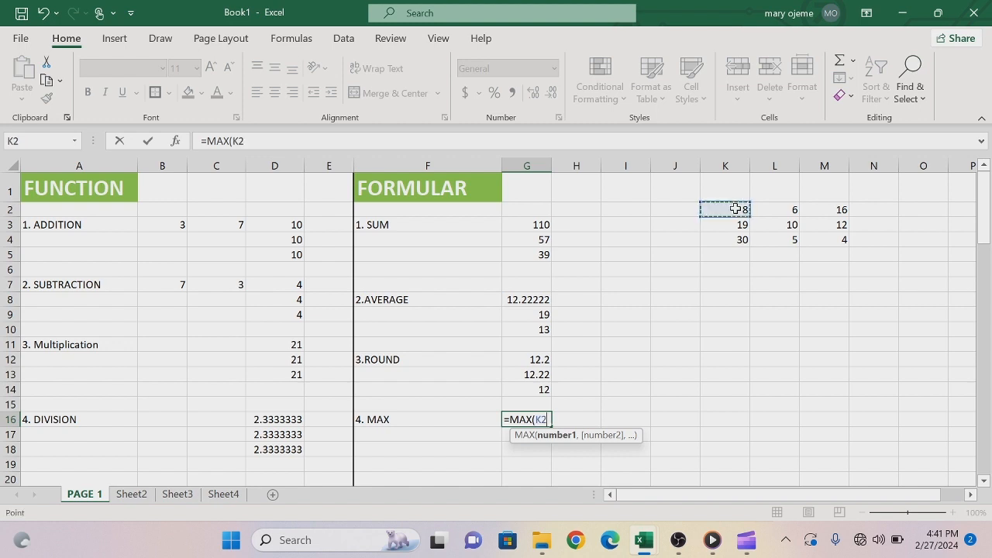
drag(735, 209, 810, 239)
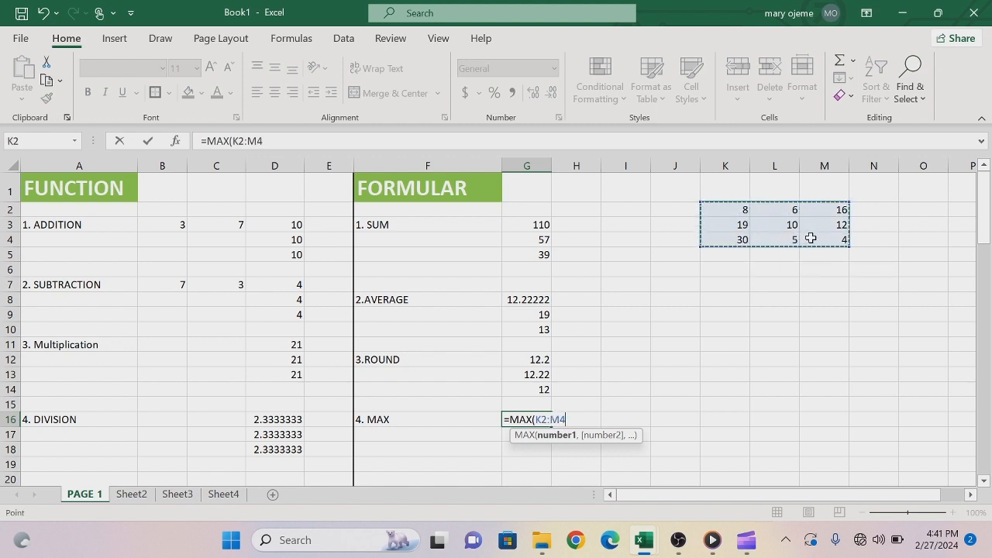
key(Return)
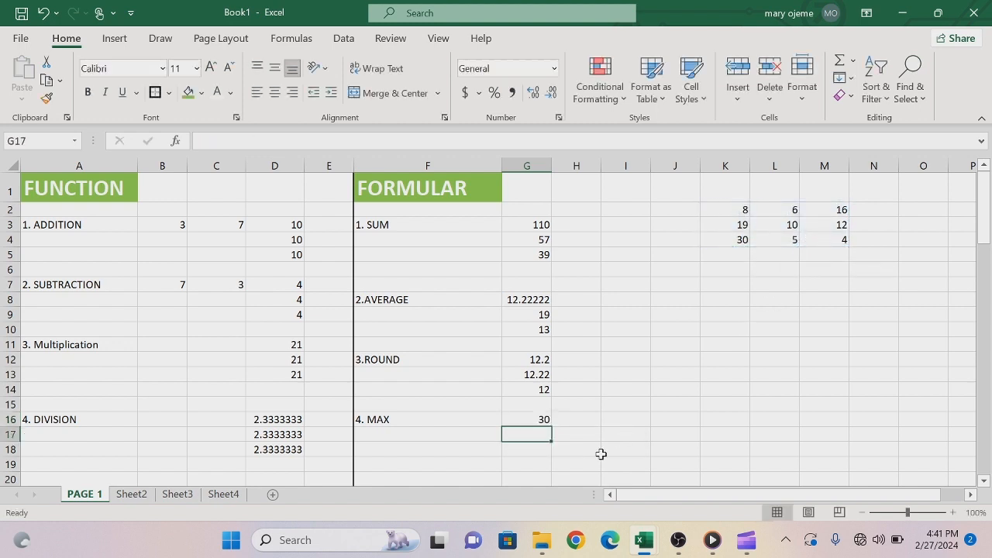
Add a 5.MIN label with =MIN(K2:M4) beside it, giving 4.
click(368, 450)
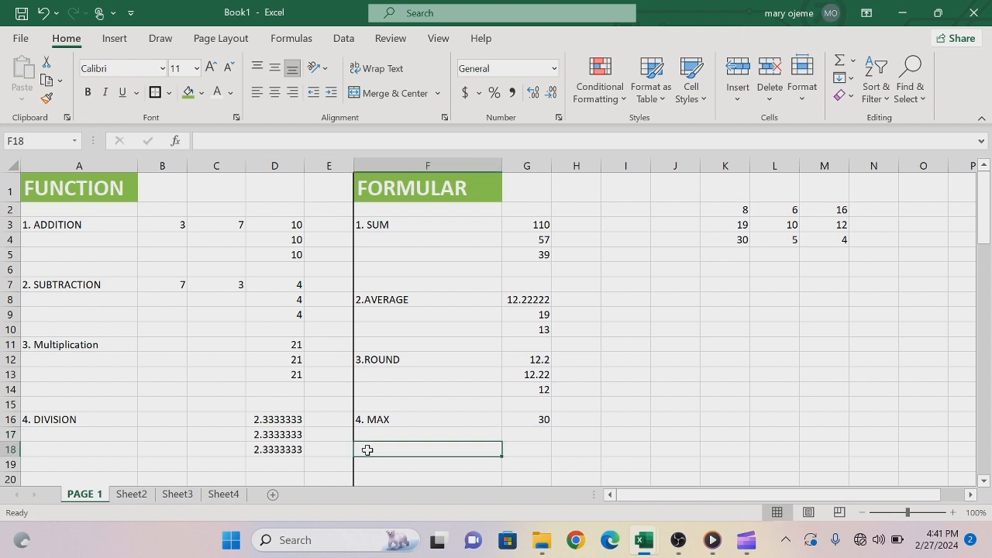
text(5.)
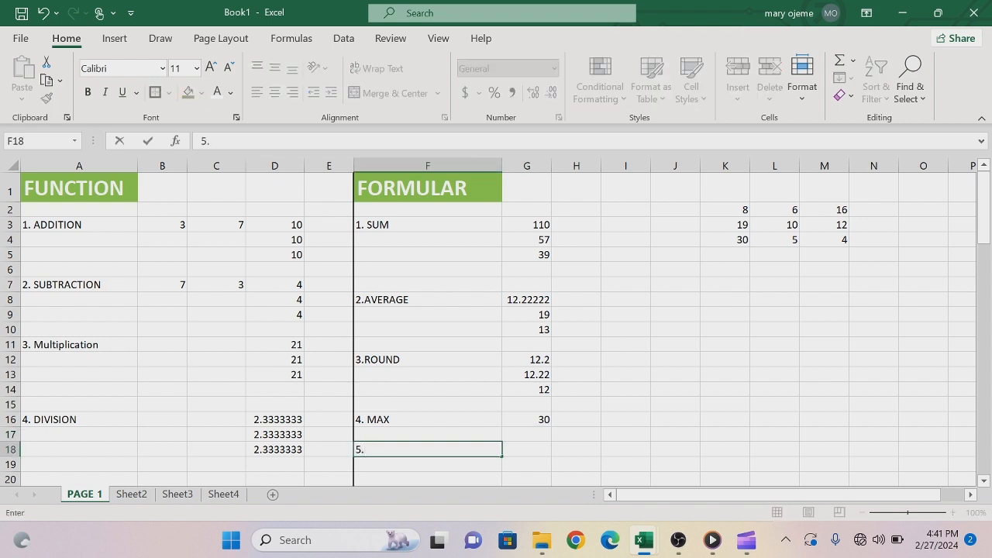
text(MIN)
click(514, 451)
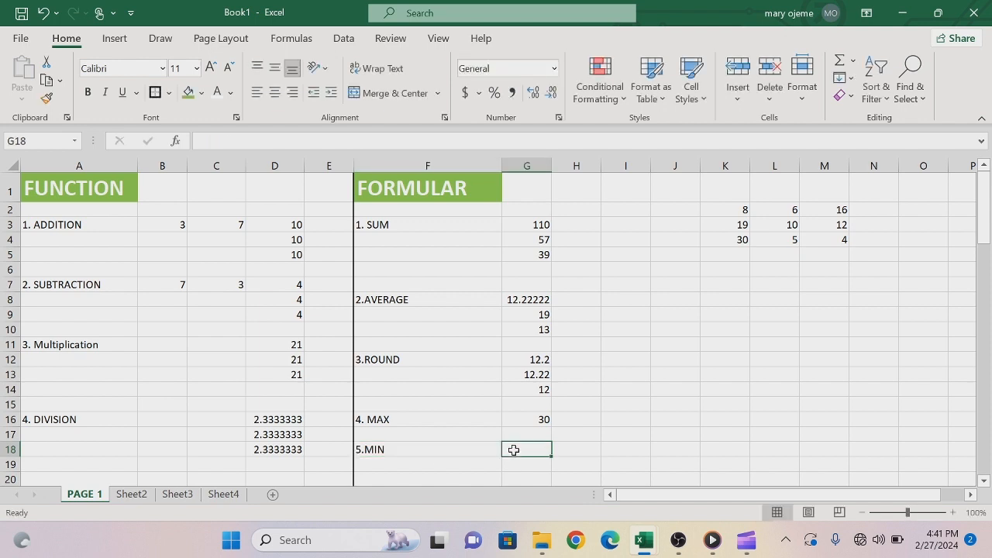
text(=MIN)
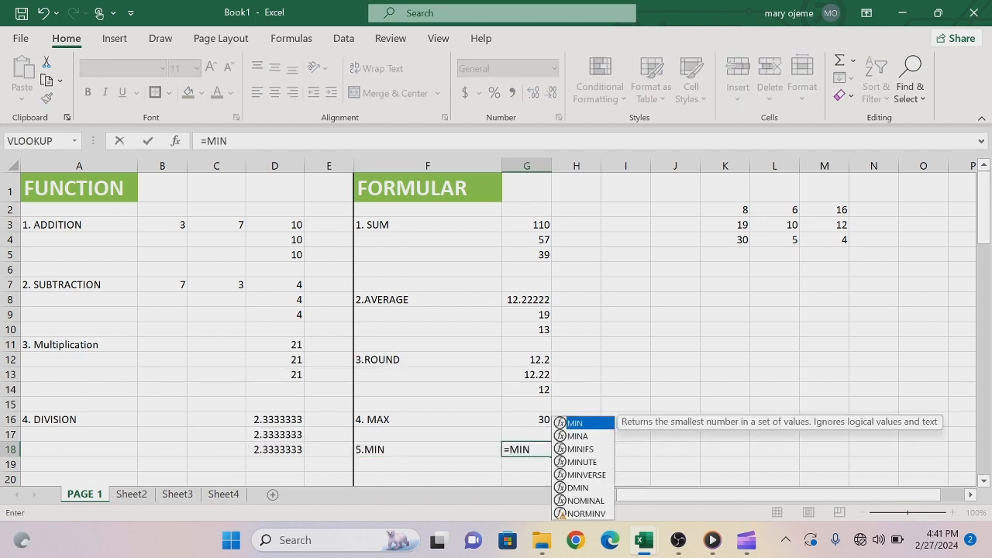
text(()
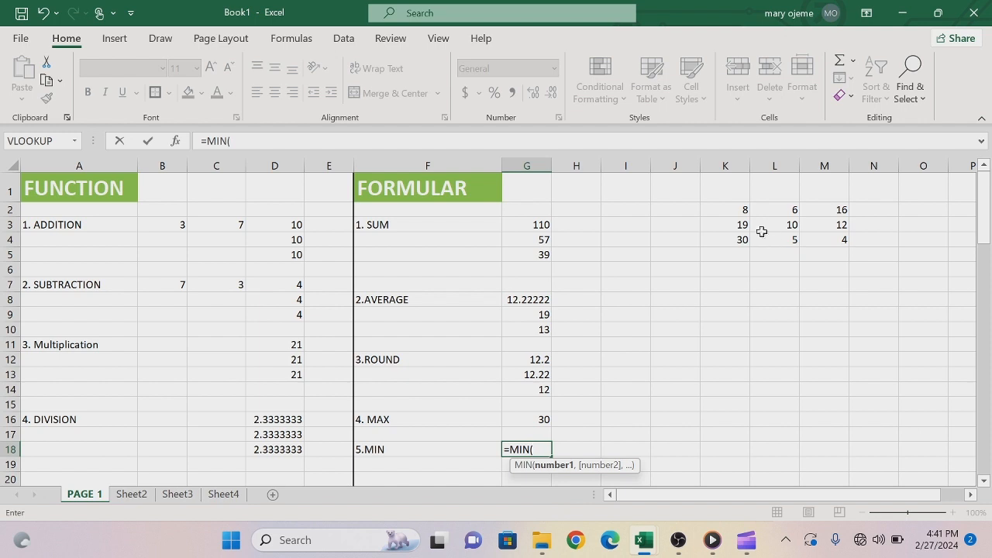
drag(740, 210, 803, 238)
key(Return)
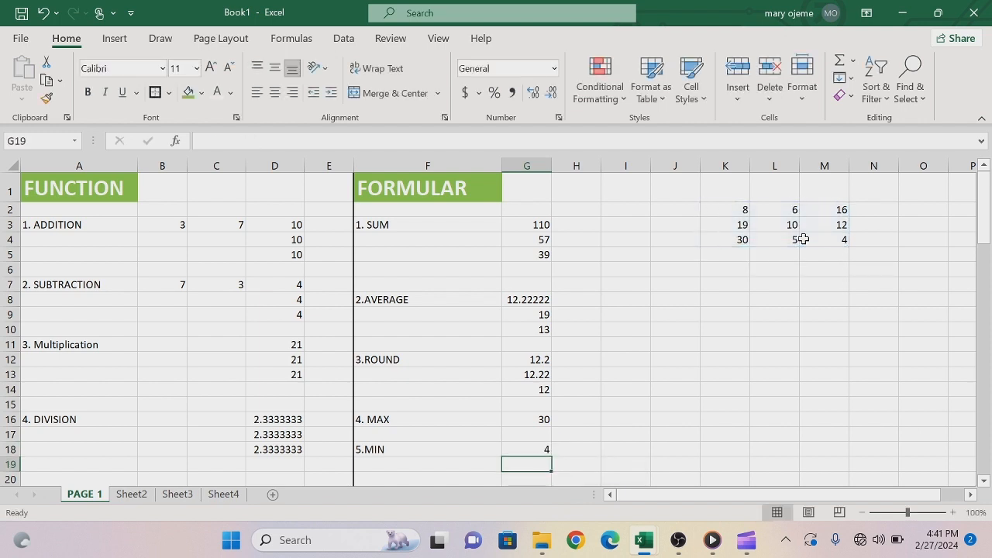
Scroll down and enter the First Name header in F22.
scroll(986, 253, down, 1)
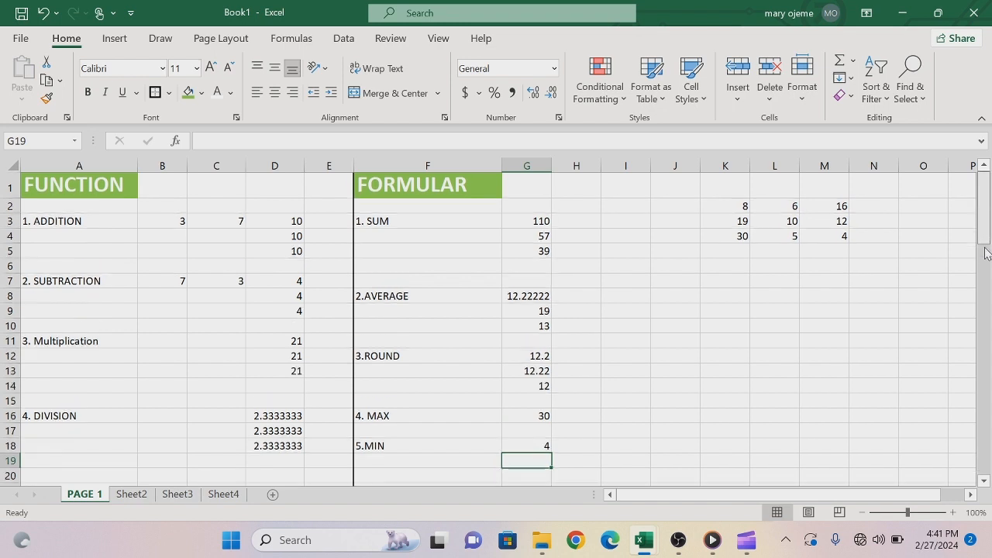
drag(986, 252, 986, 276)
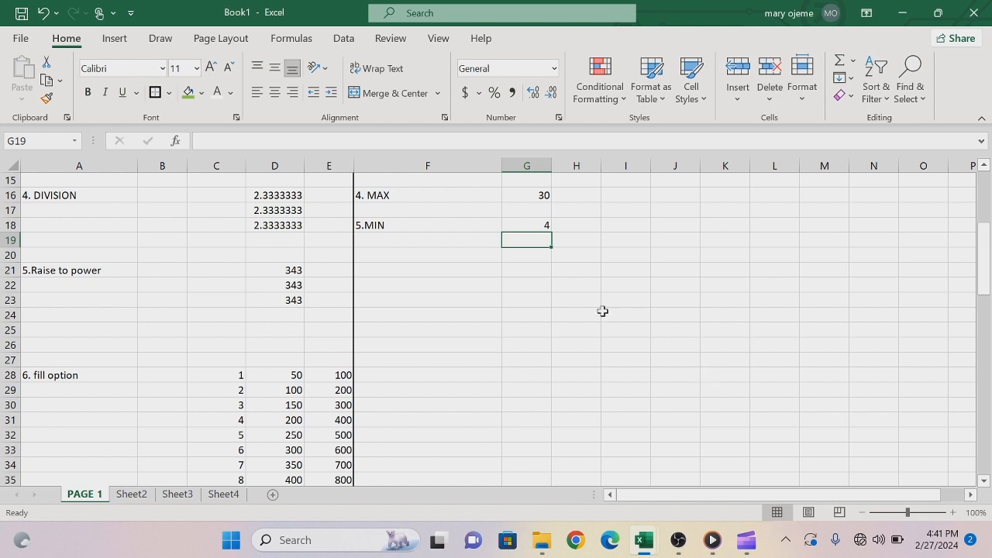
click(370, 281)
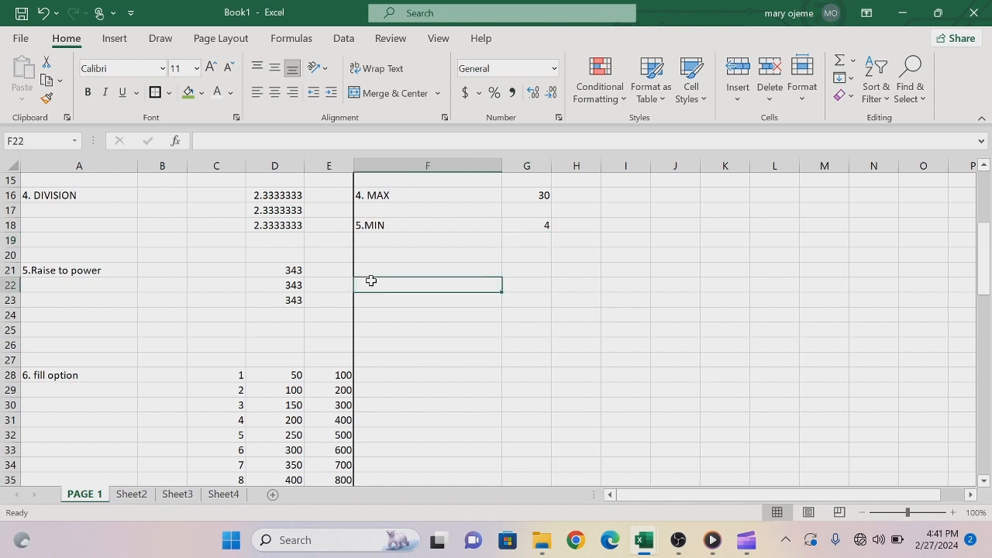
text(Fi)
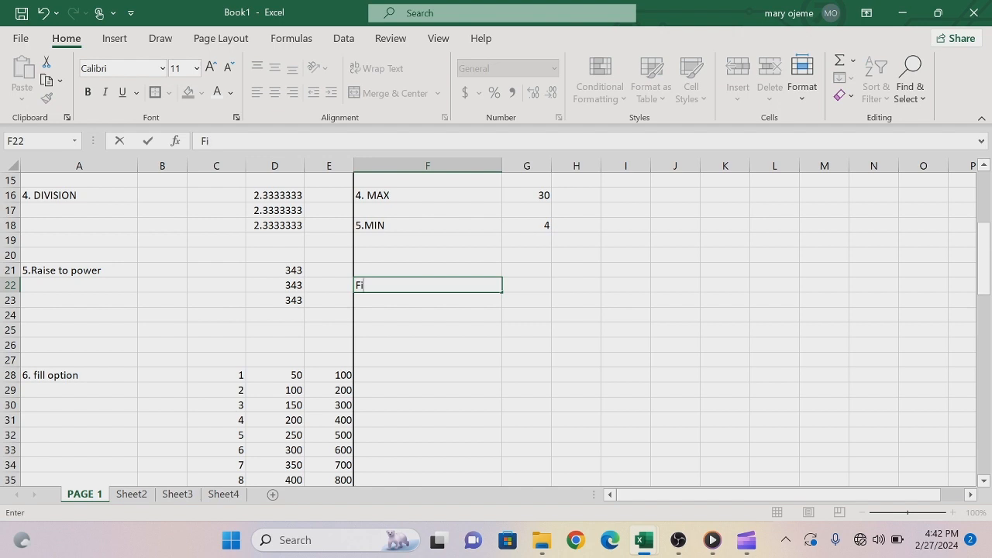
text(rst Name)
click(371, 283)
key(Tab)
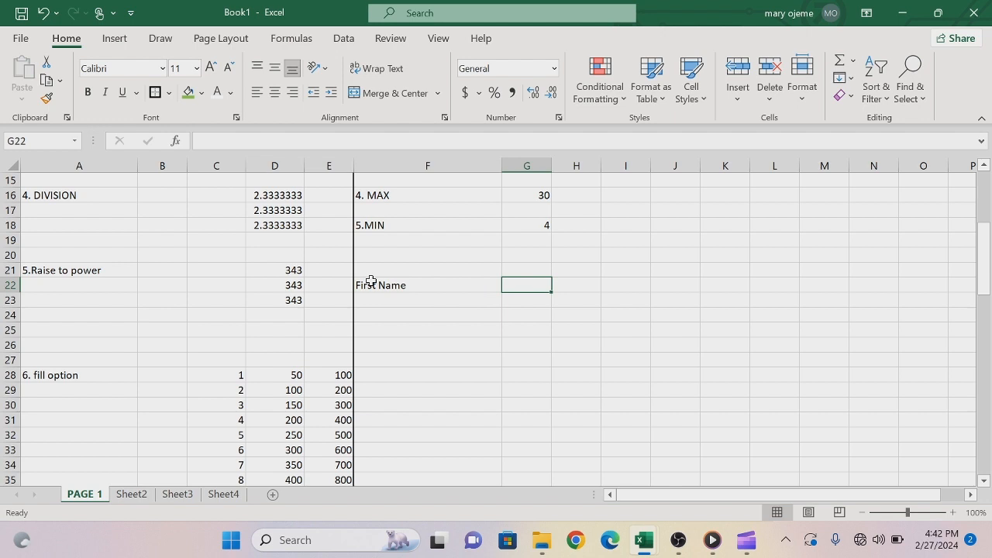
Add the headers Last Name, Maths, English and Biology across G22:J22.
text(L)
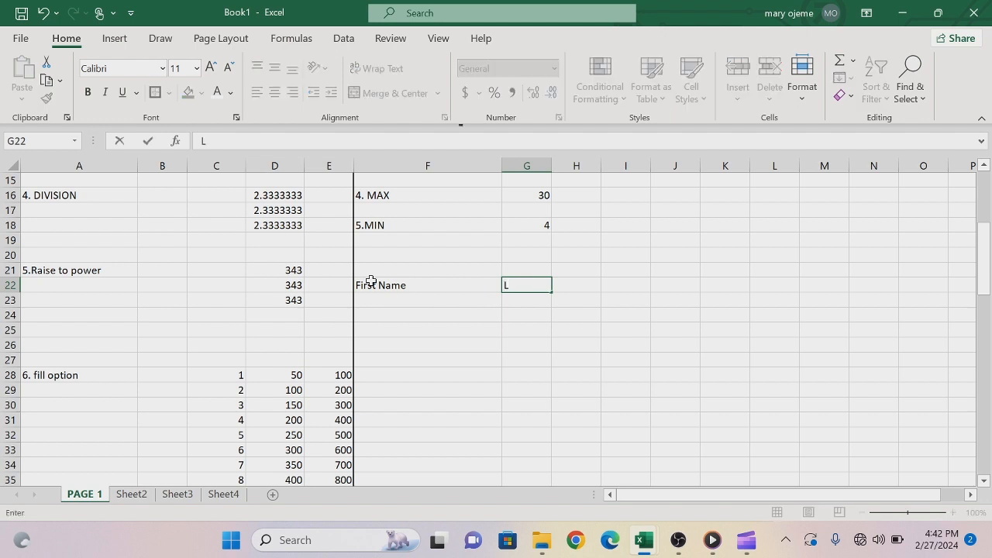
text(ast)
text( Nmae)
key(BackSpace)
key(BackSpace)
key(BackSpace)
text(ame)
key(Tab)
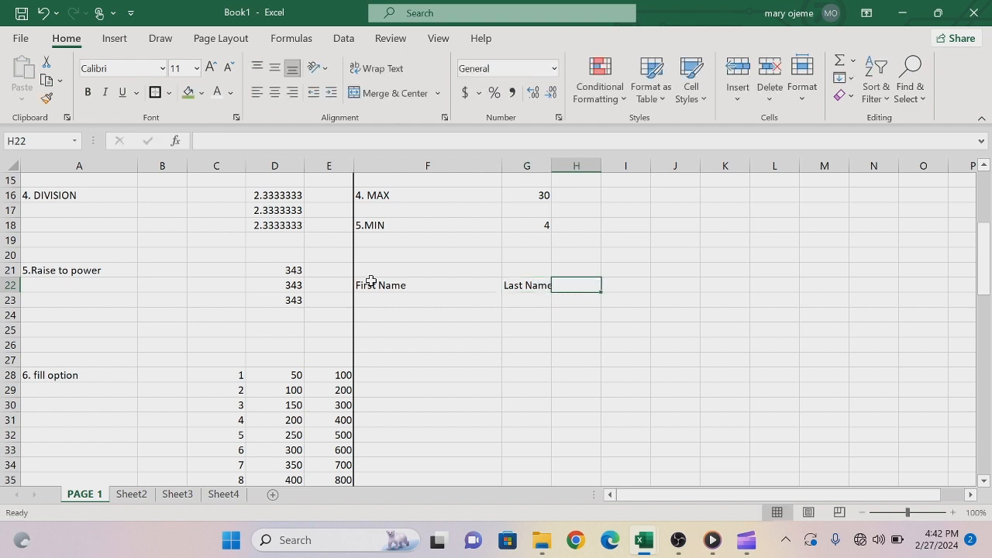
text(M)
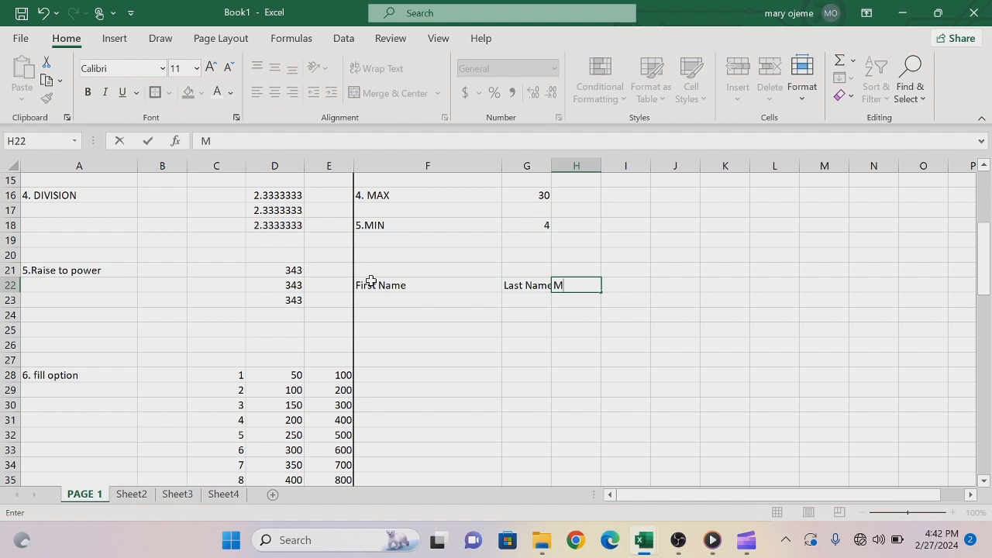
text(aths)
key(Tab)
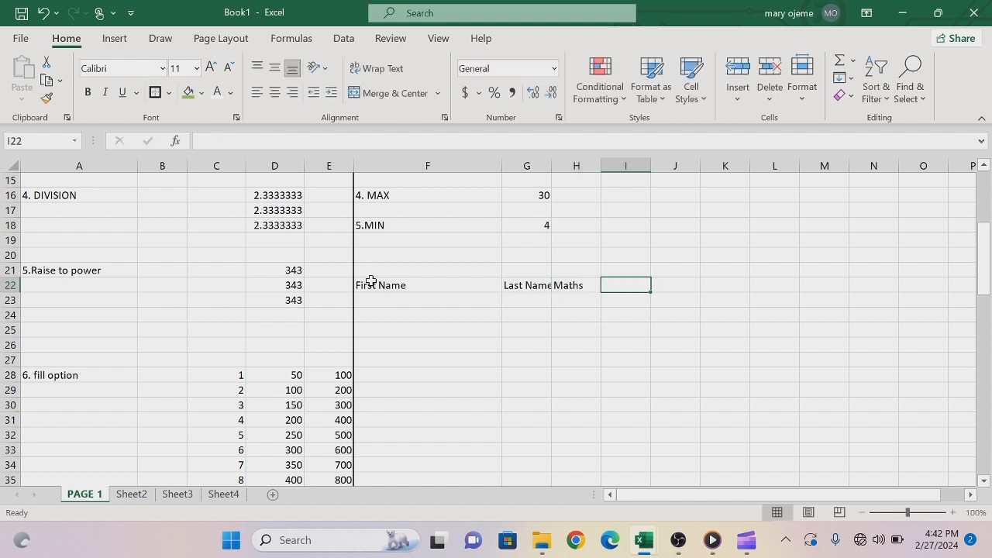
text(En)
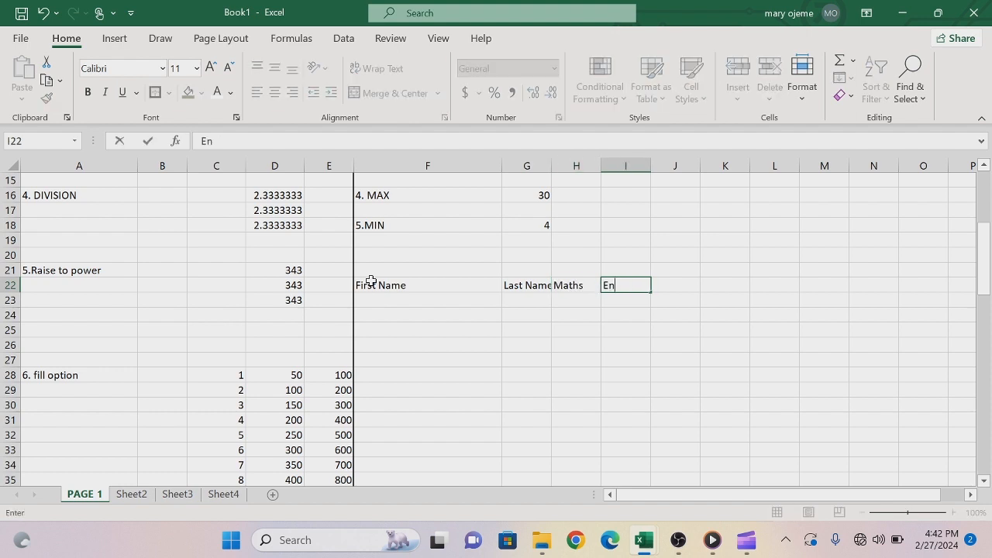
text(glish)
key(Tab)
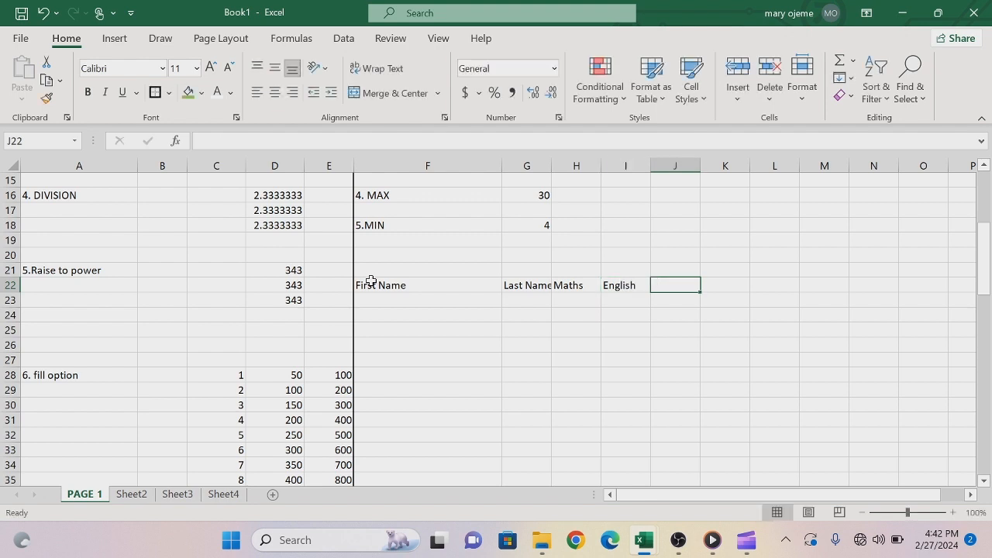
text(Biol)
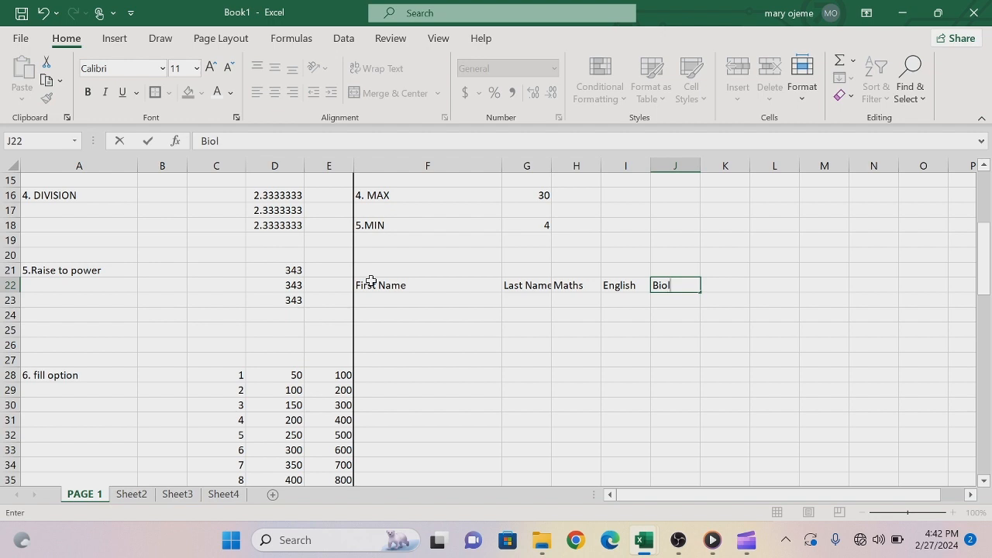
text(ogy)
Widen column G to fit Last Name and give the header row F22:J22 a yellow fill.
click(534, 285)
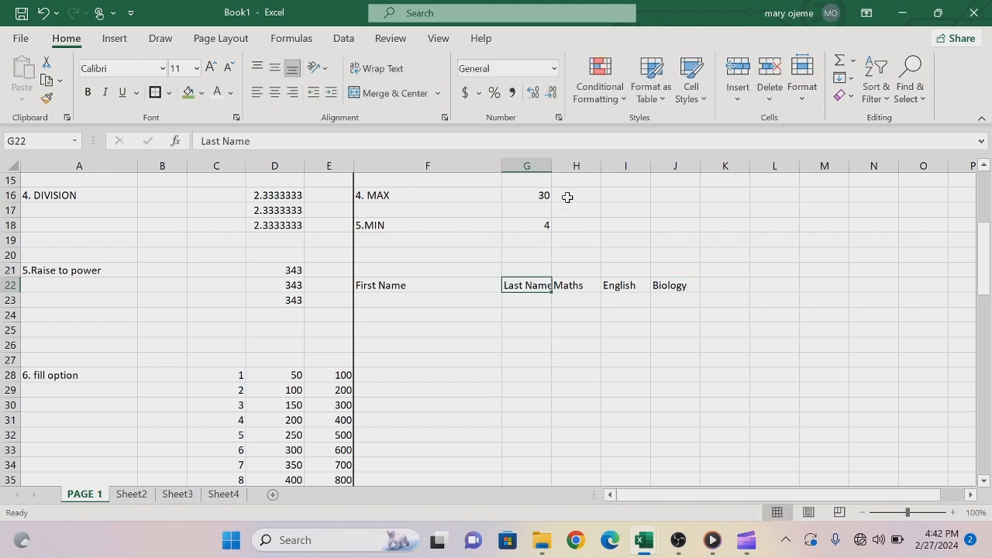
drag(551, 165, 565, 170)
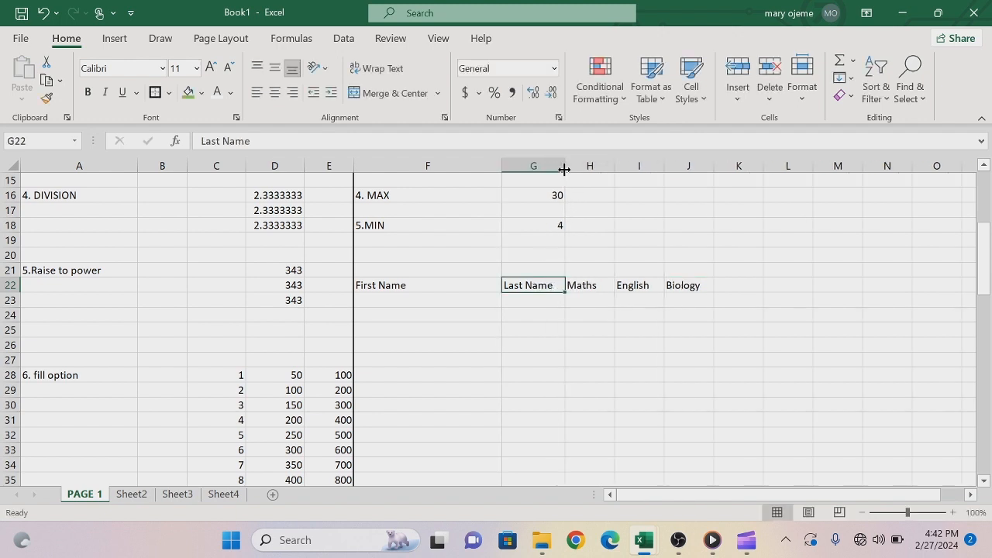
click(405, 286)
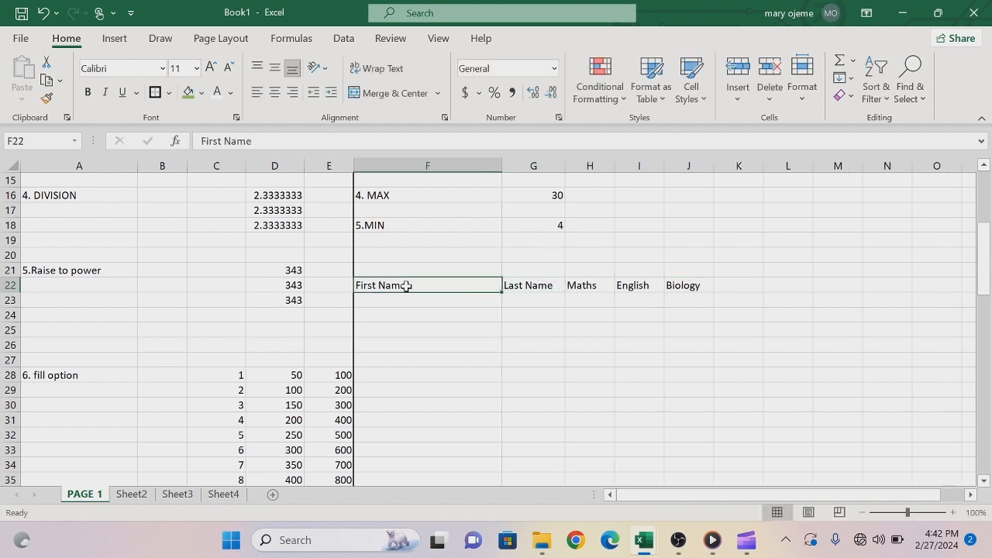
drag(406, 286, 697, 285)
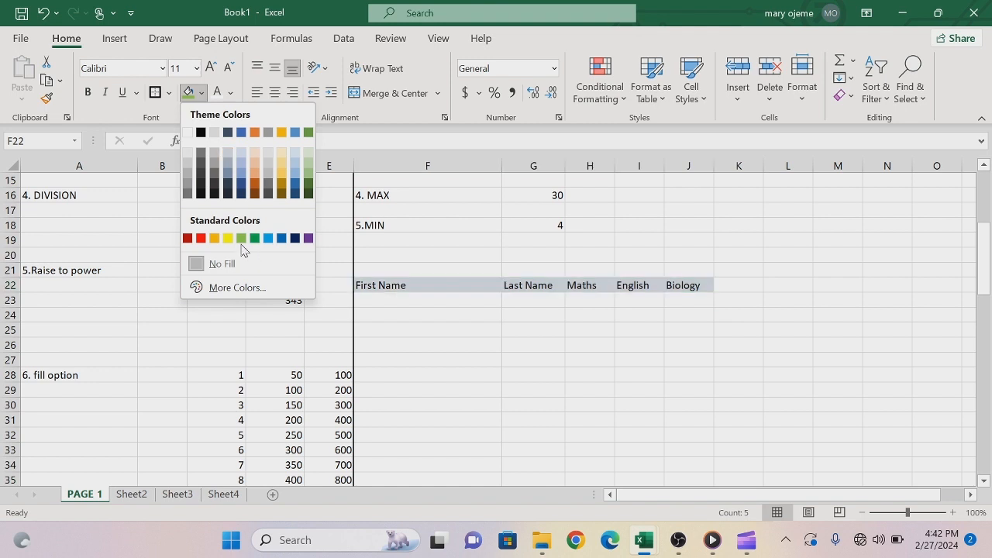
click(228, 238)
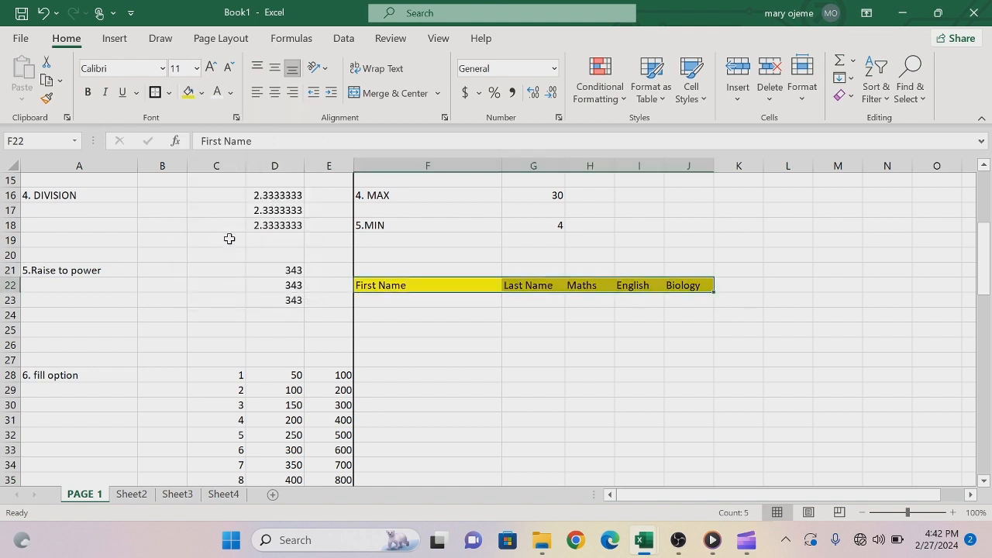
click(395, 302)
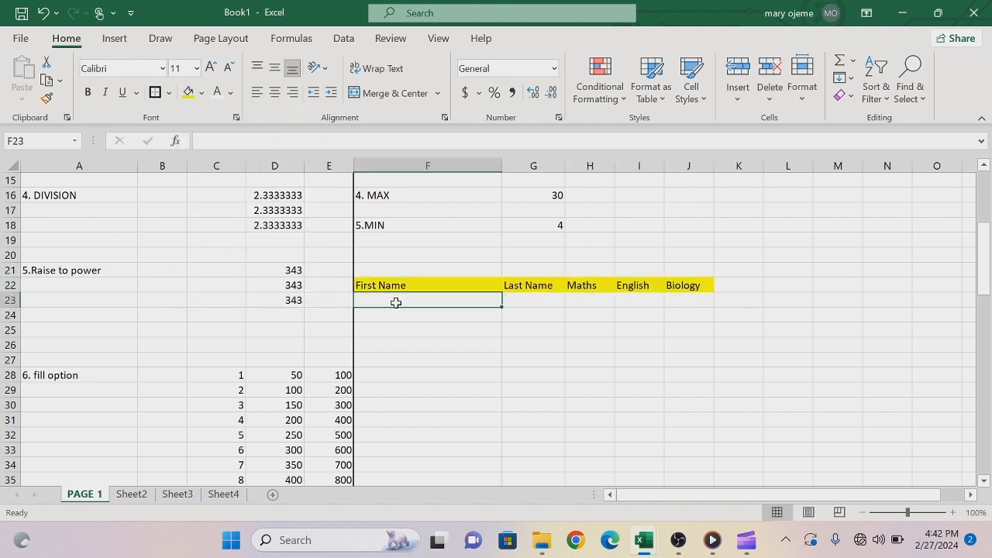
Enter the first student's first name in F23 and surname in G23.
text(Mary)
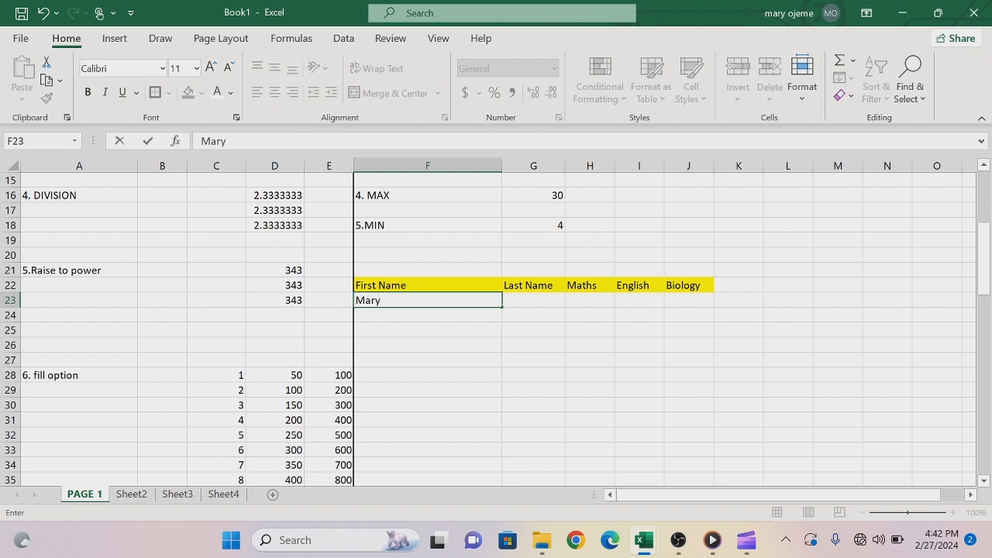
text( Ojeme)
key(Return)
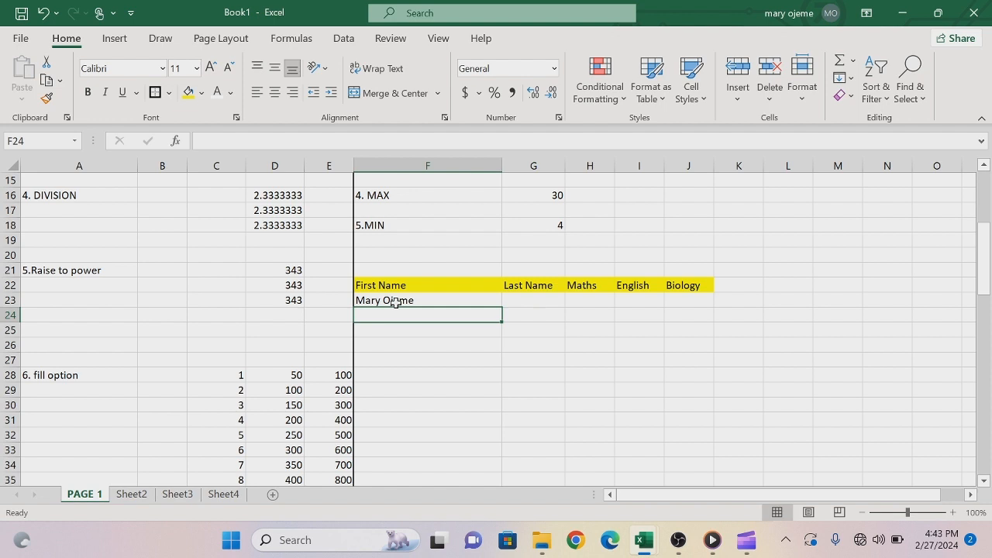
text(a)
key(BackSpace)
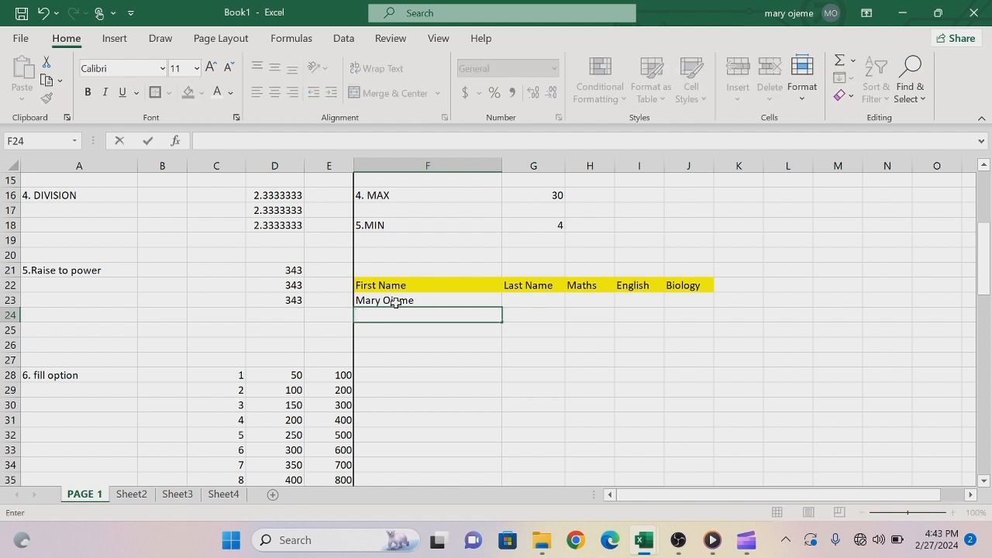
text(Akex)
key(BackSpace)
key(BackSpace)
key(BackSpace)
key(BackSpace)
click(411, 300)
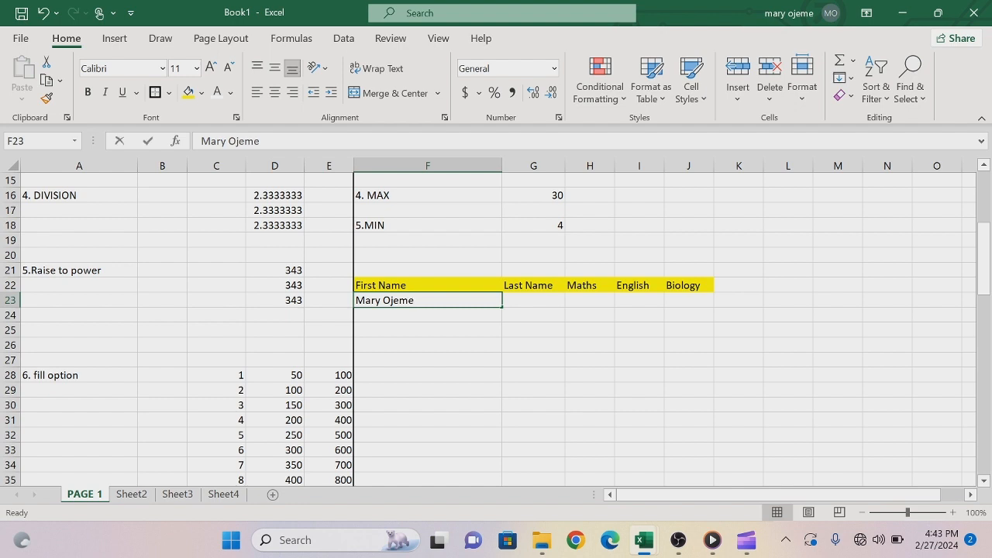
key(F2)
key(BackSpace)
key(BackSpace)
key(BackSpace)
key(BackSpace)
key(BackSpace)
key(BackSpace)
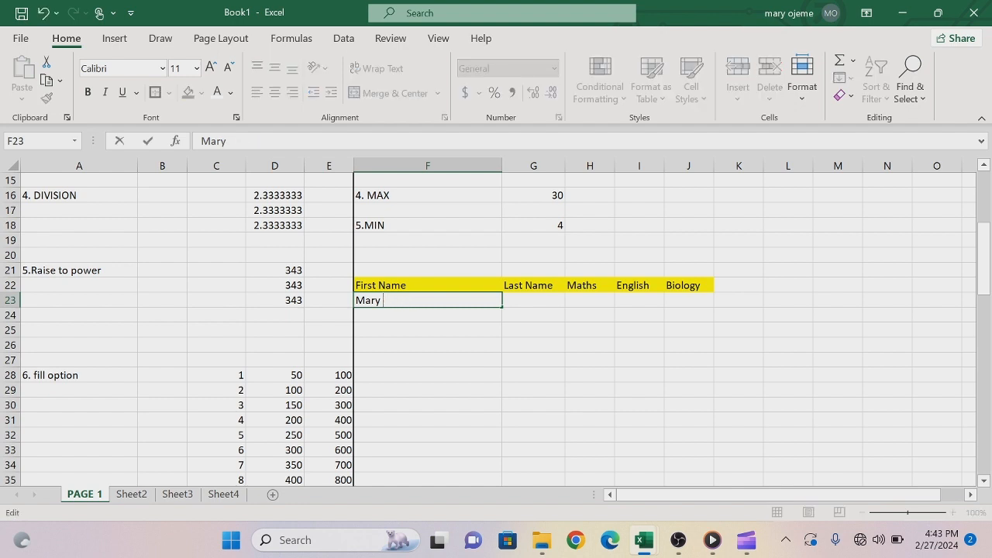
click(529, 301)
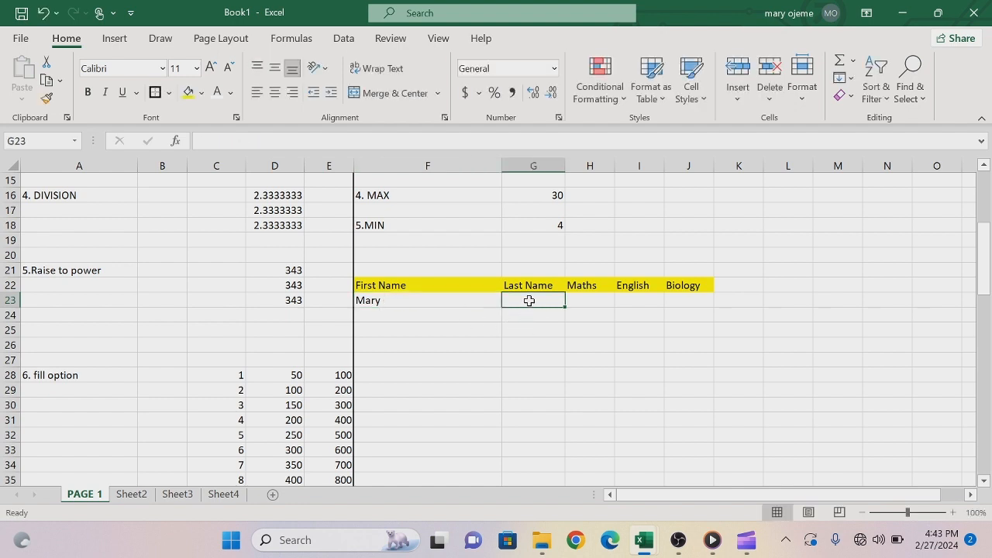
text(Ojem)
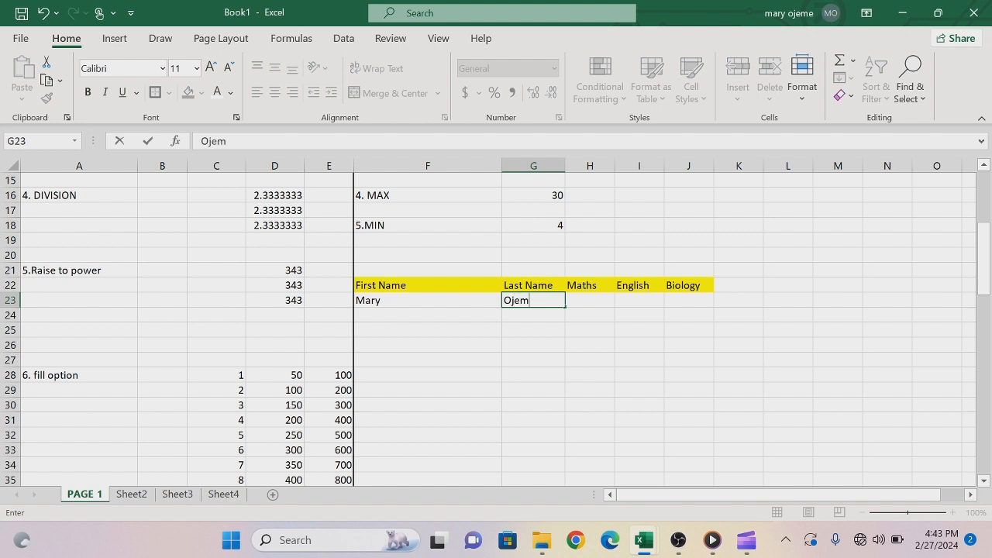
text(e)
Record Maths 10 and Biology 5 for that student, then start the next student's first name in F24.
click(588, 301)
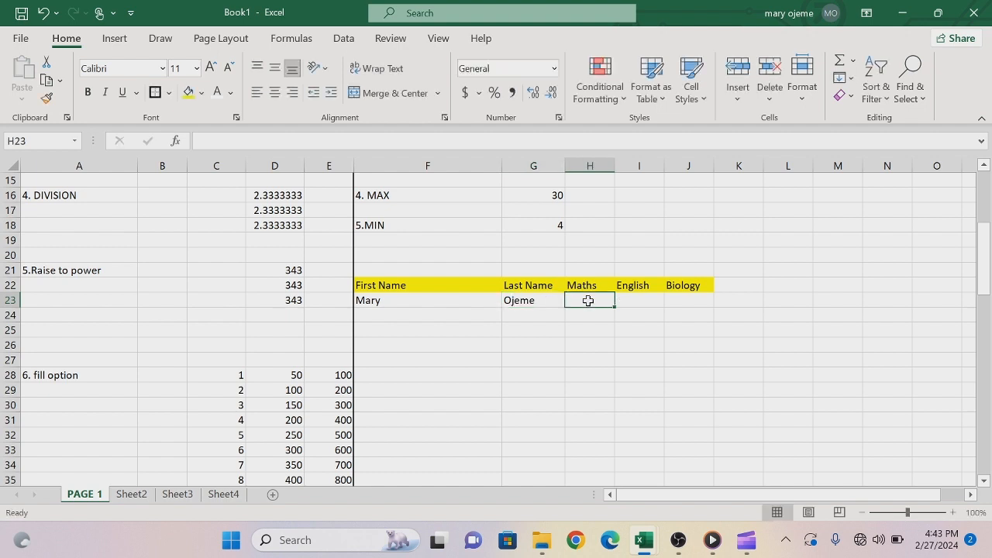
text(10)
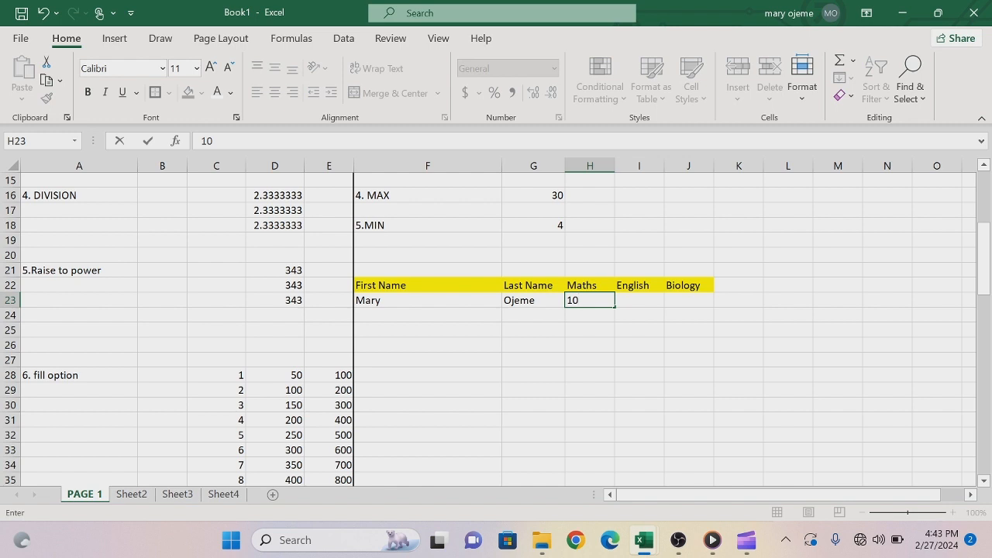
key(Tab)
key(Tab)
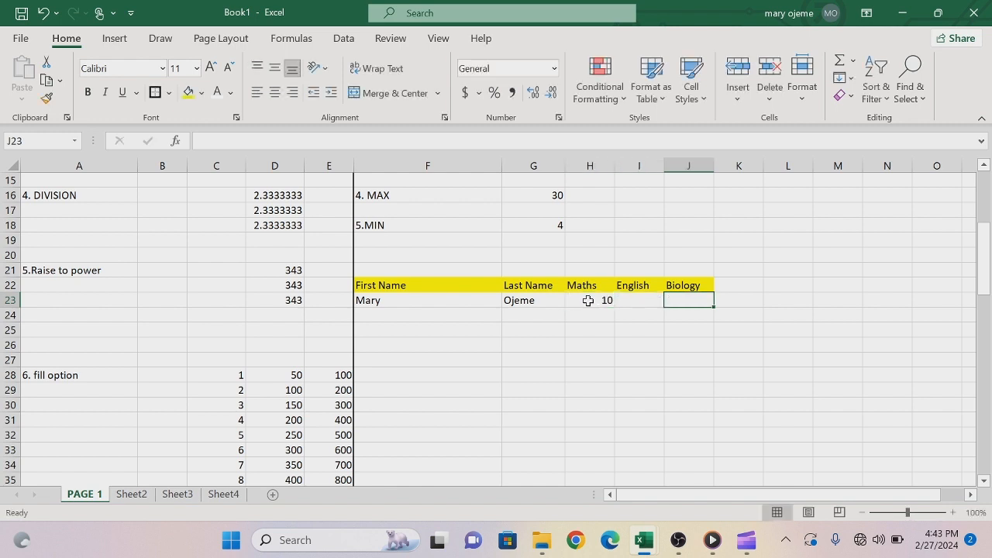
text(5)
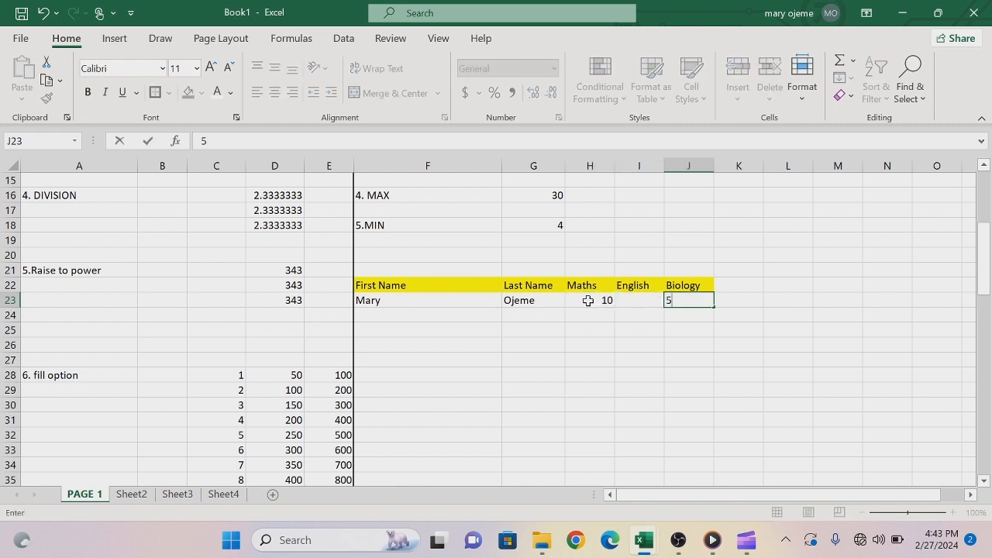
click(381, 316)
text(Alex)
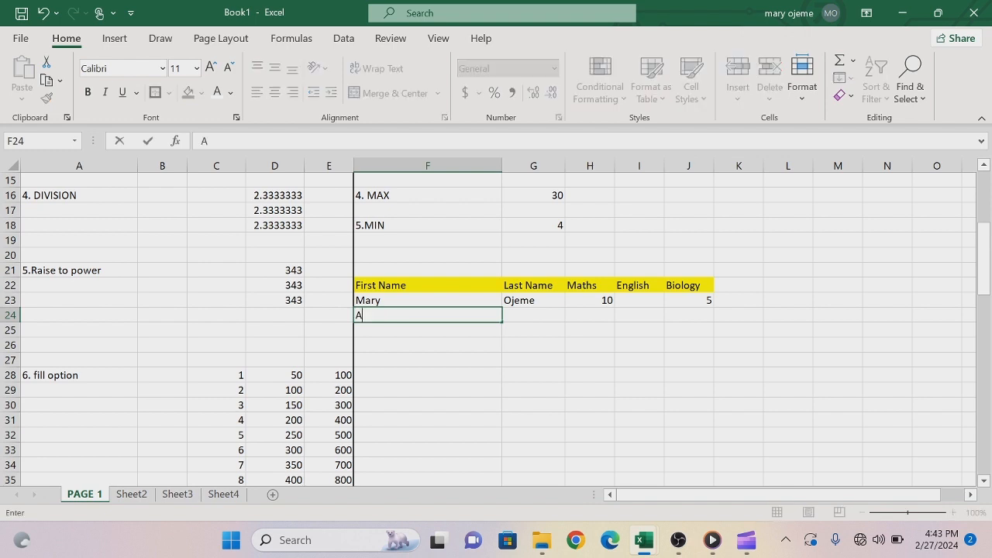
Complete row 24 with the student's last name and scores 12, 20 and 10.
click(526, 316)
text(Uche)
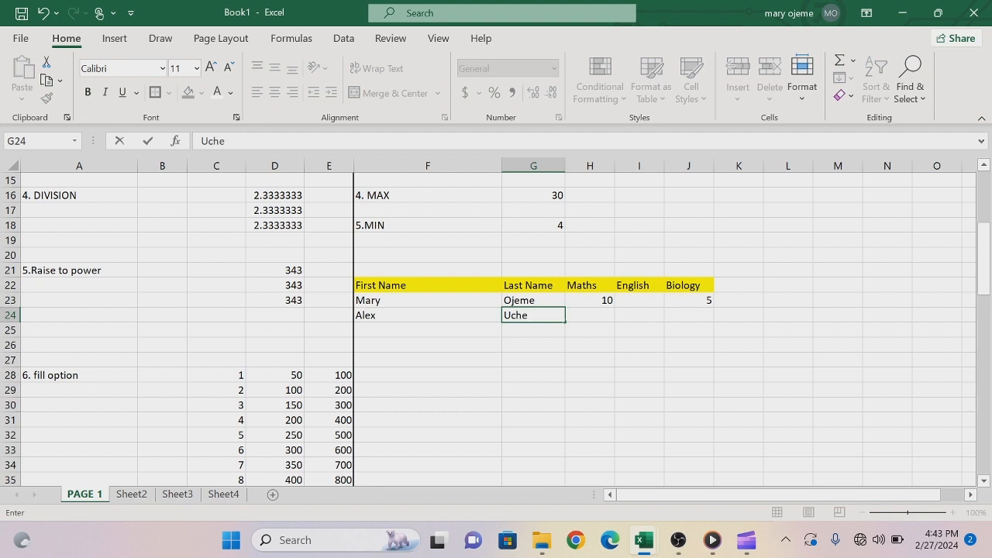
key(Tab)
text(12)
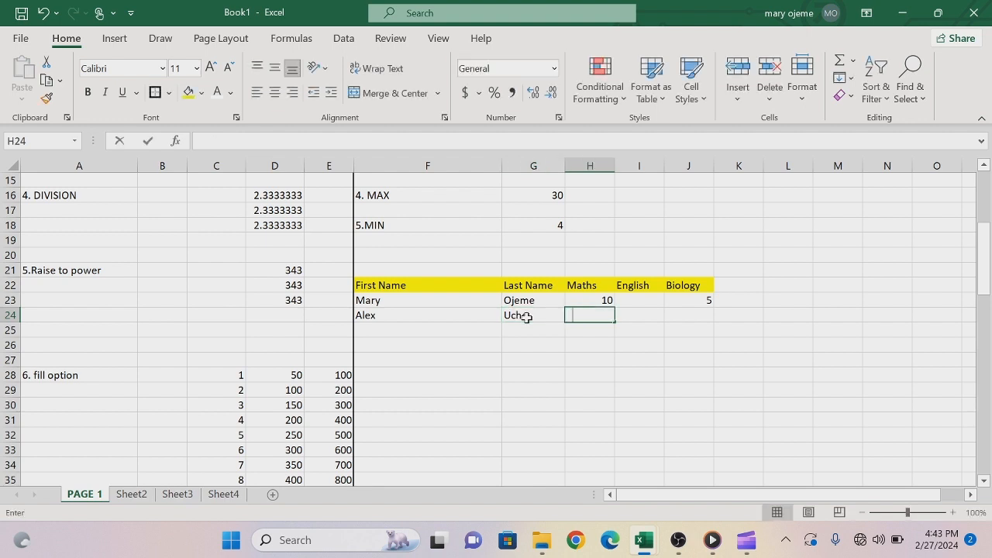
key(Tab)
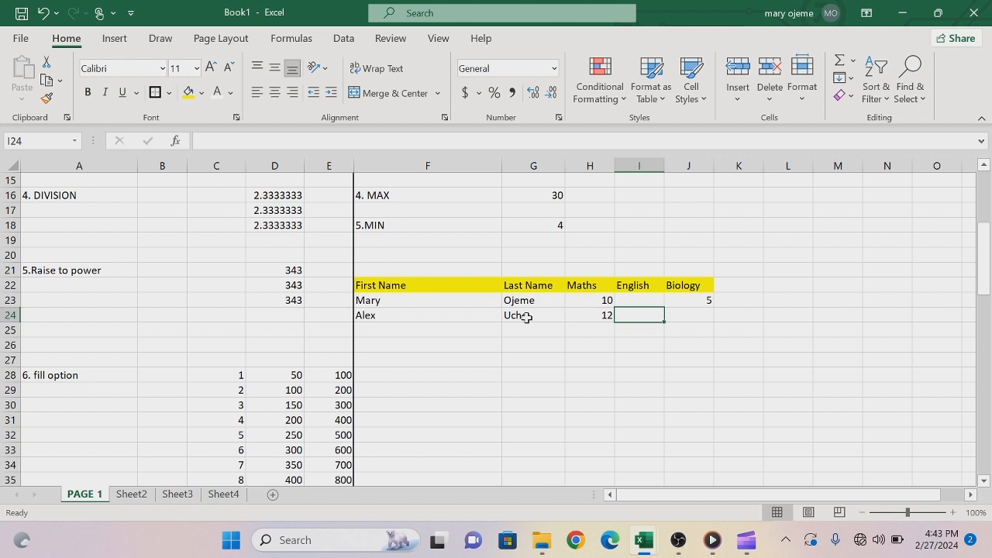
text(20)
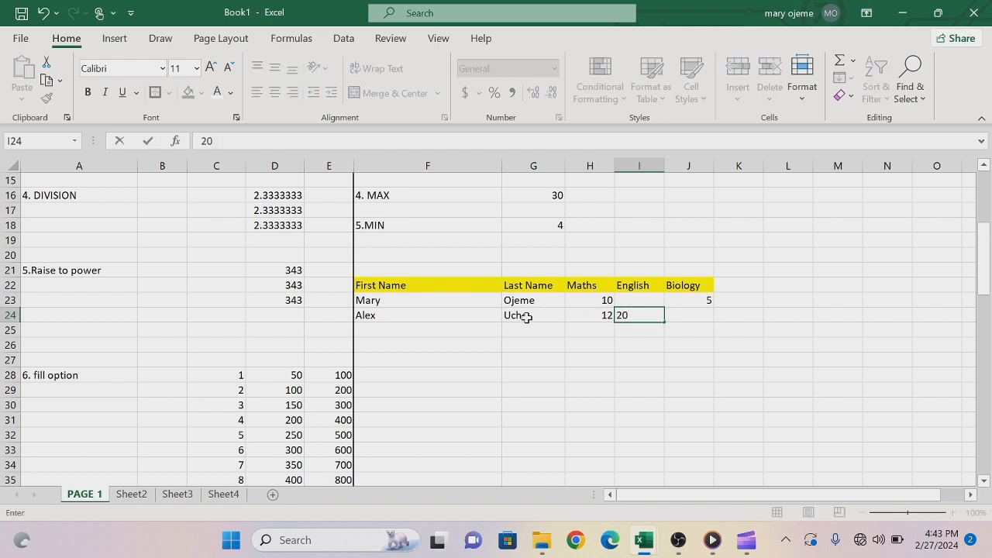
key(Tab)
text(10)
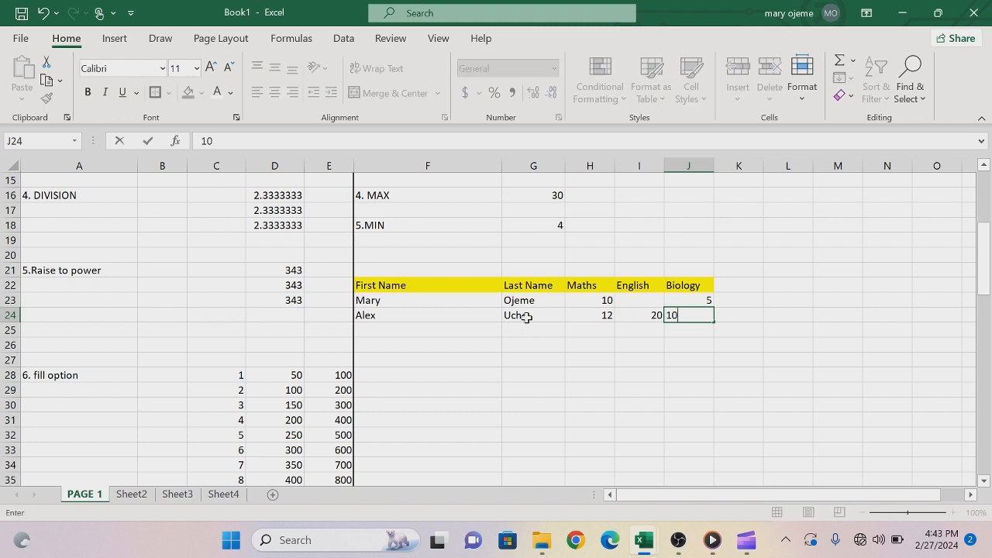
key(Tab)
Fill row 25 right to left: Biology 12, English 8, Maths 6, then last and first name.
key(Down)
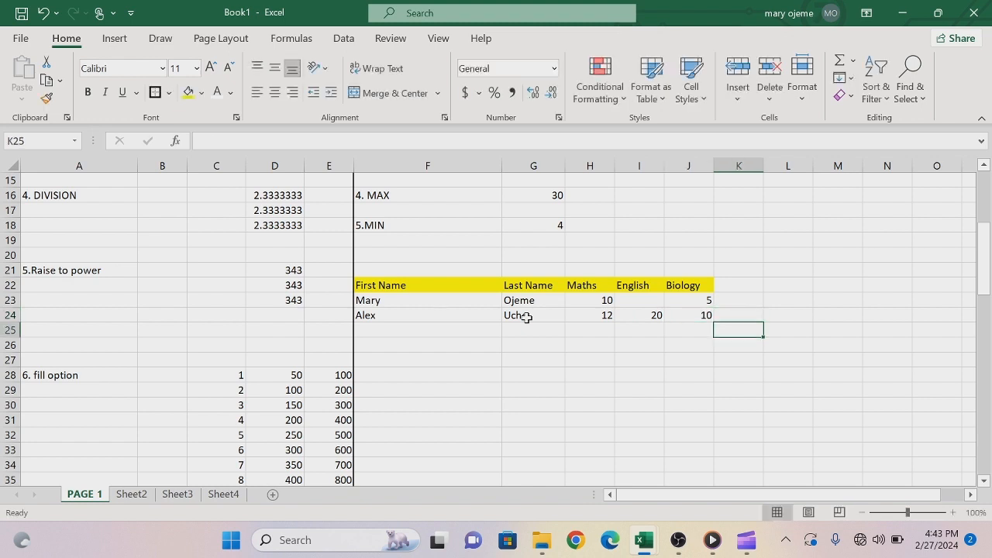
key(Left)
text(12)
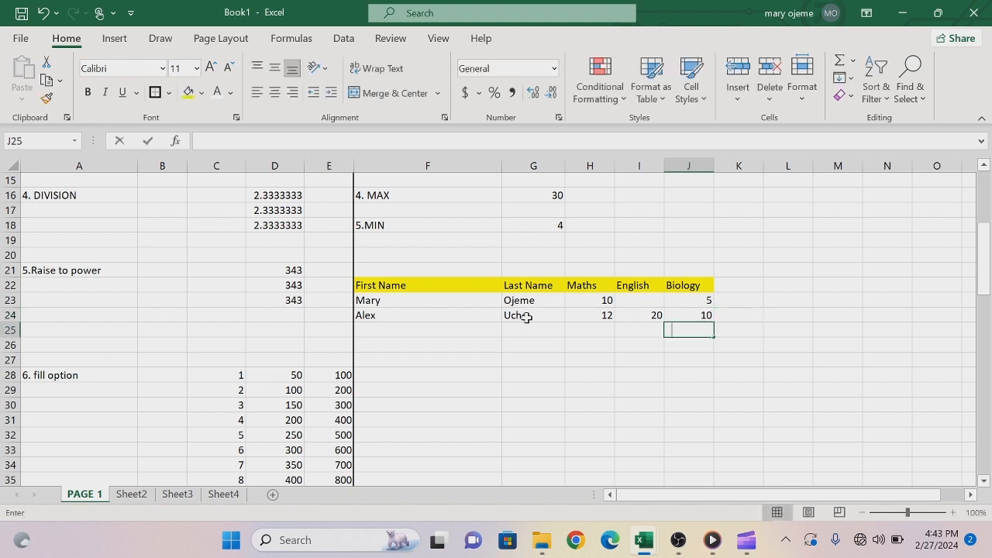
key(Left)
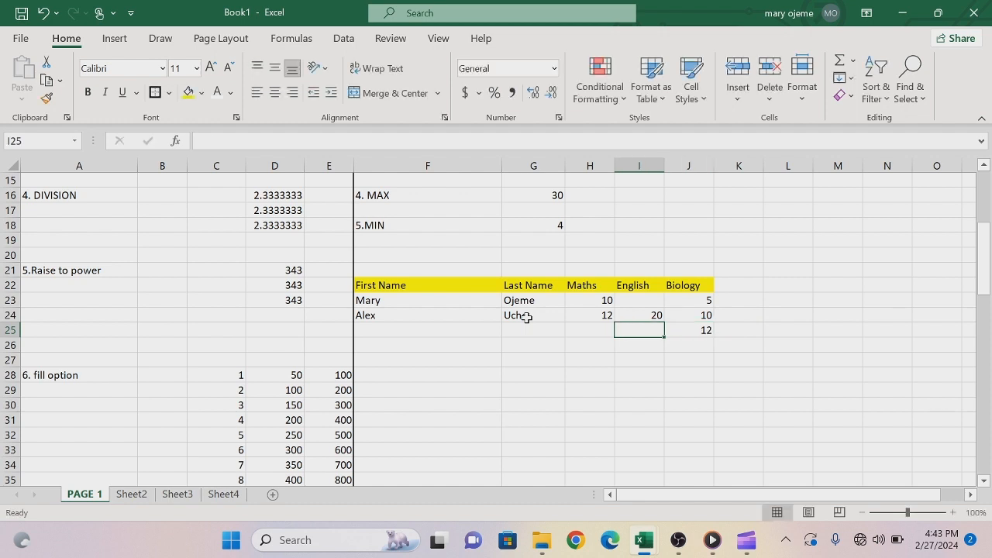
text(8)
key(Left)
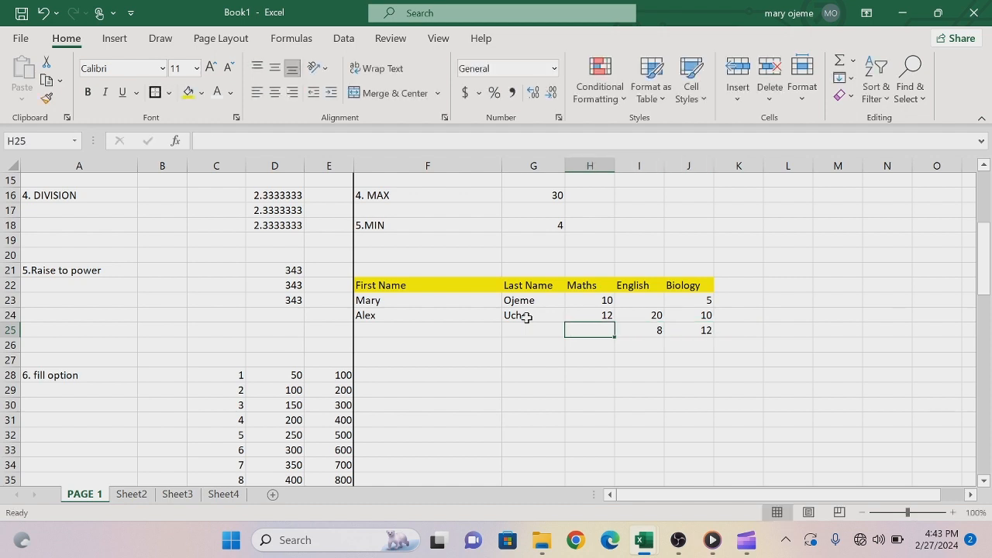
text(6)
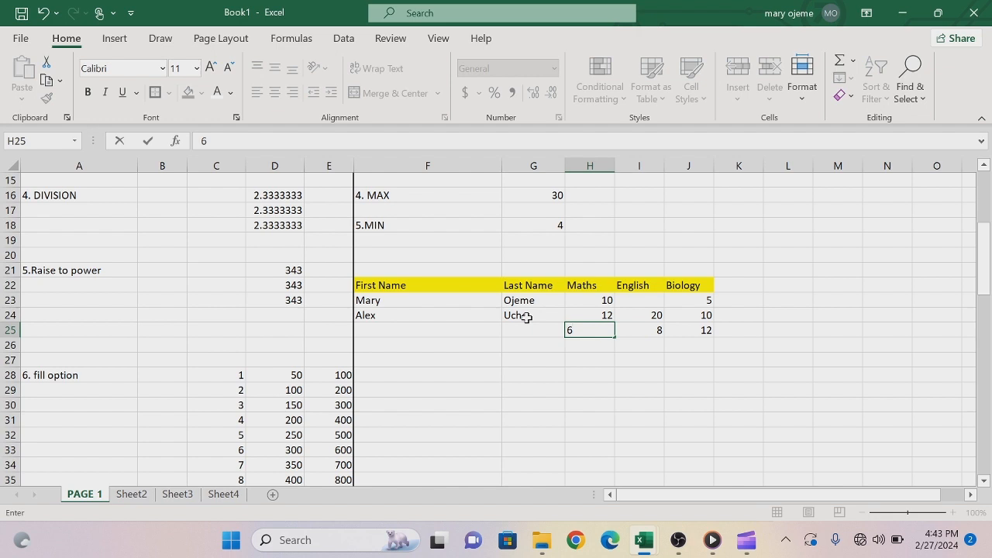
key(Left)
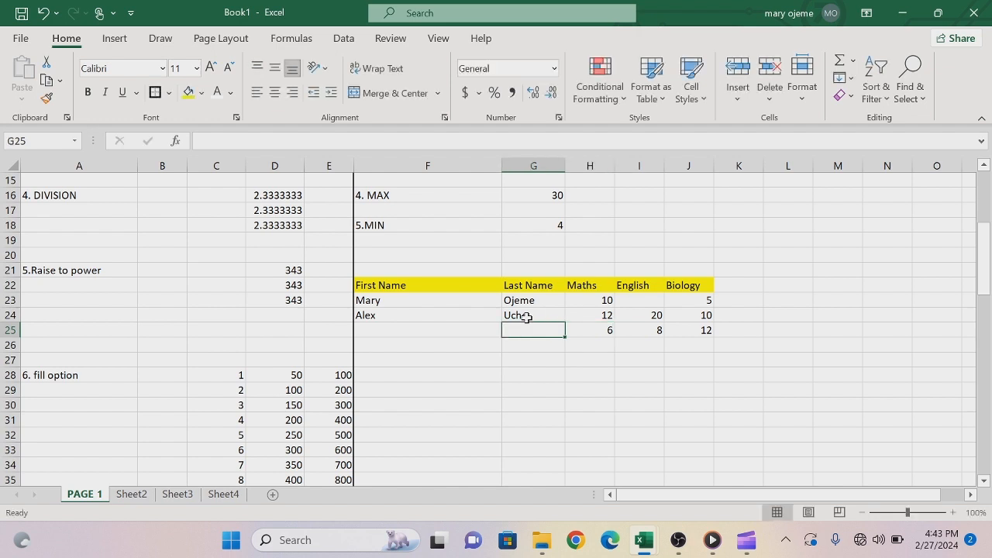
text(O)
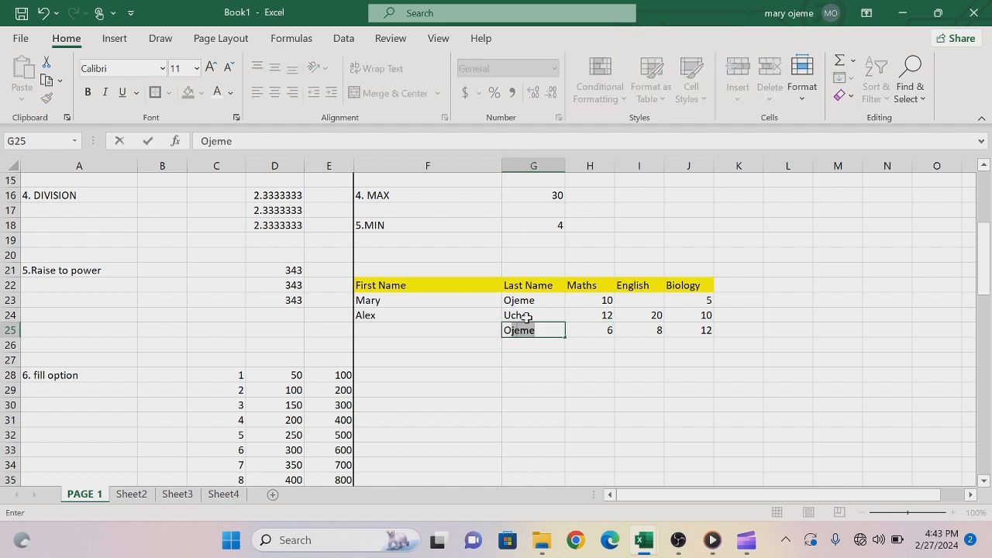
text(koro)
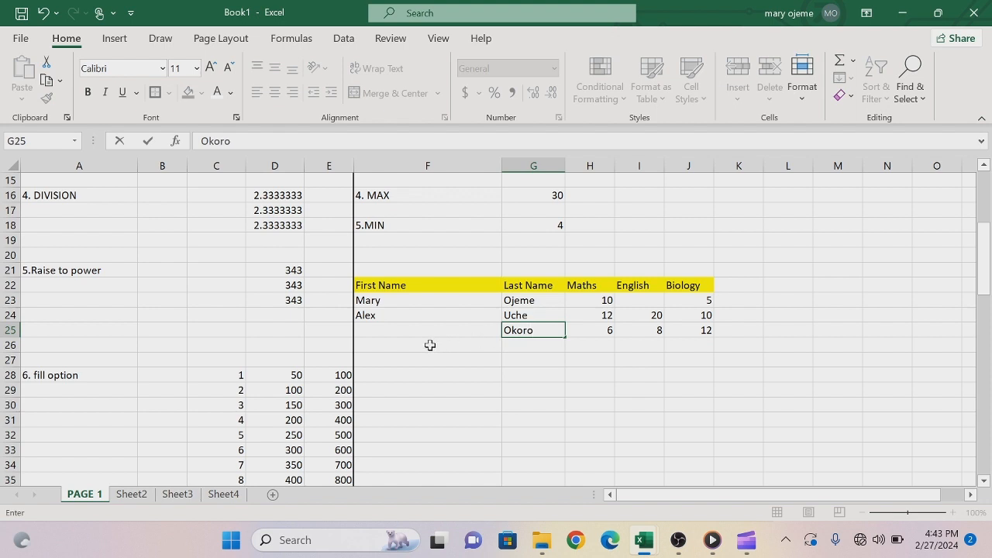
click(427, 331)
text(A)
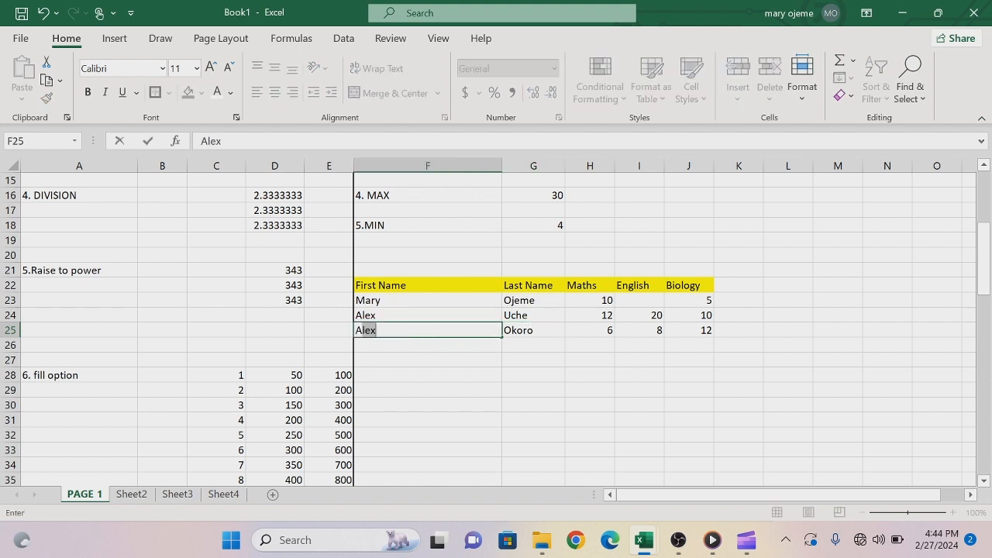
text(damu)
key(Return)
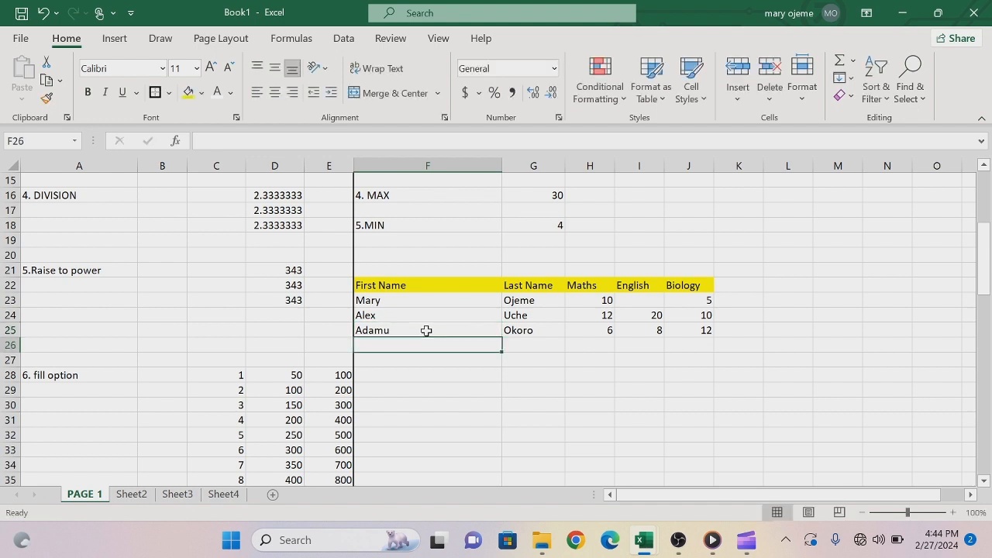
Enter the fourth student's first and last name with Maths 5, English 2 and Biology 4.
text(S)
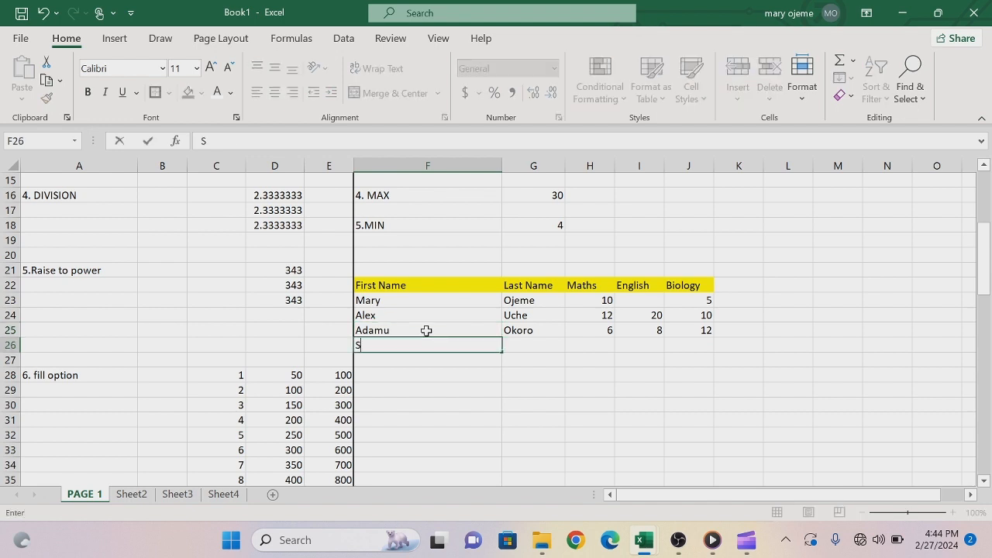
text(andra)
key(Tab)
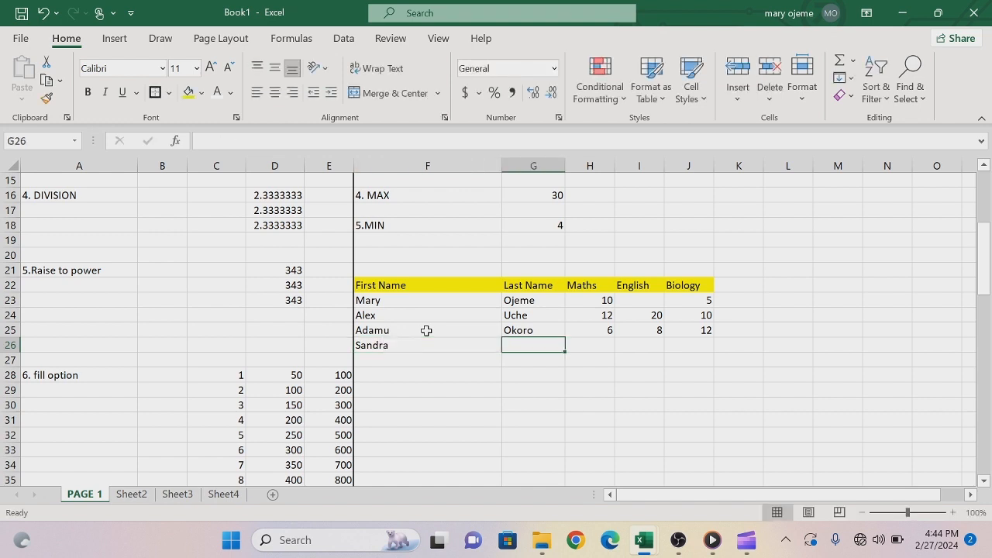
text(Olu)
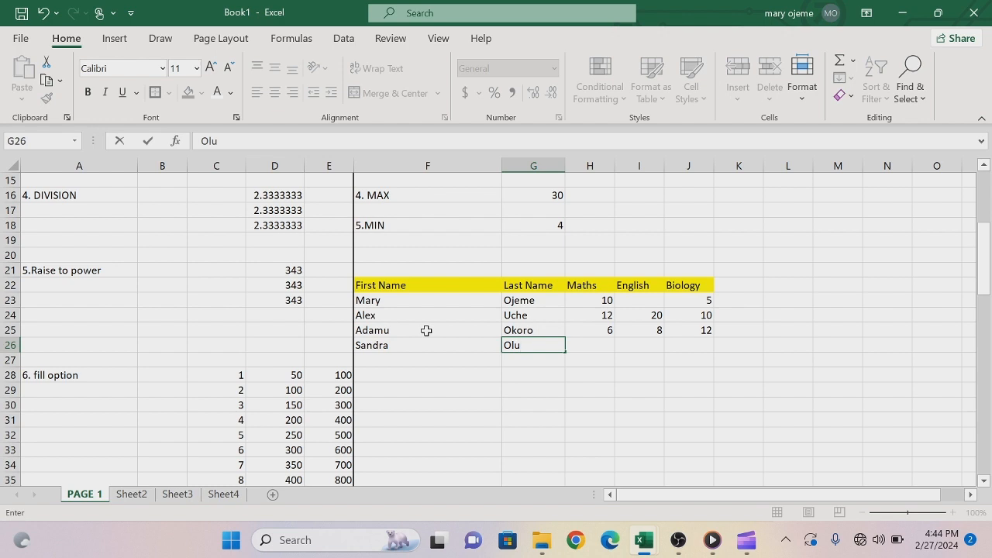
key(Tab)
text(5)
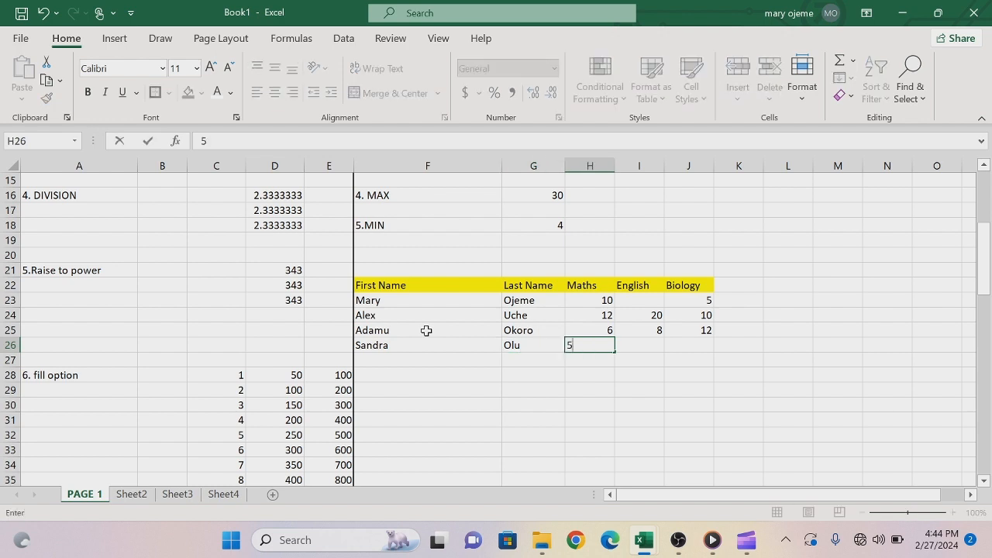
key(Tab)
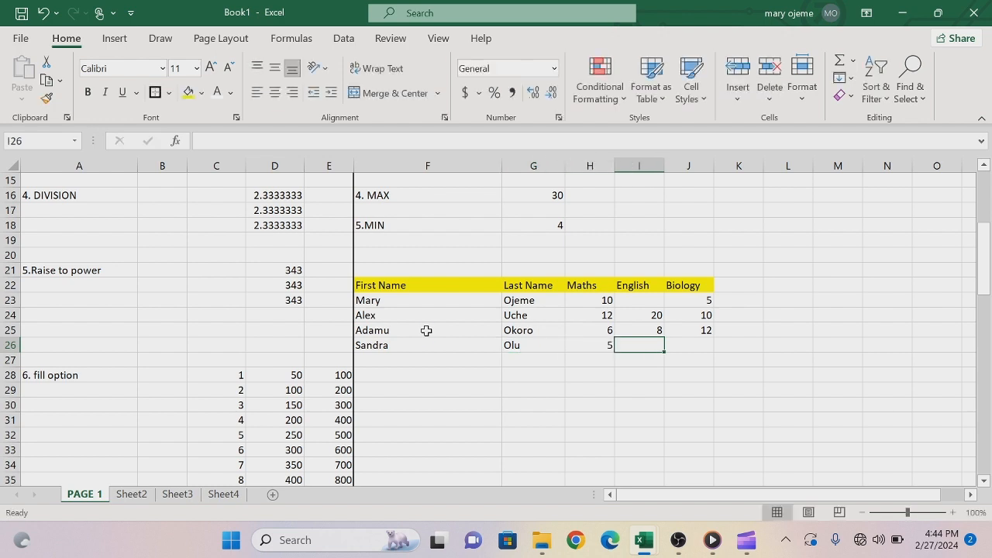
text(2)
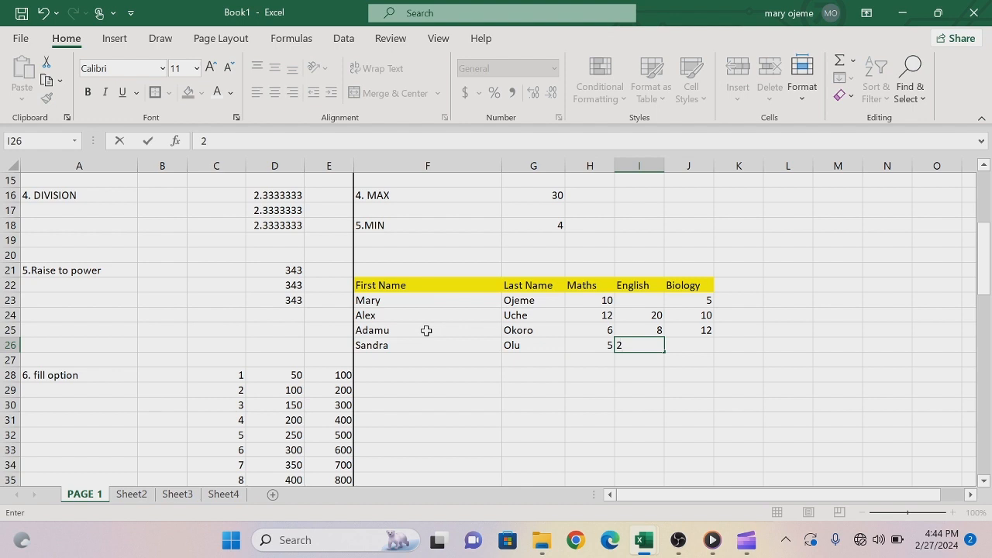
key(Tab)
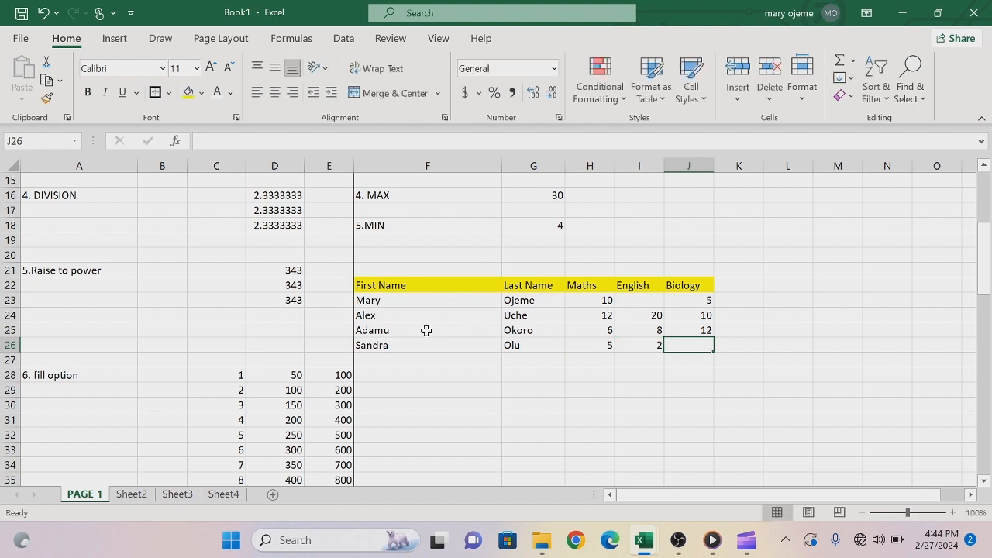
text(4)
key(Tab)
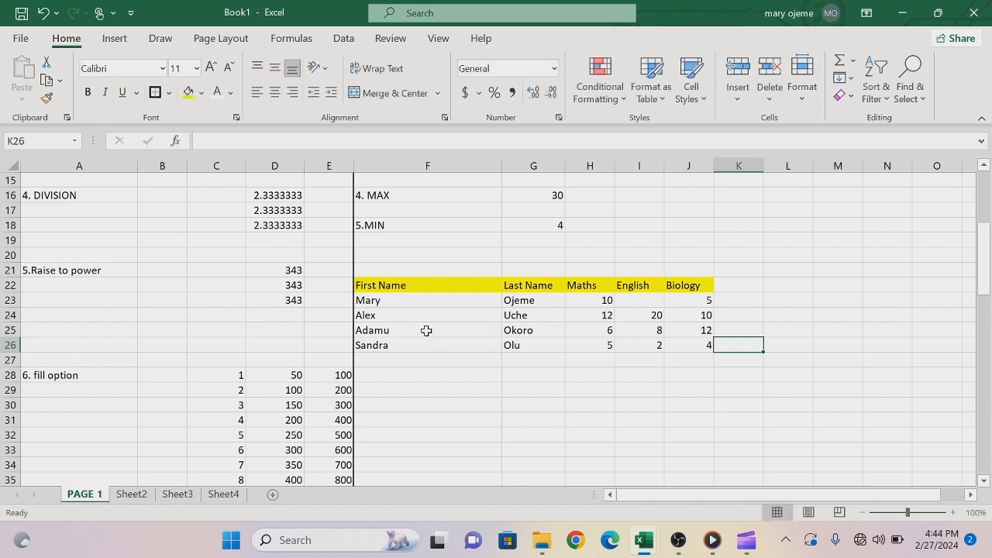
key(Down)
key(Left)
key(Left)
key(Left)
key(Left)
key(Left)
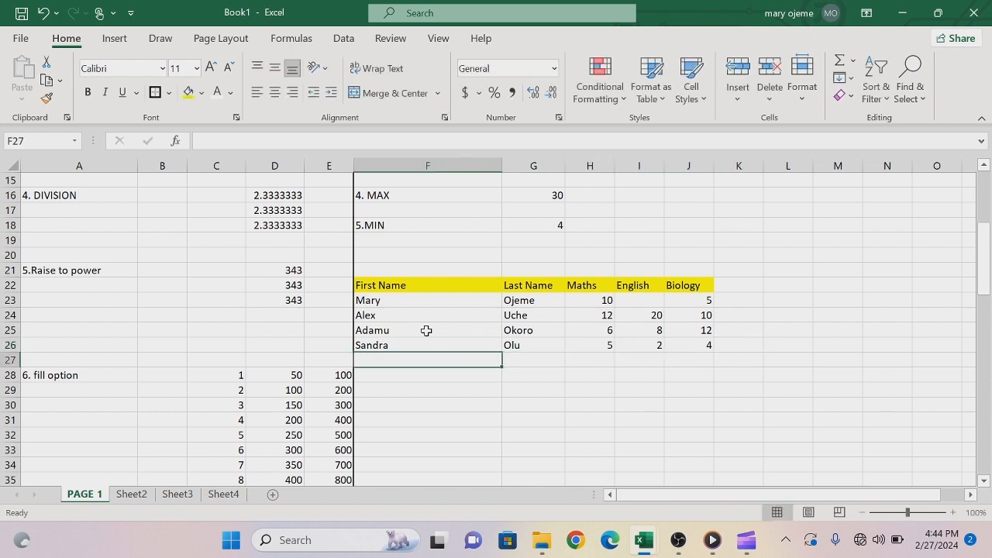
Type the label '6. Count' in F28.
key(Down)
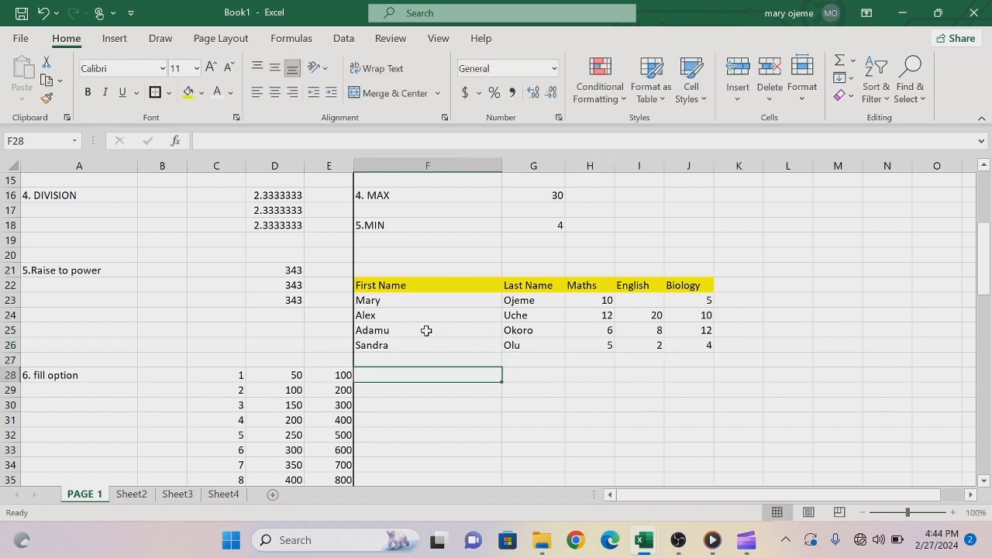
text(6.)
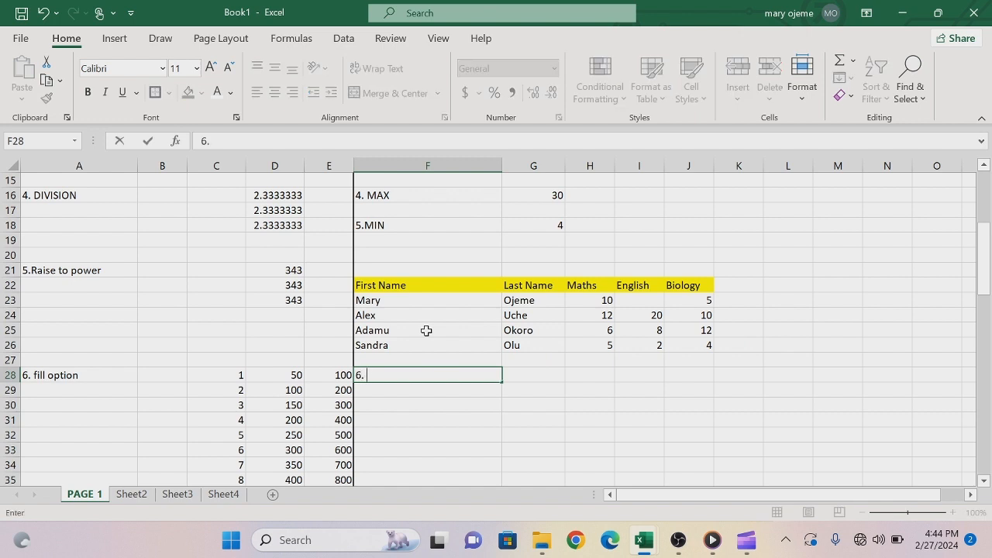
text( Count)
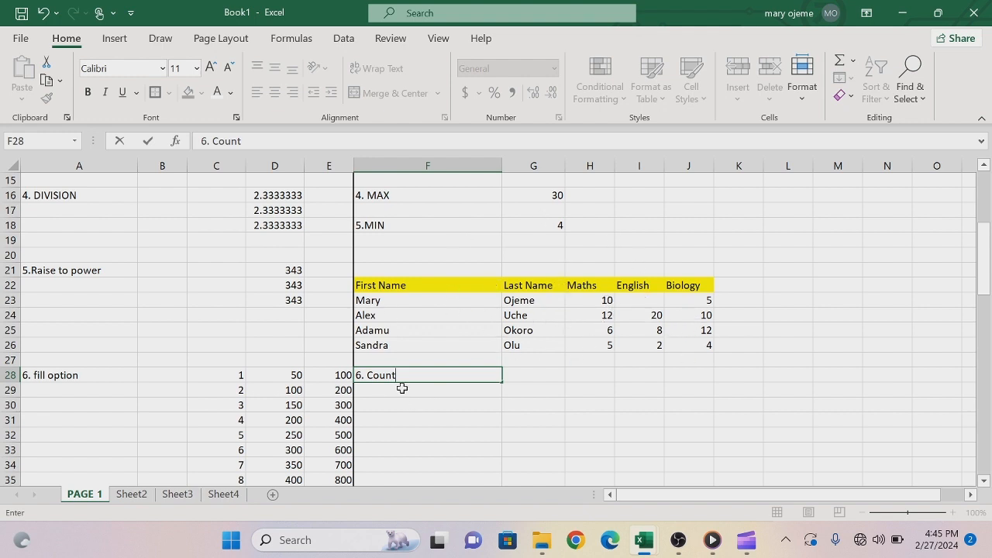
click(513, 375)
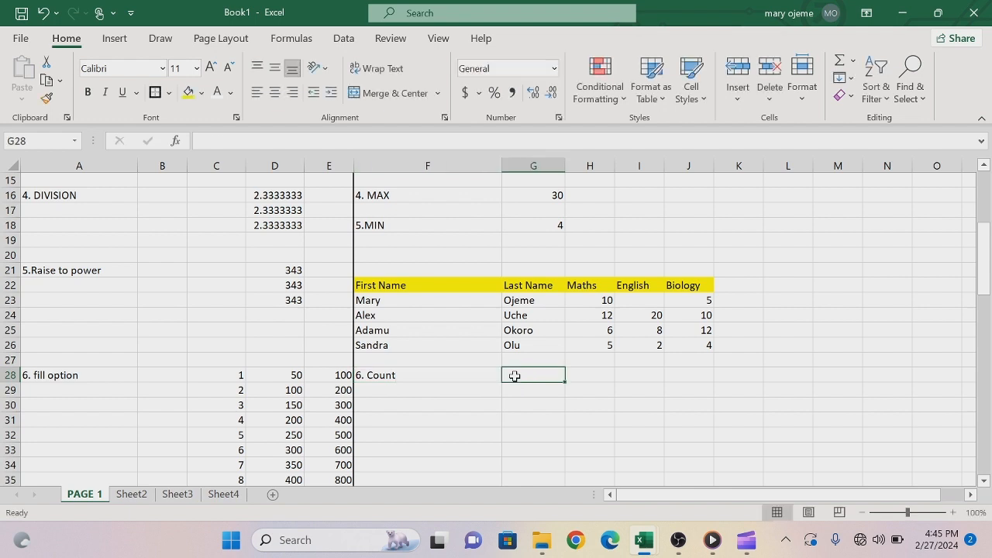
Enter =COUNT(F22:J26) in G28, counting 11 numeric cells in the score table.
text(=cou)
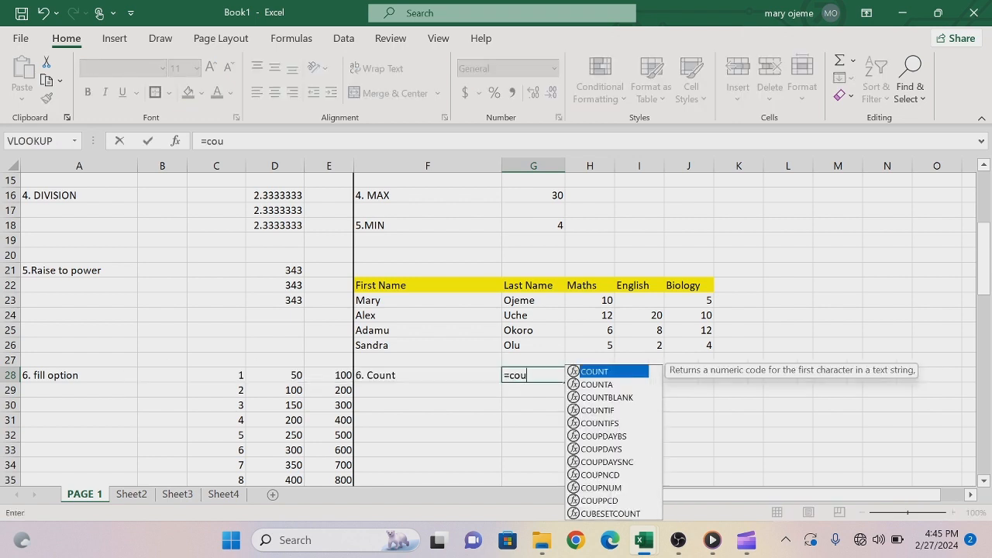
text(nt)
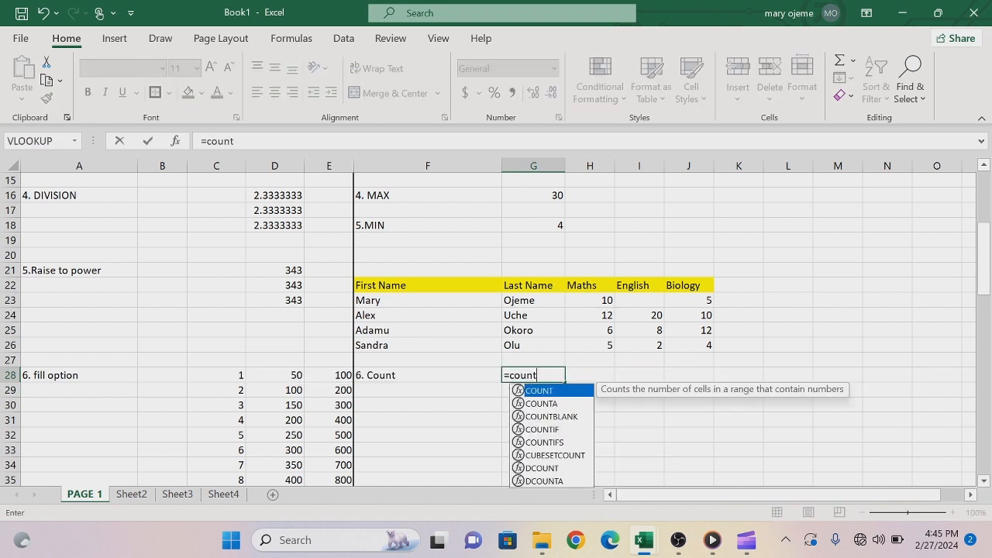
key(Tab)
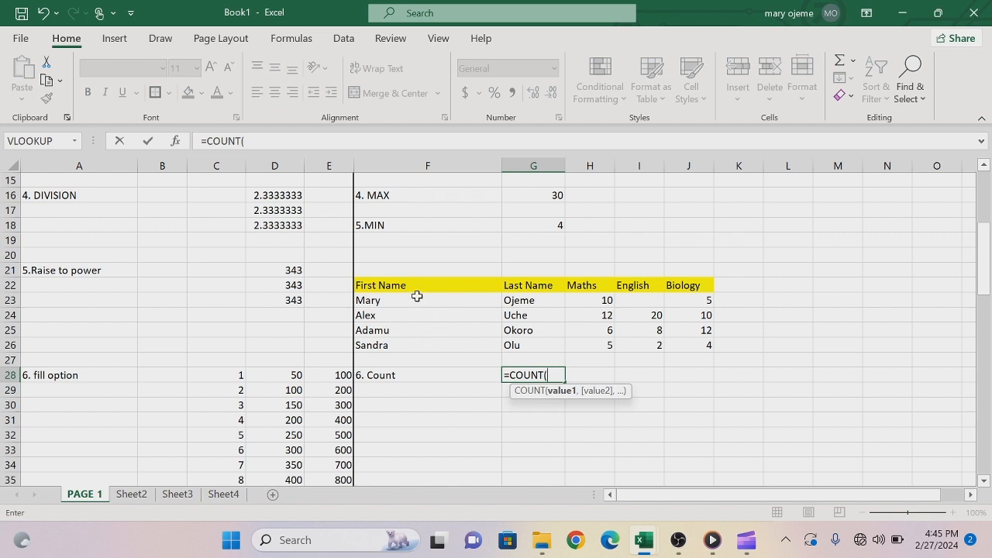
drag(407, 286, 676, 343)
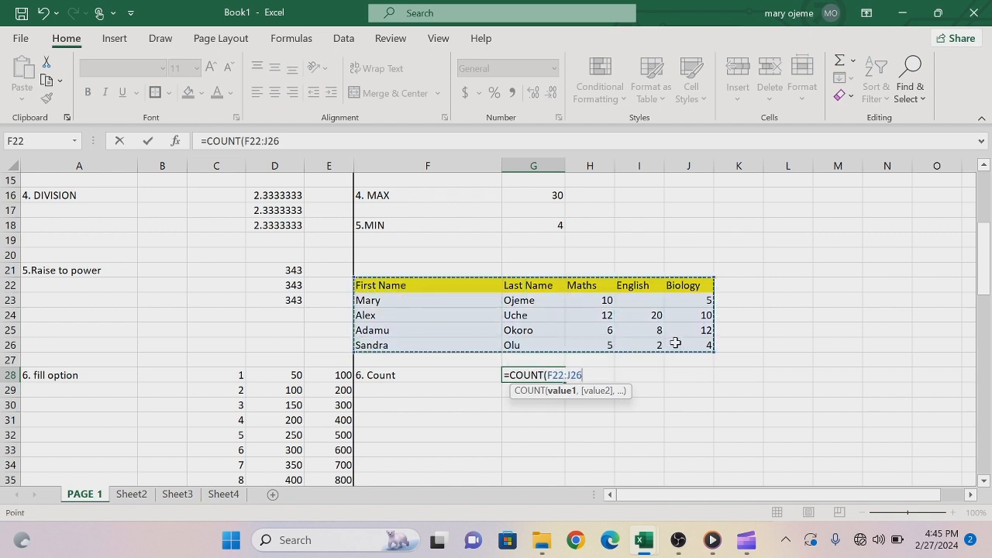
key(Return)
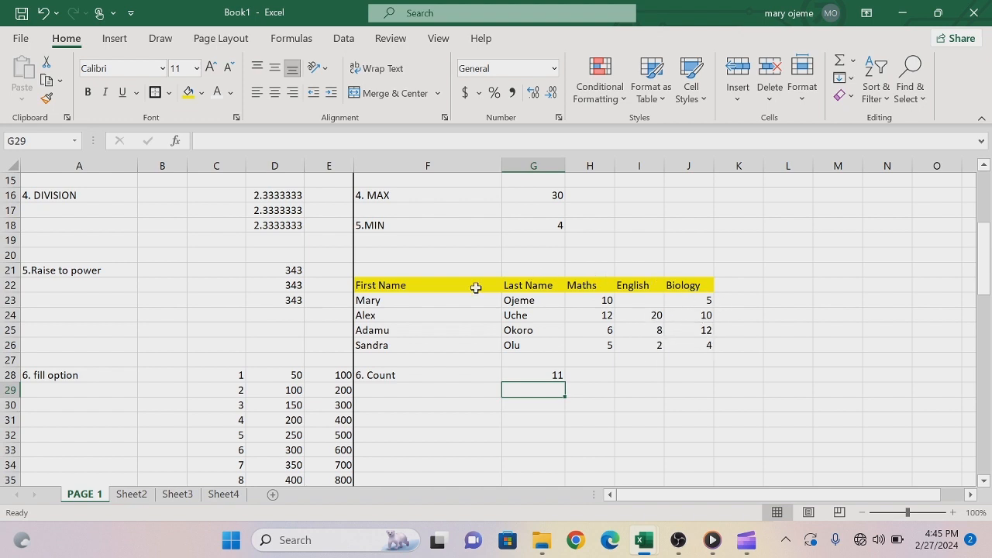
Type the label '7.CountA' in F31.
click(371, 418)
text(7)
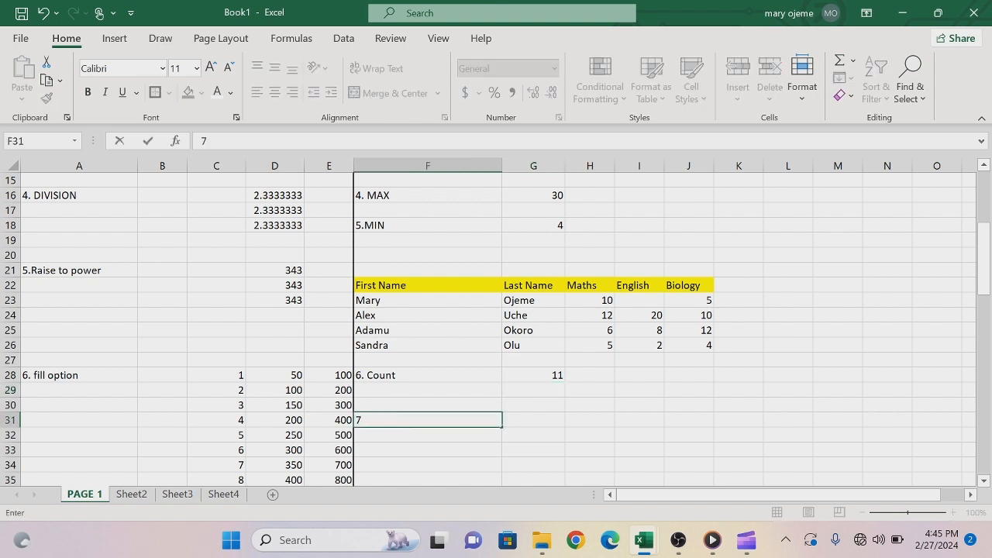
text(.CountA)
key(Tab)
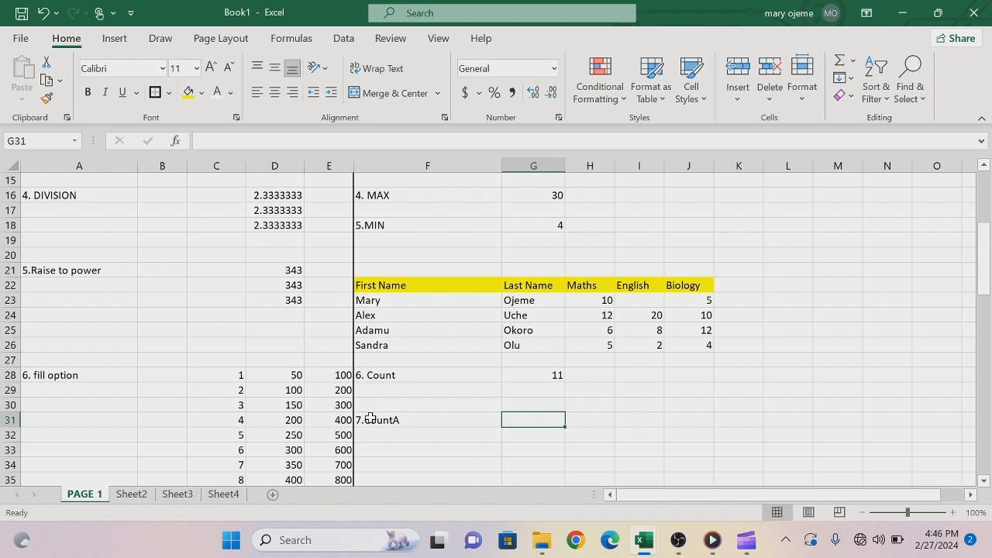
Enter =COUNTA(F22:J26) in G31 to count the table's non-empty cells.
text(=CO)
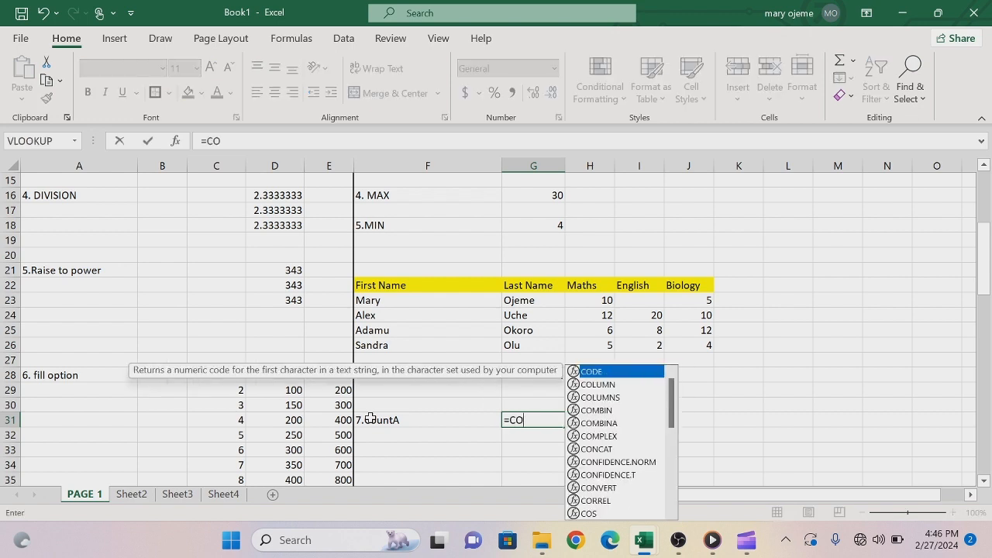
text(UNTA)
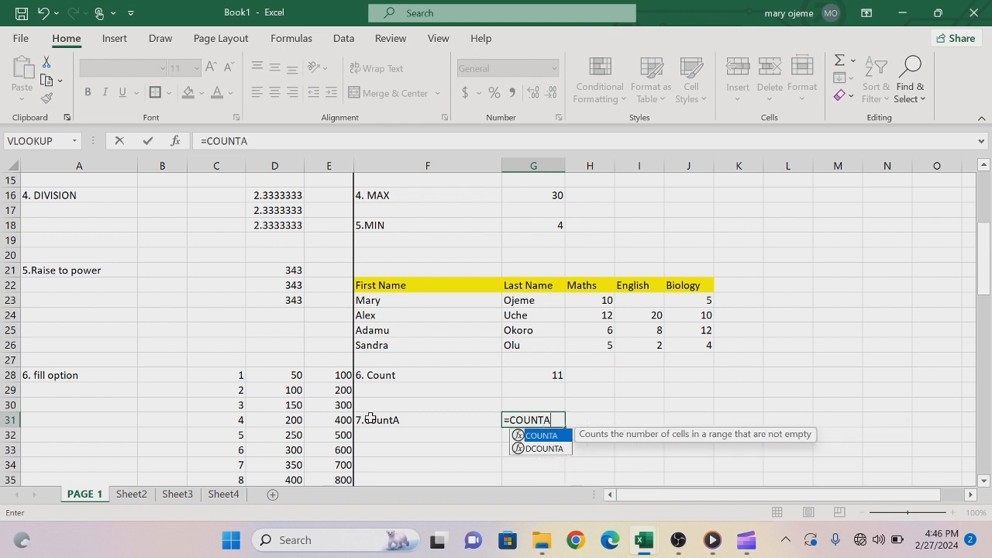
text(()
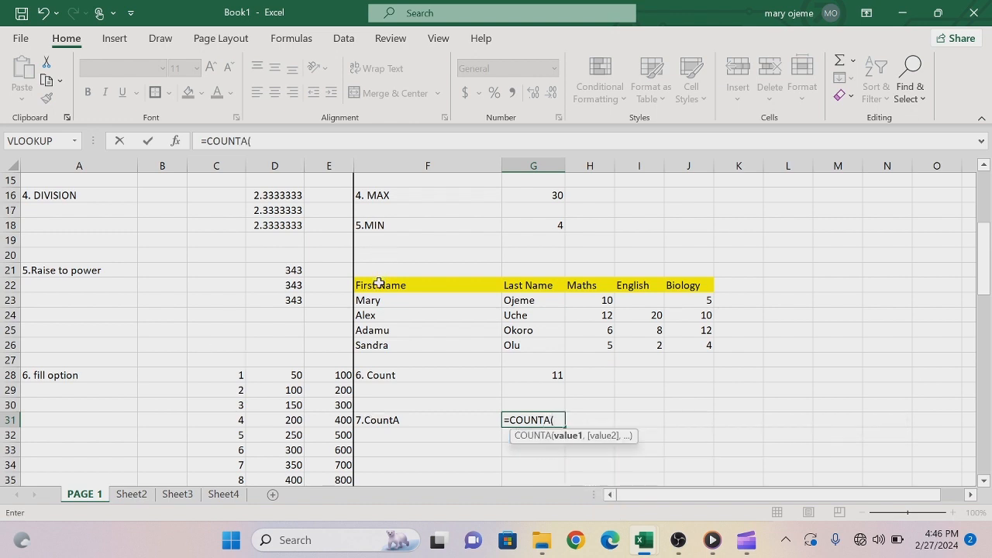
drag(379, 283, 704, 347)
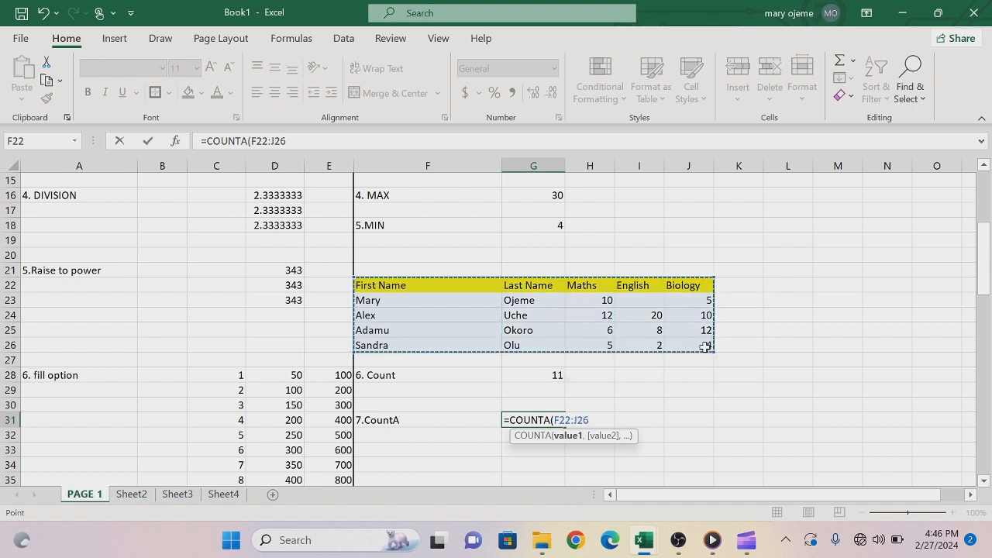
key(Return)
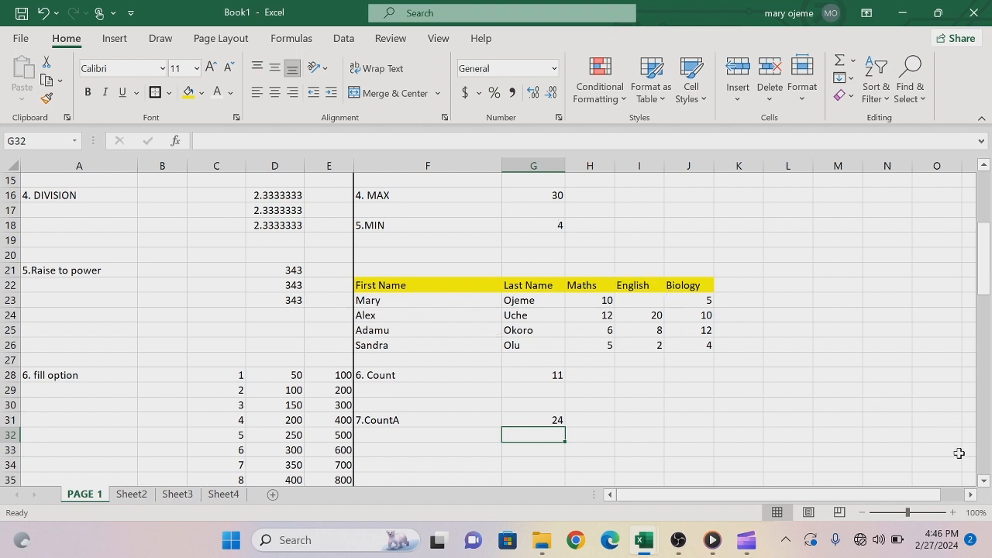
Type the label '8. Countblank' in F34.
click(985, 480)
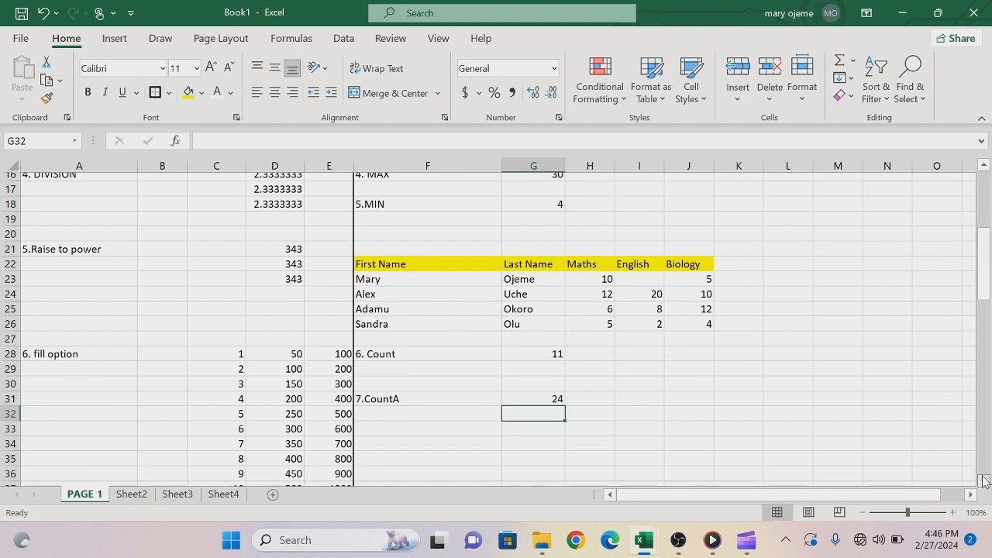
click(985, 481)
click(365, 434)
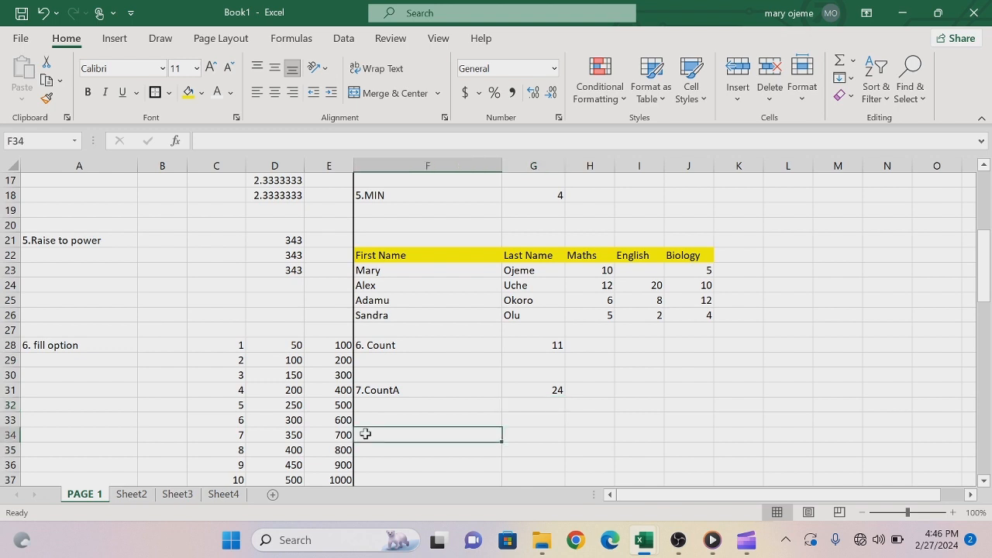
text(8)
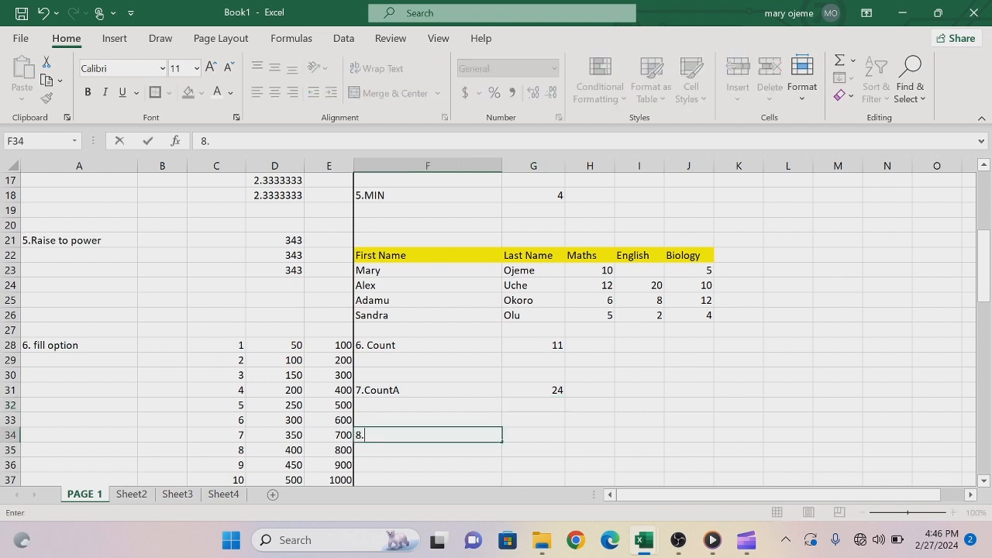
text(. Countblank)
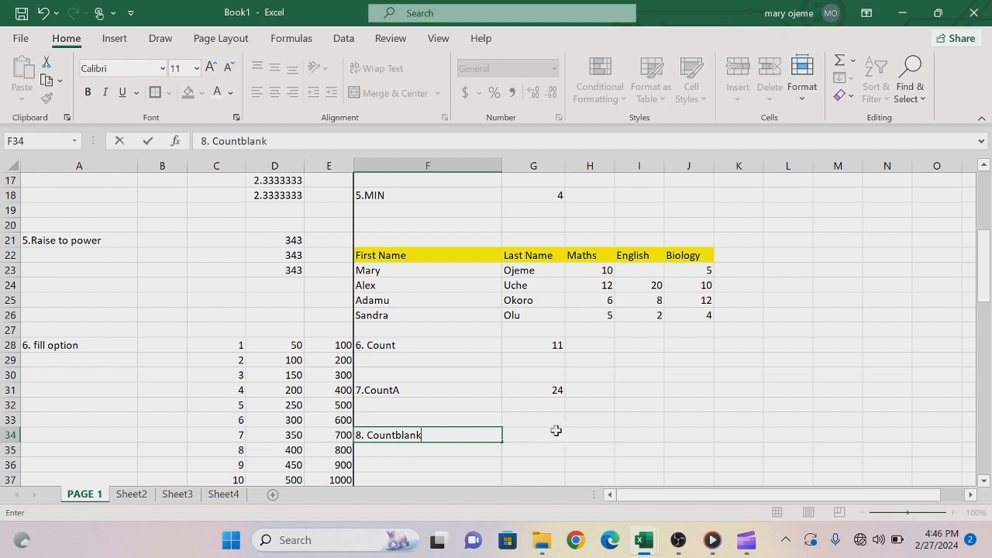
click(551, 431)
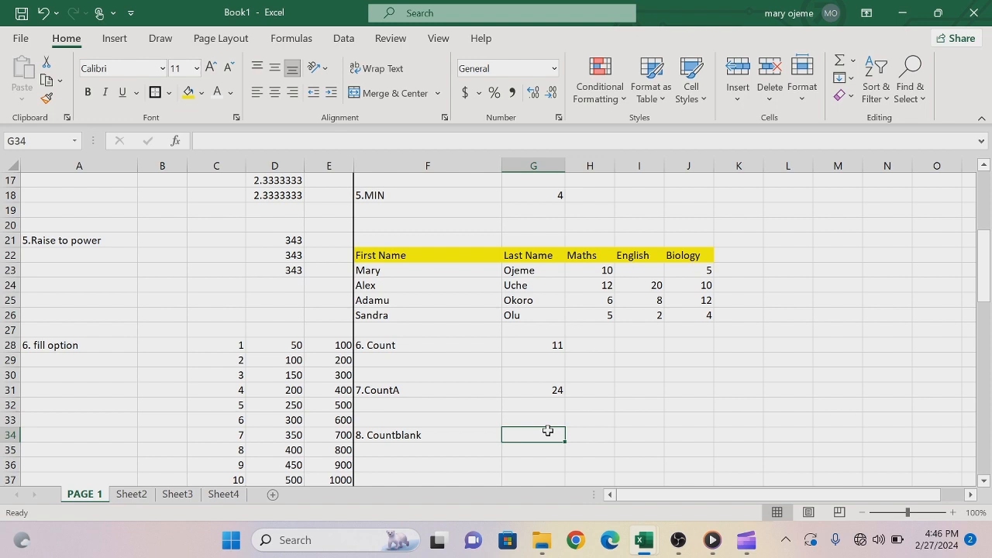
Enter =COUNTBLANK(F22:I26) in G34, returning 1 empty cell.
text(=coun)
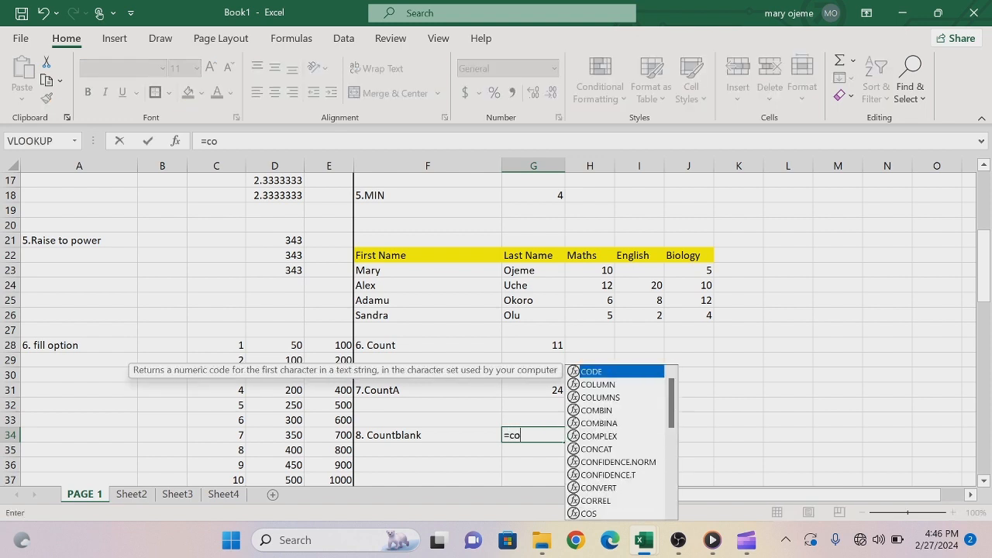
key(Down)
key(Down)
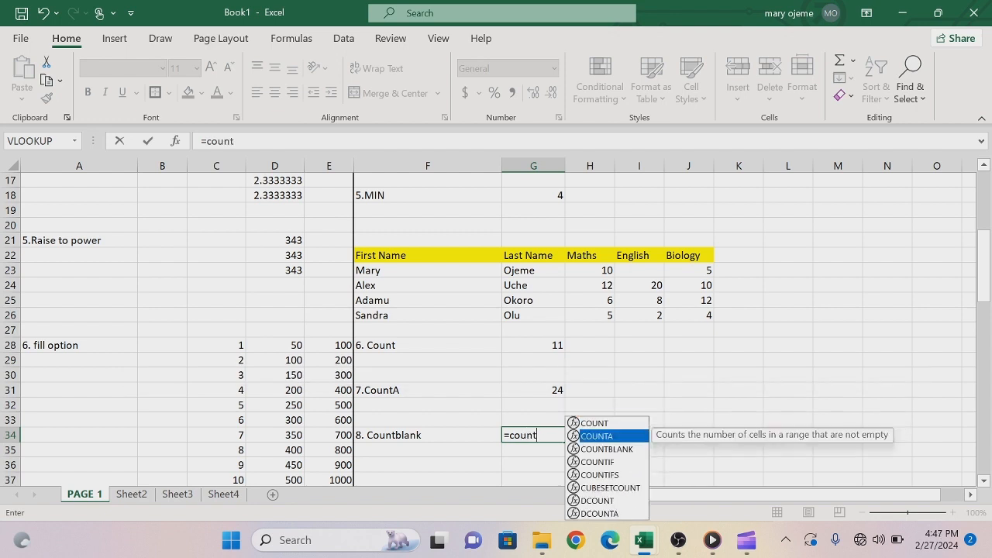
key(Tab)
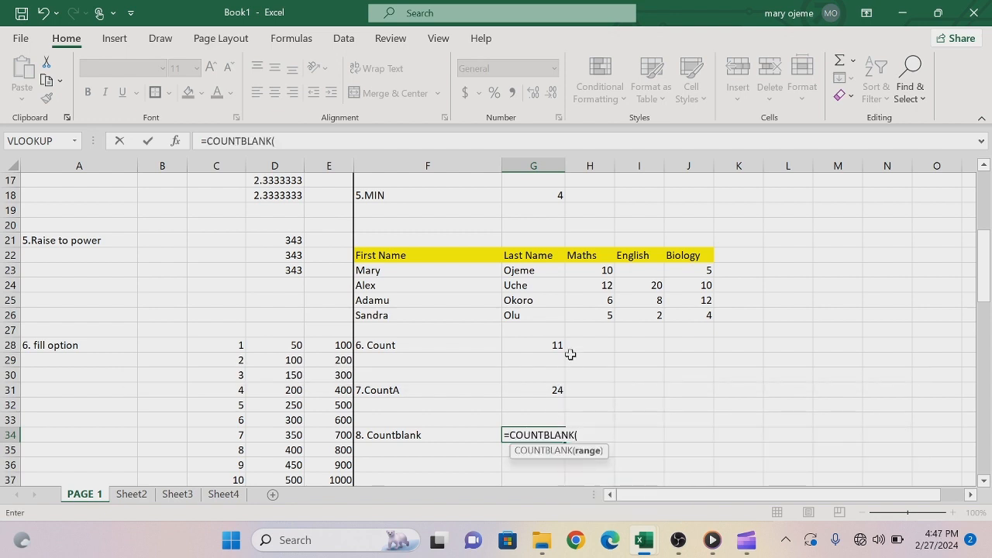
drag(380, 256, 673, 311)
key(Return)
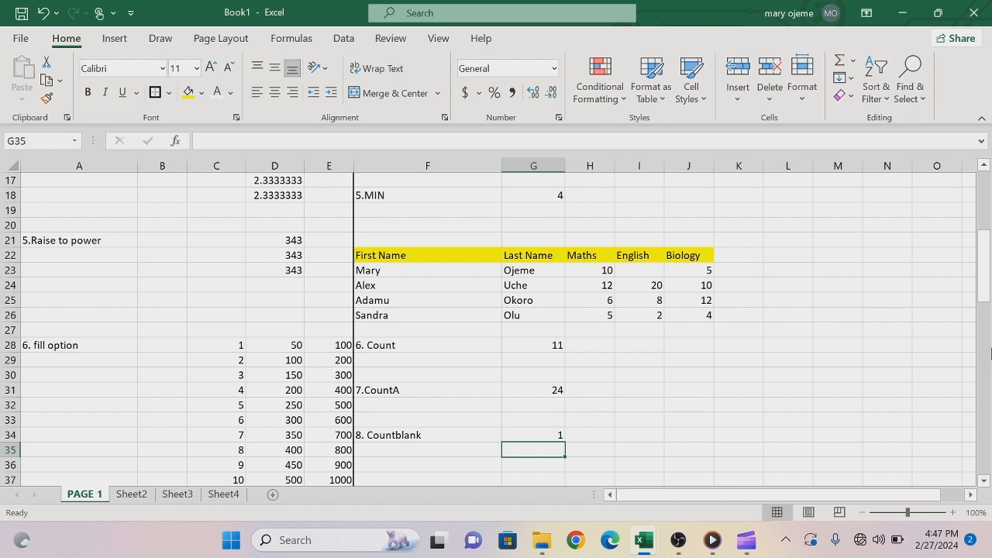
scroll(983, 390, down, 3)
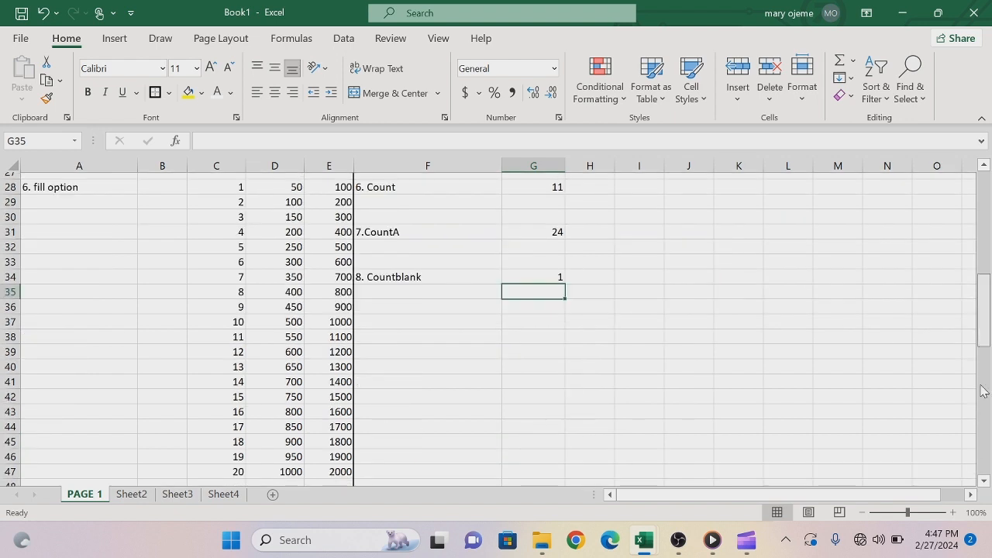
scroll(980, 472, down, 12)
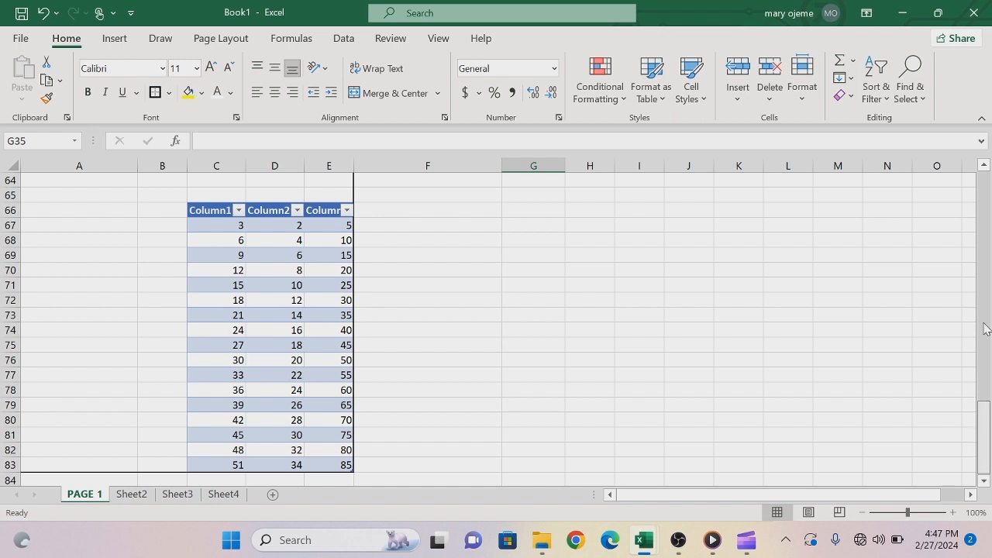
scroll(986, 328, up, 8)
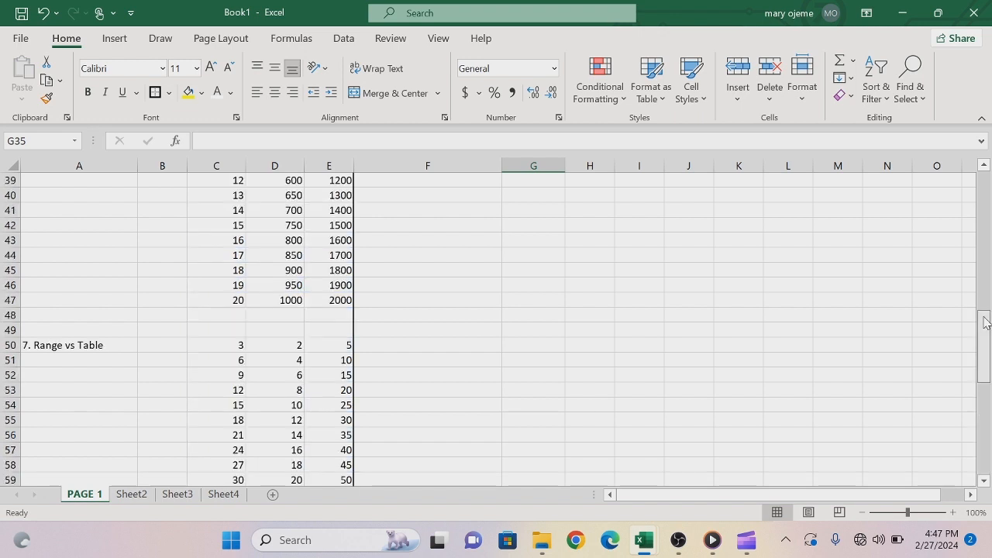
click(984, 165)
click(984, 166)
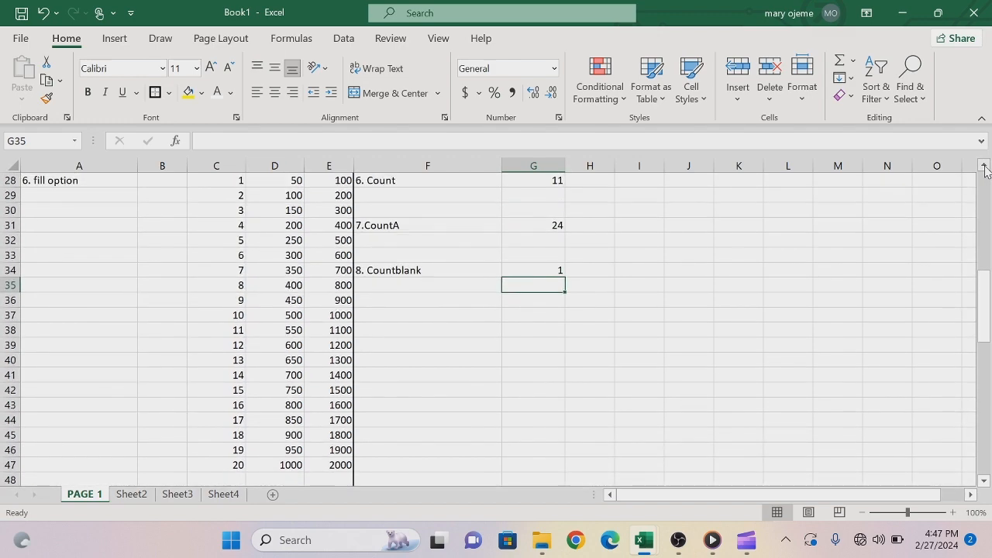
click(374, 329)
Label F38 '9. concat' and select the name and score table F22:J26.
text(9)
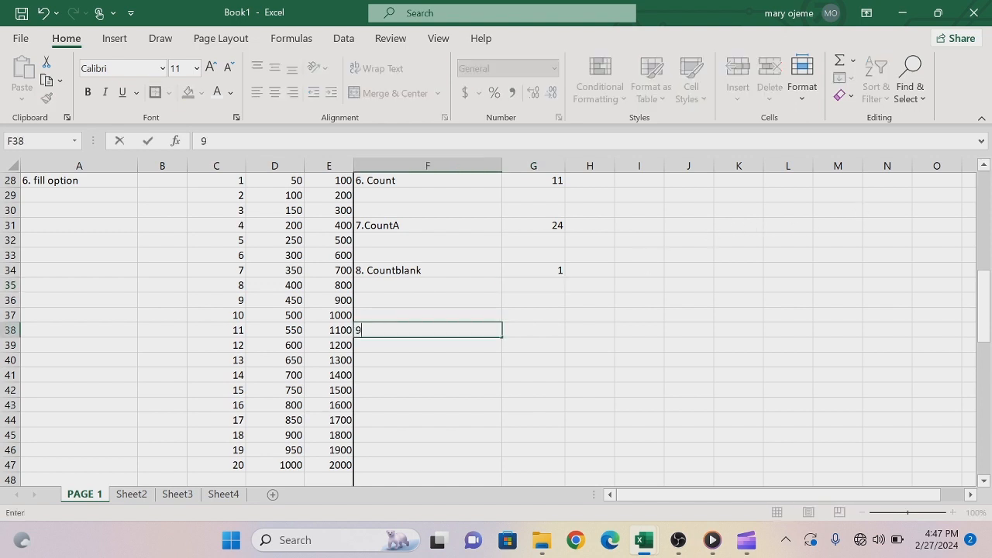
text(. co cat)
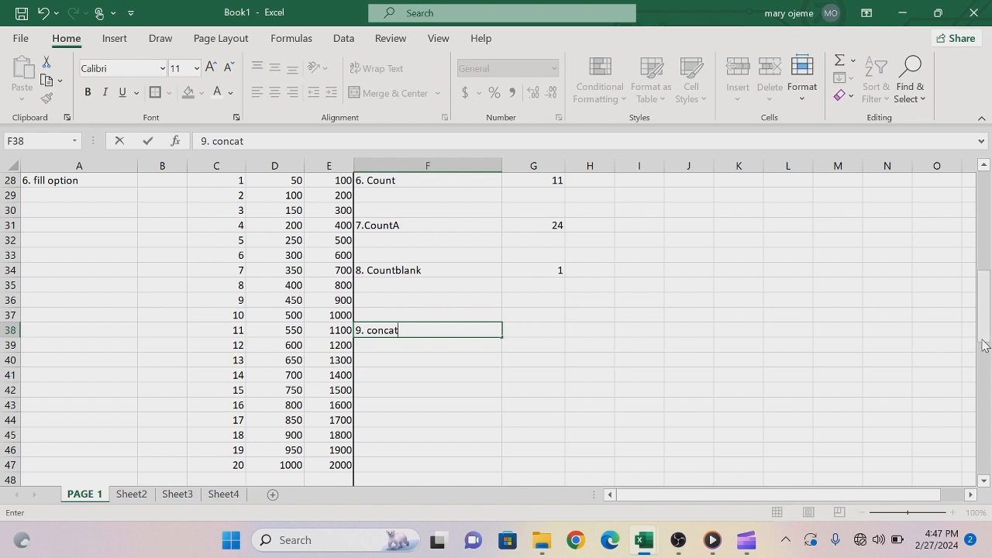
click(988, 266)
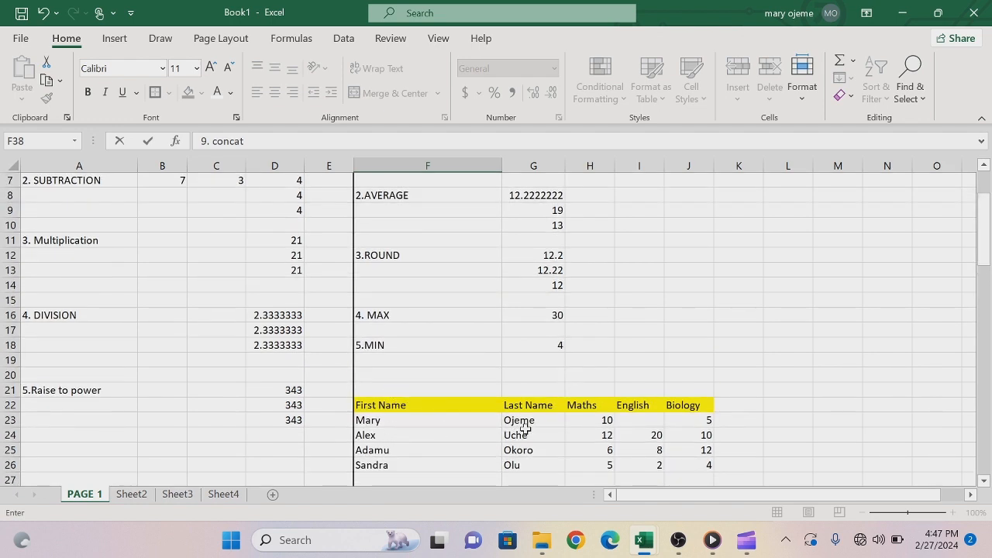
click(983, 470)
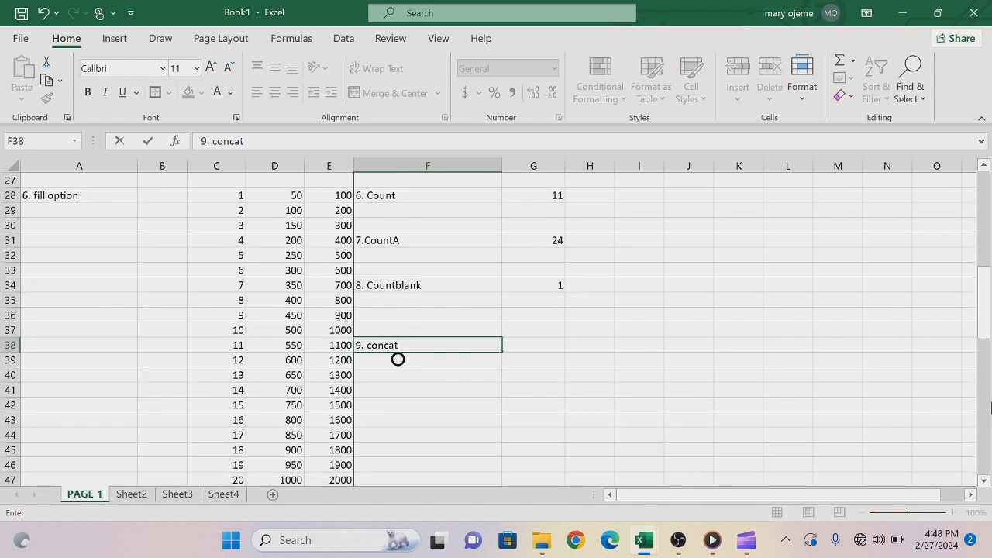
drag(984, 333, 985, 279)
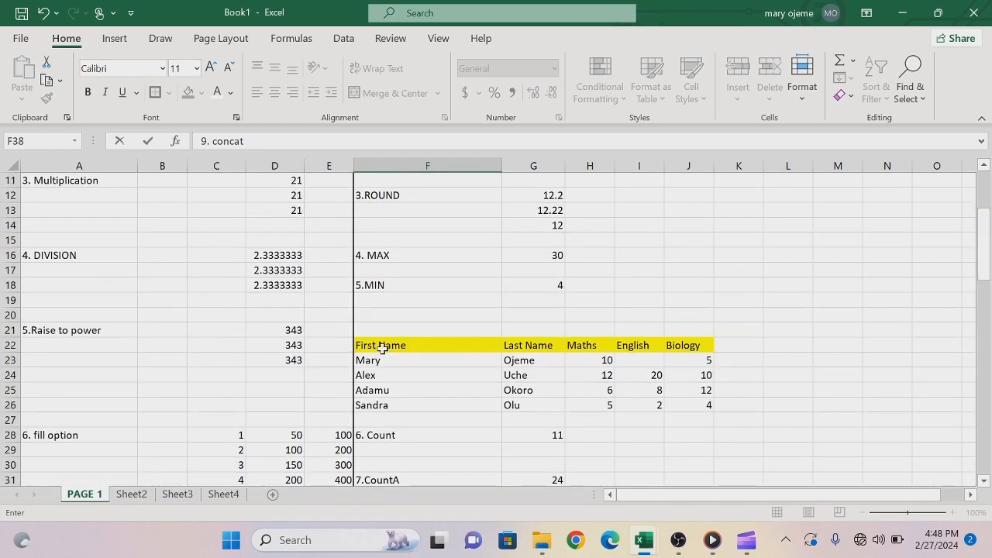
drag(378, 344, 844, 494)
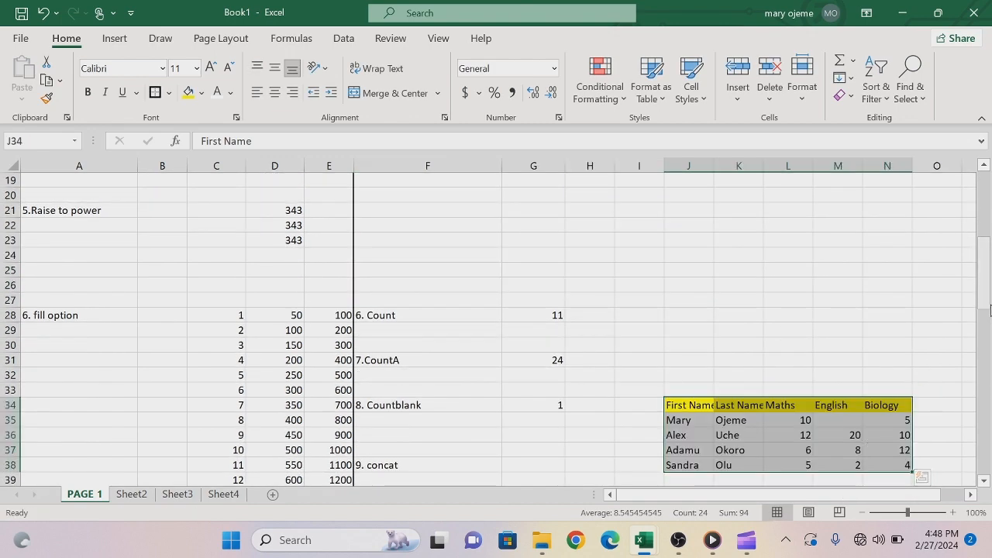
Move the table to J34:N38 and widen columns J and K so both name headers fit.
drag(987, 307, 988, 369)
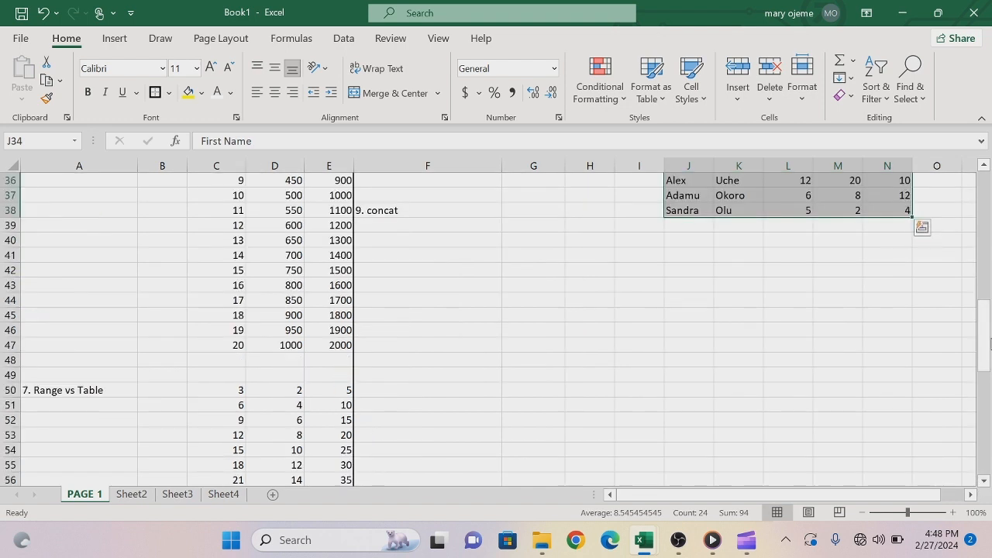
click(984, 171)
click(985, 171)
click(985, 171)
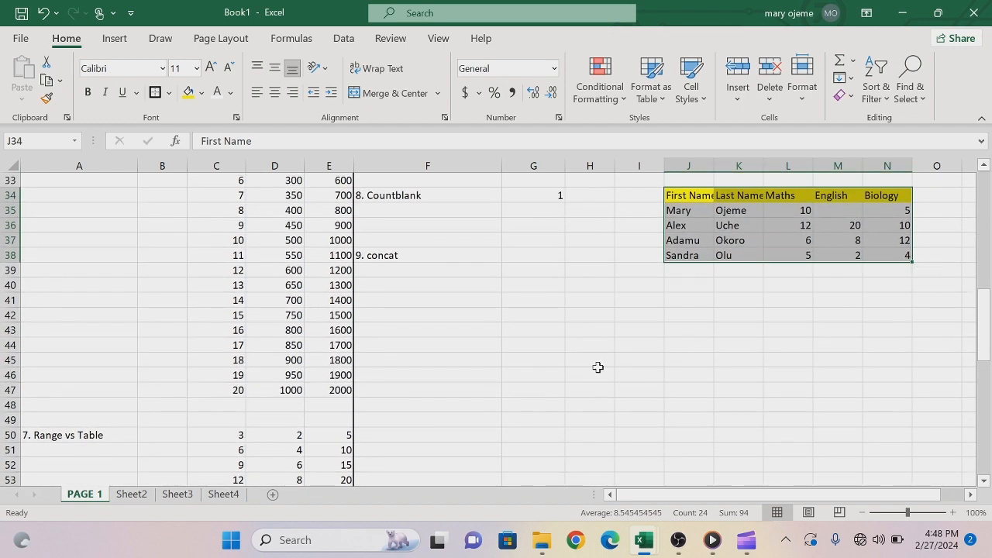
drag(712, 167, 721, 167)
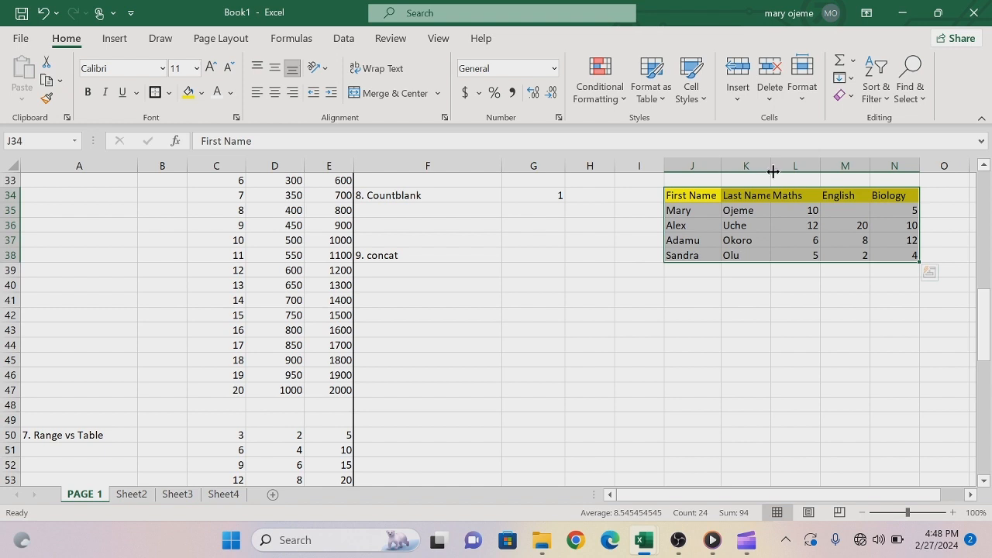
drag(772, 166, 783, 165)
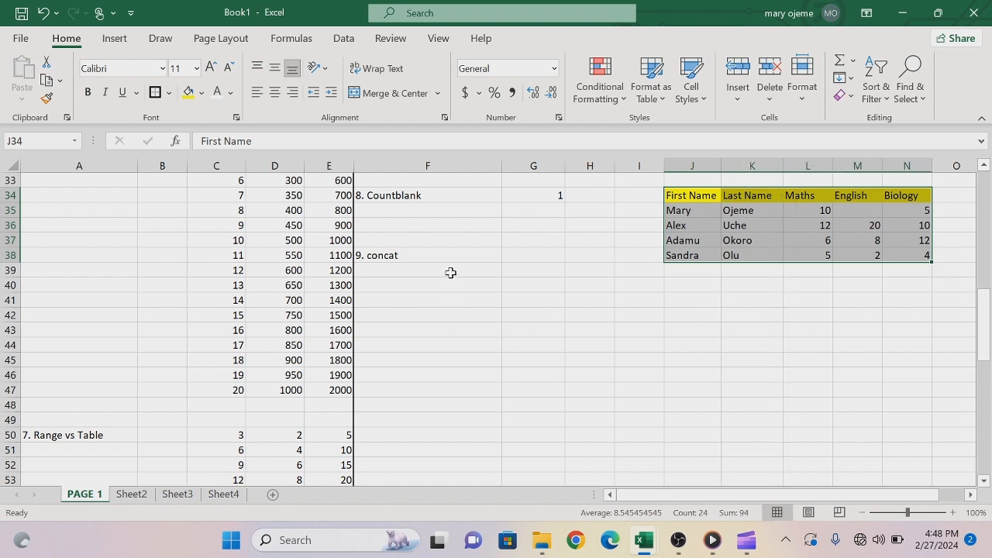
click(518, 255)
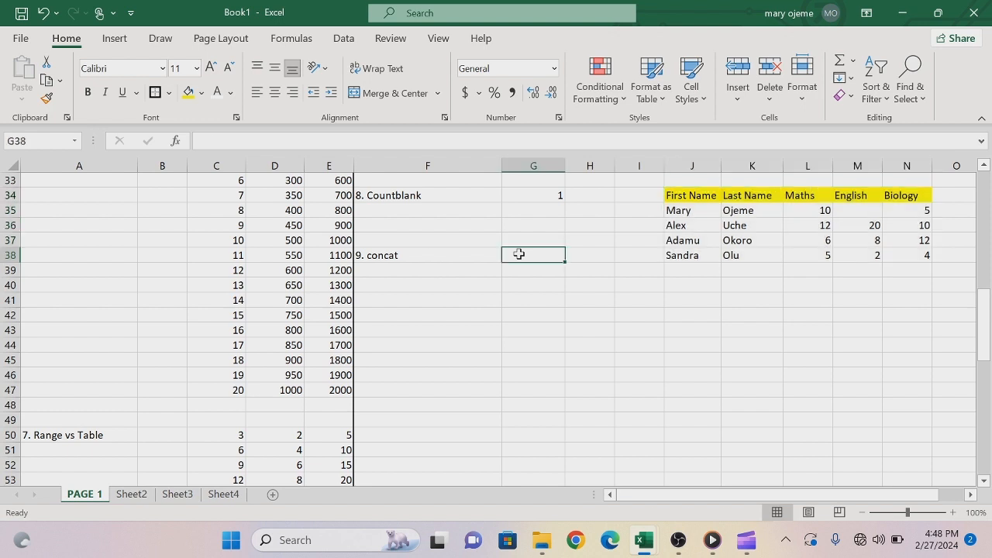
Enter =CONCAT(J35,K35) in G38 to join the first student's first and last names.
text(=c)
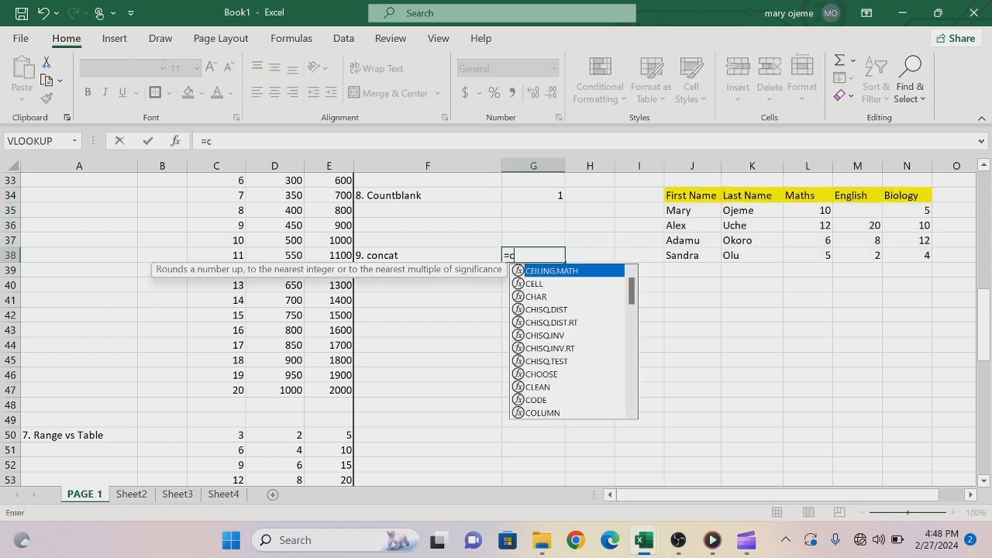
text(oncat)
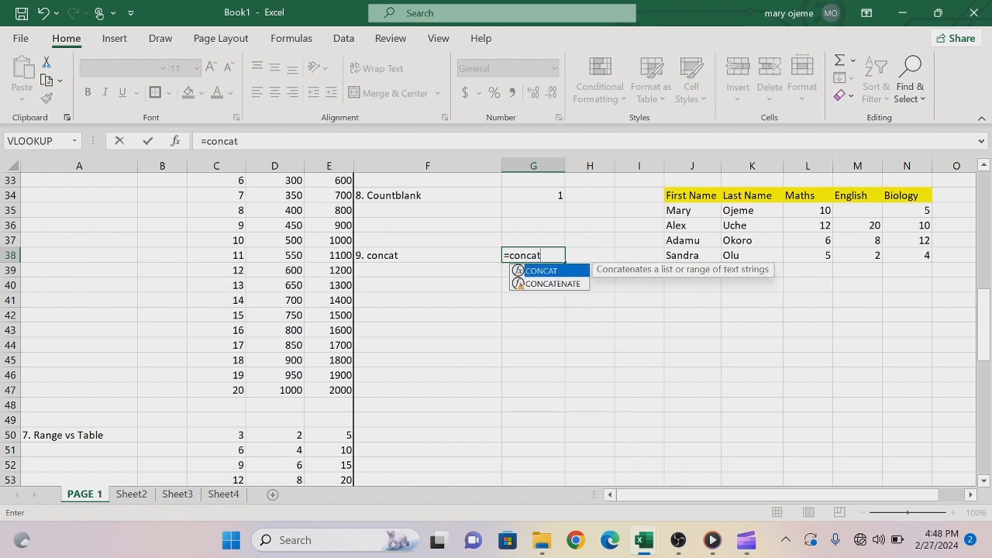
key(Tab)
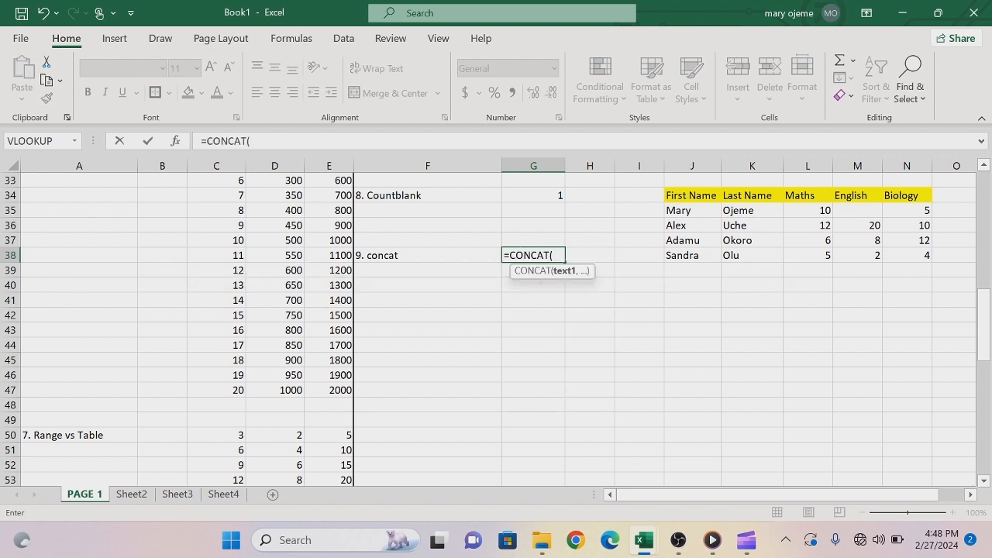
click(684, 210)
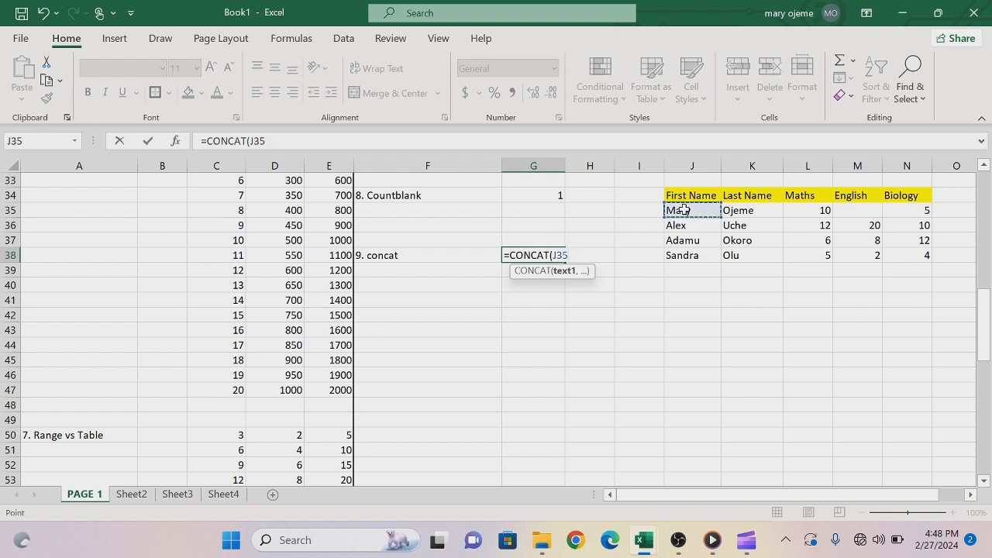
text(,)
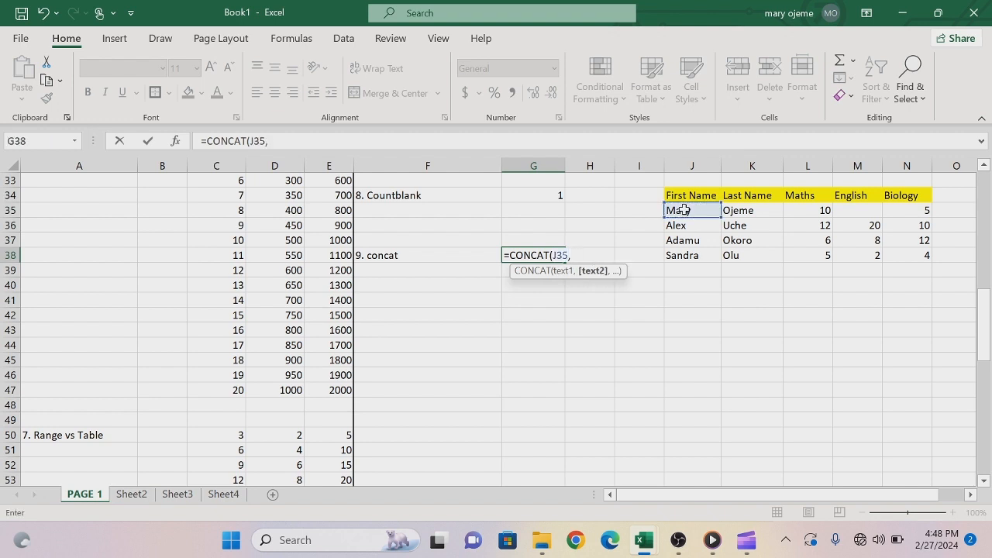
click(738, 210)
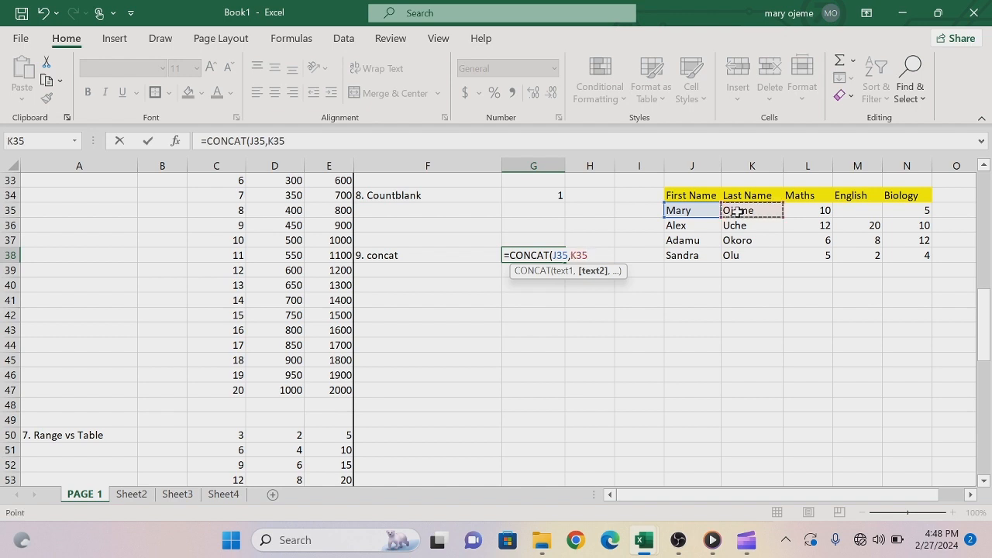
key(Return)
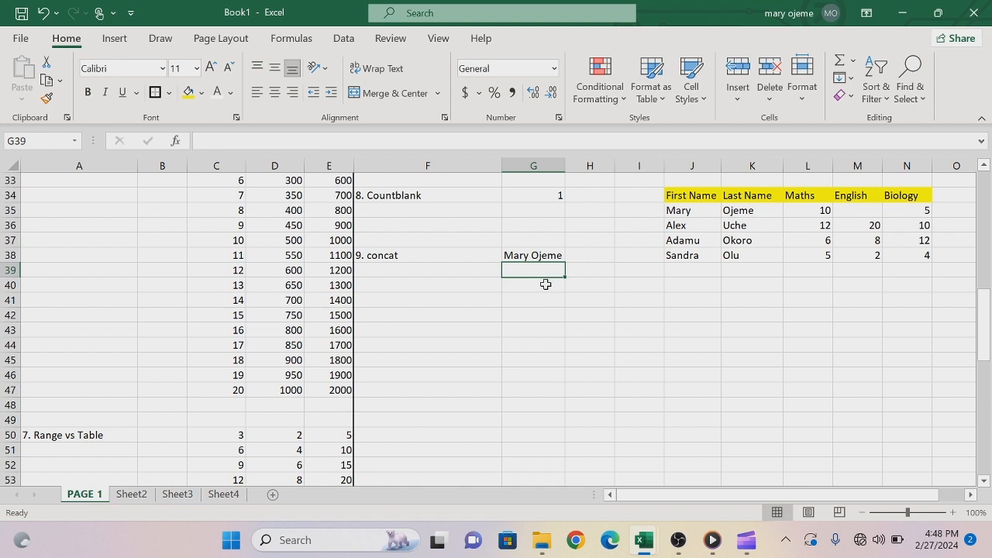
click(531, 256)
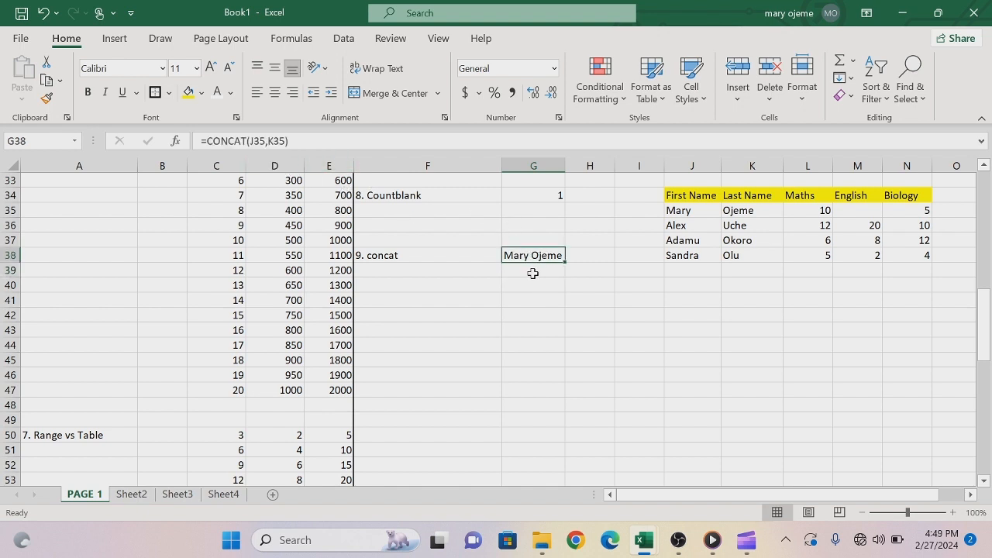
click(532, 273)
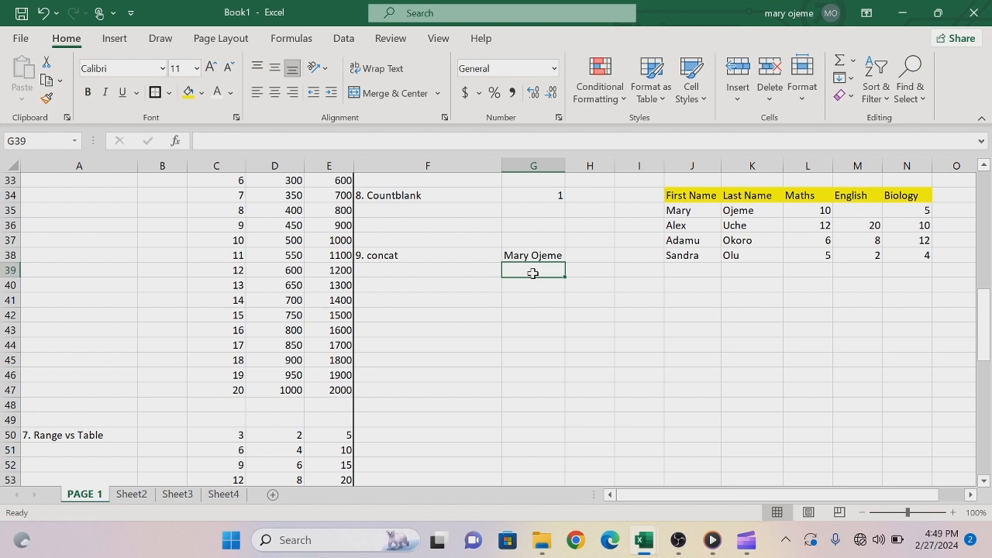
Enter =CONCAT(J35," ",K35) in G39 to join the names with a space.
text(=)
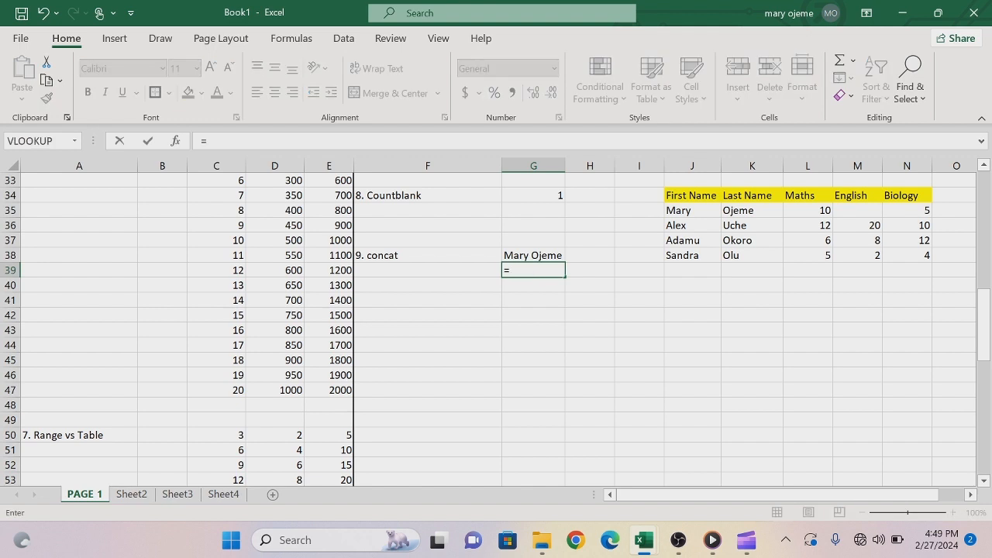
text(con)
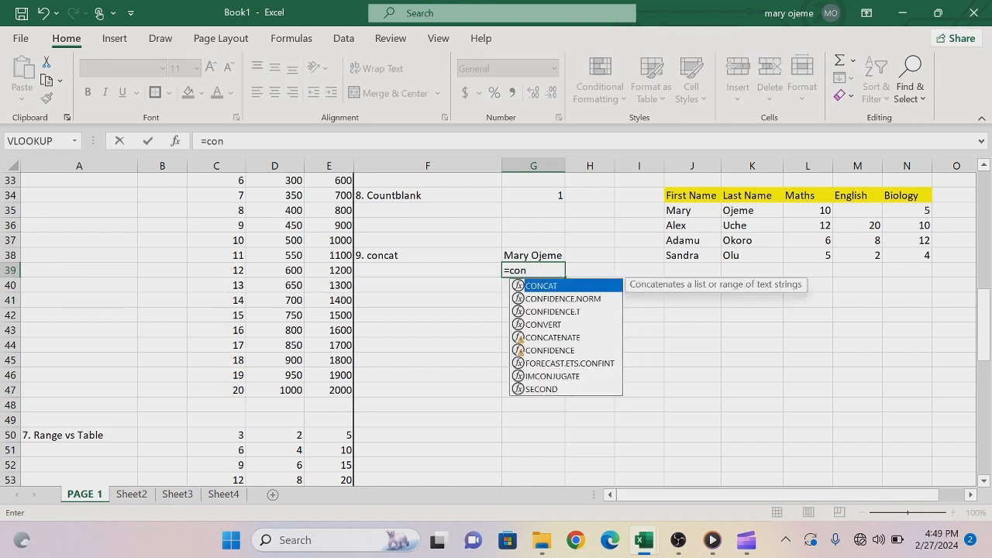
key(Tab)
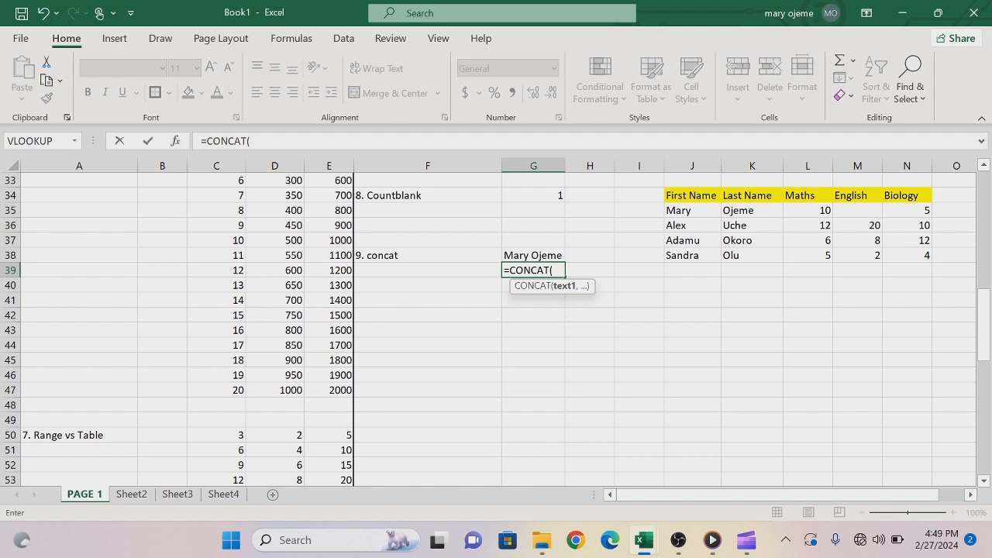
click(686, 212)
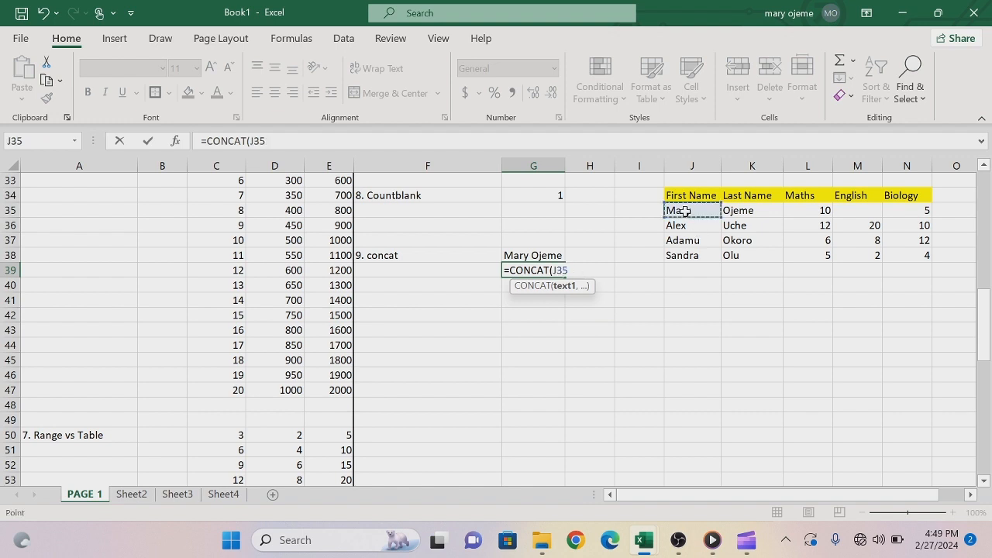
text(,)
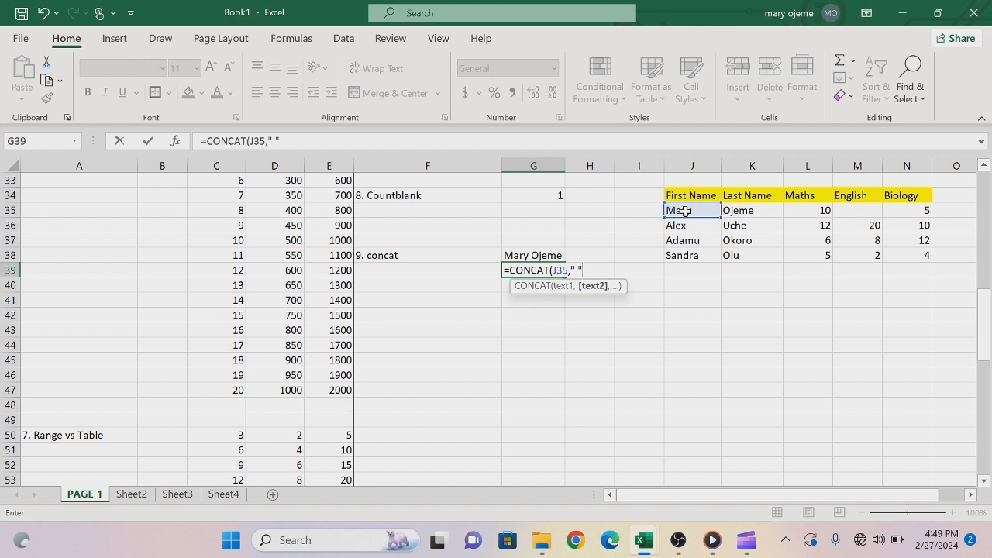
text(" ",)
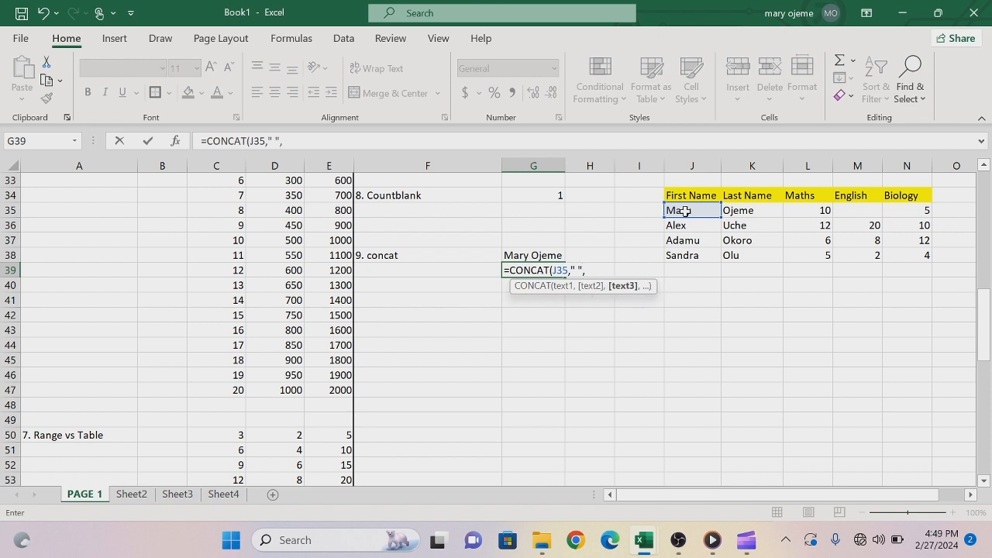
click(728, 210)
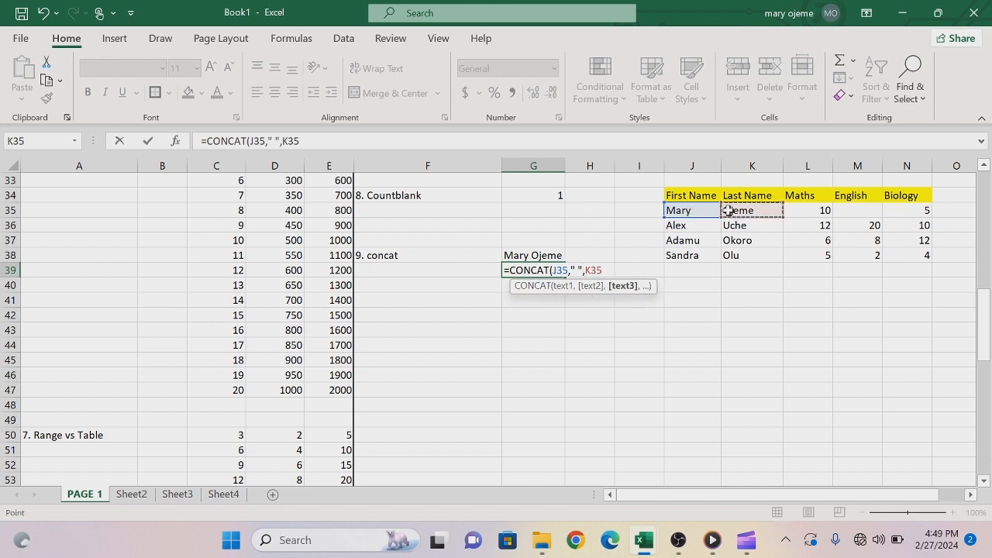
text())
key(Return)
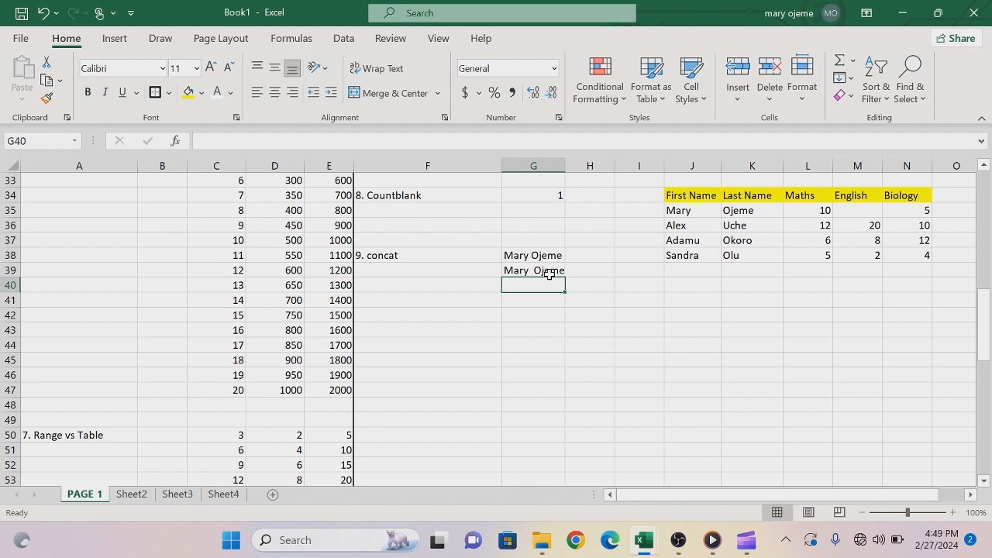
Copy G39's formula down to G43, widen column G, and shift the names to G41:G44.
click(546, 271)
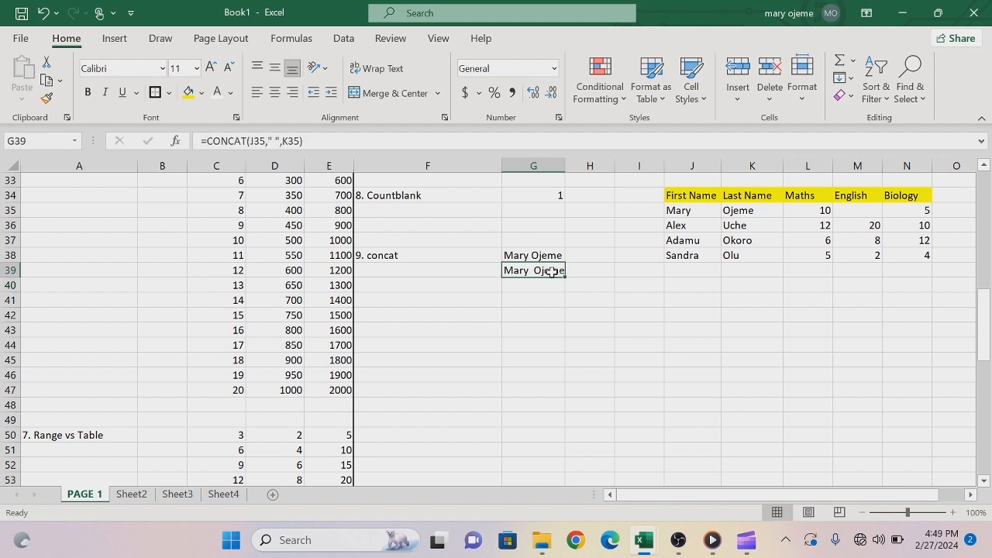
drag(567, 278, 565, 338)
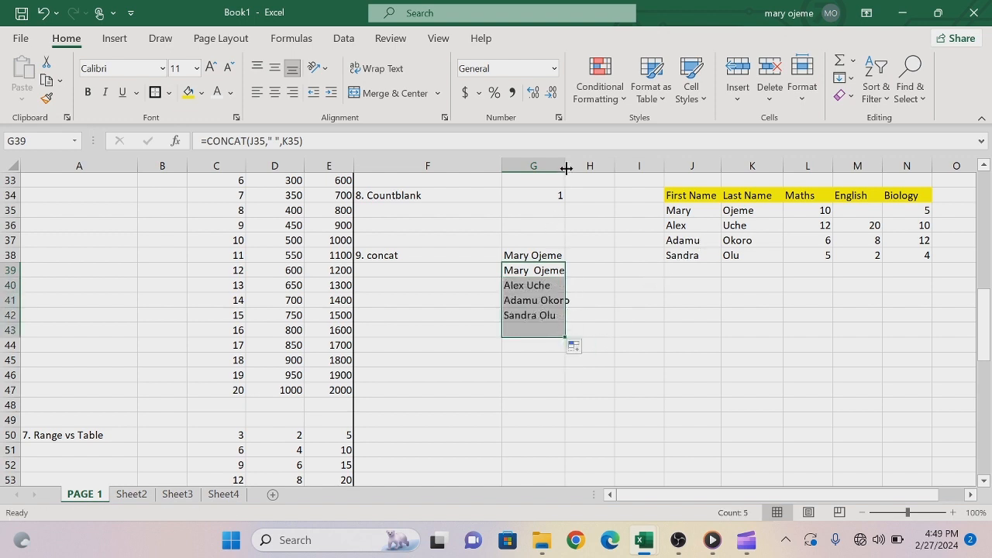
drag(564, 166, 575, 168)
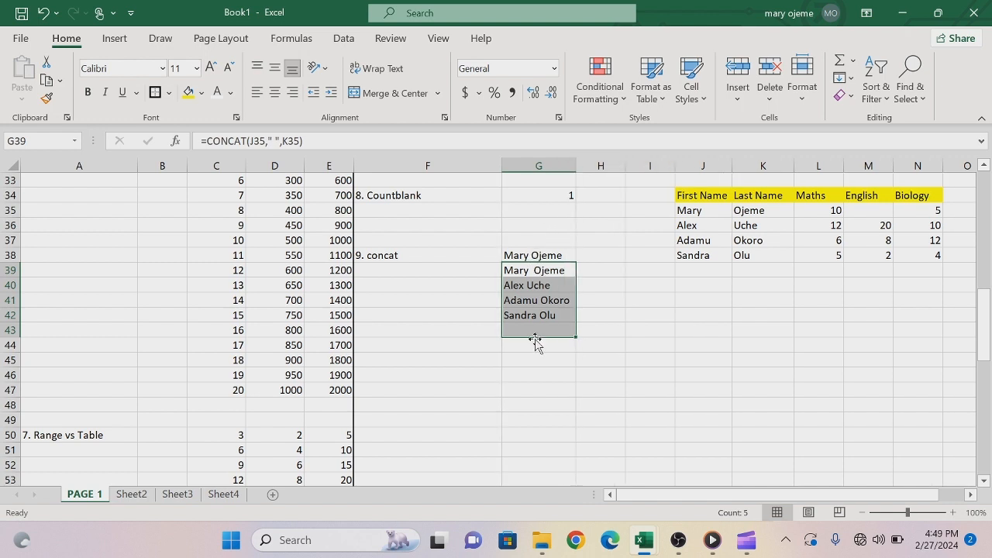
drag(530, 337, 522, 360)
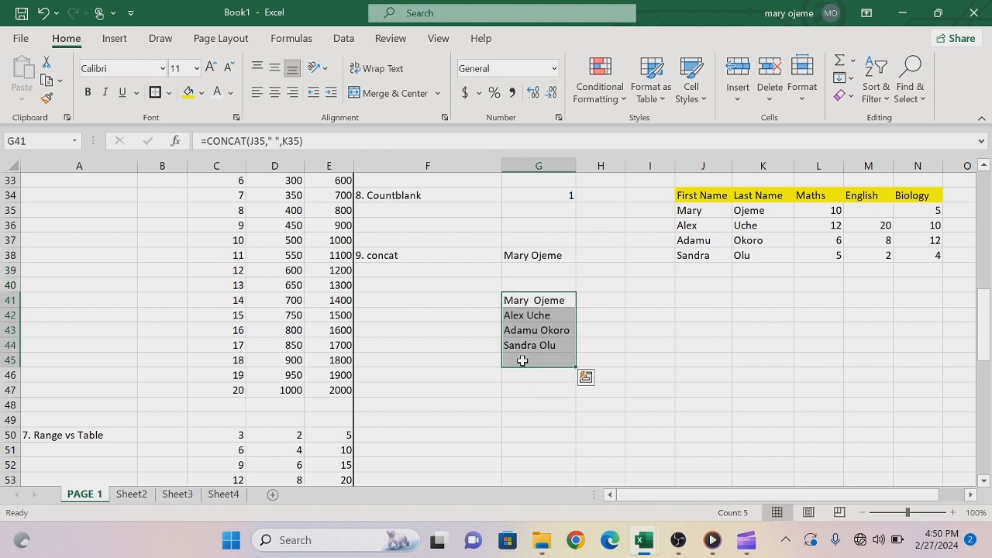
click(538, 285)
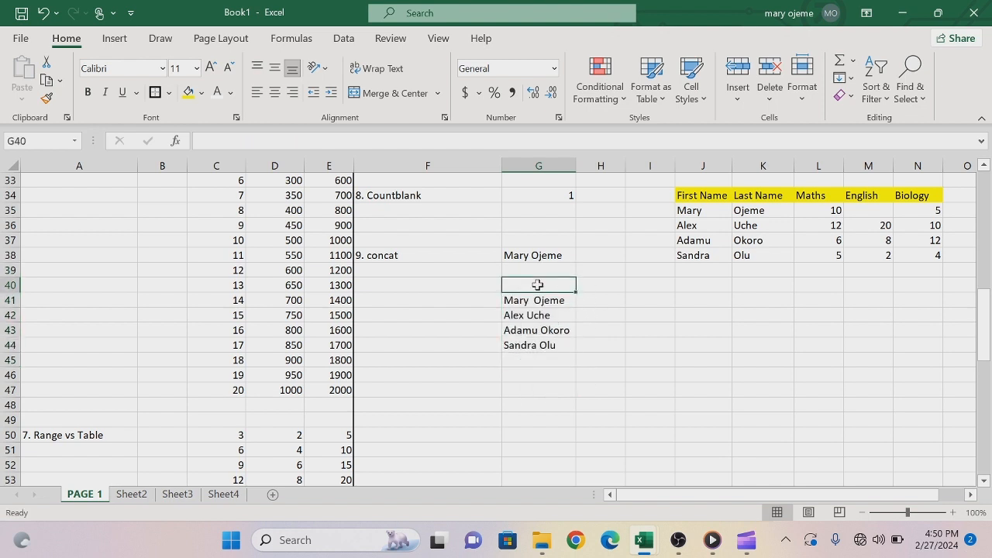
Add the headings Name, Score and Grade in G40:I40.
text(Name)
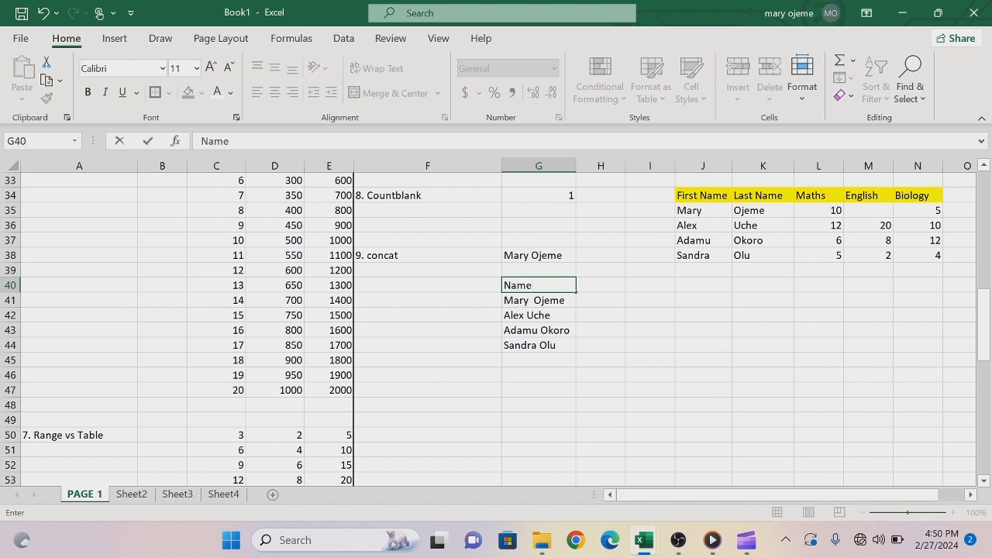
click(593, 287)
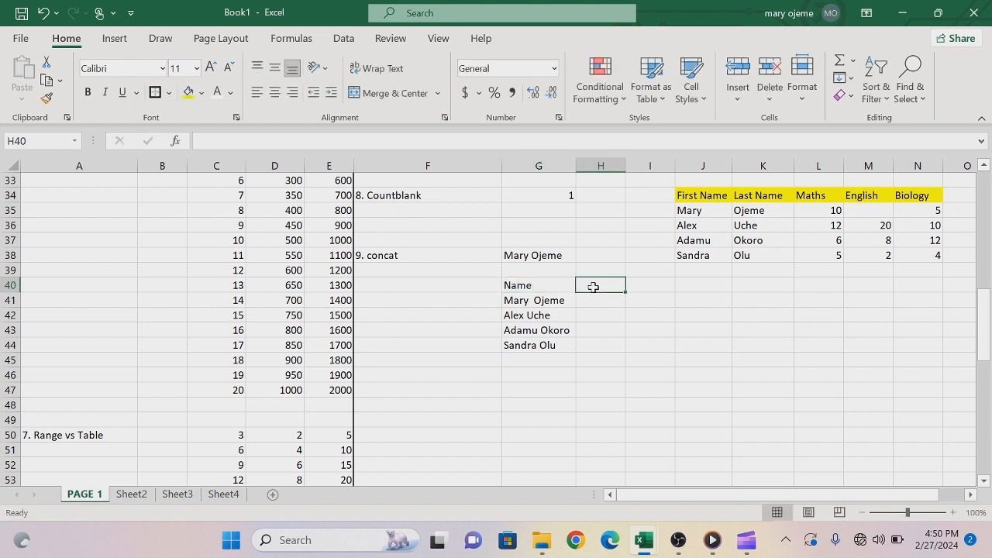
text(SC)
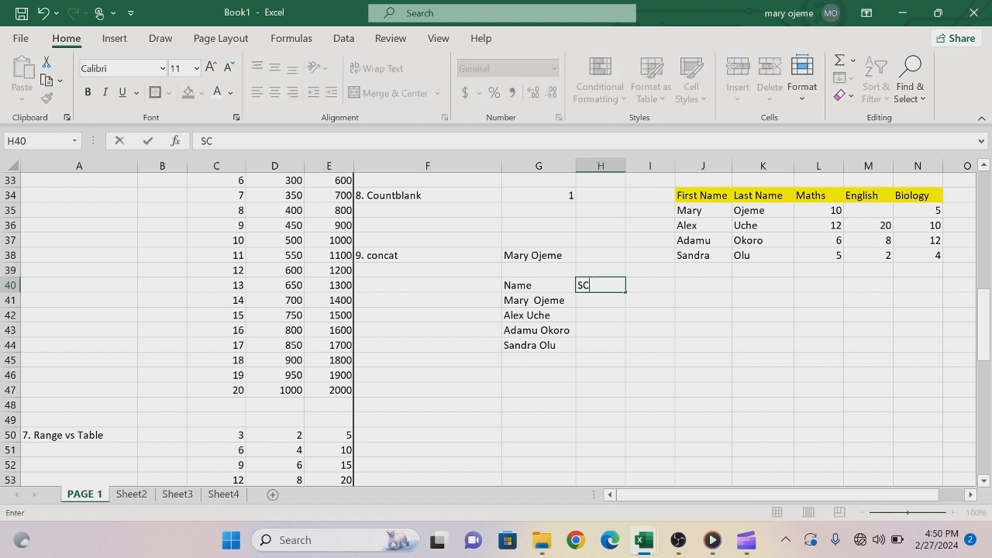
key(BackSpace)
text(core)
click(640, 287)
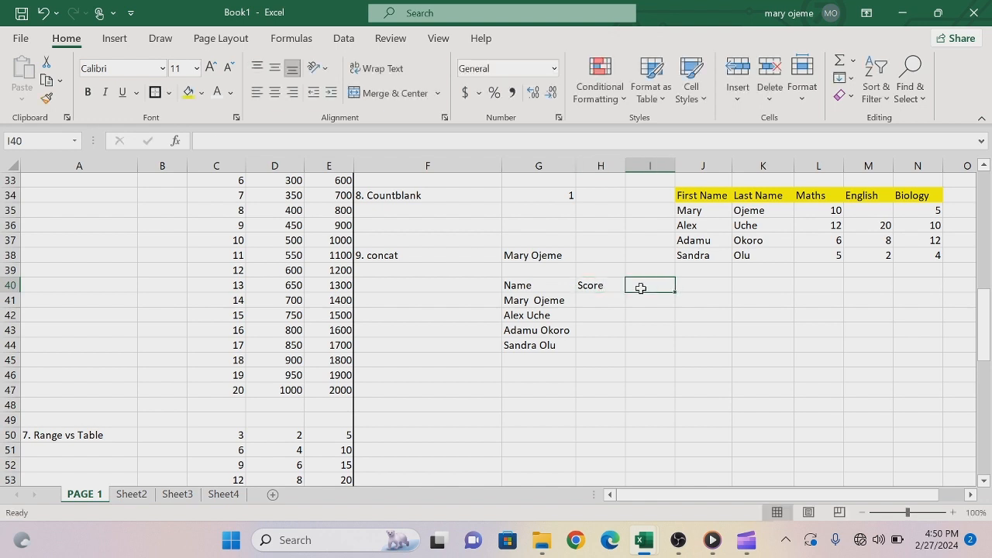
text(Grade)
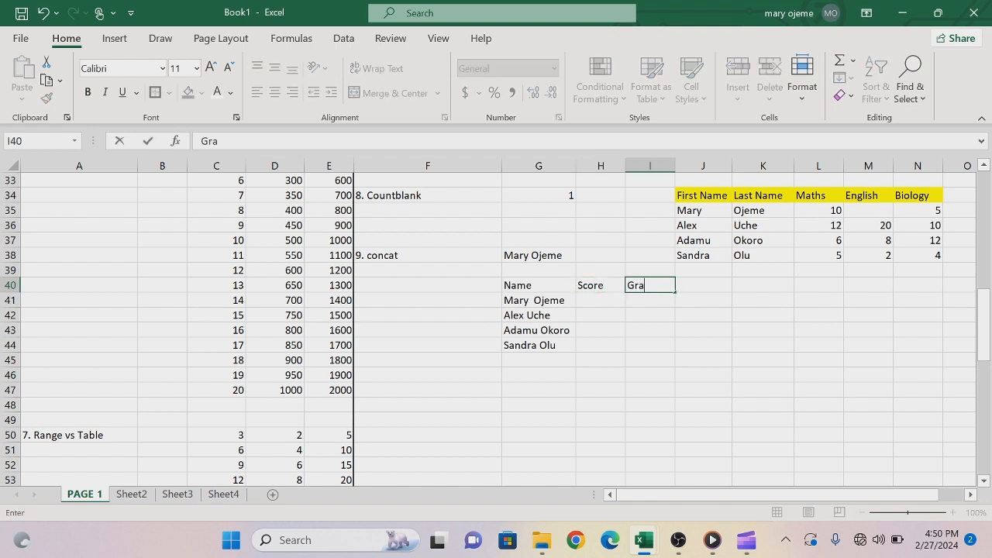
click(601, 300)
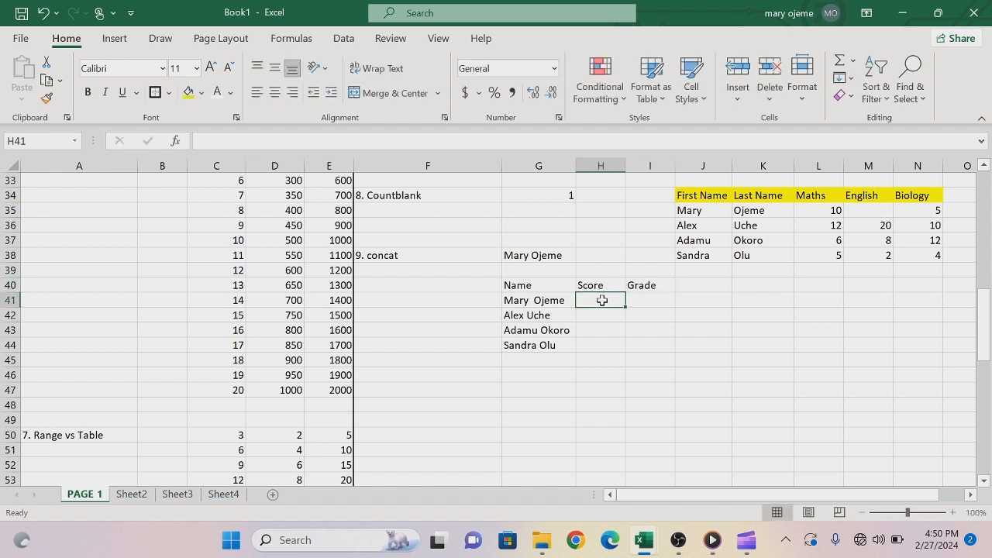
Enter the scores 49, 90, 30 and 69 in H41:H44.
text(49)
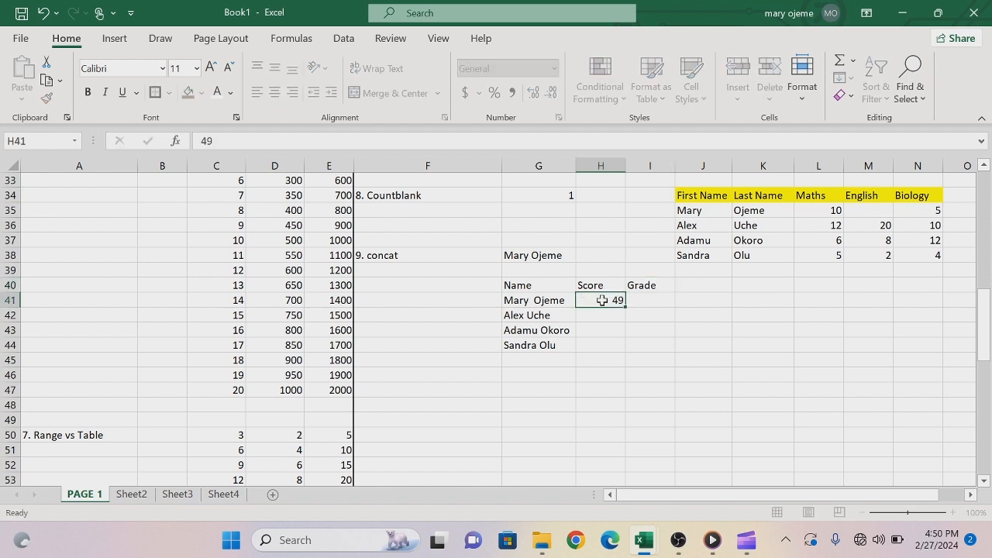
key(Return)
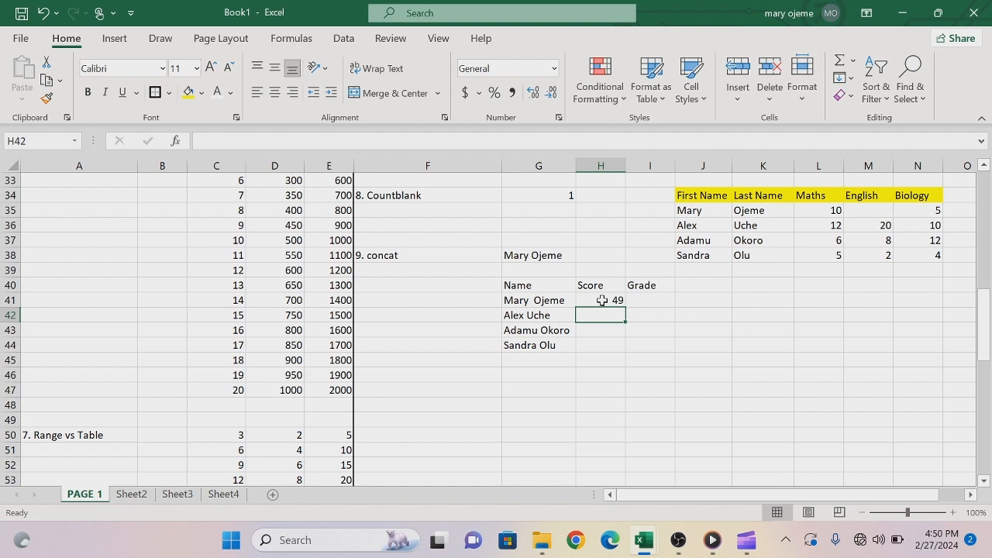
text(90)
key(Return)
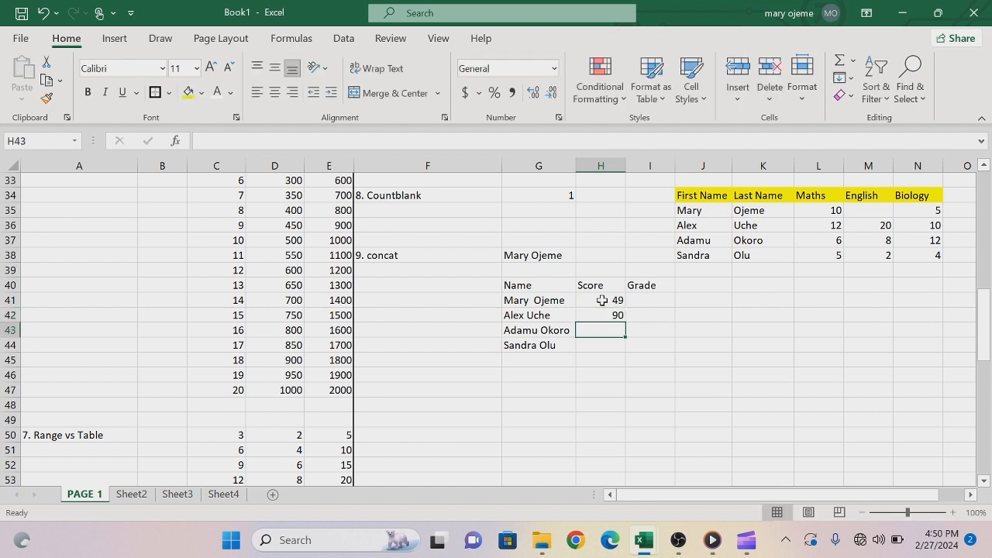
text(30)
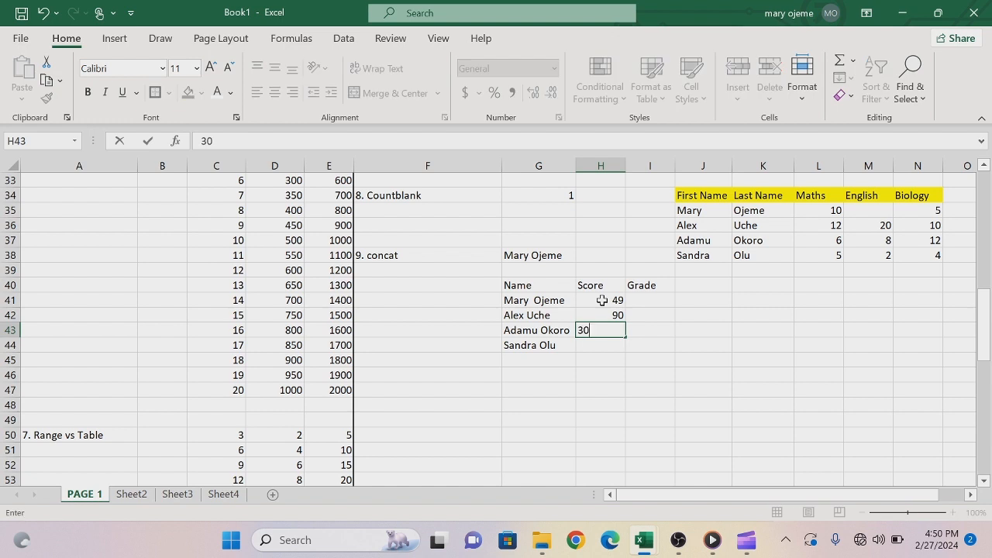
key(Return)
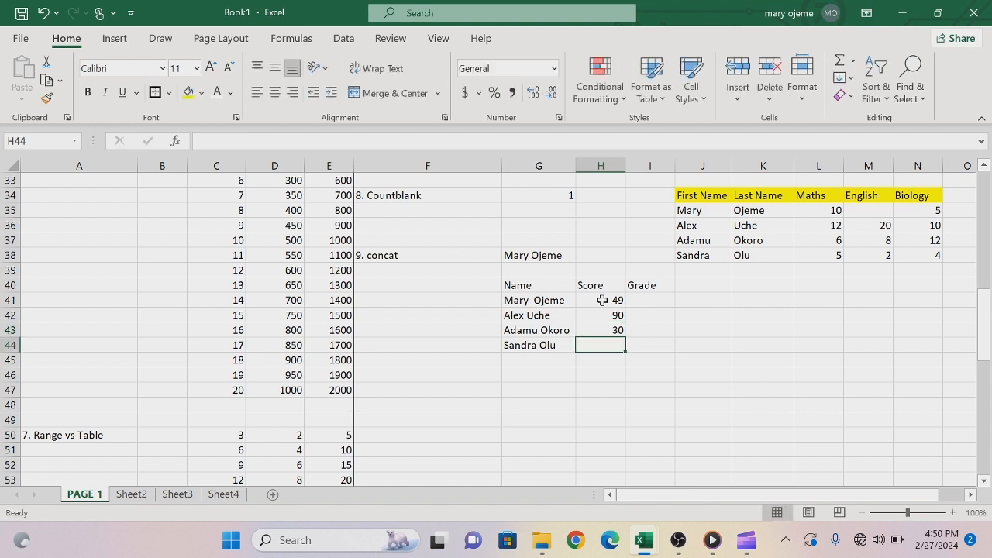
text(69)
key(Right)
key(Right)
key(Right)
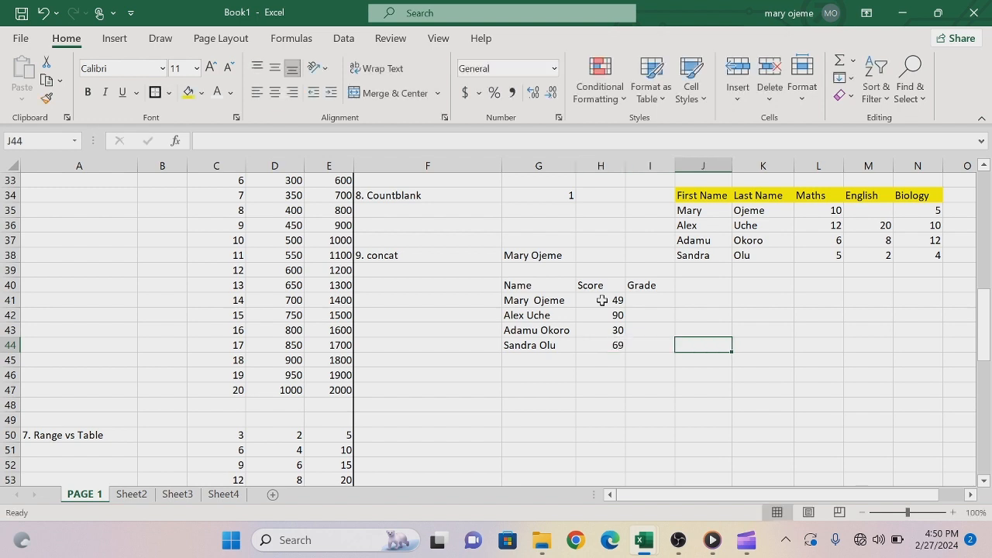
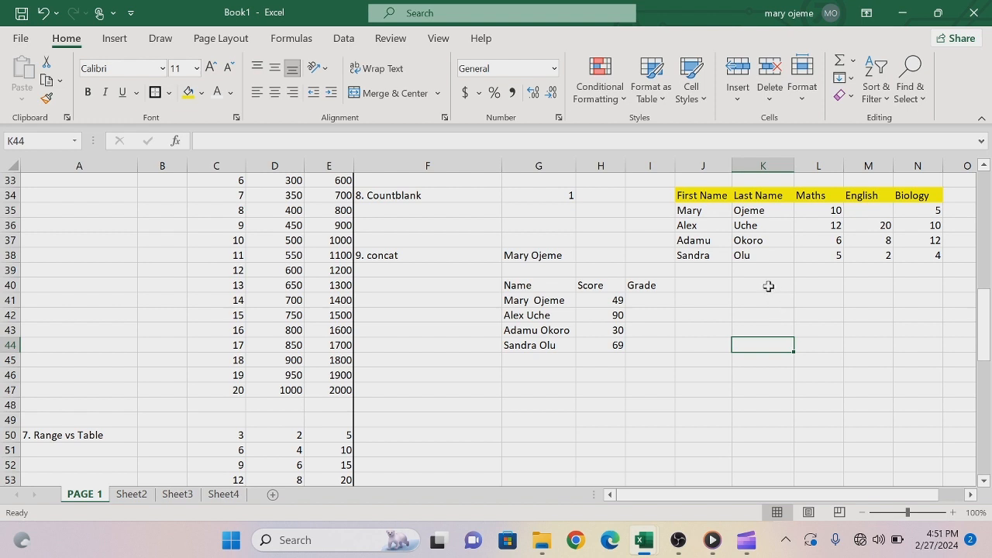
Enter the pass mark 50 in K40 and start an =IF formula in I41.
click(768, 286)
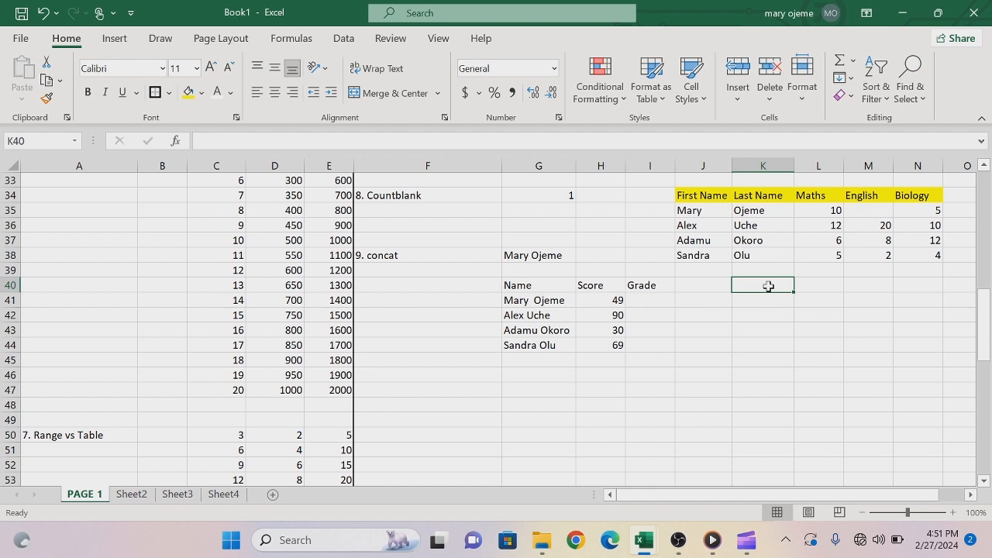
text(50)
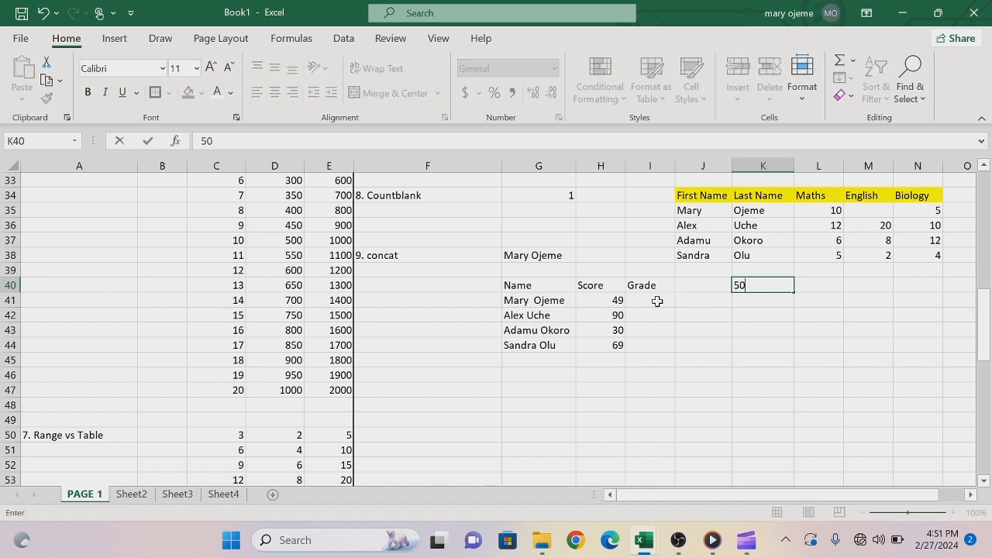
click(658, 301)
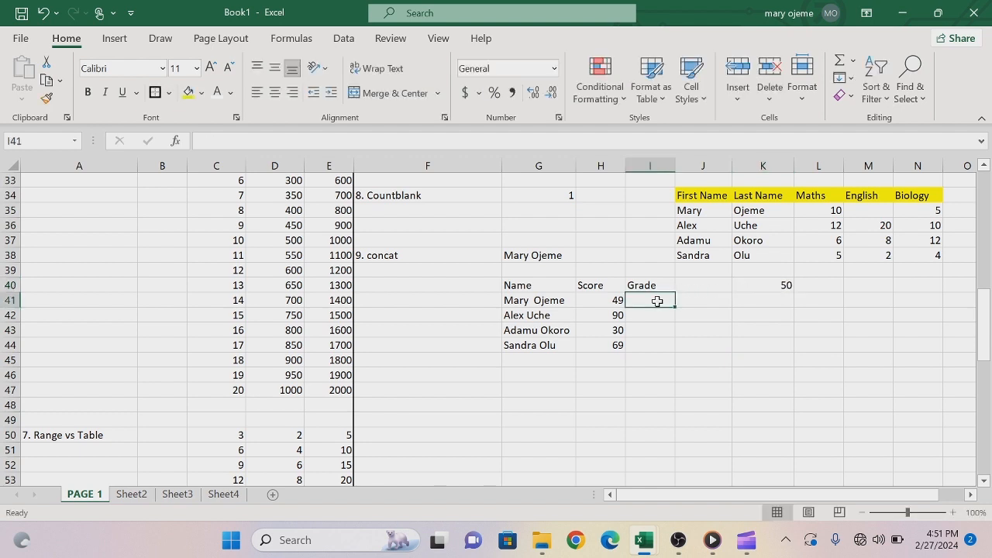
text(=if)
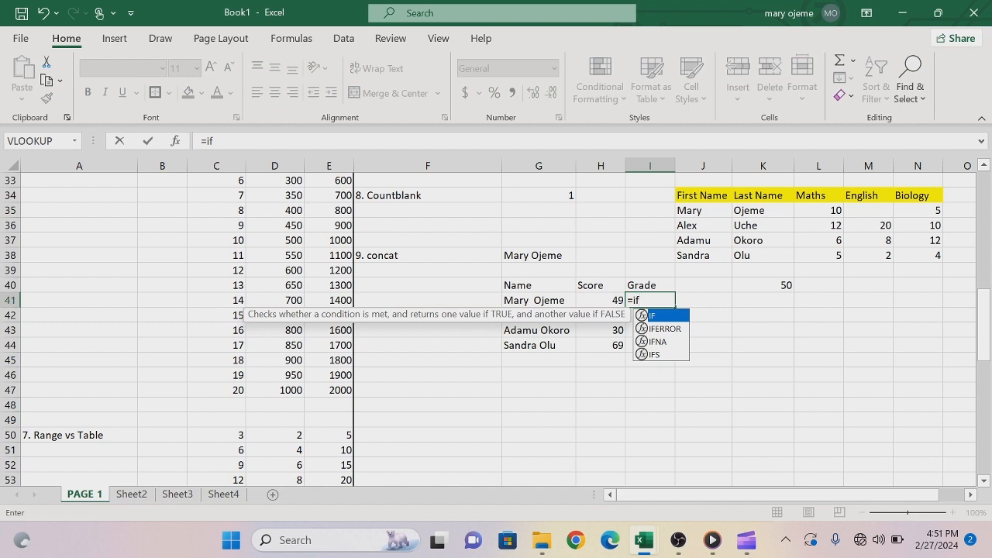
Complete I41 as =IF(H41>=50,"Pass","Fail"), which shows Fail for the score 49.
key(Tab)
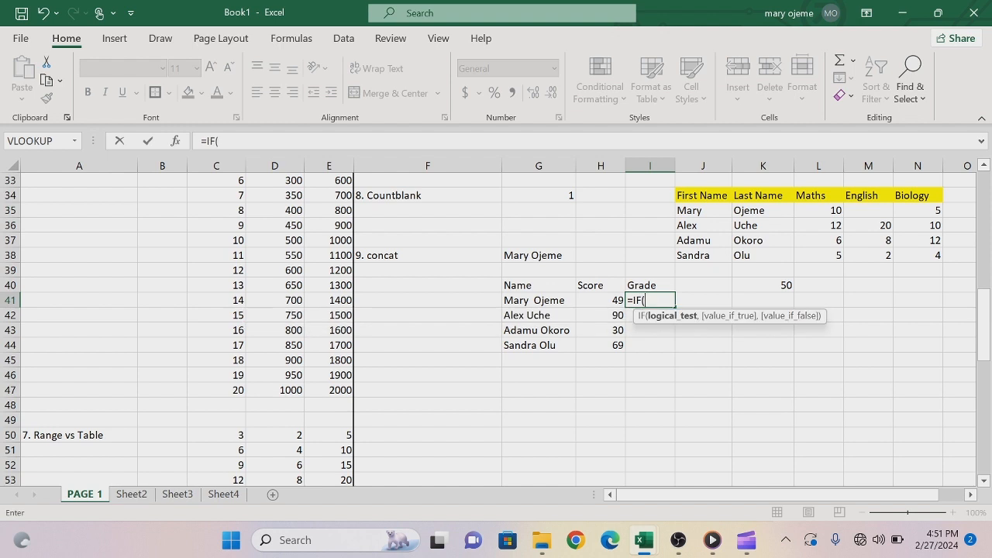
click(600, 298)
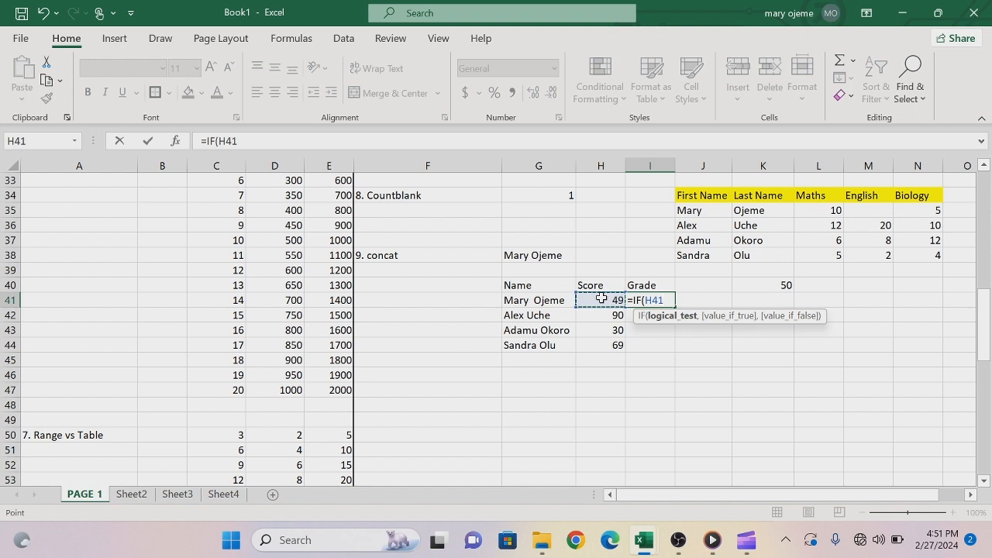
text(>)
click(786, 287)
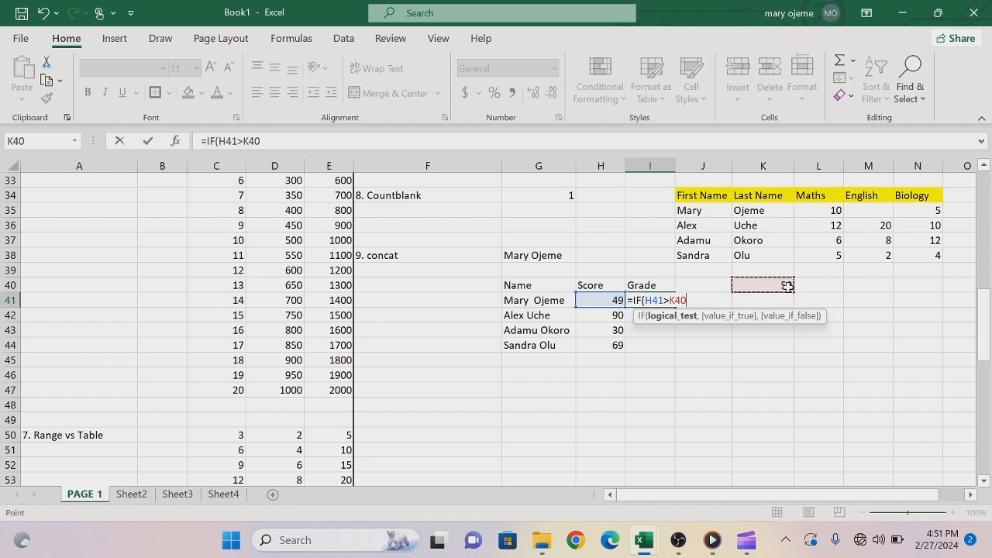
key(BackSpace)
key(BackSpace)
key(BackSpace)
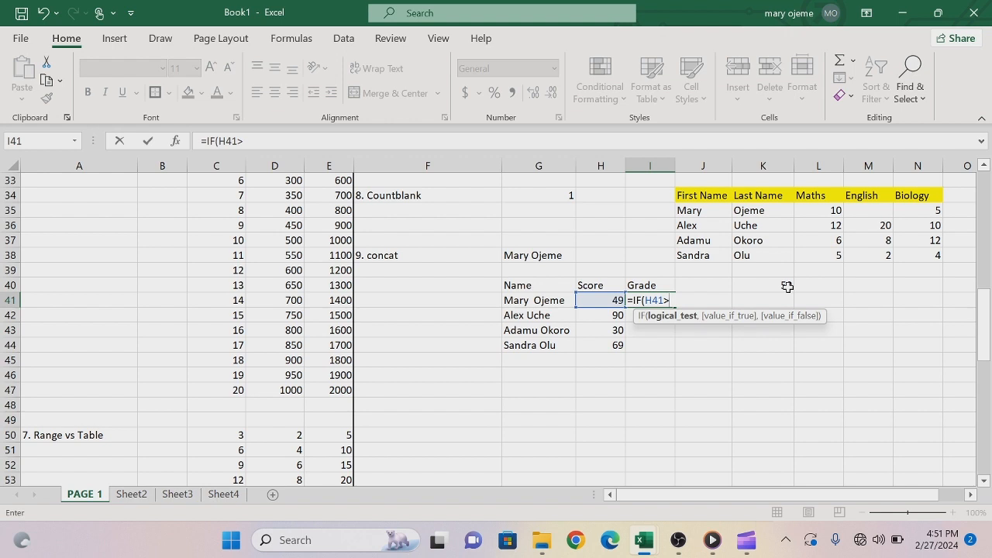
text(=50,)
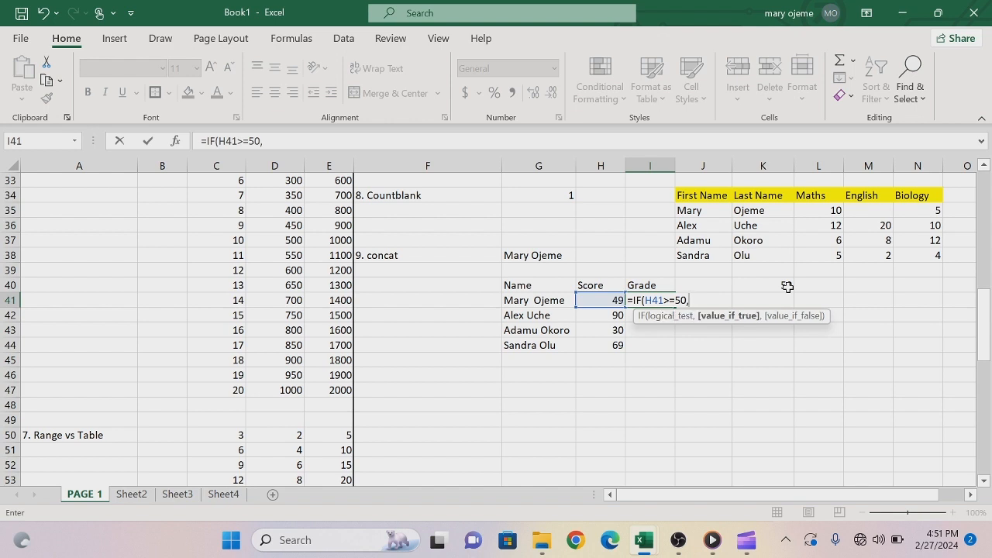
text("pa)
key(BackSpace)
key(BackSpace)
text(Pass",)
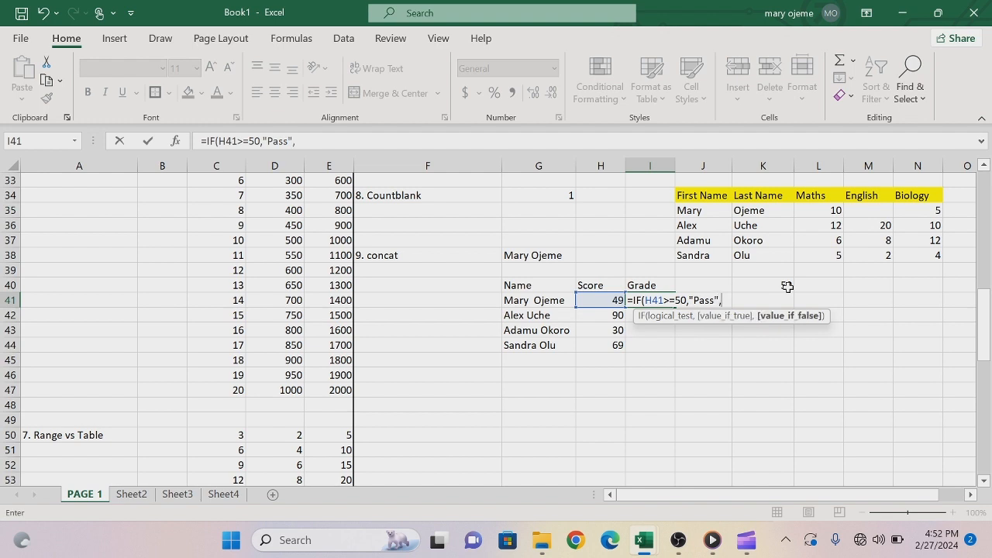
text("Fail"))
key(Return)
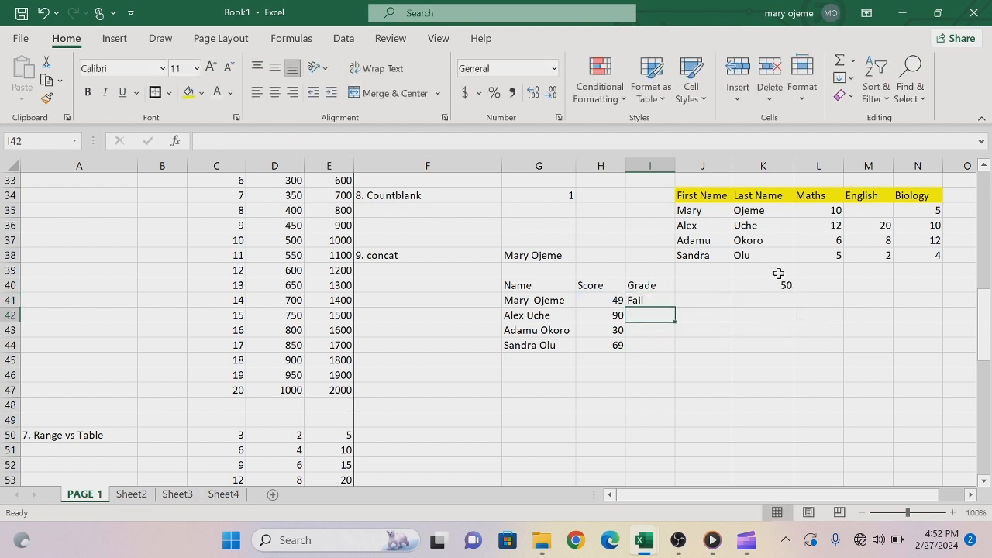
click(655, 301)
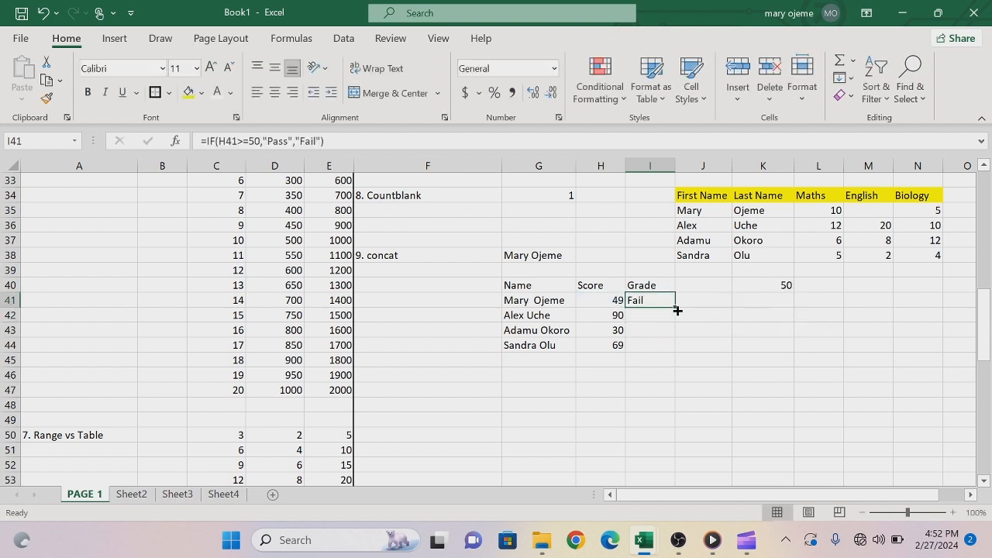
Fill the grade formula down to I44 (Pass, Fail, Pass) and enter 19 in K45.
drag(676, 310, 673, 348)
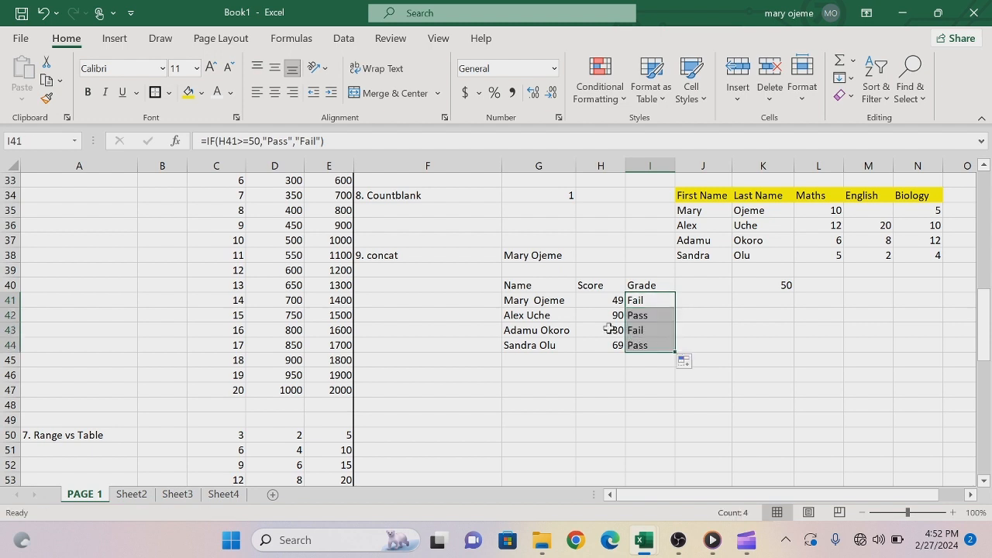
click(730, 313)
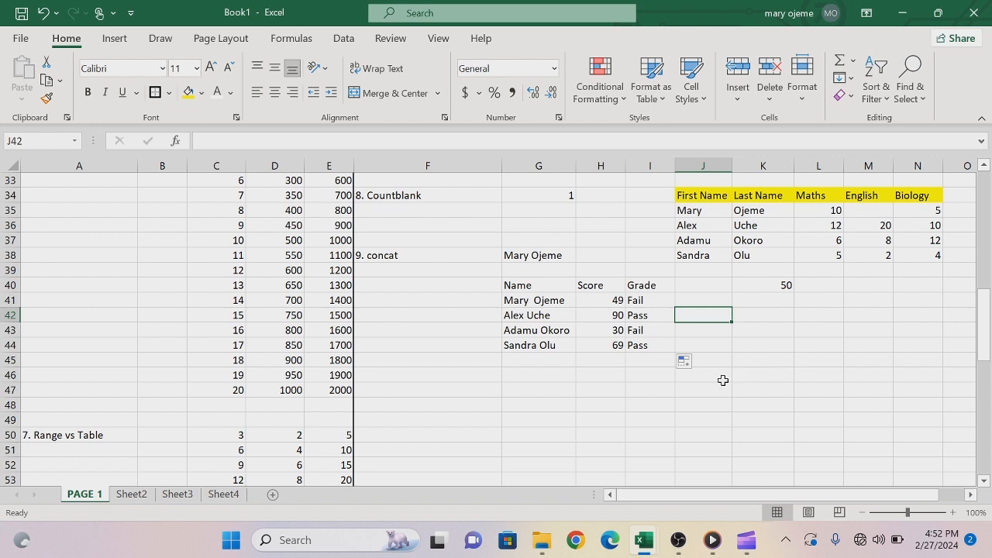
click(723, 379)
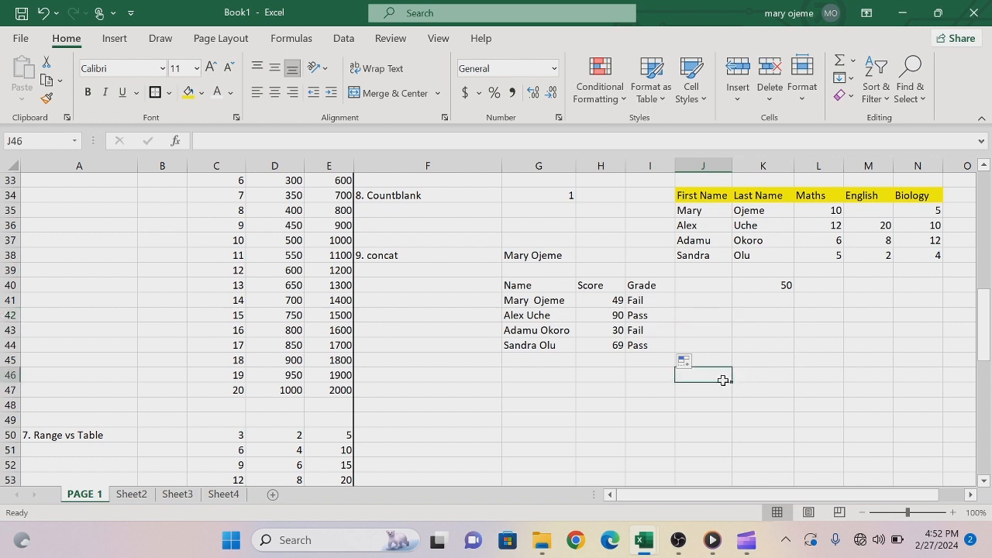
click(765, 365)
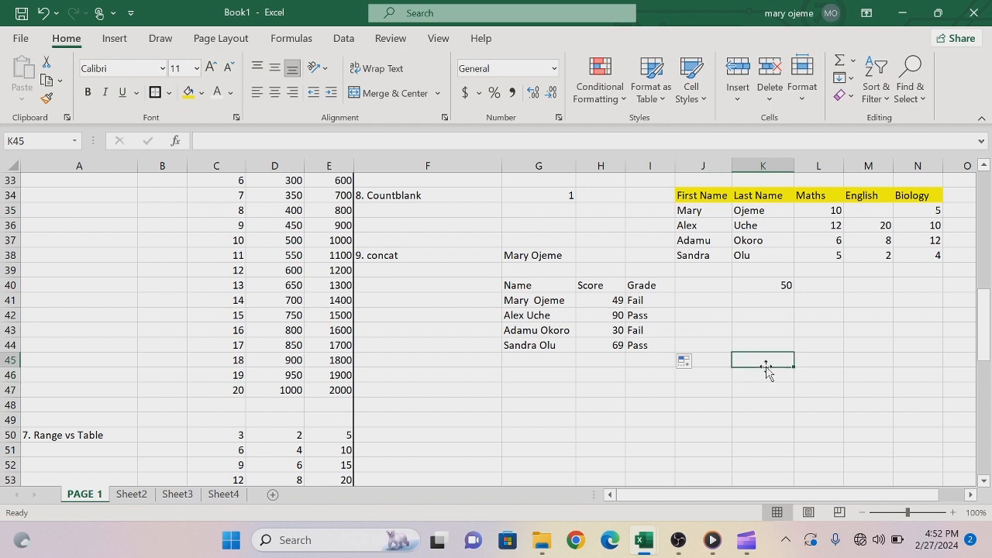
text(19)
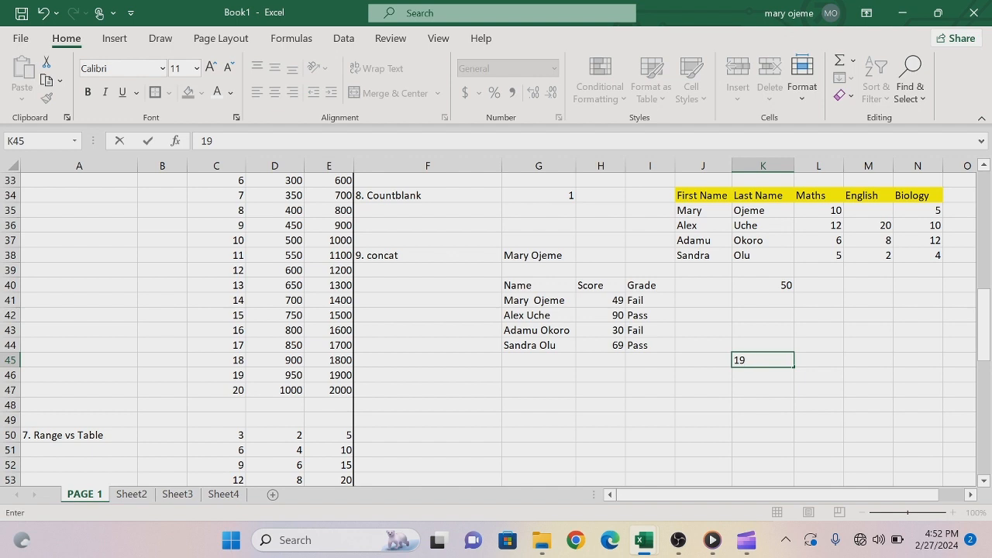
In J47 enter =IF(K45>18,"eligible to vote","Don't allow"), showing eligible to vote for 19.
click(700, 387)
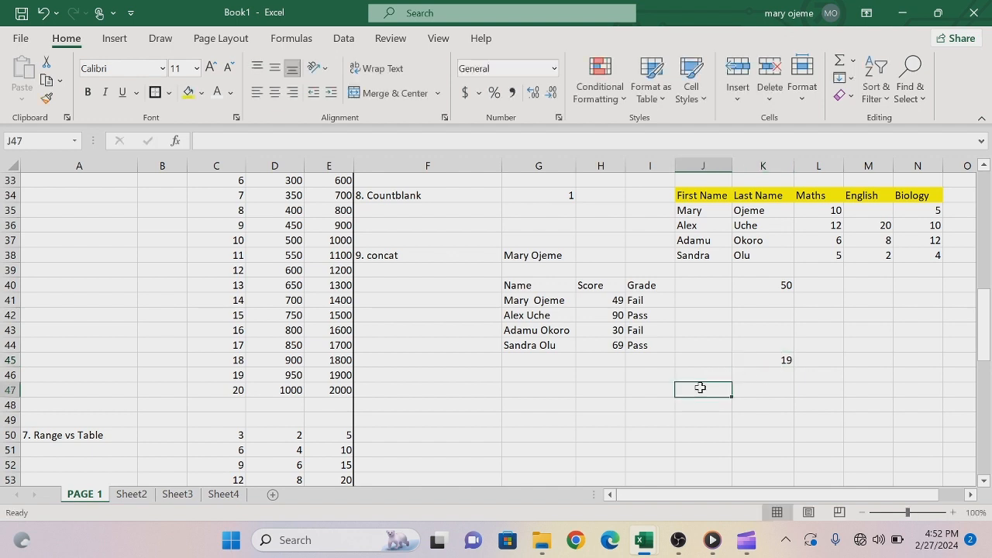
text(if)
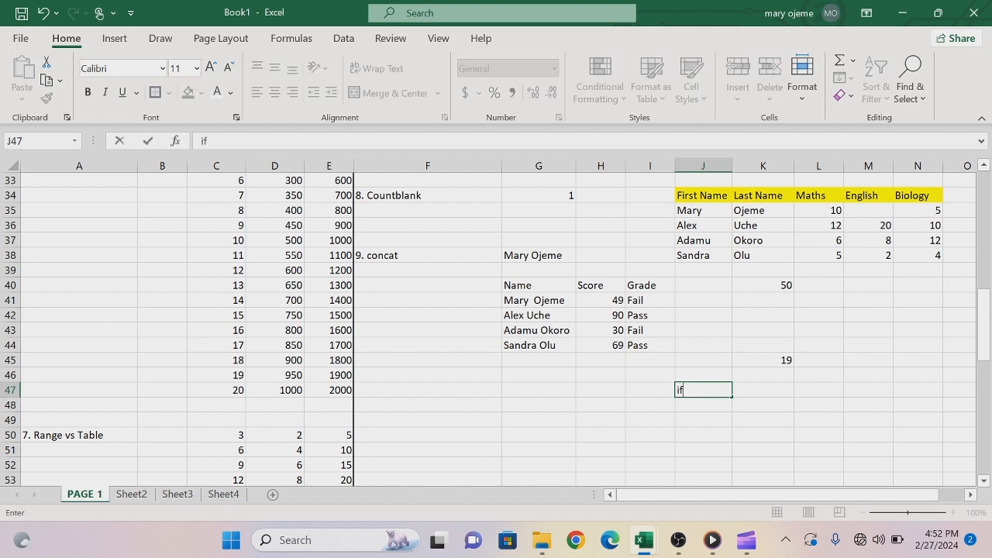
key(BackSpace)
key(BackSpace)
text(i=if)
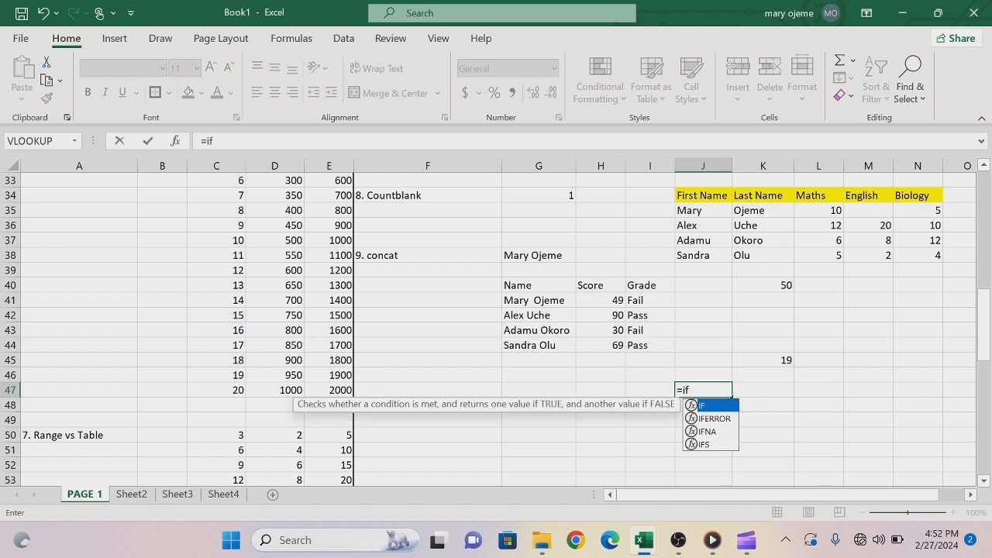
key(Tab)
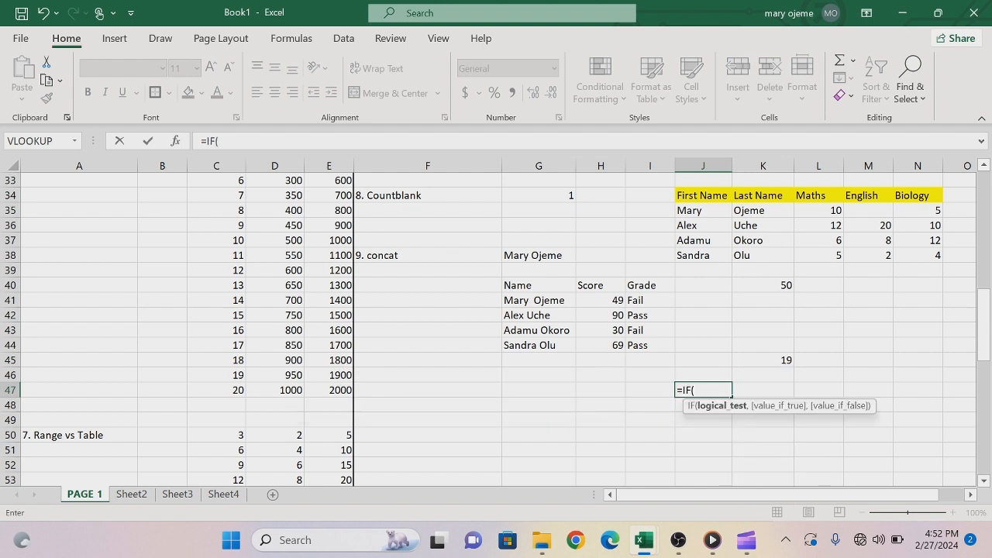
click(787, 357)
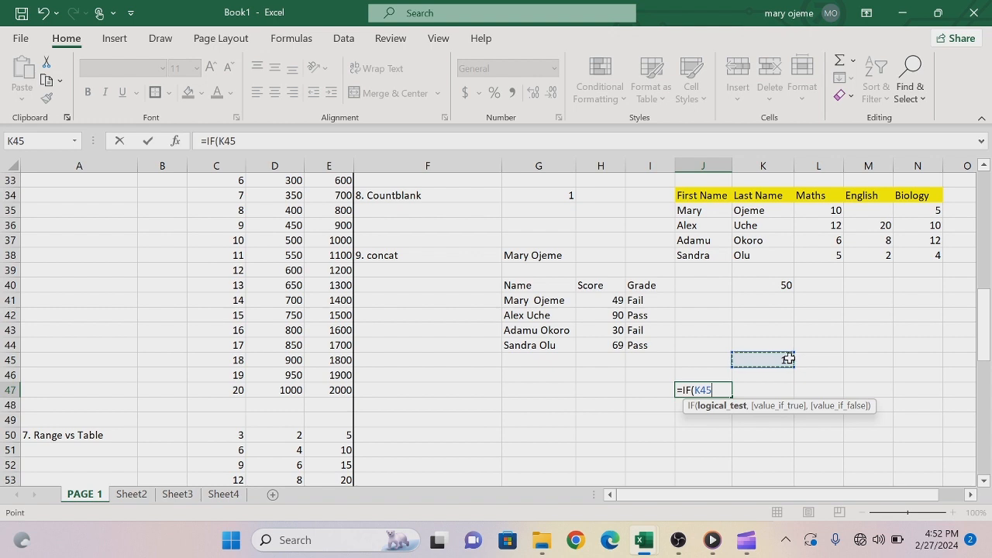
text(>18,)
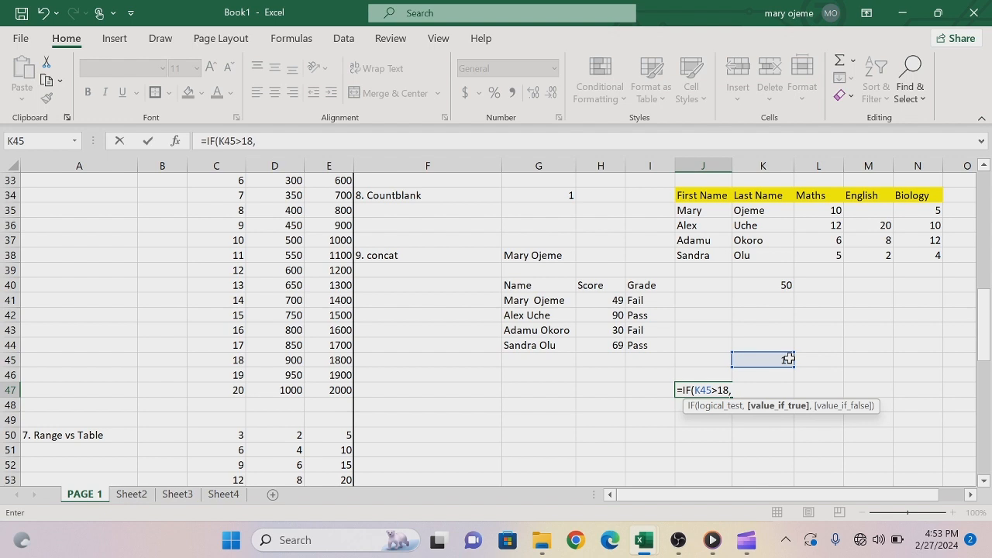
text("eligible to vote)
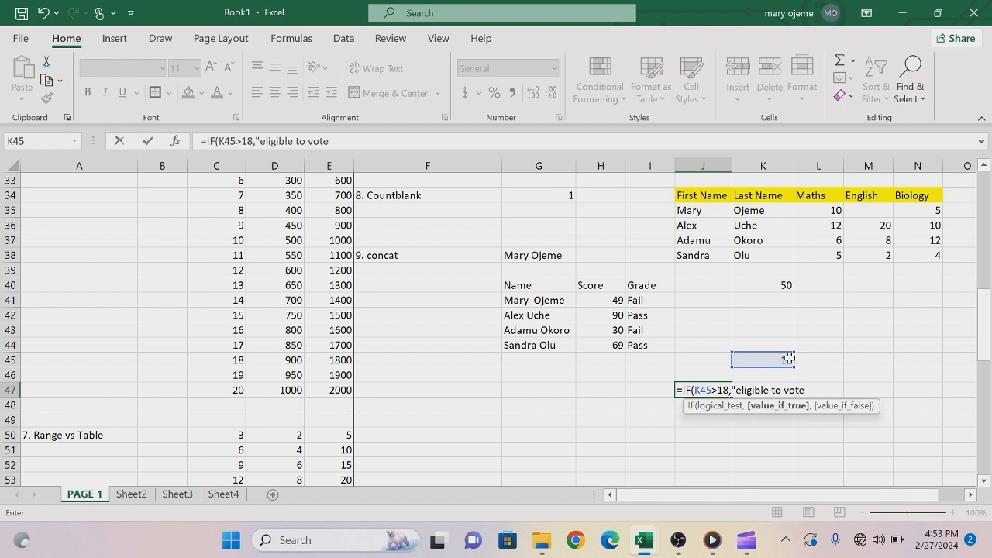
text(",")
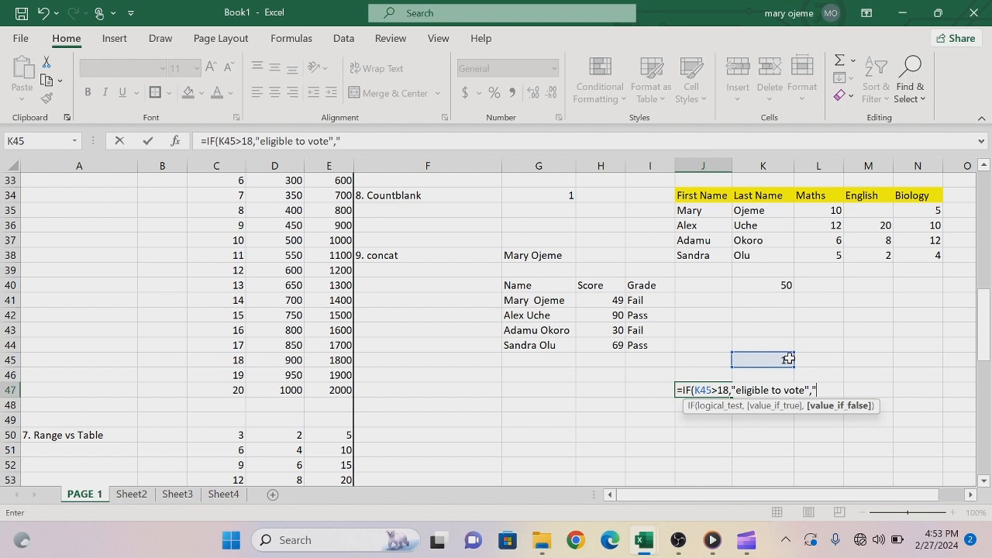
text(Don't allow")
key(Return)
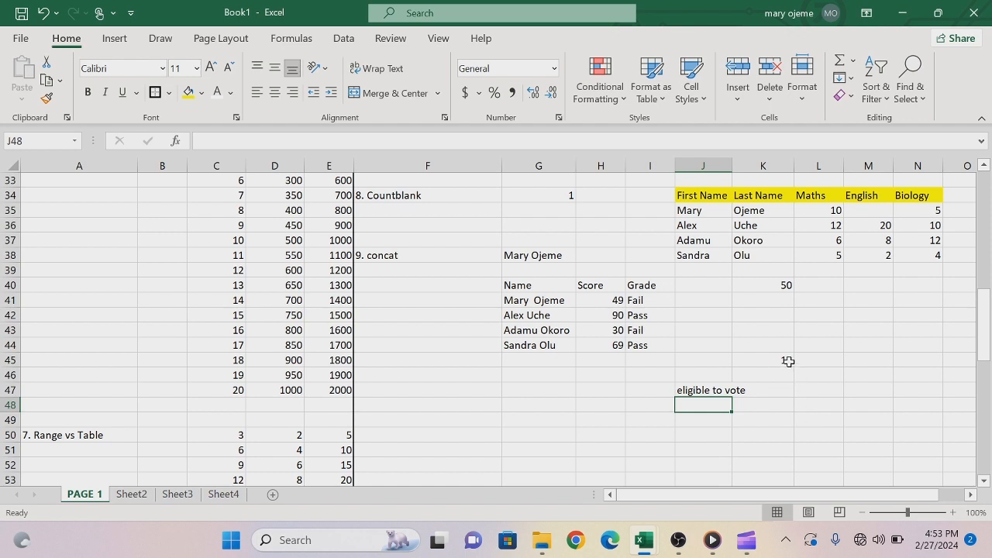
Test the eligibility check by changing the age in K45 to 12, then 6.
click(725, 386)
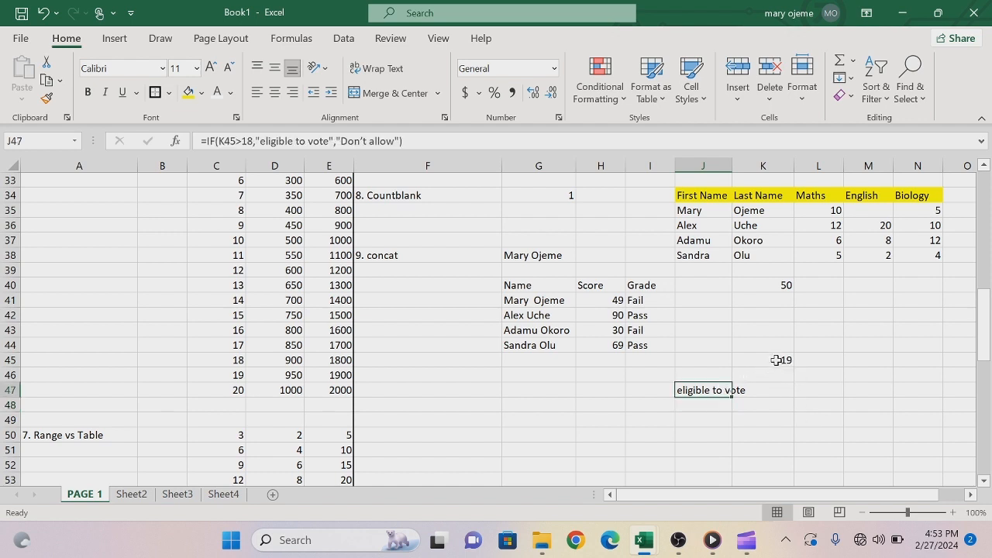
click(775, 360)
key(BackSpace)
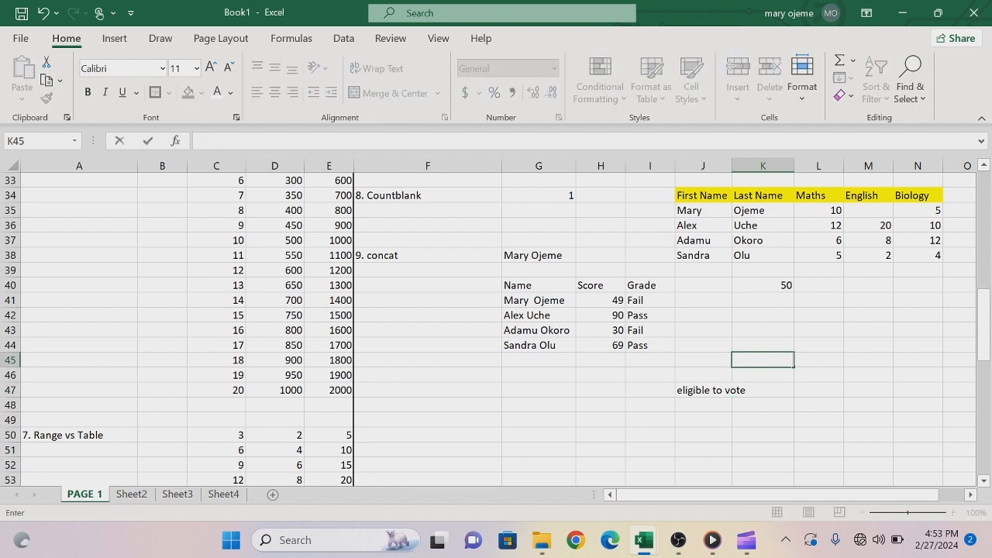
text(12)
key(Return)
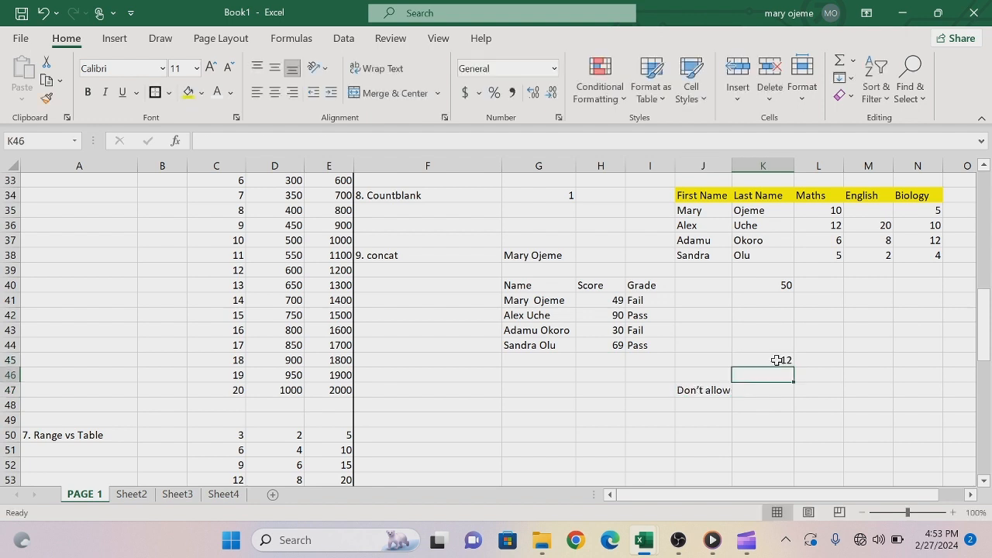
click(785, 361)
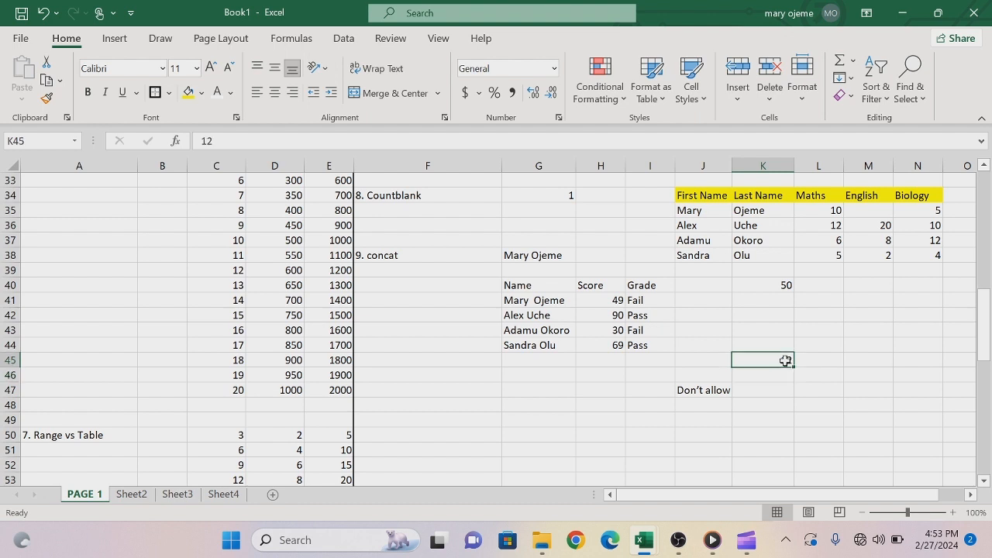
key(BackSpace)
key(Return)
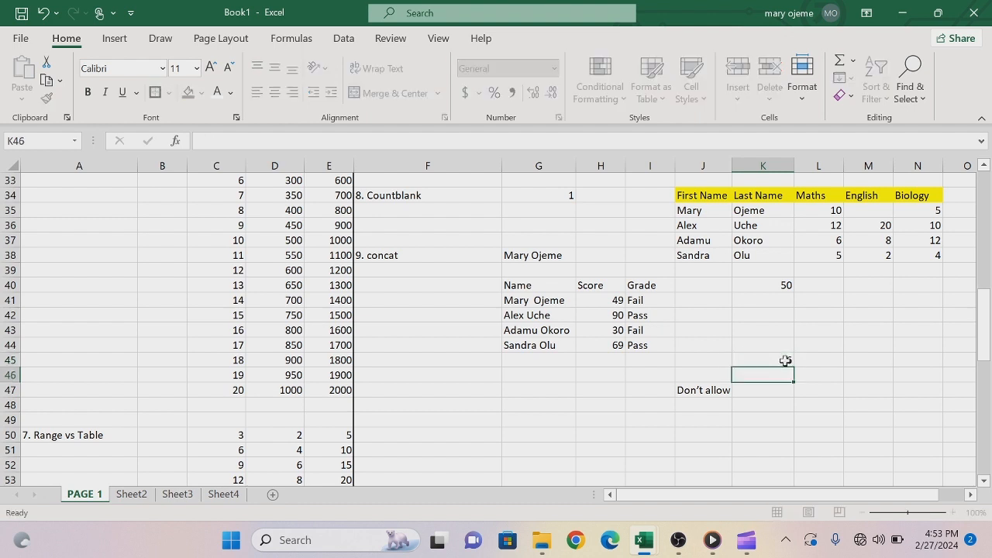
Leave K45 at 21 so J47 reads eligible to vote, and move down to F49.
click(787, 361)
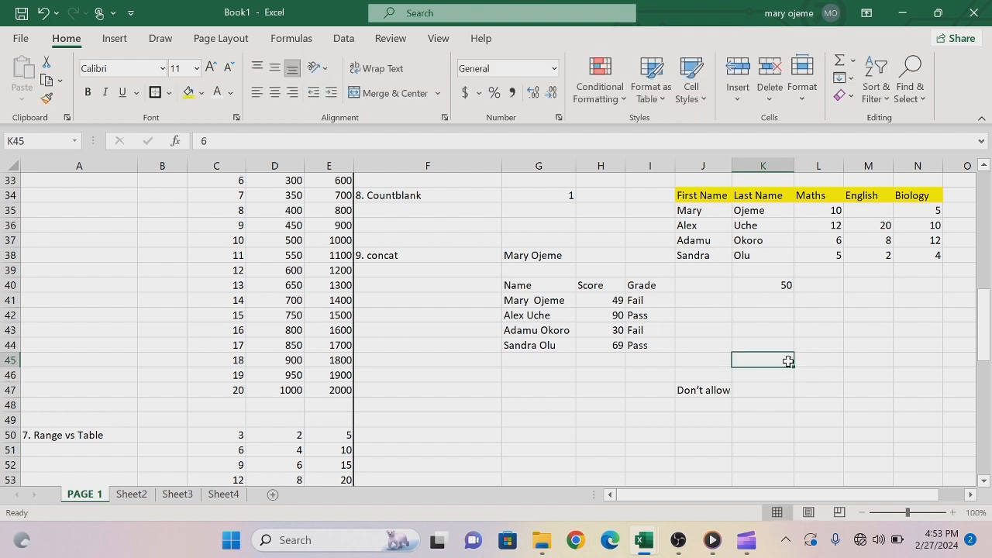
text(21)
key(Return)
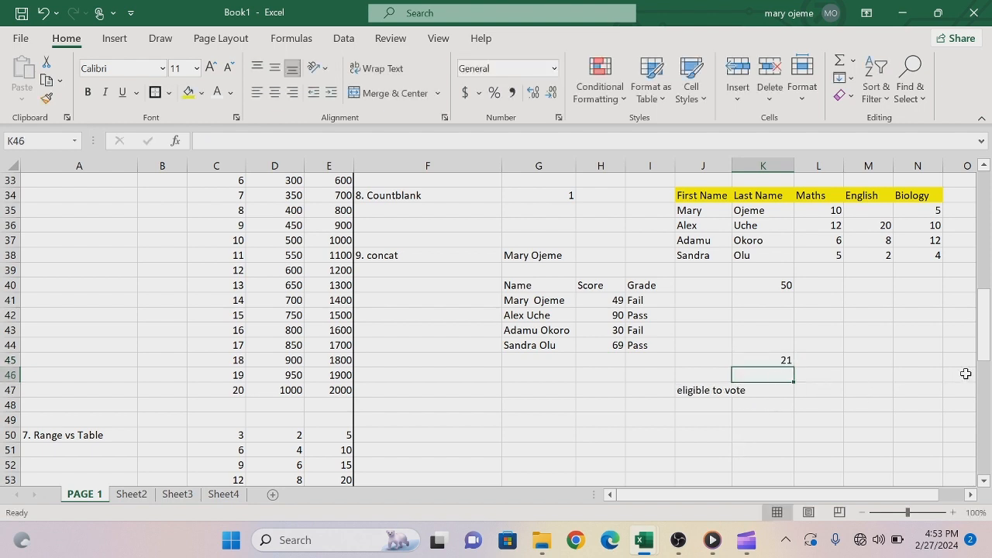
click(986, 482)
click(986, 482)
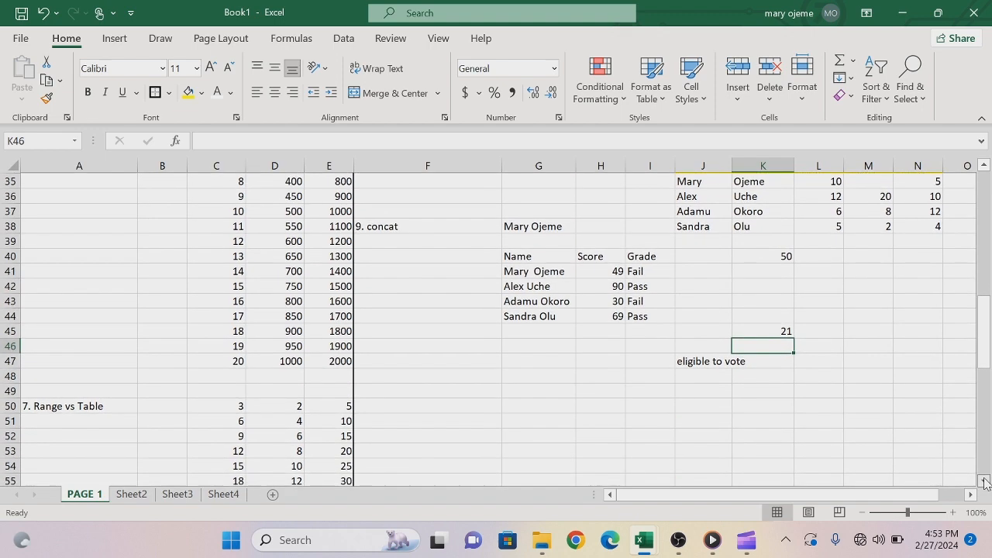
click(986, 482)
click(986, 482)
click(986, 482)
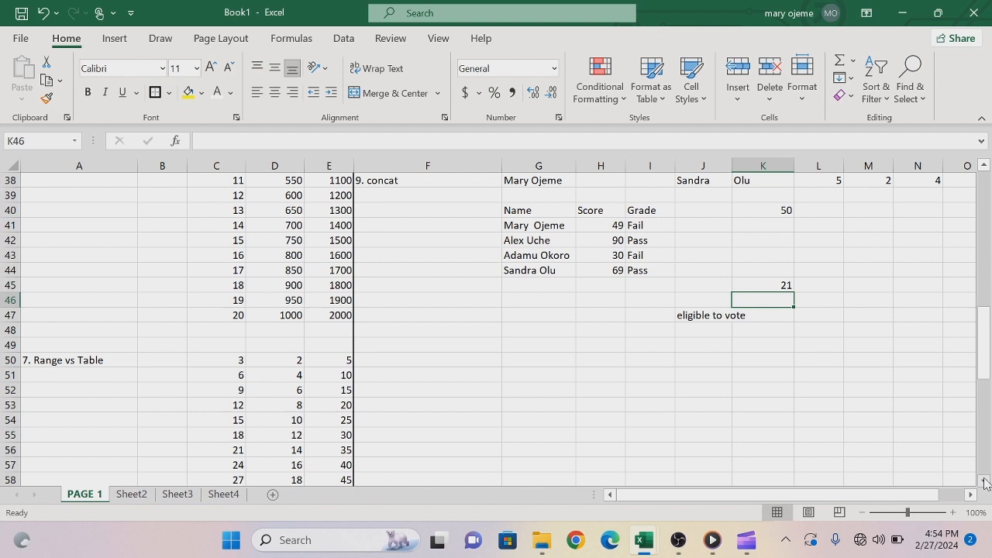
click(405, 346)
Type the codes Ab5643, SD6523, GT6542, LK9876 and TR5432 into F49:F53.
text(Ab)
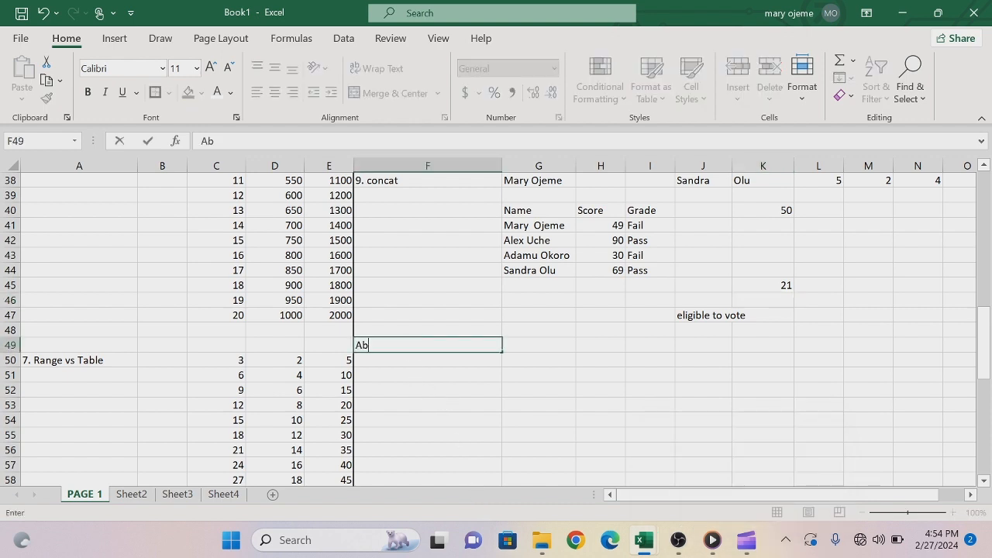
text(5643)
key(Return)
text(ad)
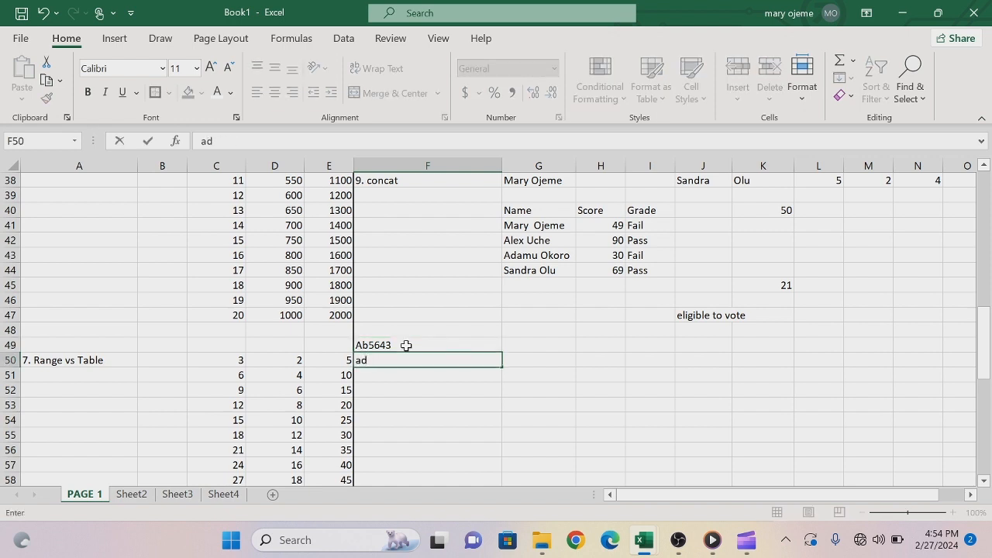
key(BackSpace)
key(BackSpace)
text(SD6523)
key(Return)
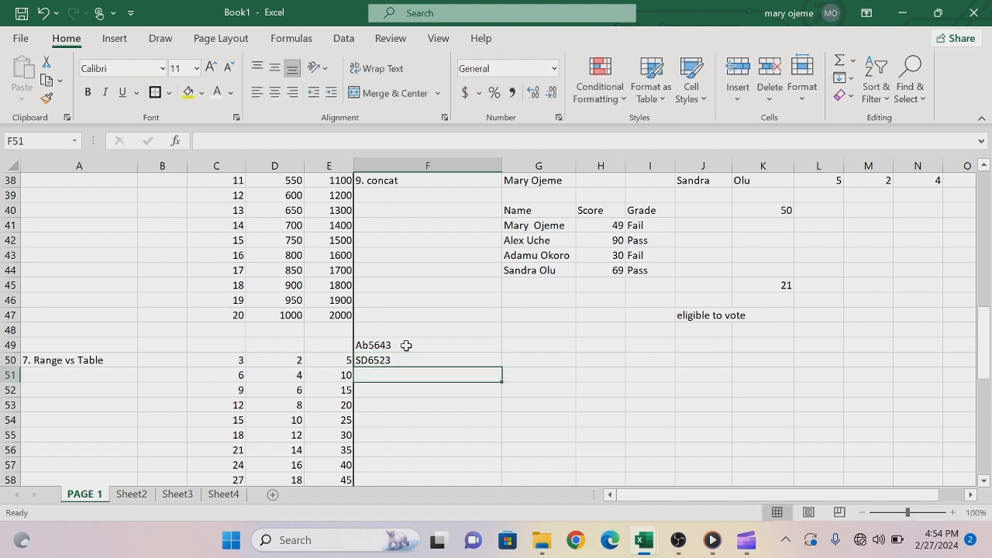
text(GT654)
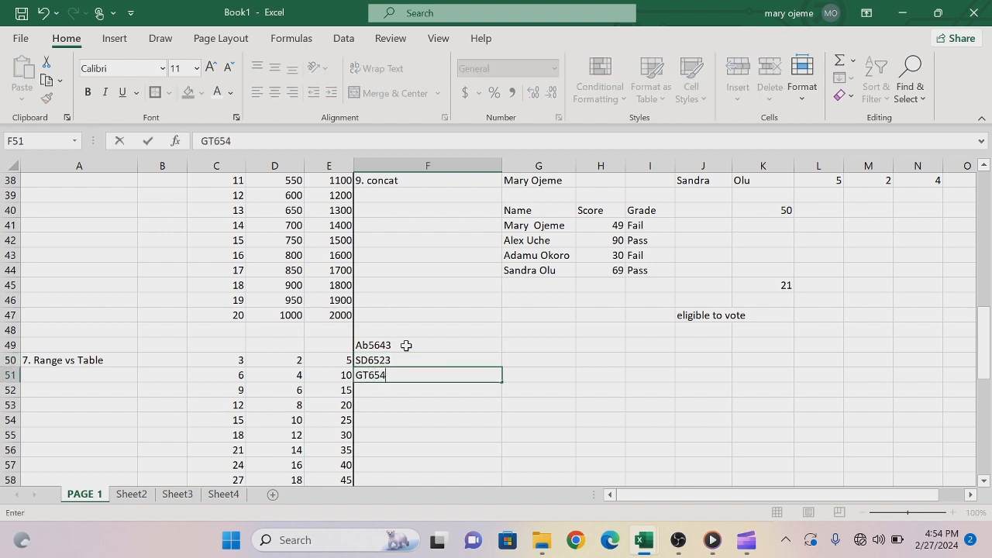
text(2)
key(Return)
text(L)
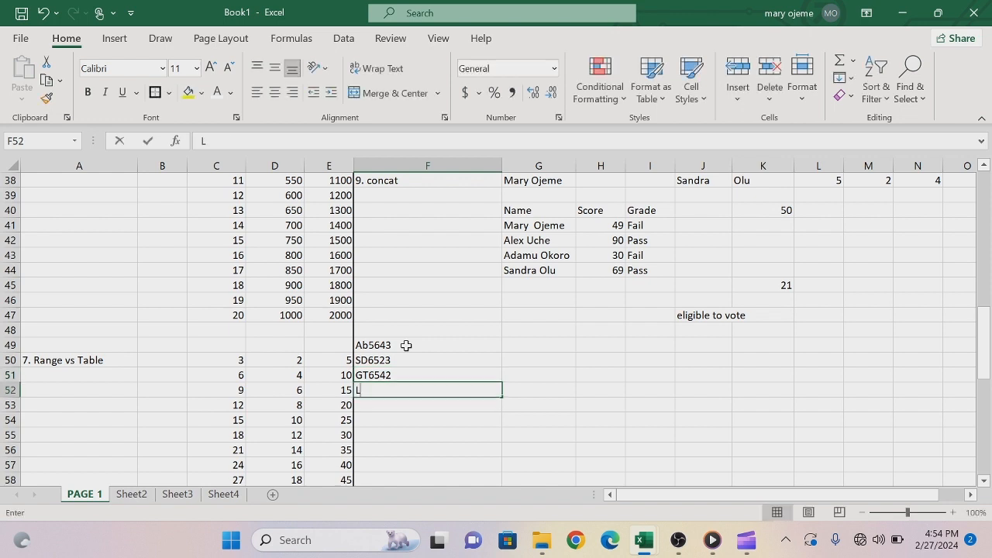
text(K9876)
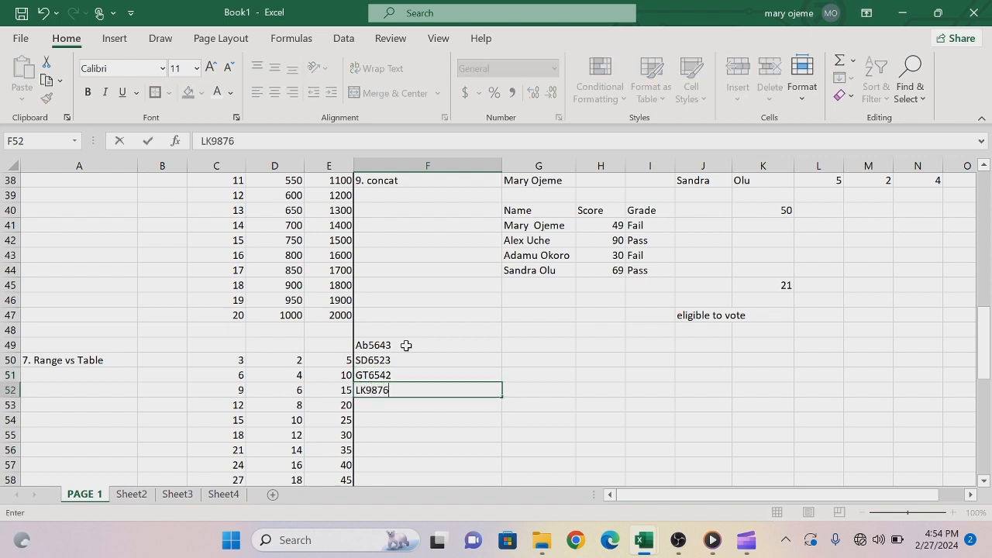
key(Tab)
text(JH)
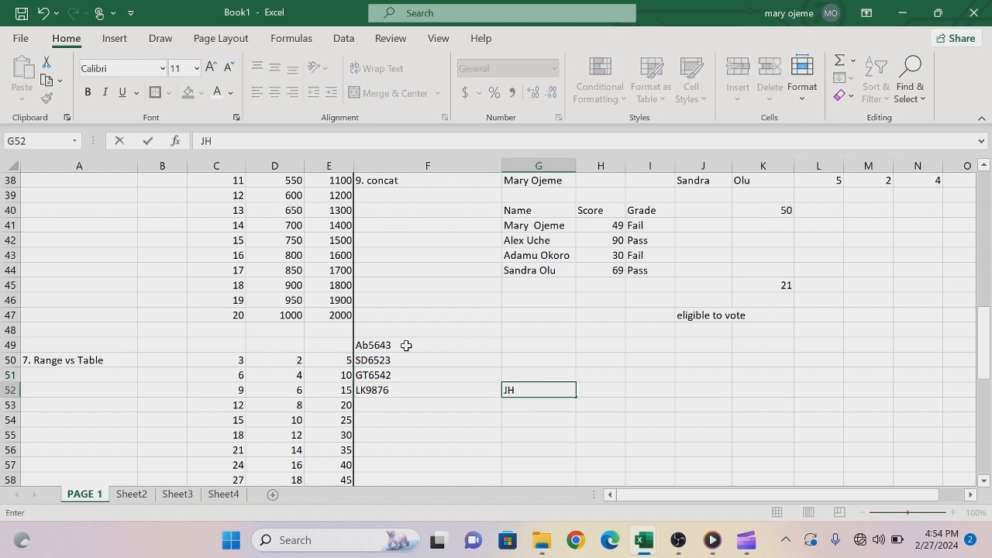
key(BackSpace)
key(BackSpace)
click(364, 404)
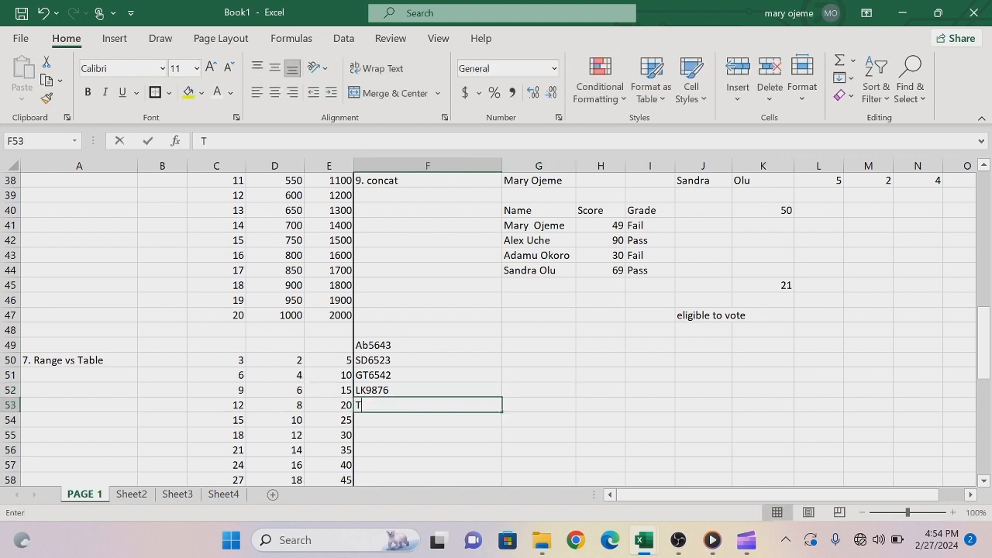
text(TR5432)
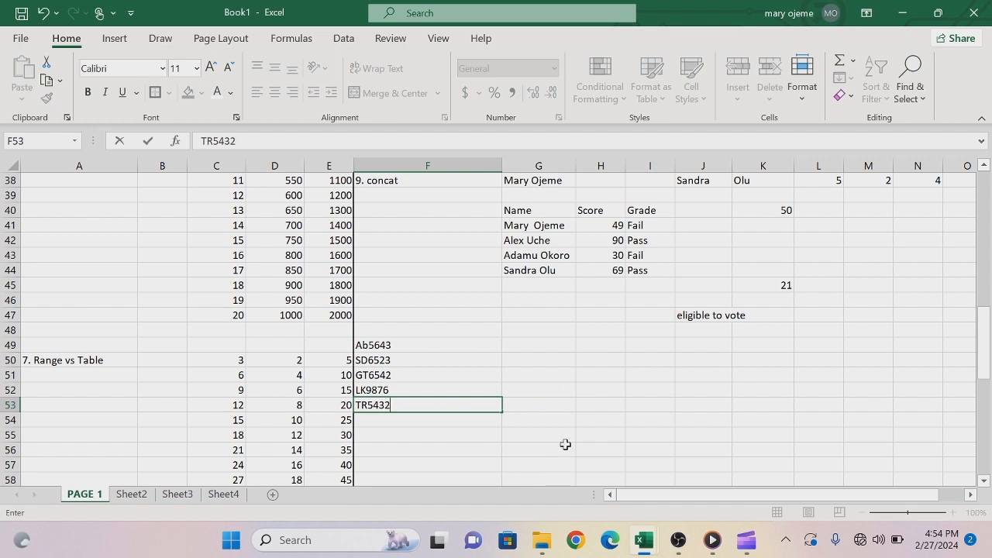
click(534, 343)
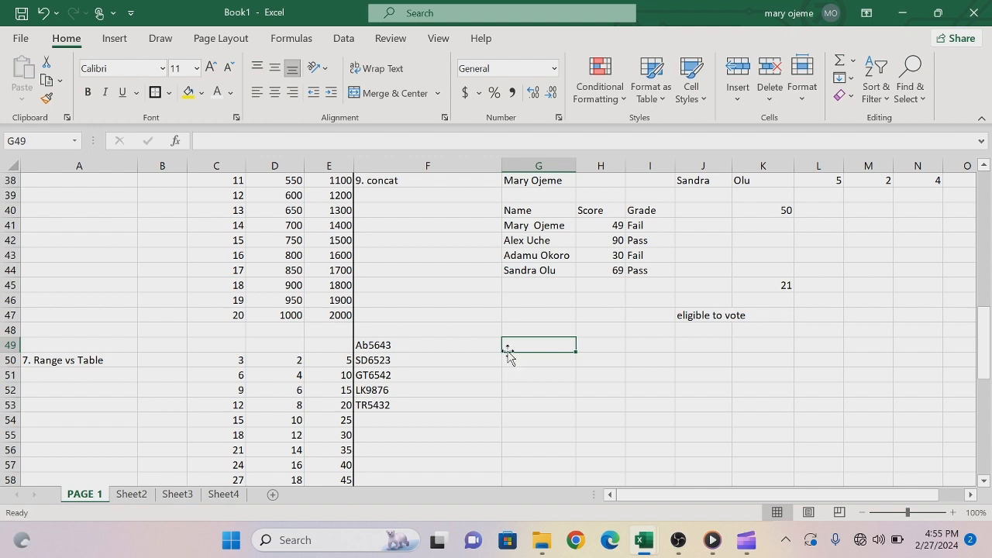
Enter =LEFT(F49,2) in G49 and fill it to G53, giving Ab, SD, GT, LK, TR.
text(=L)
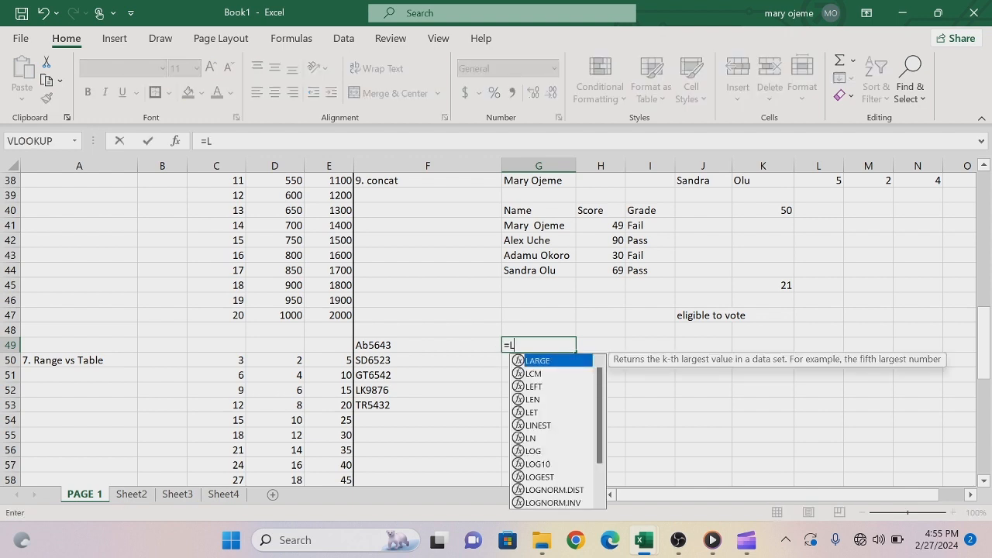
text(EFT()
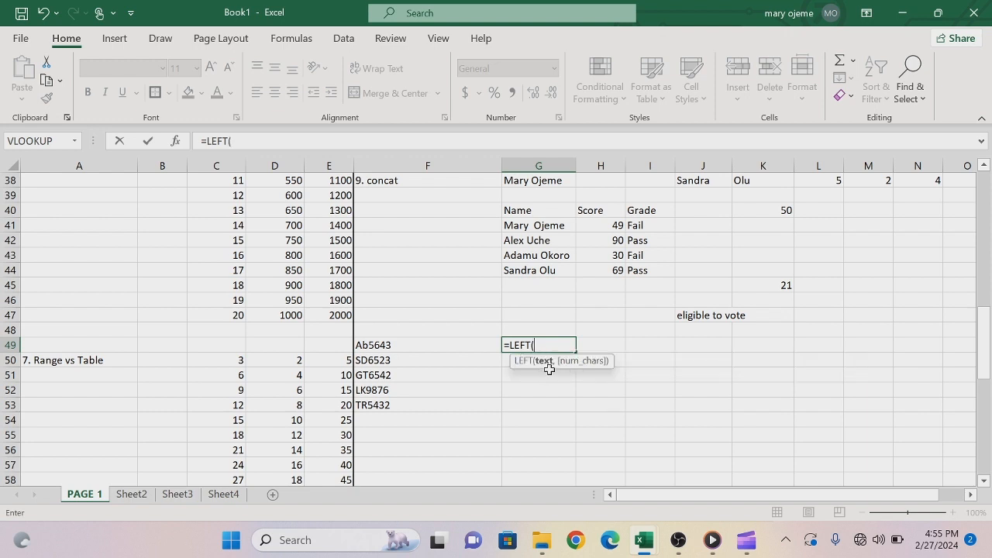
click(380, 347)
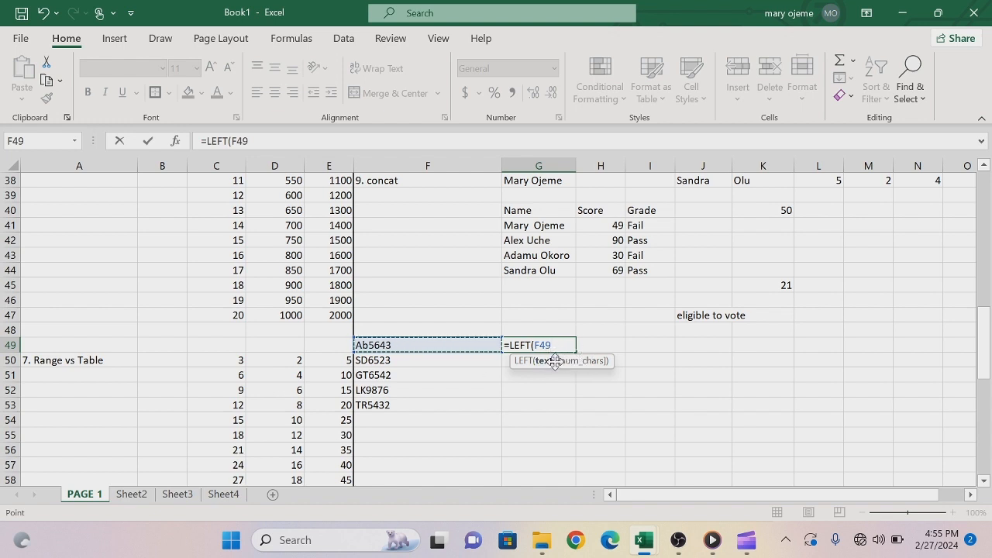
text(,)
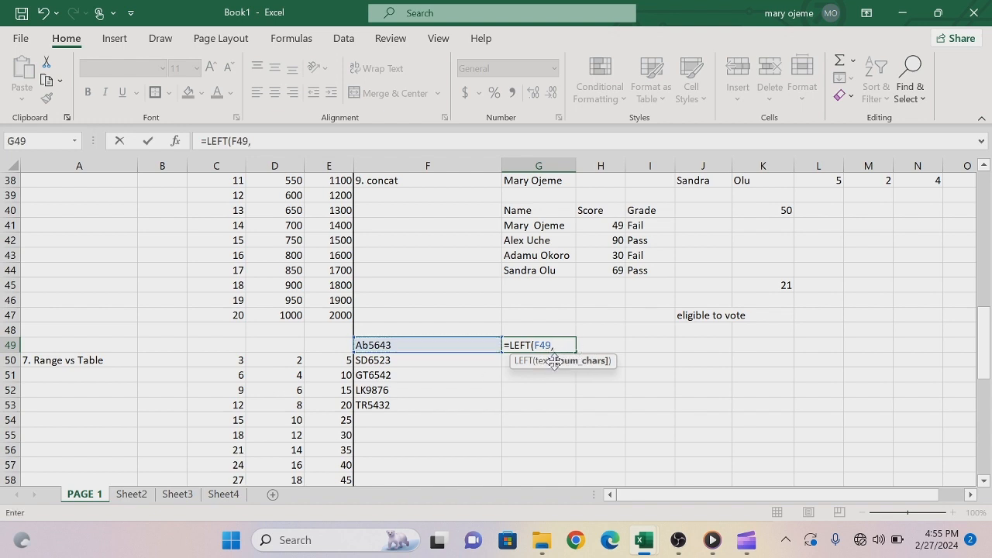
text(2)
key(Return)
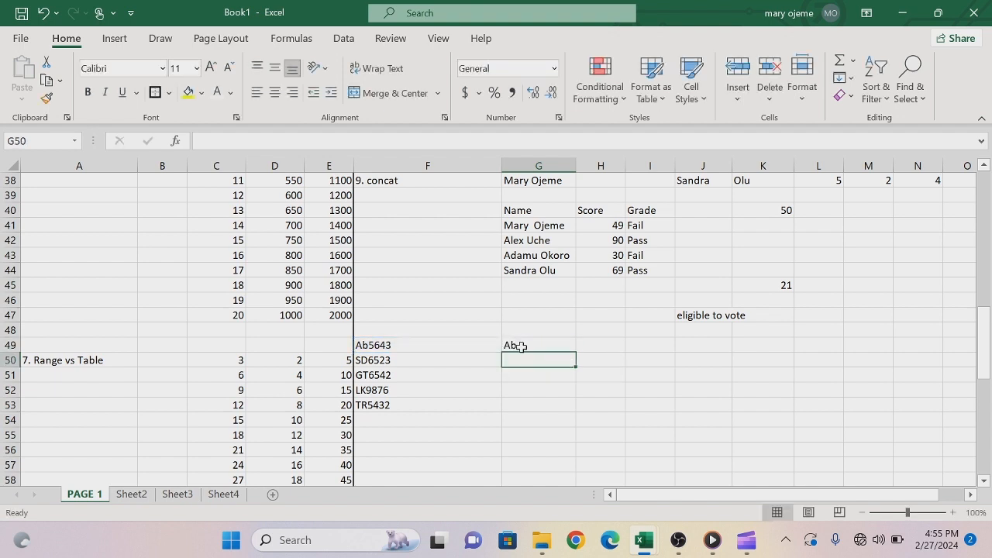
click(506, 343)
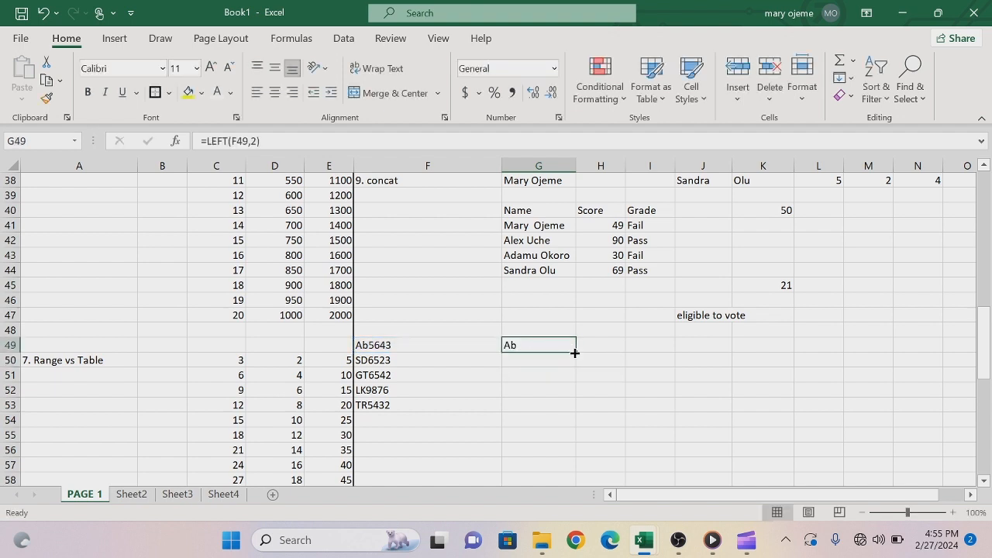
drag(577, 353, 571, 404)
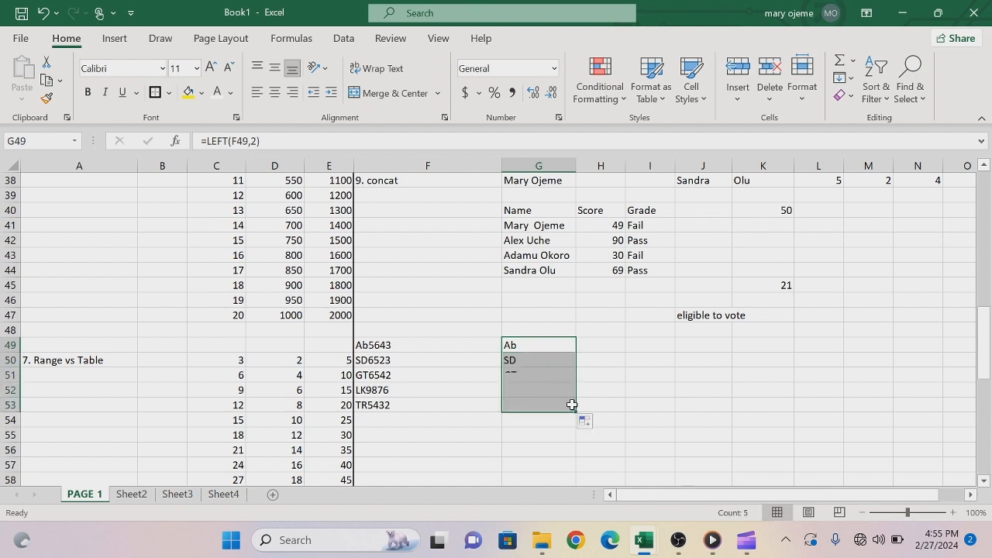
click(595, 346)
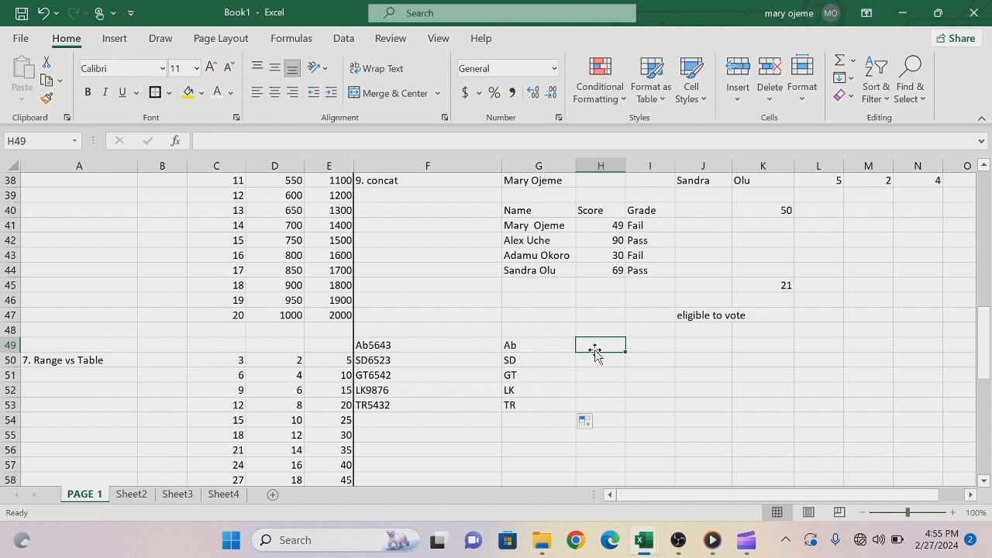
Enter =RIGHT(F49,4) in H49 and fill it to H53, giving 5643, 6523, 6542, 9876, 5432.
text(=)
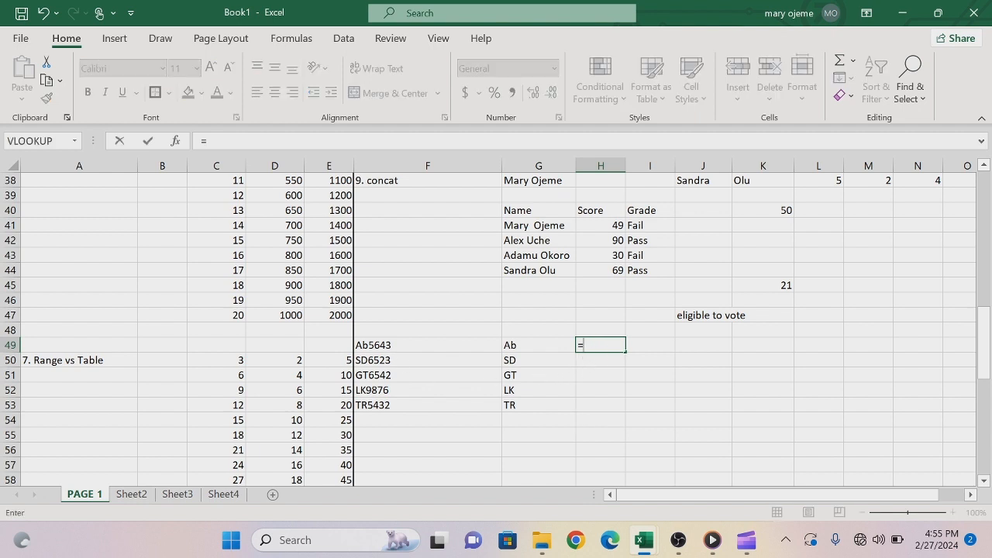
text(RIGH)
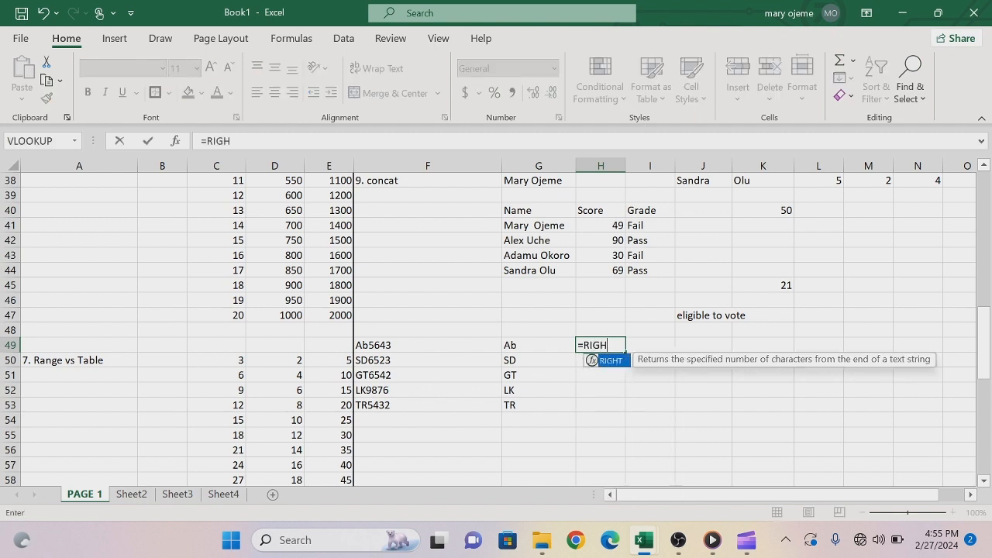
key(Tab)
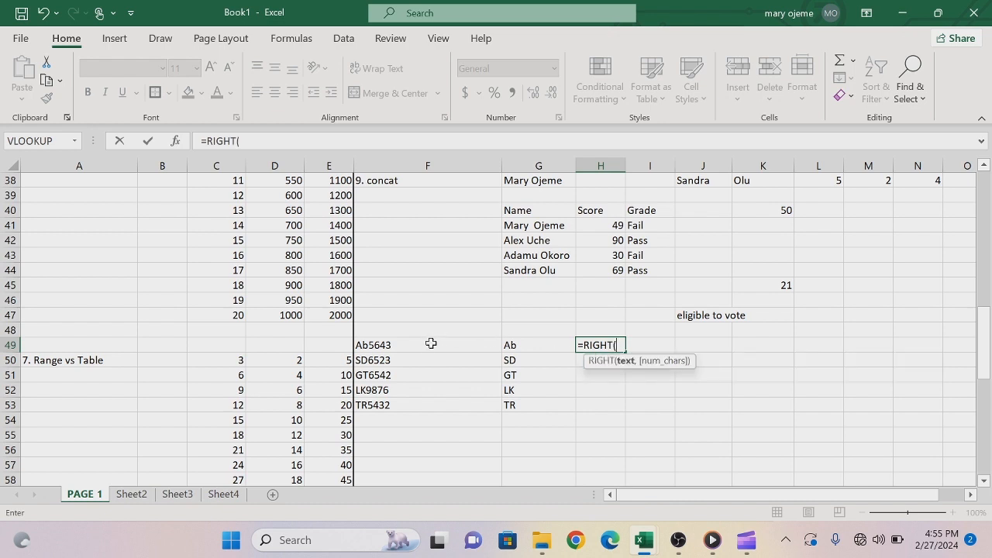
click(403, 344)
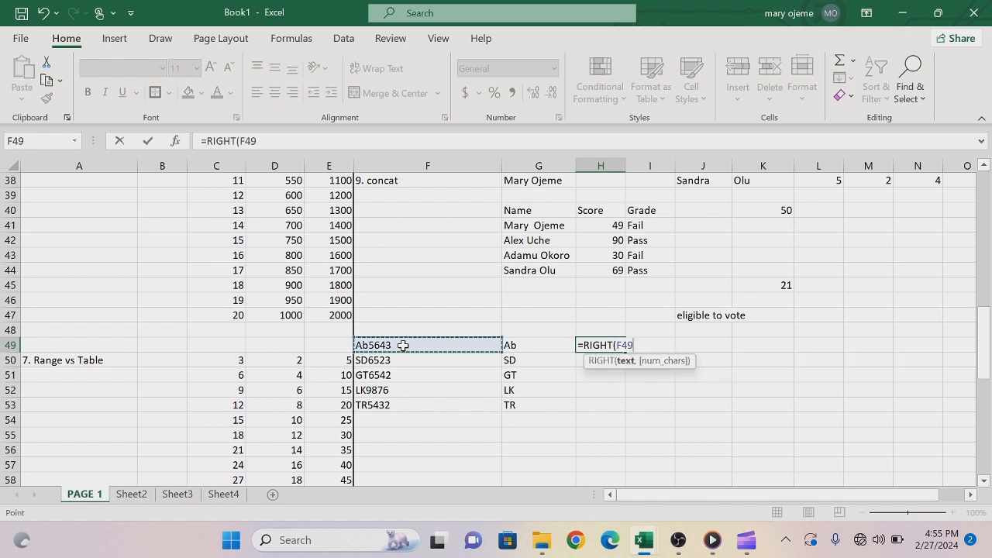
text(,)
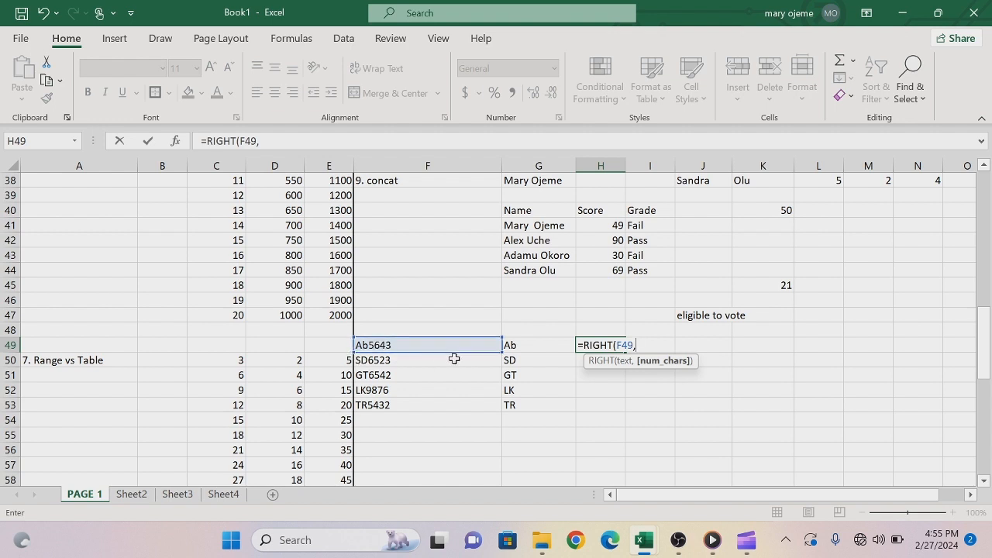
text(4)
key(Return)
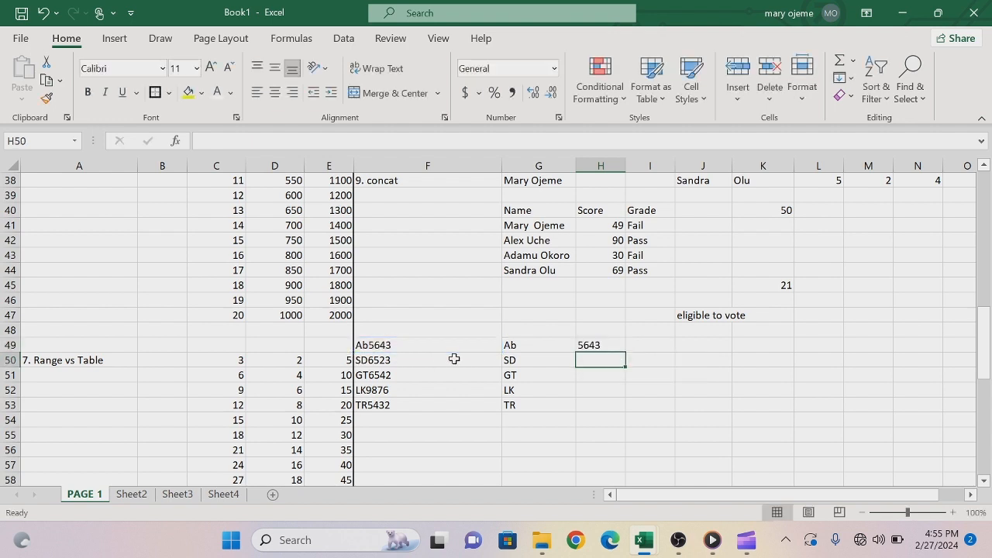
click(604, 344)
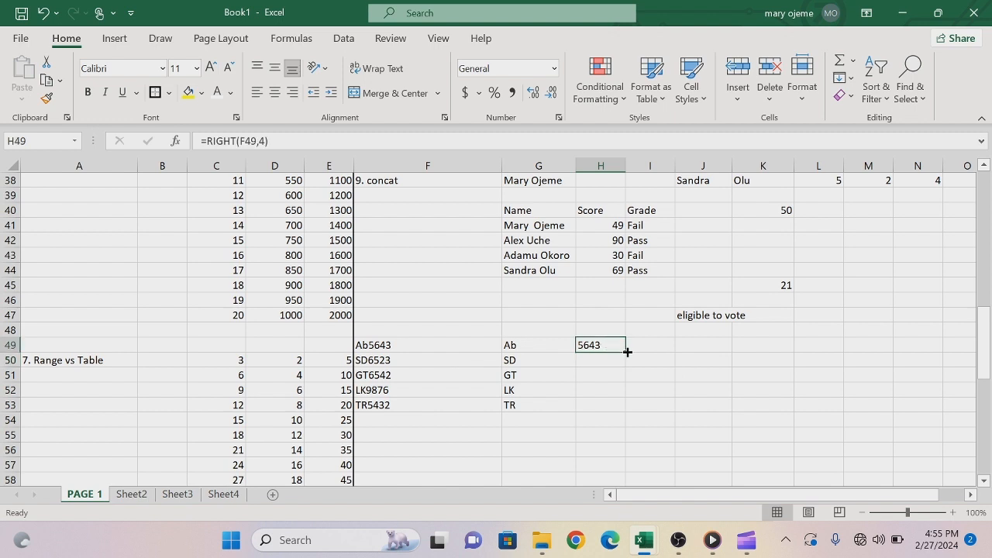
drag(626, 351, 627, 406)
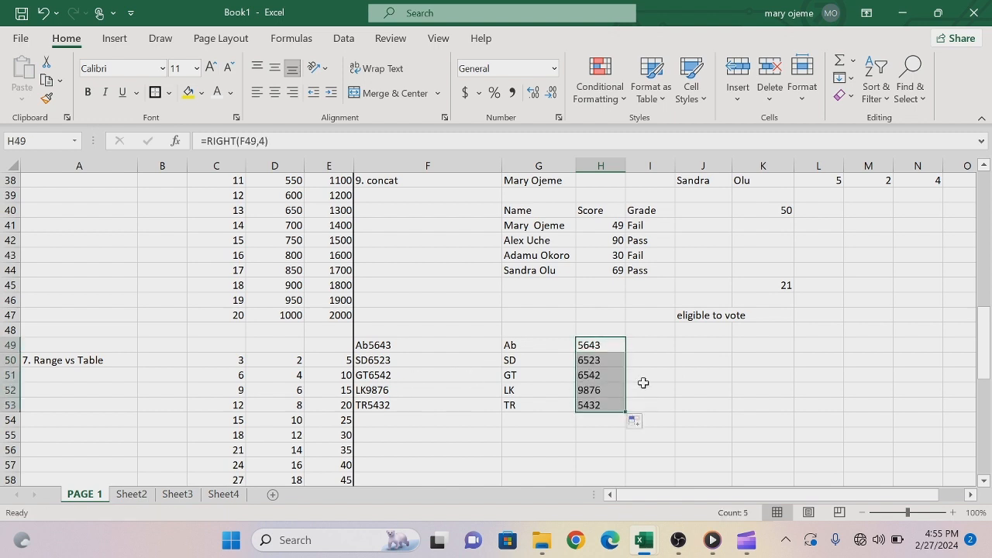
click(644, 346)
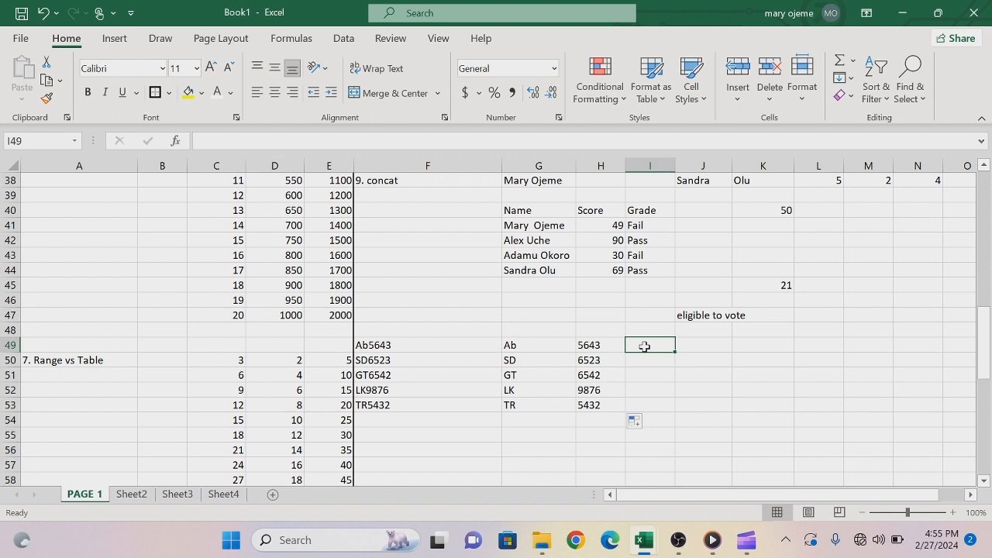
Enter =CONCAT(G49,H49) in I49 and drag it down to I53 to rebuild the codes.
text(=CO)
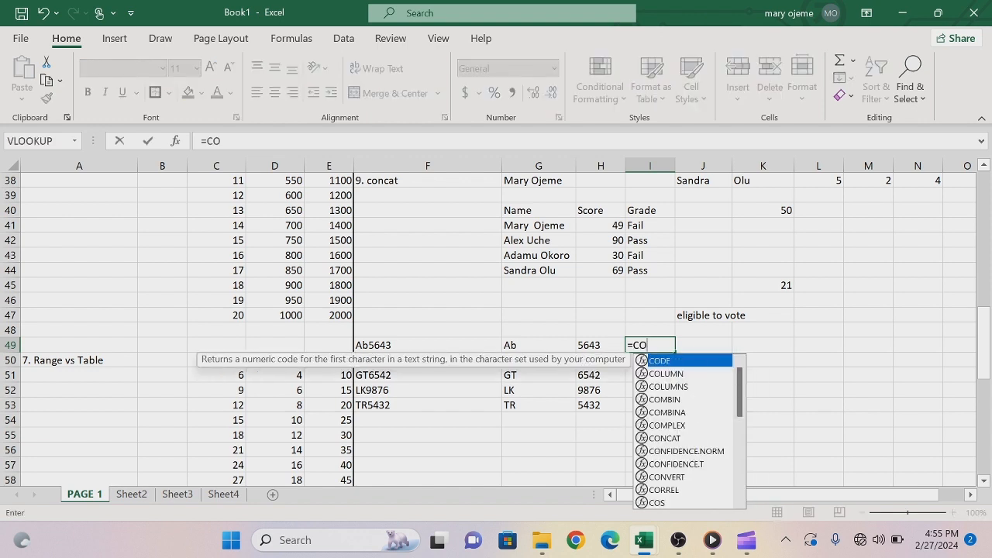
text(NCAT)
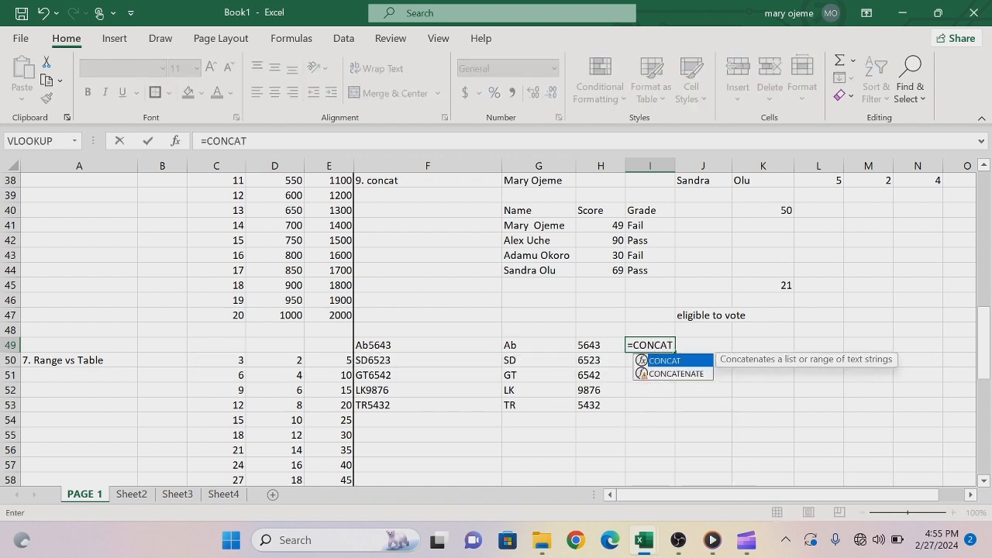
text(()
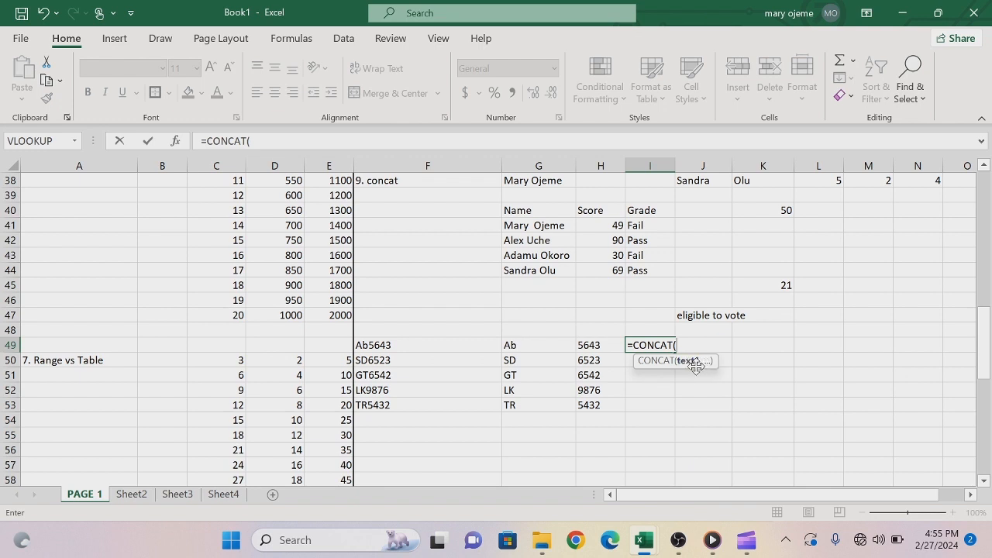
click(514, 341)
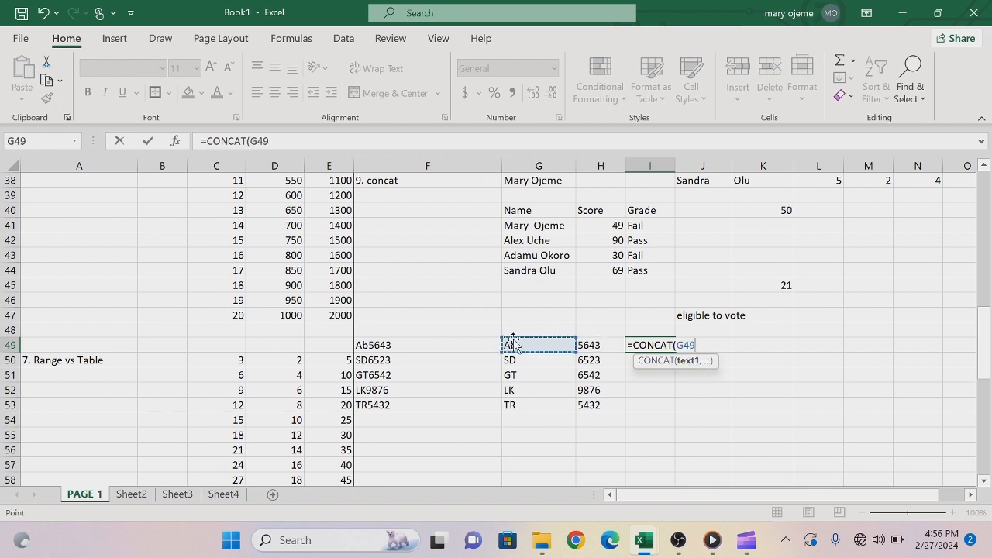
text(,)
click(587, 346)
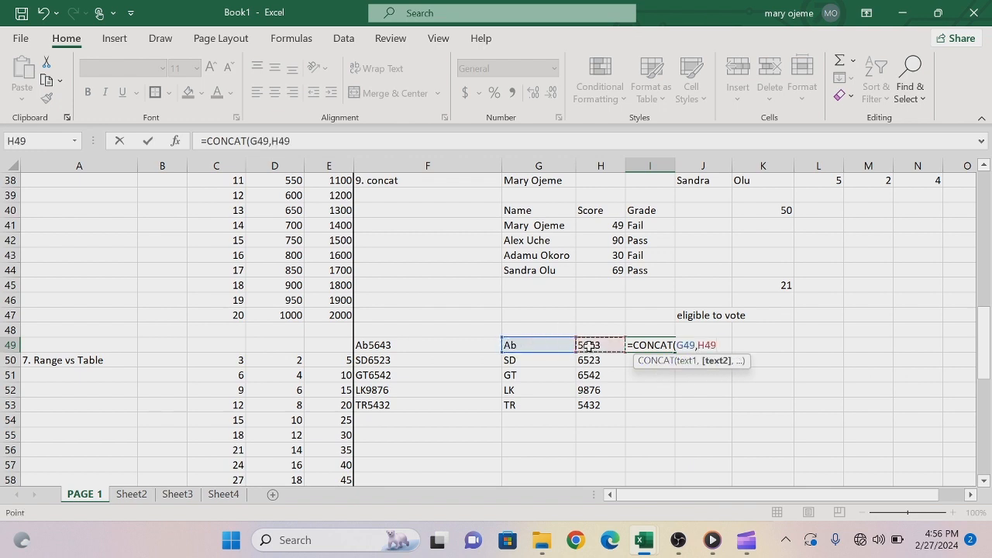
key(Return)
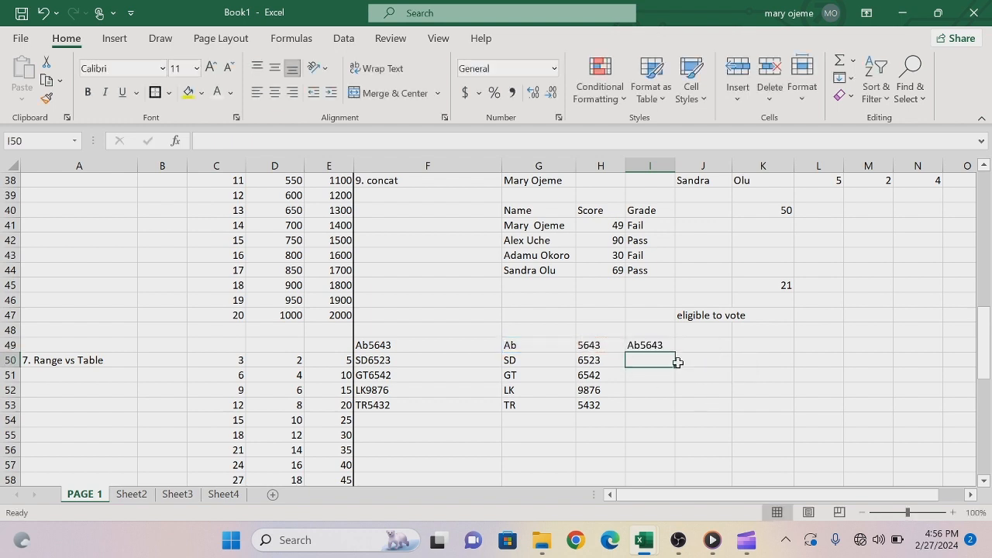
click(656, 345)
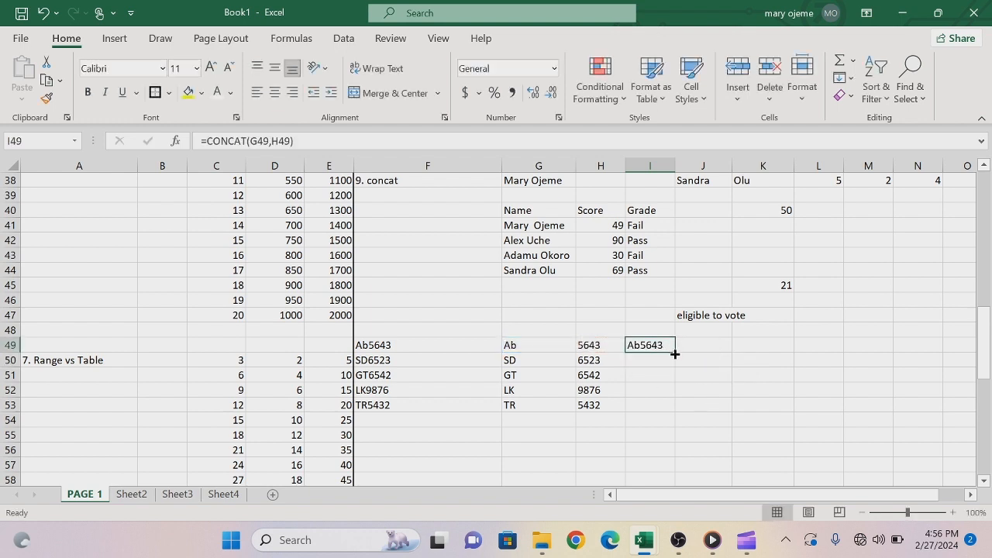
drag(675, 352, 674, 407)
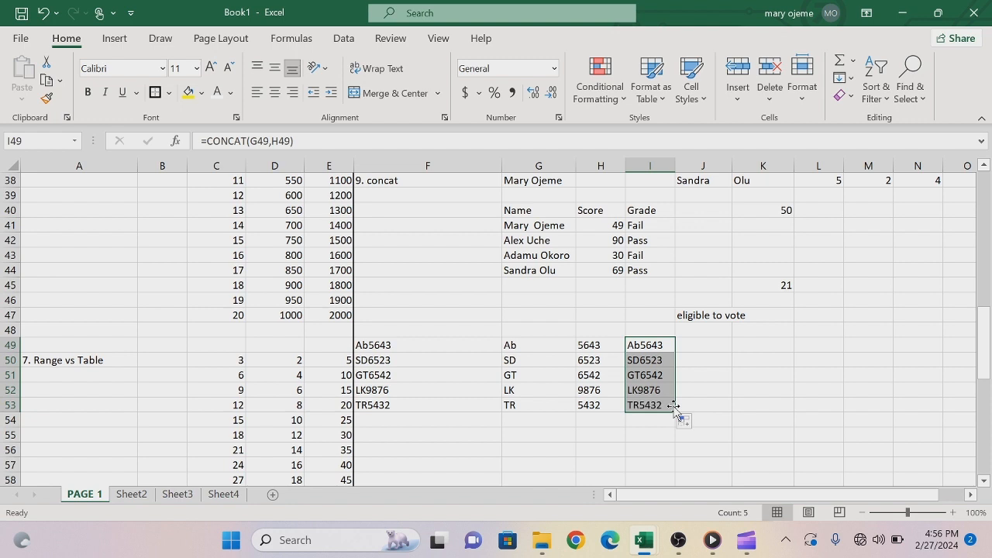